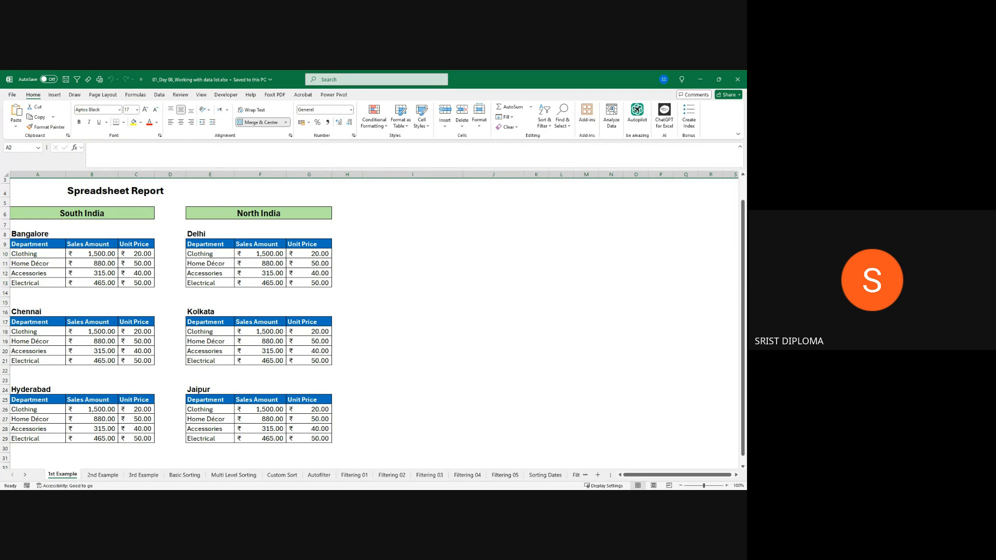
Examine the Clothing and Home Décor entries in the Bangalore table of the Spreadsheet Report
key("super+d")
key("super+d")
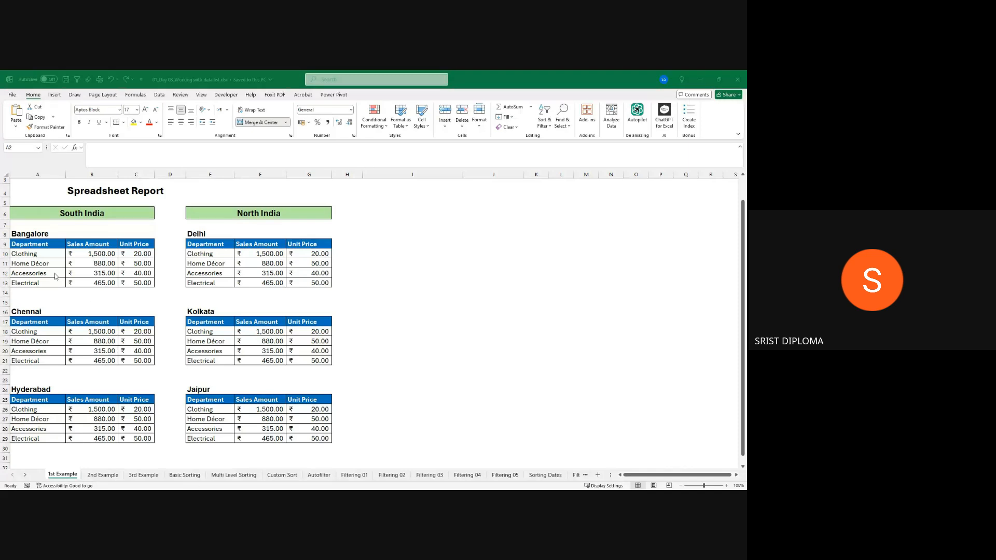
left_click(45, 254)
left_click(45, 254)
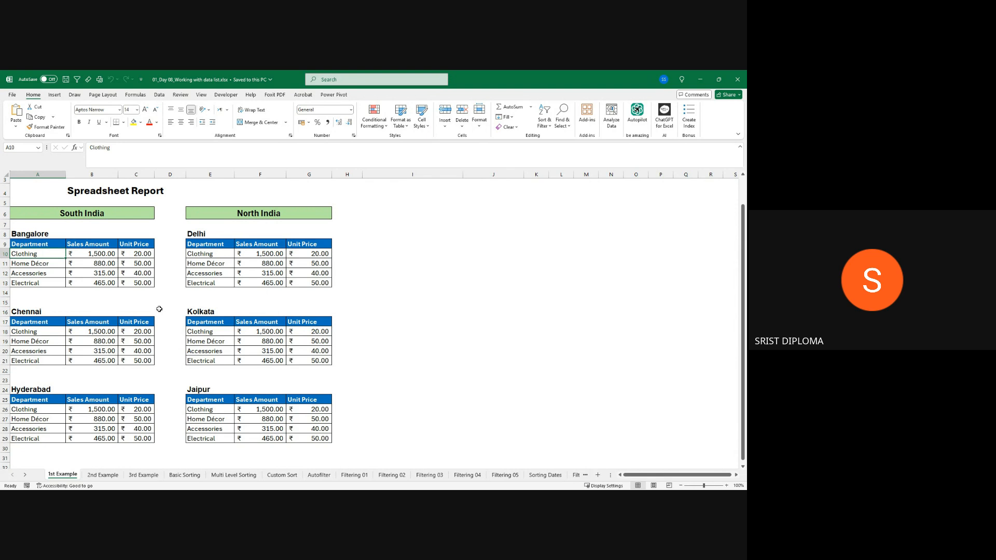
left_click(40, 265)
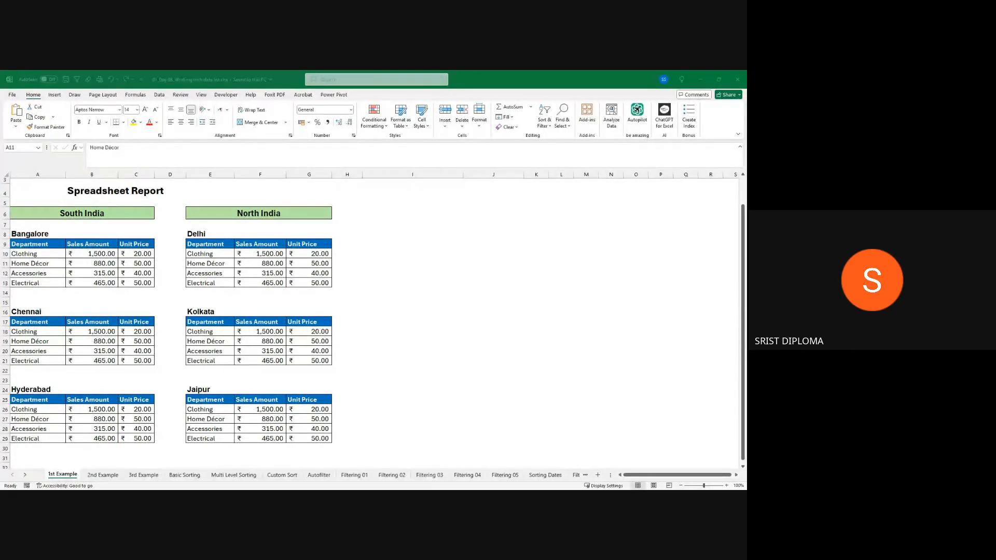
Compare the Spreadsheet Report on the 1st Example sheet with the Flat Data Files table on the 2nd Example sheet
left_click(102, 475)
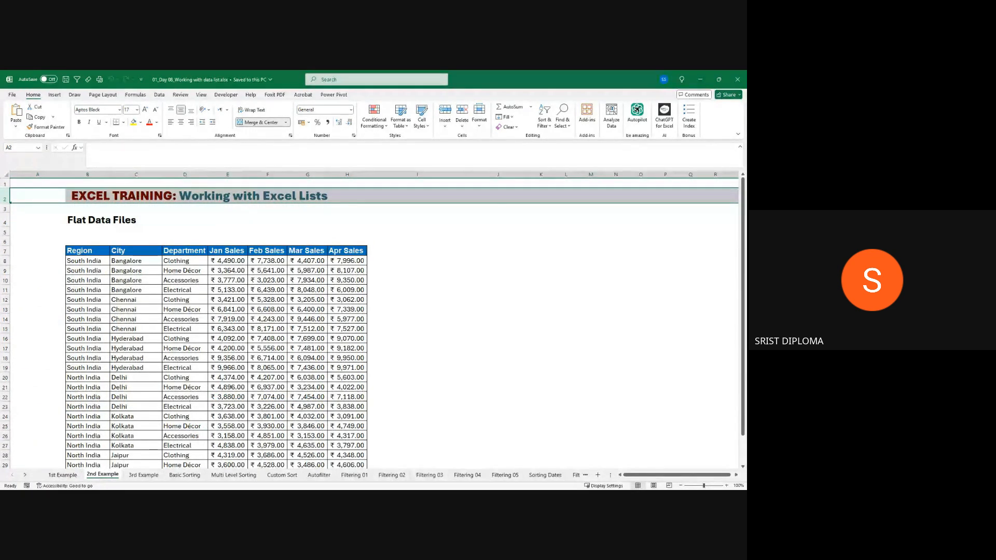
key("alt+Tab")
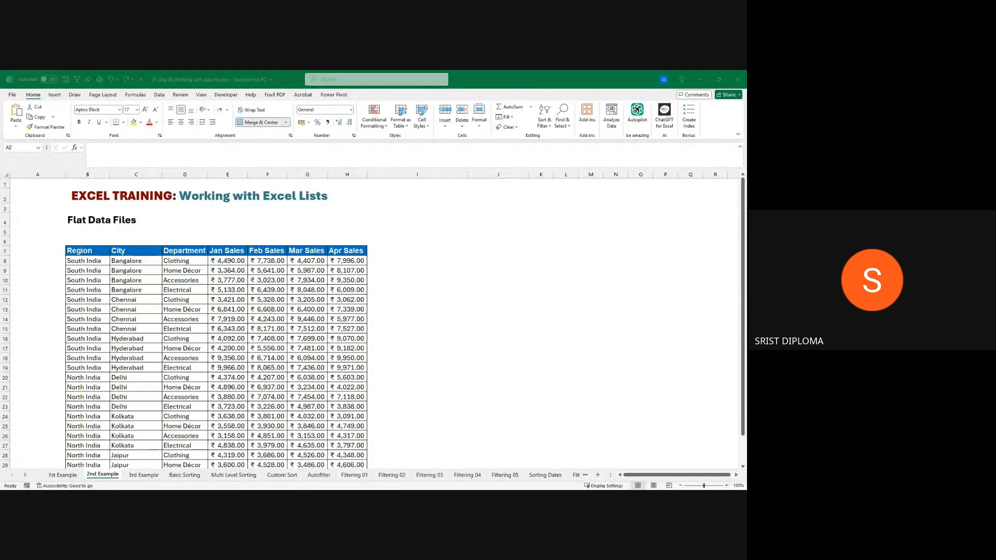
left_click(62, 475)
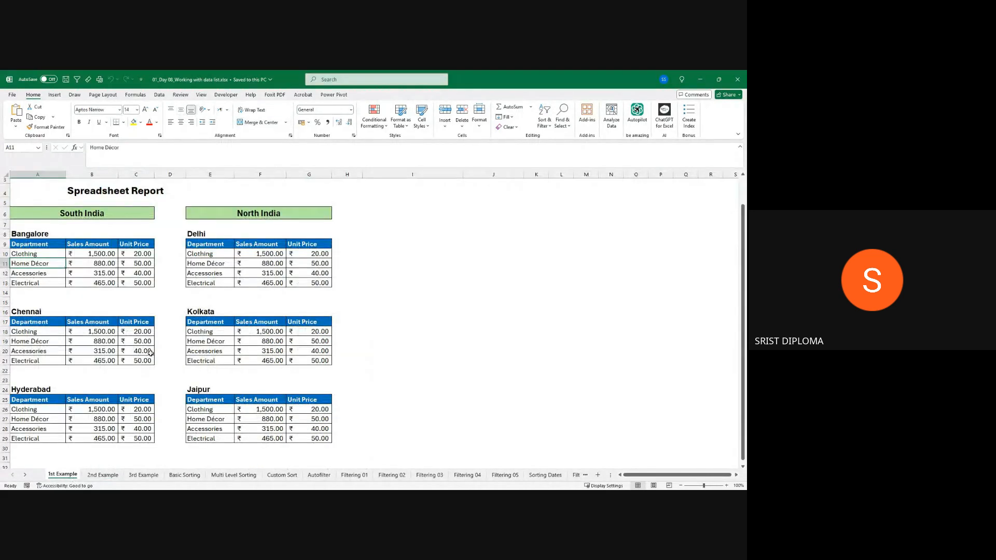
left_click(106, 474)
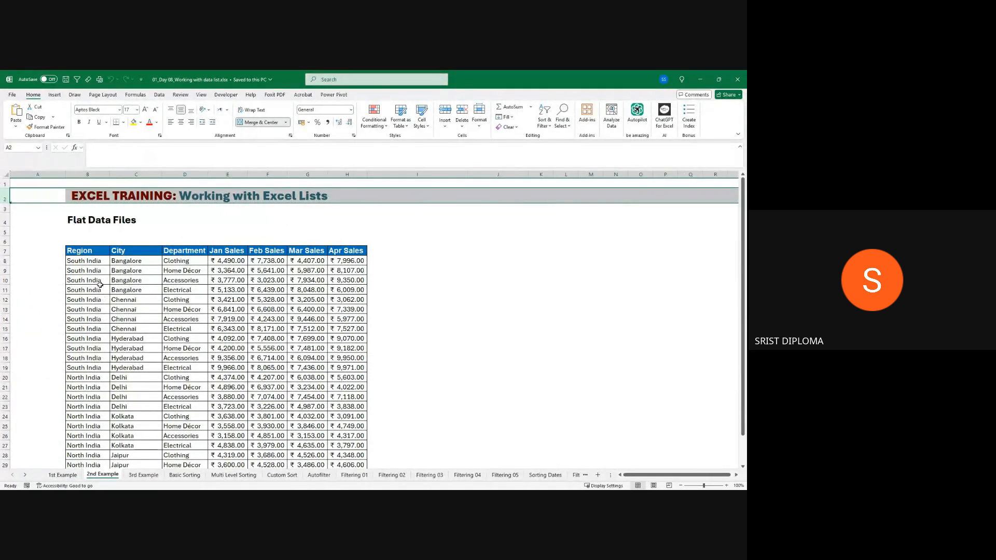
scroll(100, 284, "down", 2)
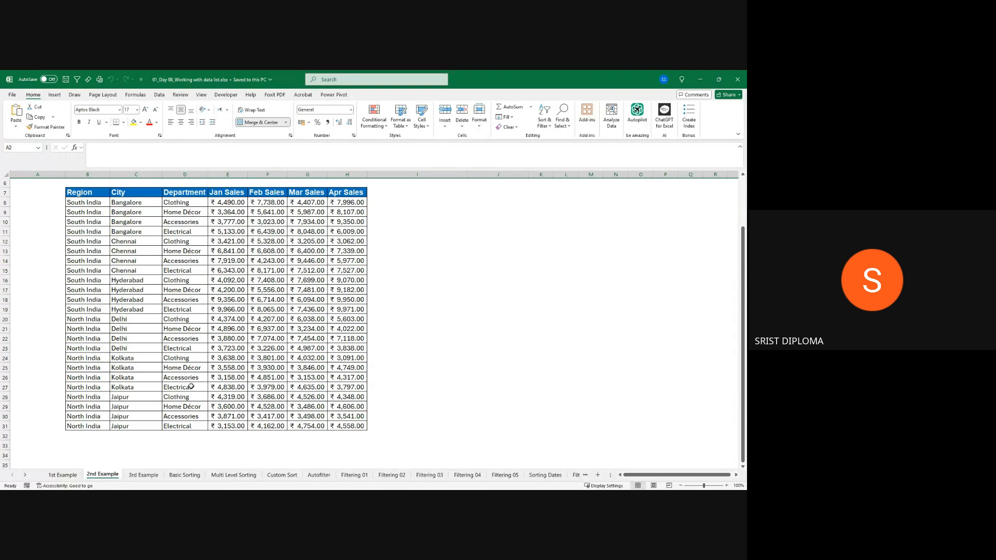
scroll(262, 217, "up", 1)
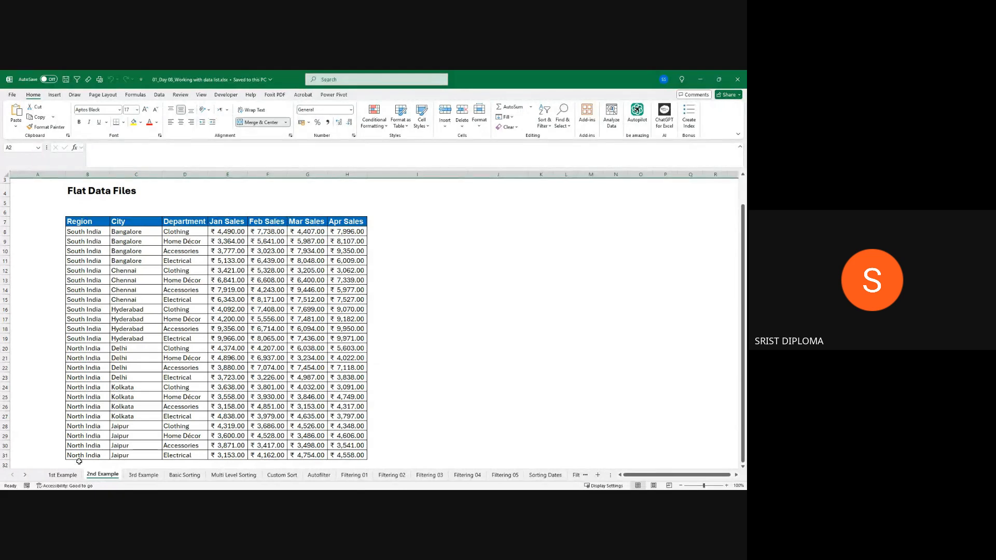
left_click(62, 474)
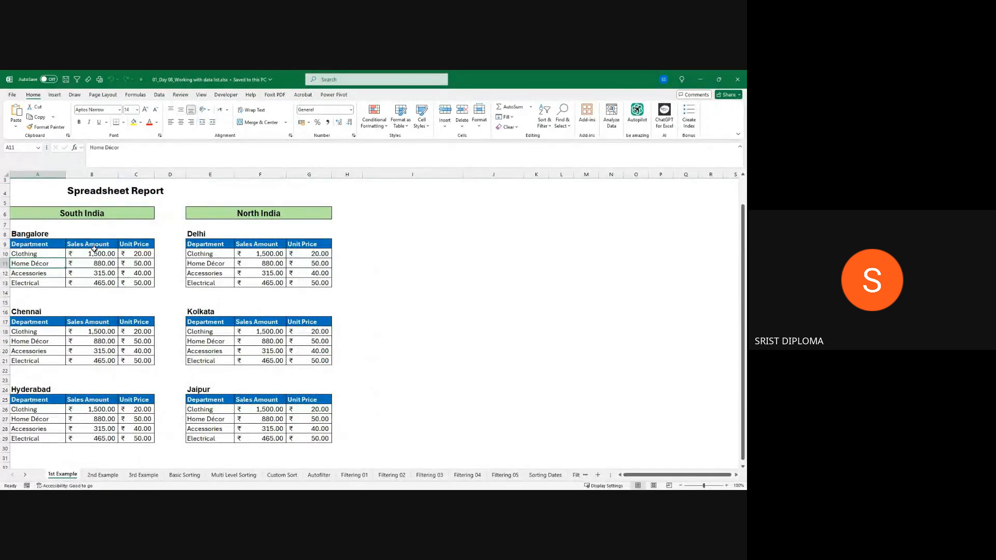
left_click(110, 475)
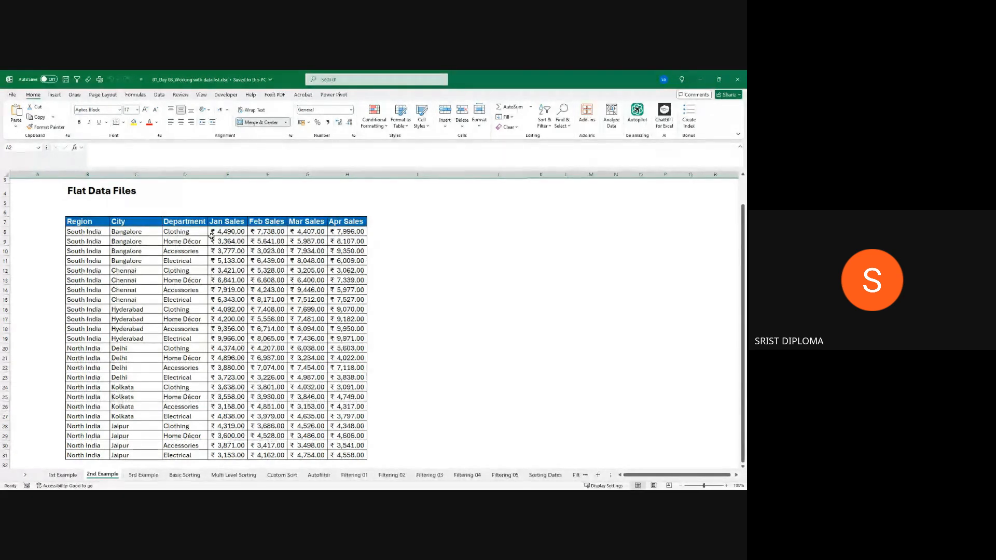
Highlight rows 8, 11 and 17 one after another to examine single records of the flat data table
left_click(5, 232)
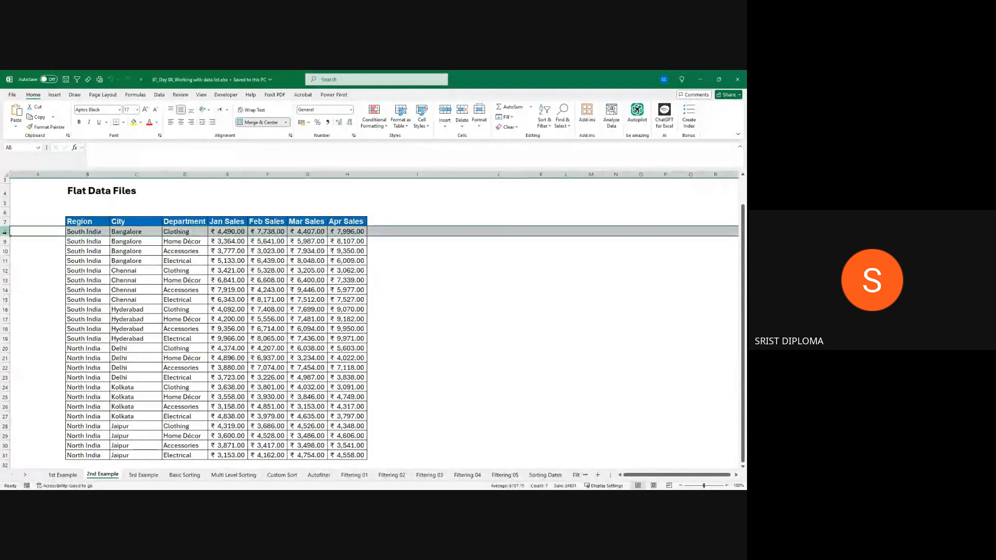
scroll(259, 298, "up", 2)
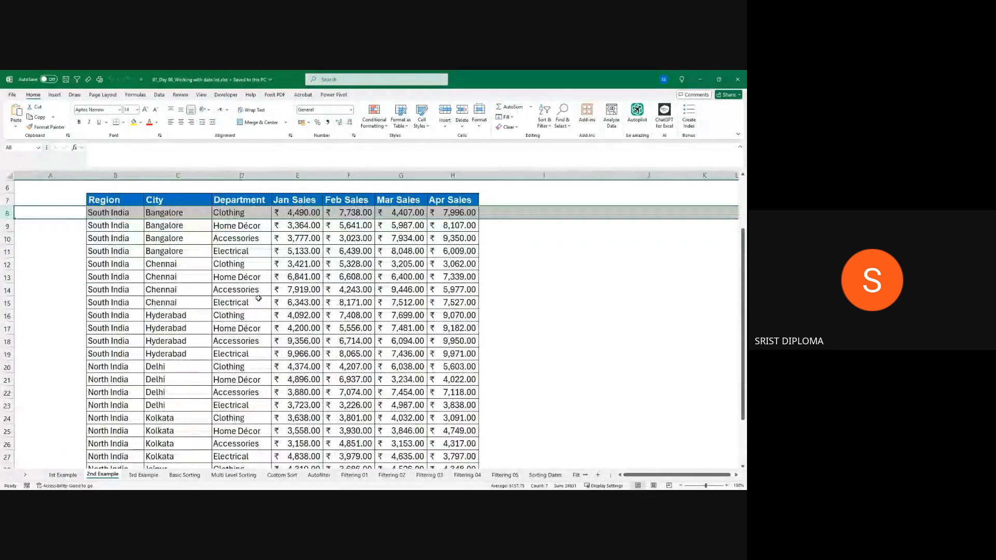
scroll(201, 264, "up", 1)
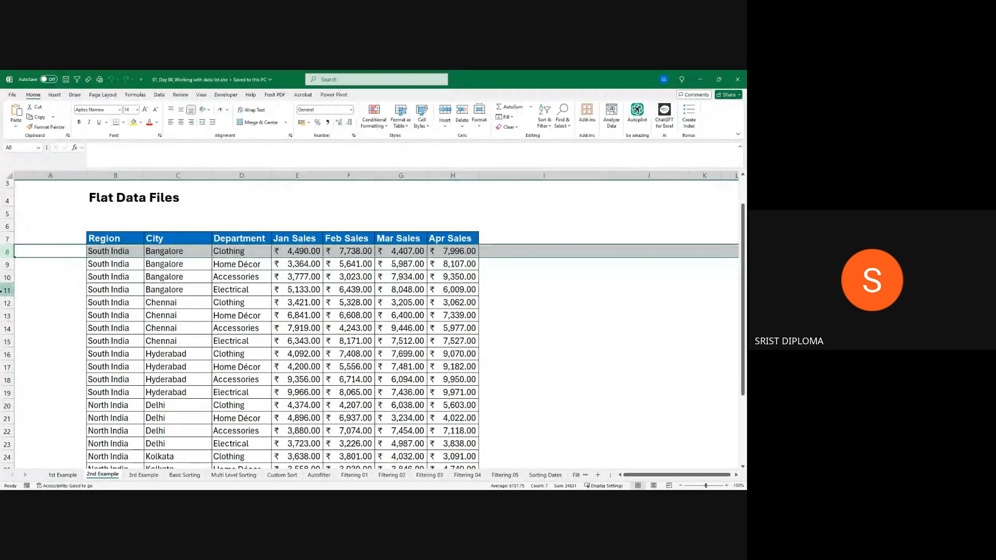
left_click(5, 290)
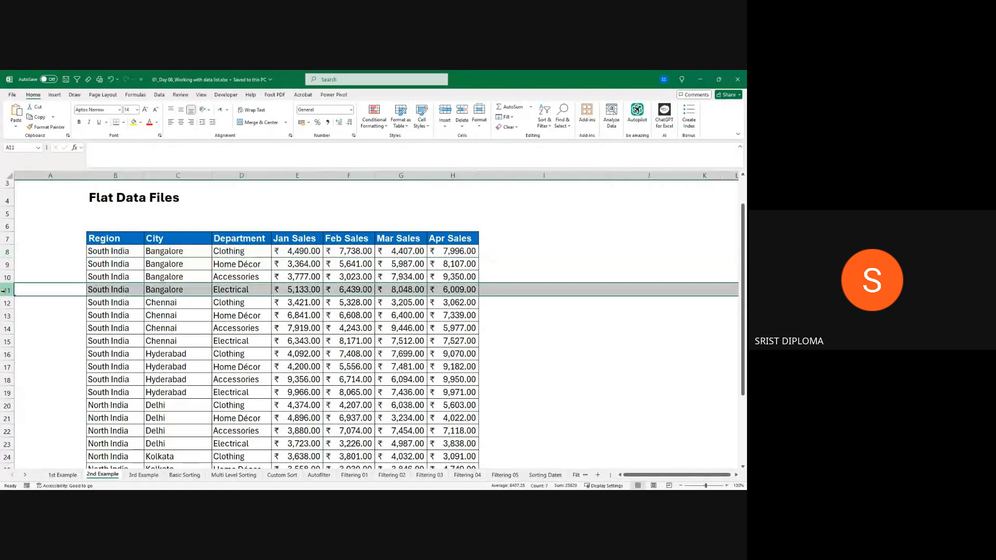
left_click(7, 367)
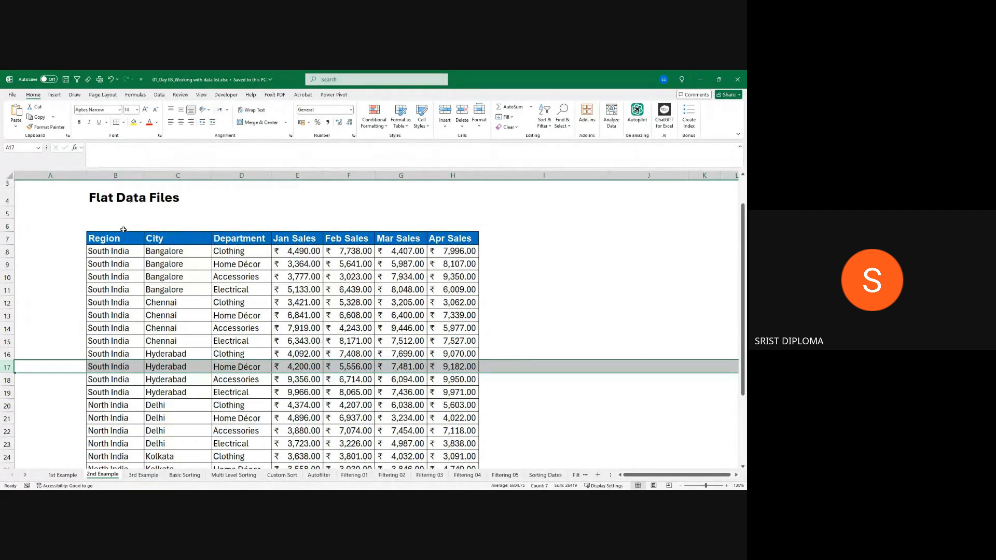
Highlight the Region, City and Department columns one after another to examine the fields of the flat data table
left_click(121, 176)
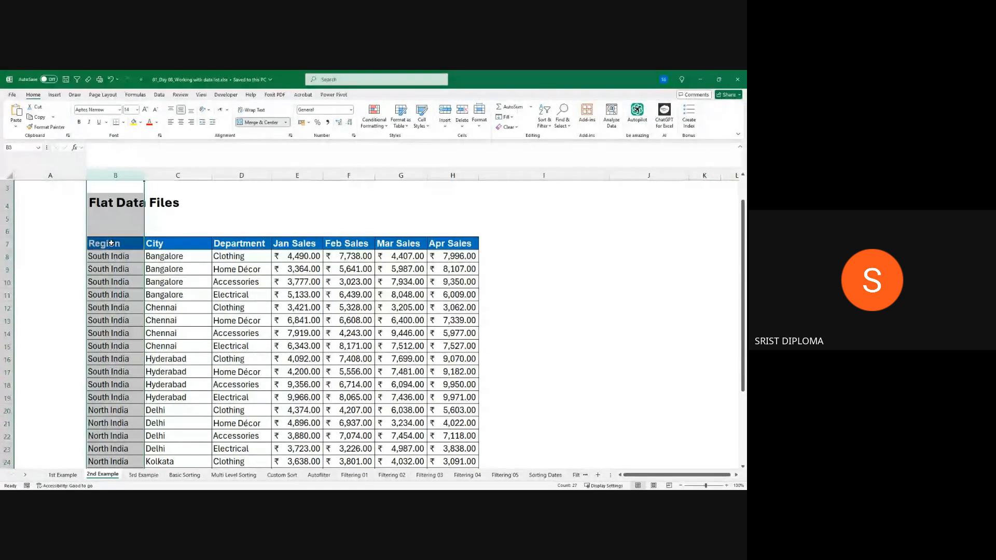
left_click(172, 176)
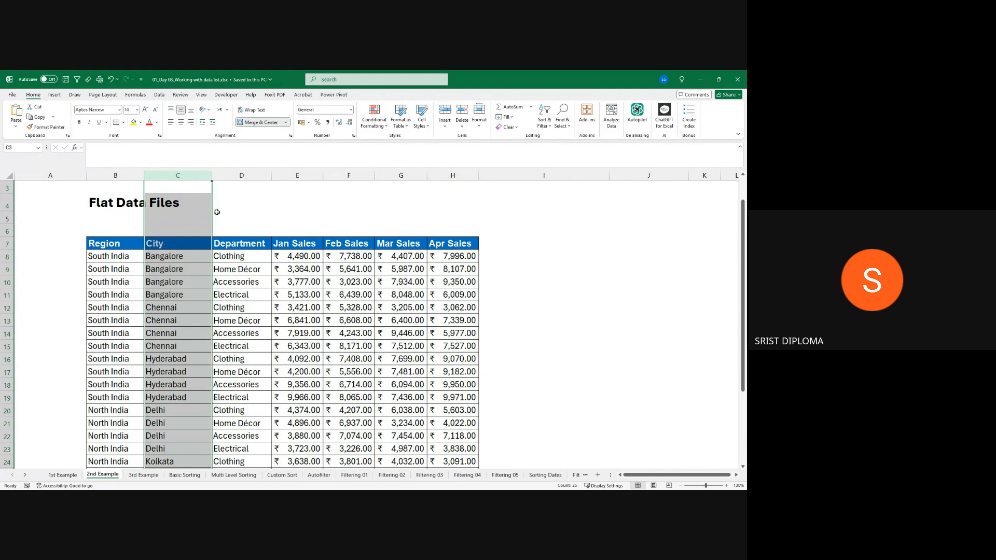
left_click(232, 175)
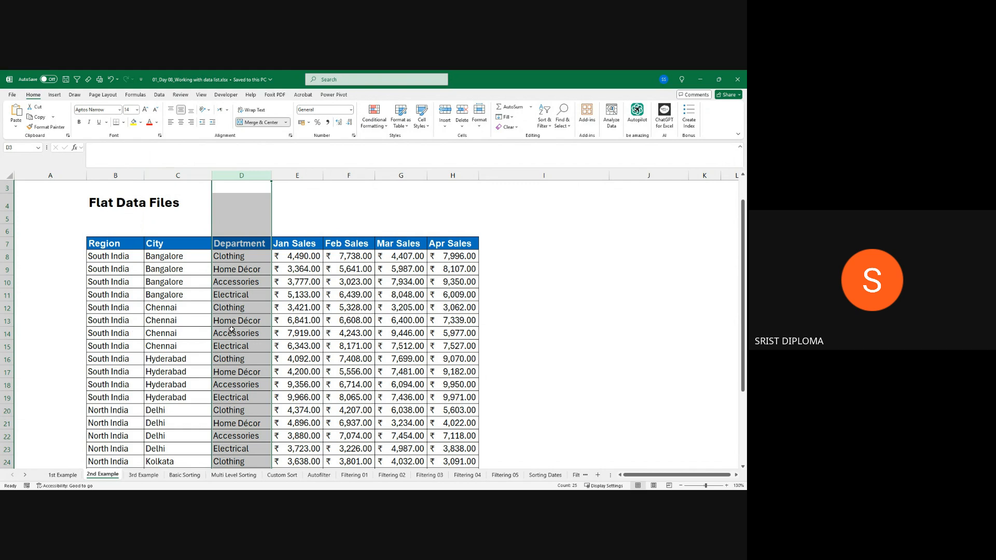
Highlight the records in rows 10, 11 and 12 in turn, followed by the whole Region column
left_click(4, 282)
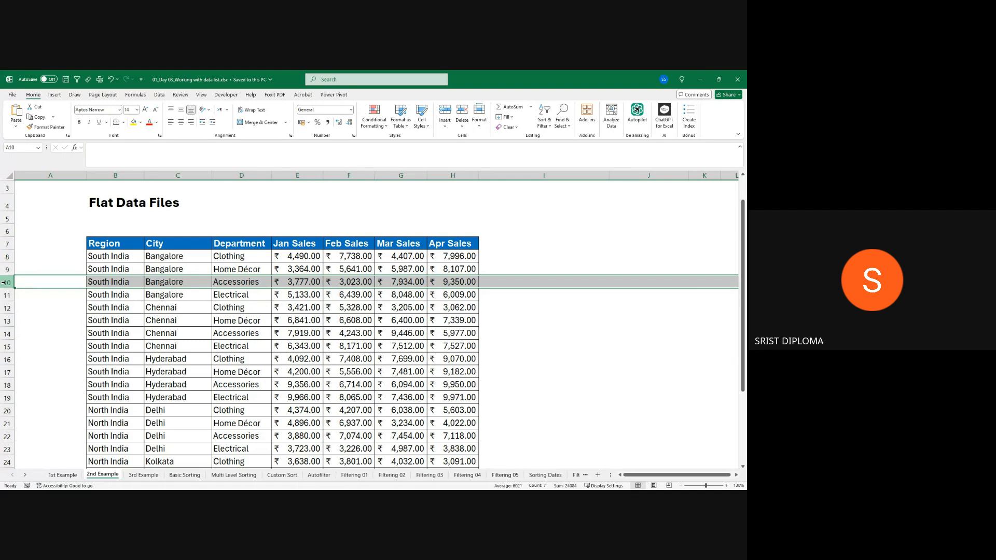
left_click(4, 295)
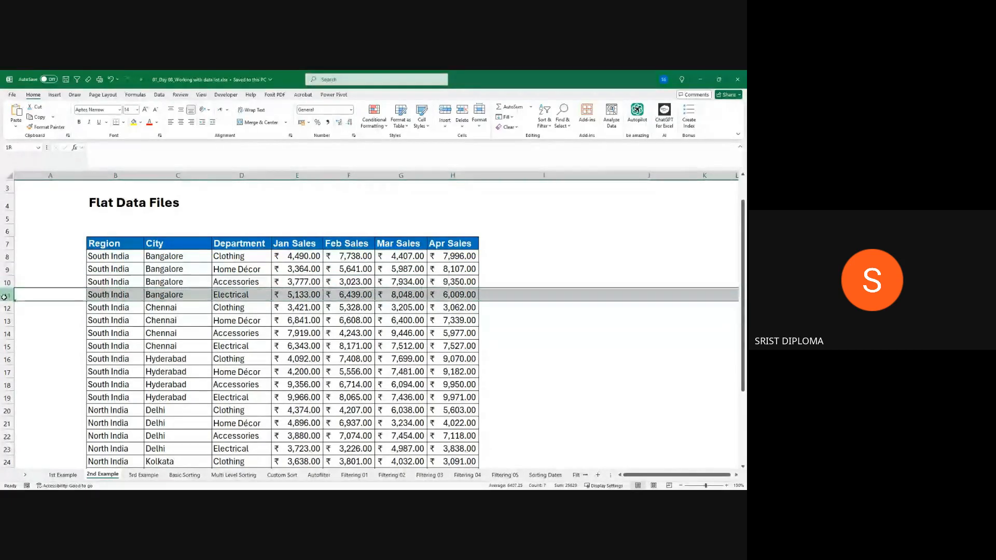
left_click(6, 308)
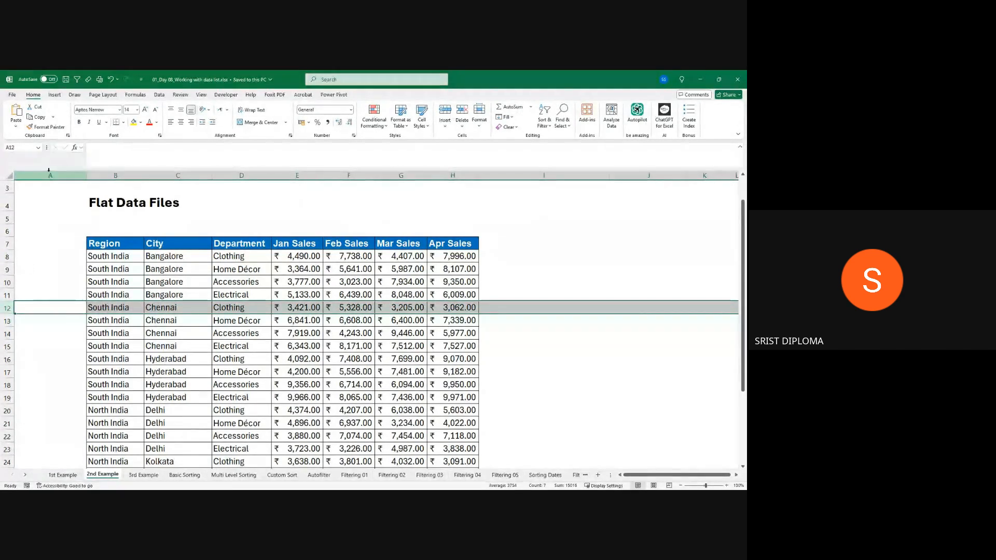
left_click(106, 175)
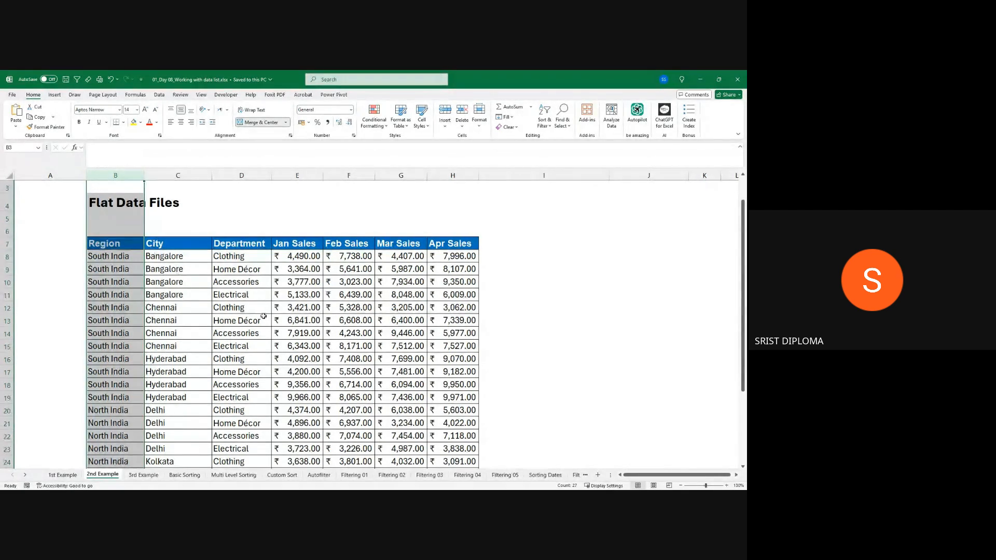
Highlight rows 9, 10, 11 and 13 one after another to review more records of the sales list
left_click(7, 269)
left_click(7, 282)
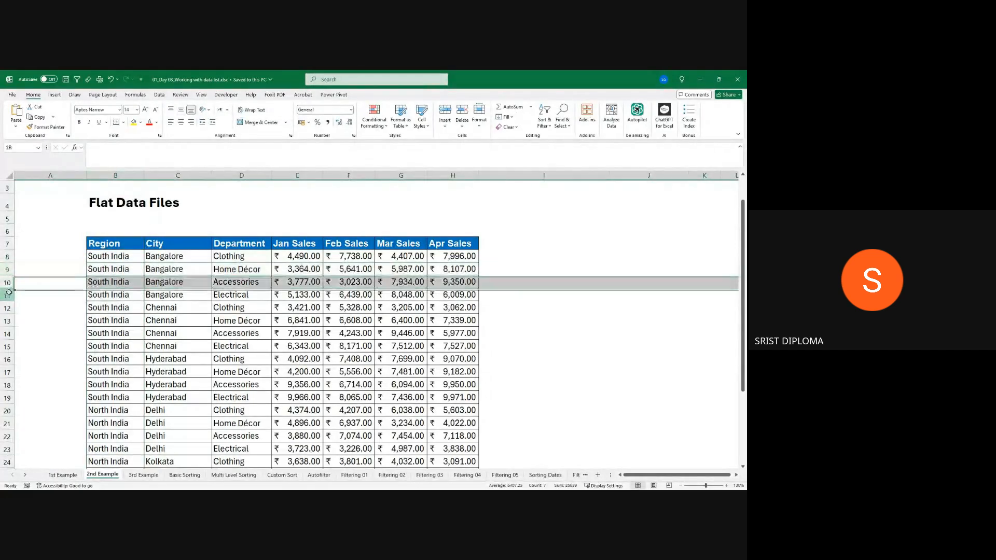
left_click(7, 294)
left_click(6, 320)
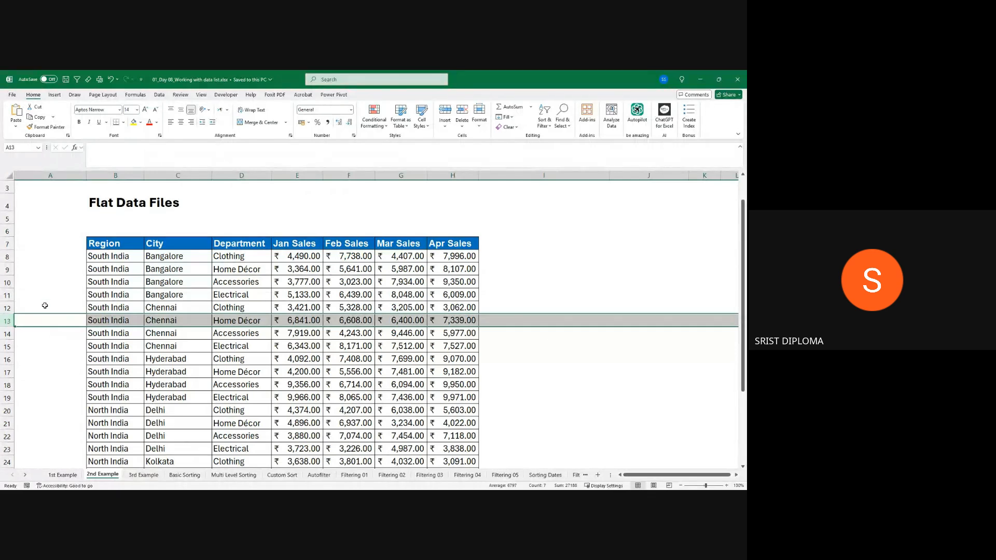
Highlight the City, Department and Jan Sales columns in turn and review their entries down to the last record
left_click(171, 175)
left_click_drag(211, 175, 184, 174)
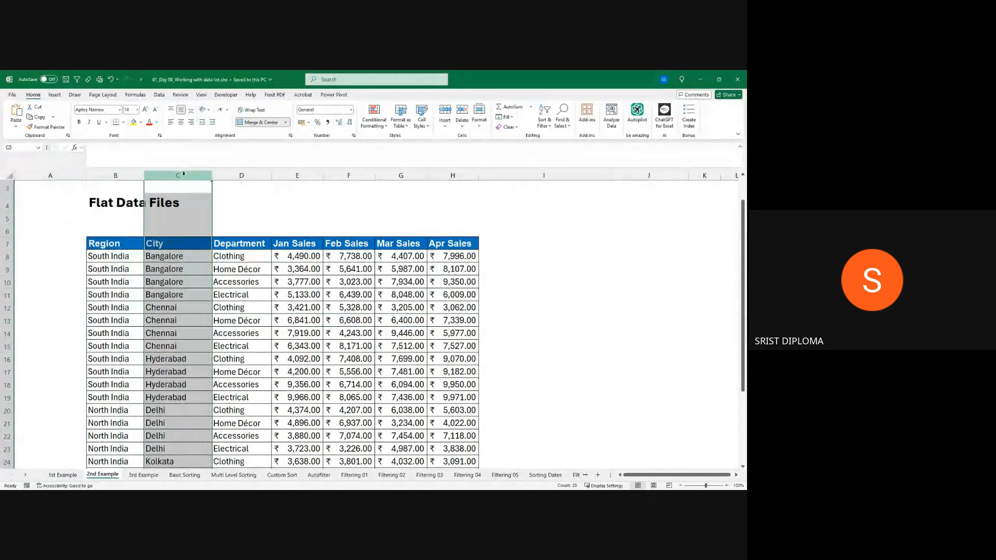
left_click(243, 175)
scroll(232, 260, "down", 5)
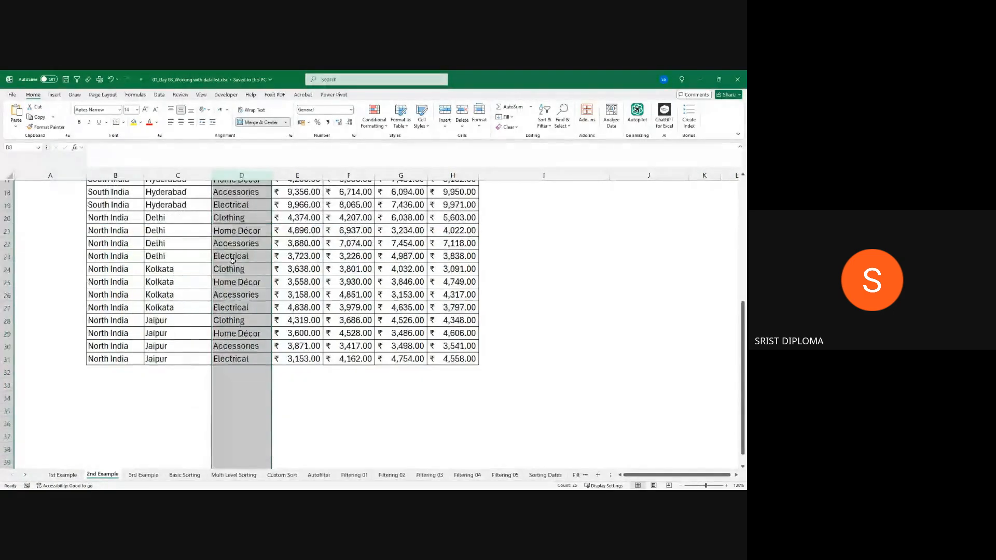
scroll(232, 260, "up", 5)
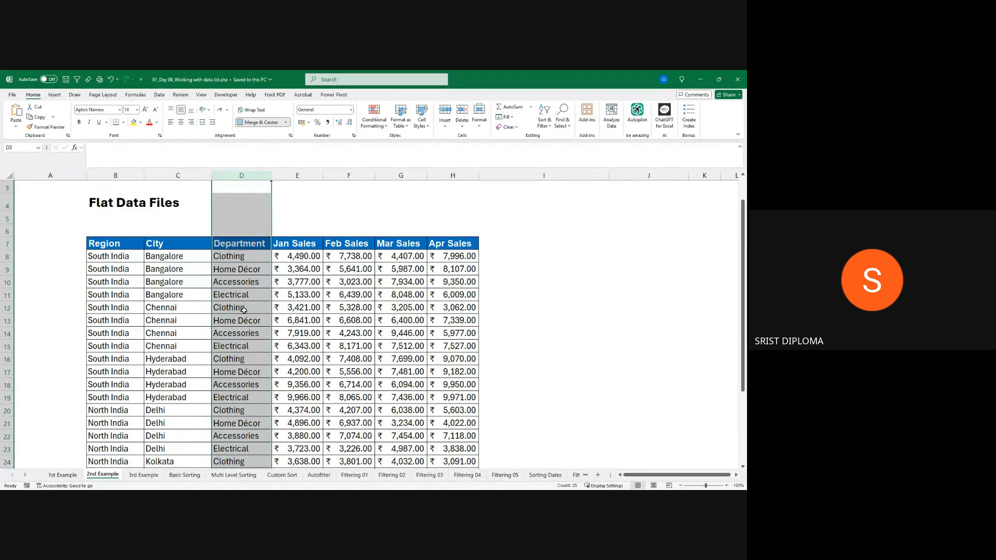
left_click(170, 175)
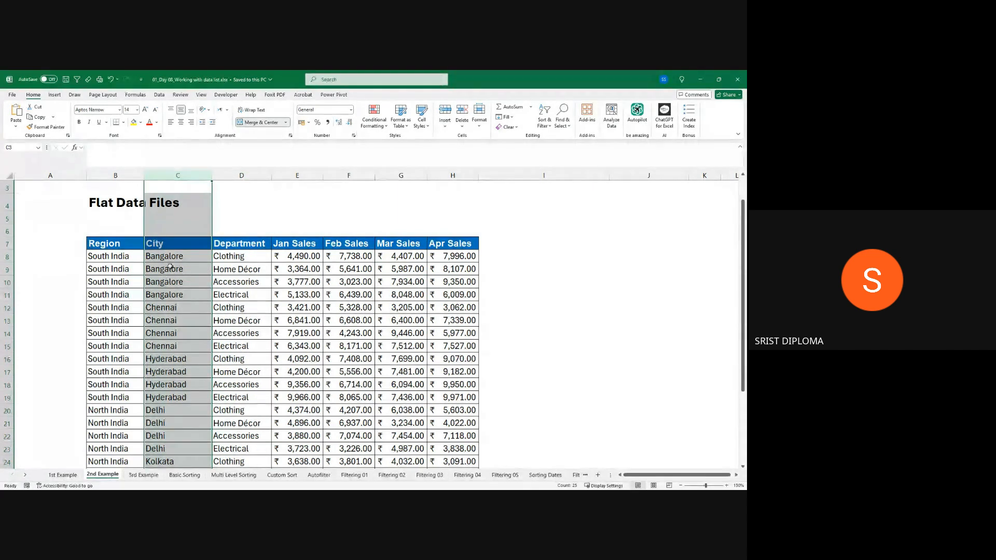
left_click(316, 177)
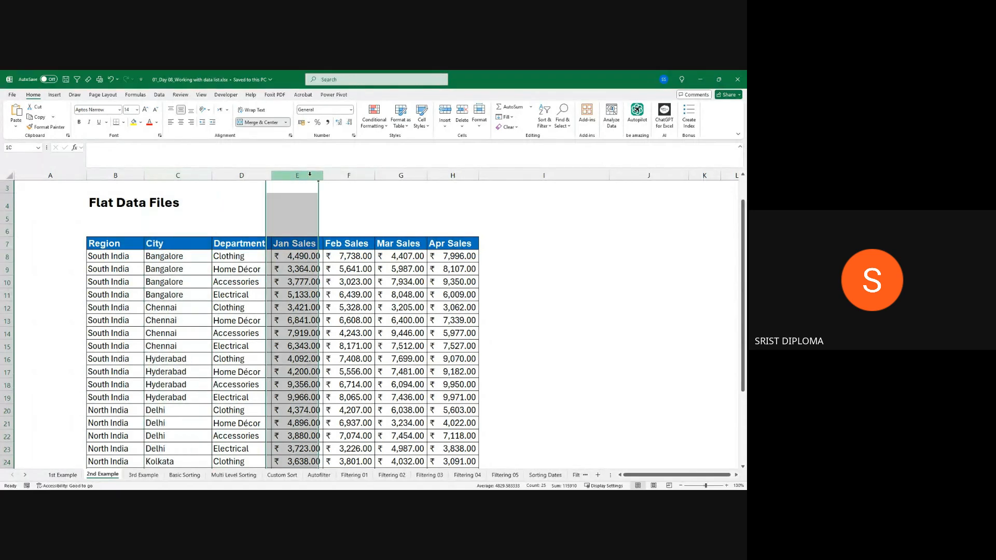
scroll(309, 356, "down", 2)
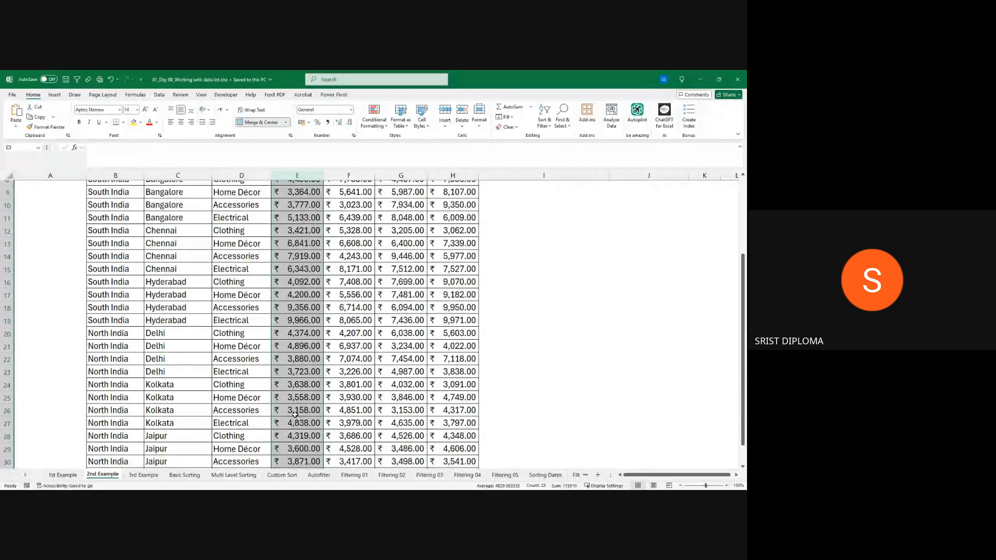
scroll(297, 418, "up", 2)
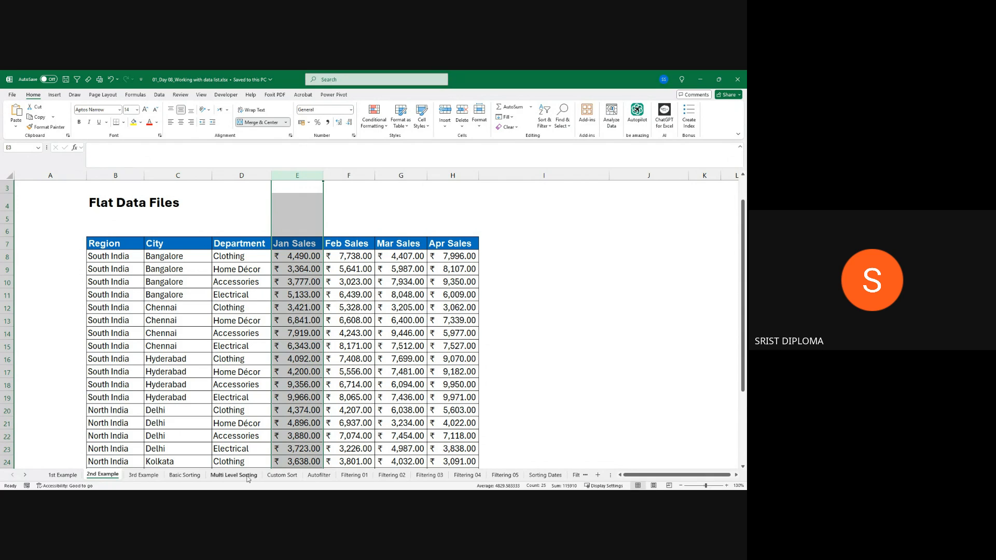
Open the 3rd Example sheet and view the Tabular Data table enlarged from its title row
left_click(142, 475)
scroll(186, 404, "up", 6)
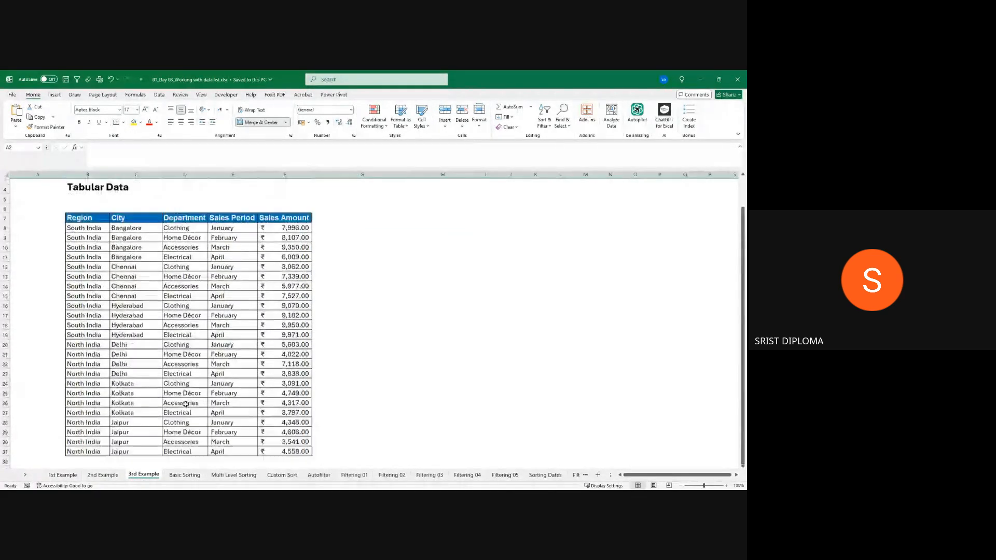
scroll(186, 404, "up", 1)
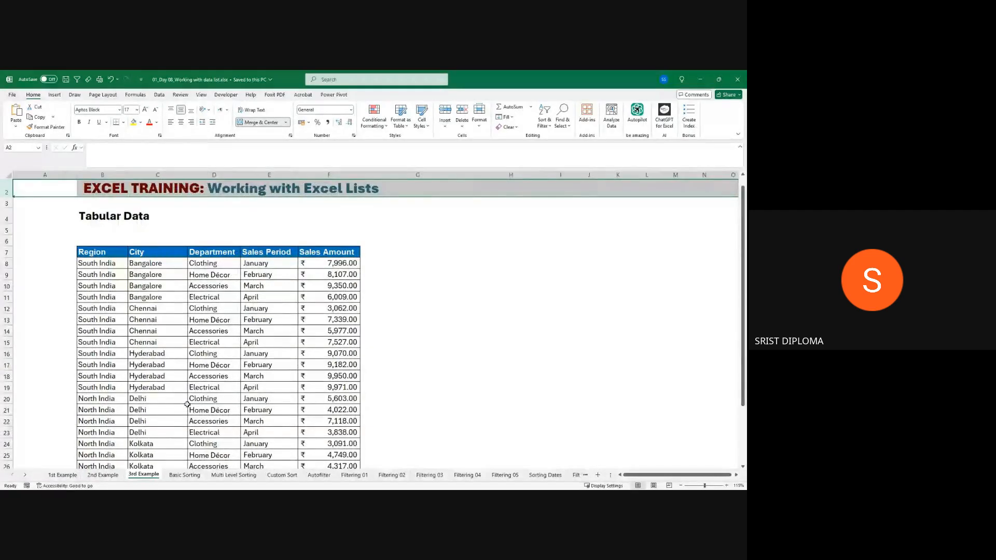
scroll(187, 404, "up", 1)
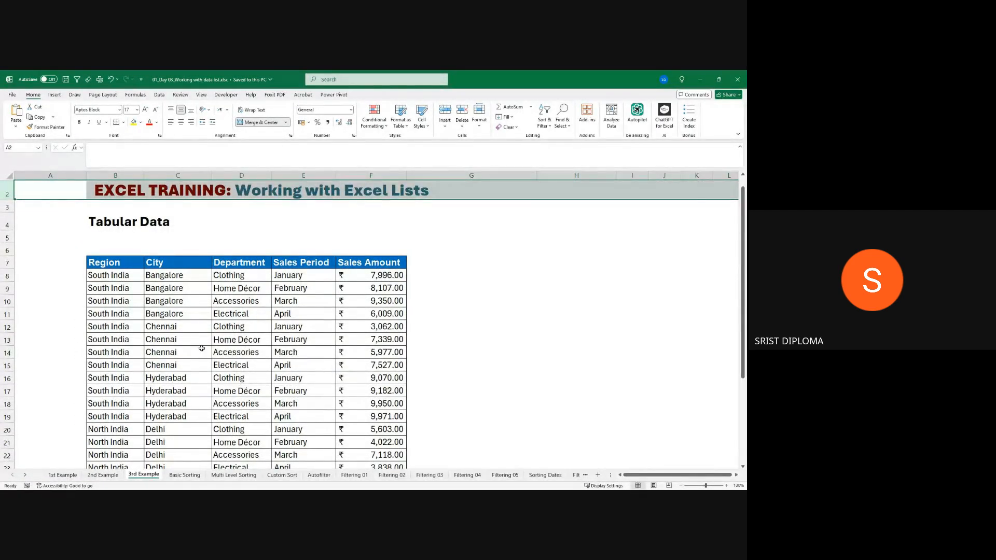
Compare the Tabular Data table on the 3rd Example sheet with the Flat Data Files table on the 2nd Example sheet
scroll(201, 348, "down", 1)
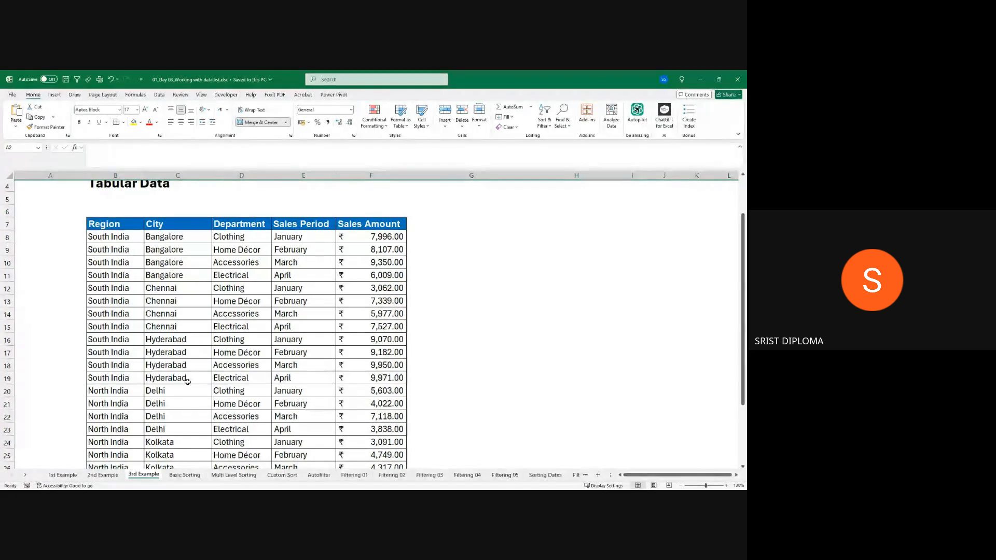
left_click(116, 475)
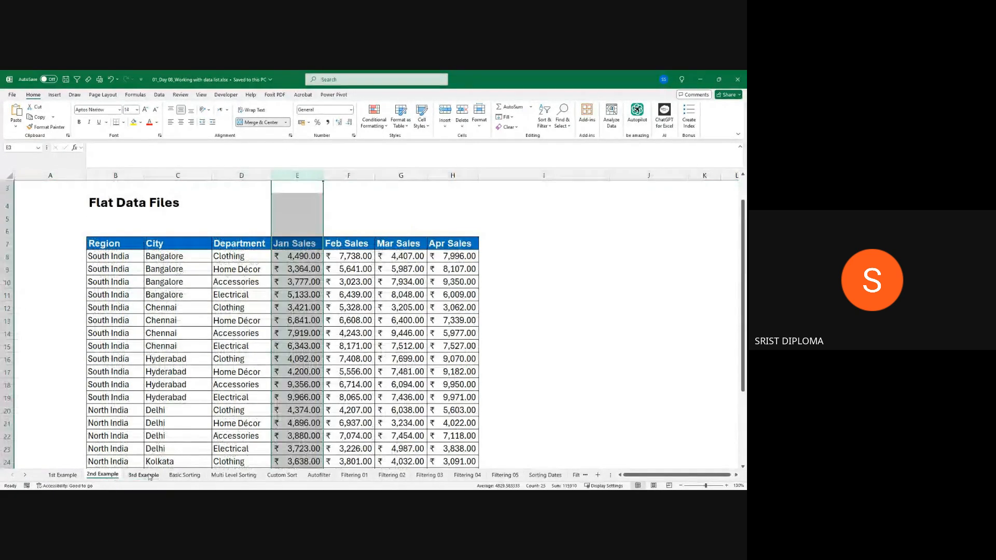
left_click(144, 476)
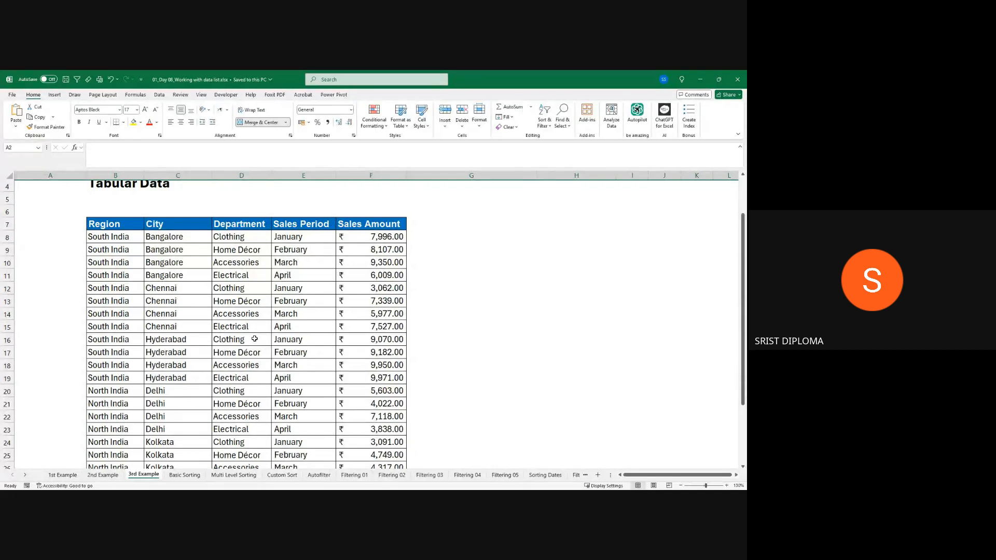
left_click(103, 475)
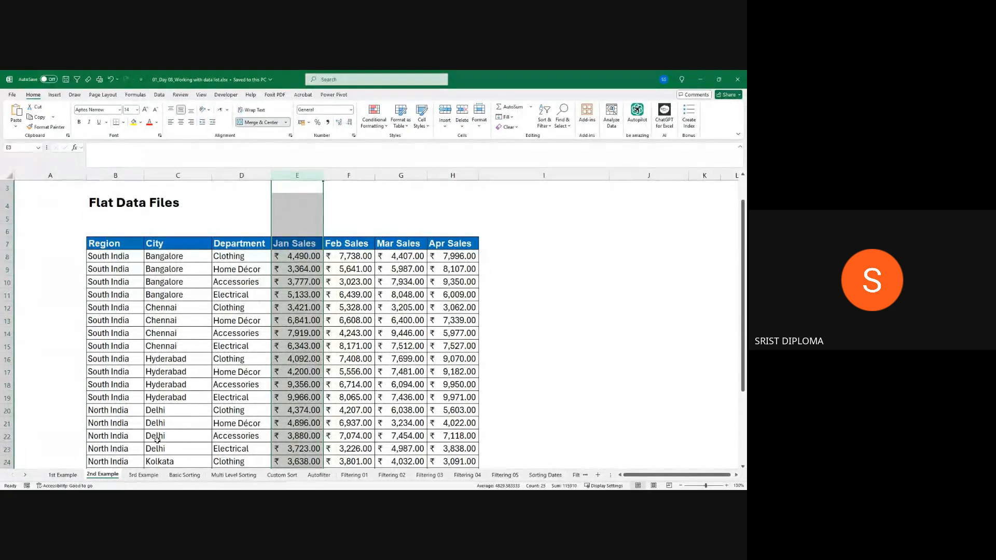
left_click(144, 475)
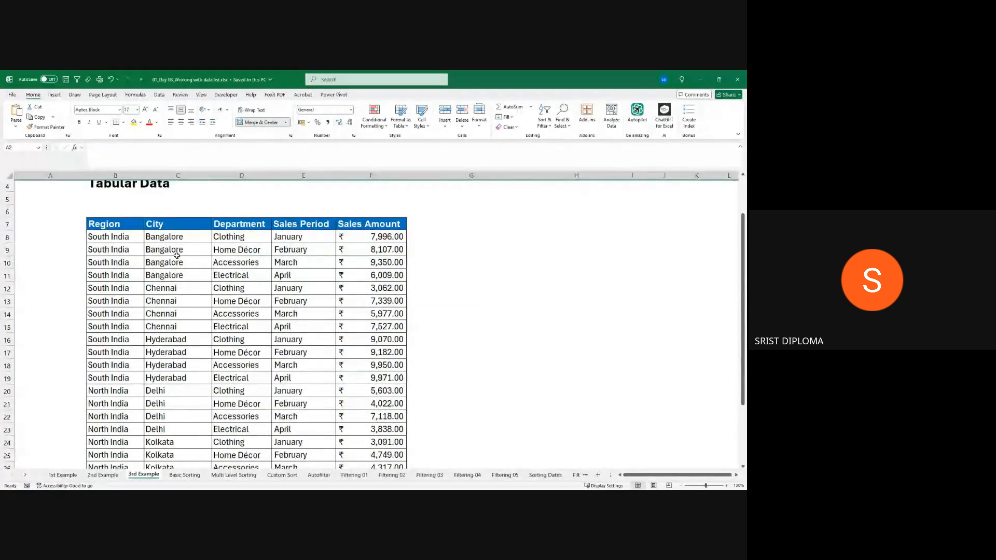
left_click(102, 475)
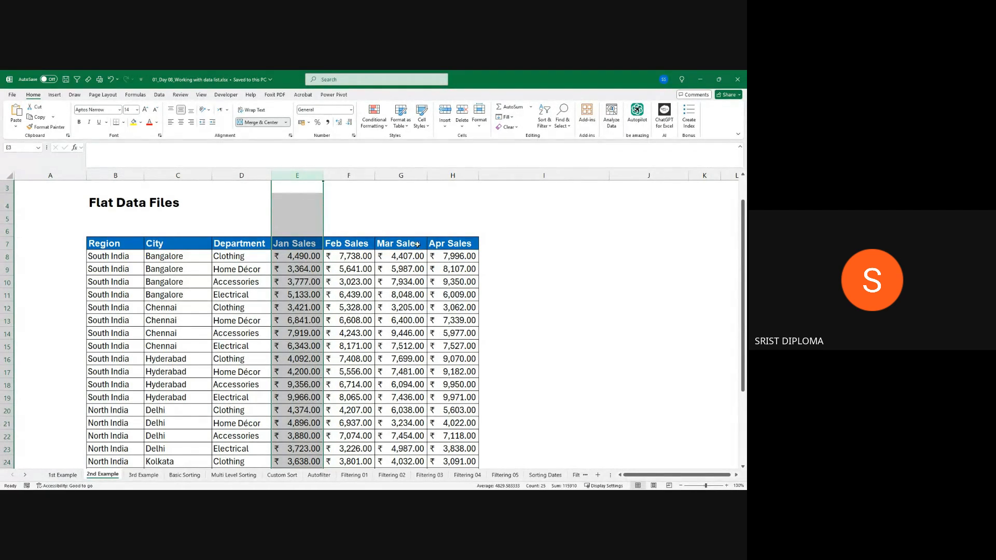
Contrast the flat file's Jan to Apr Sales columns with the Sales Period and Sales Amount columns on the 3rd Example sheet
left_click(148, 476)
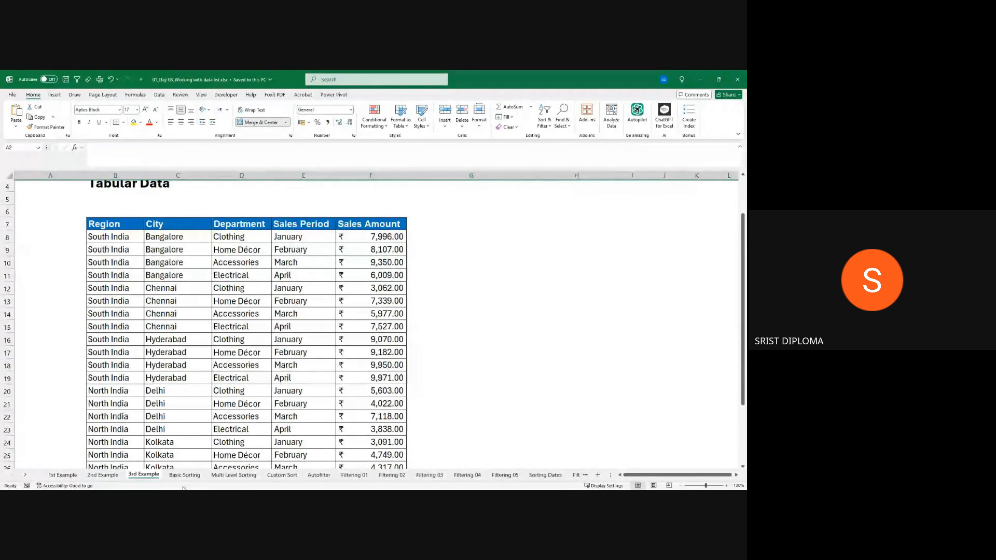
left_click(110, 475)
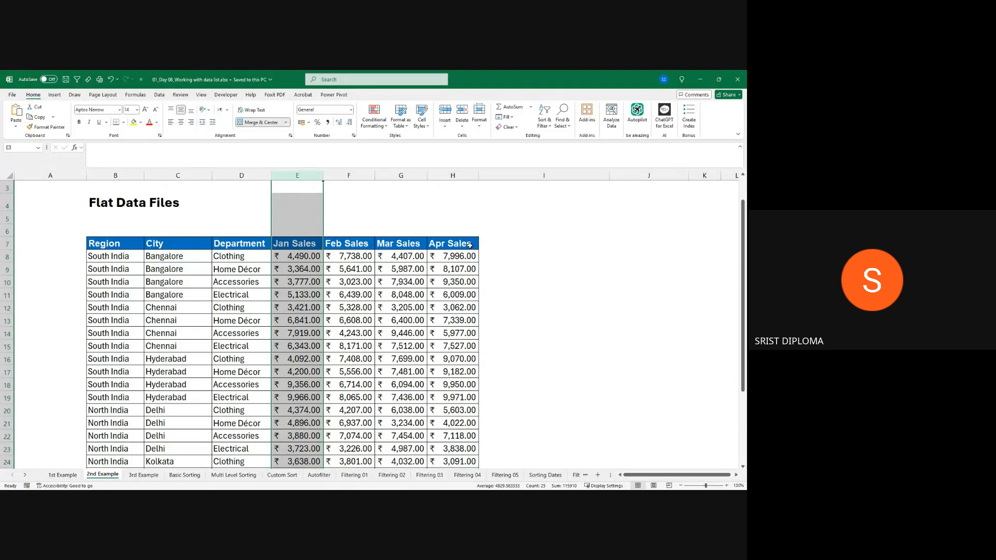
left_click(144, 475)
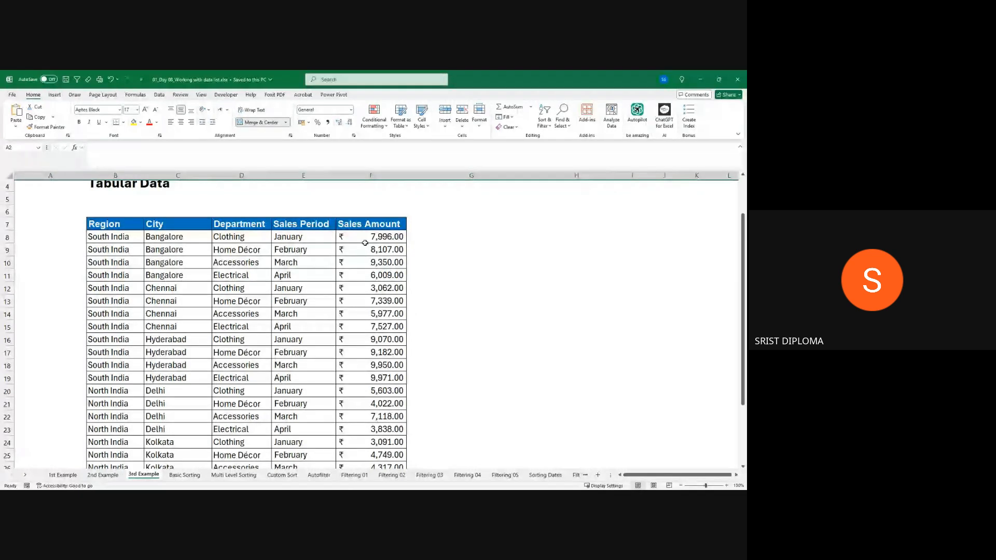
left_click(103, 474)
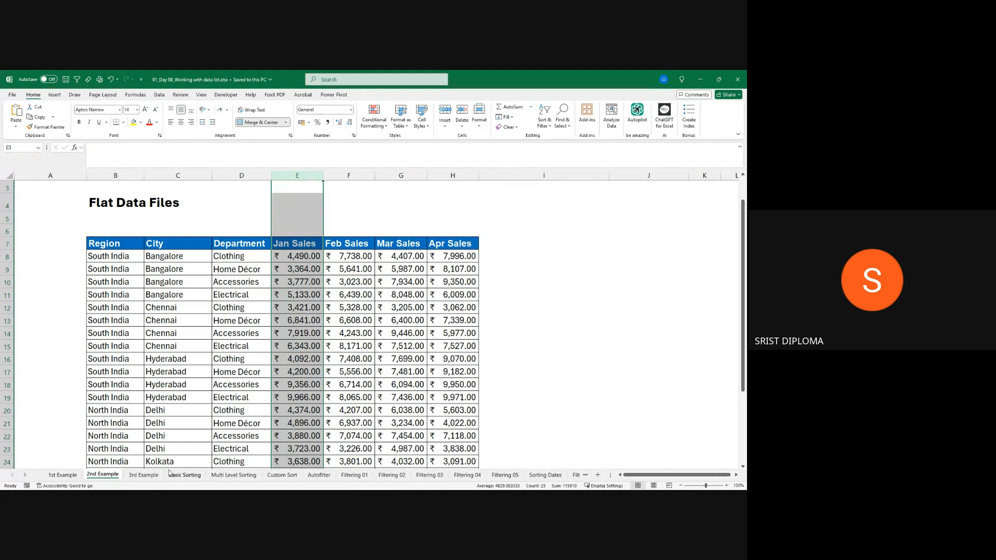
left_click(153, 475)
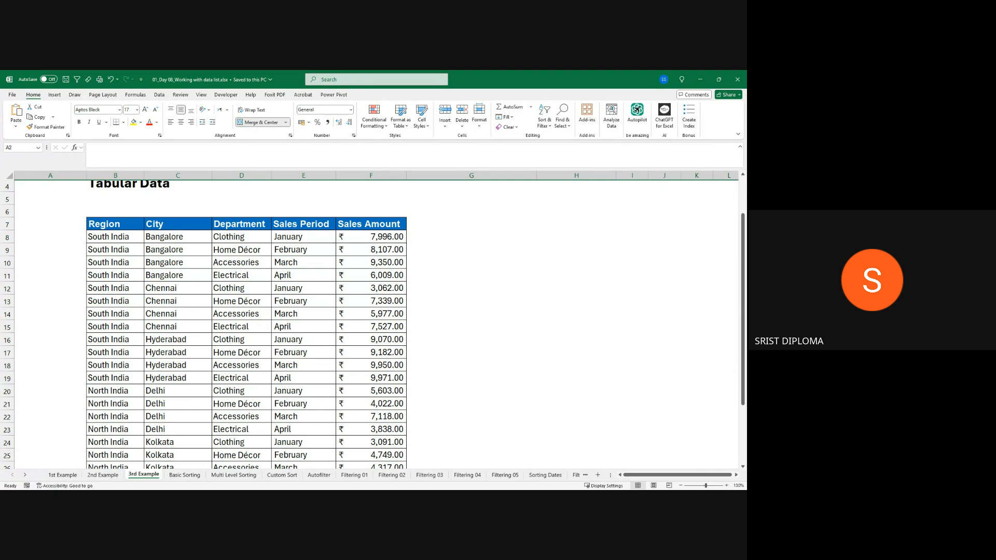
scroll(228, 385, "up", 2)
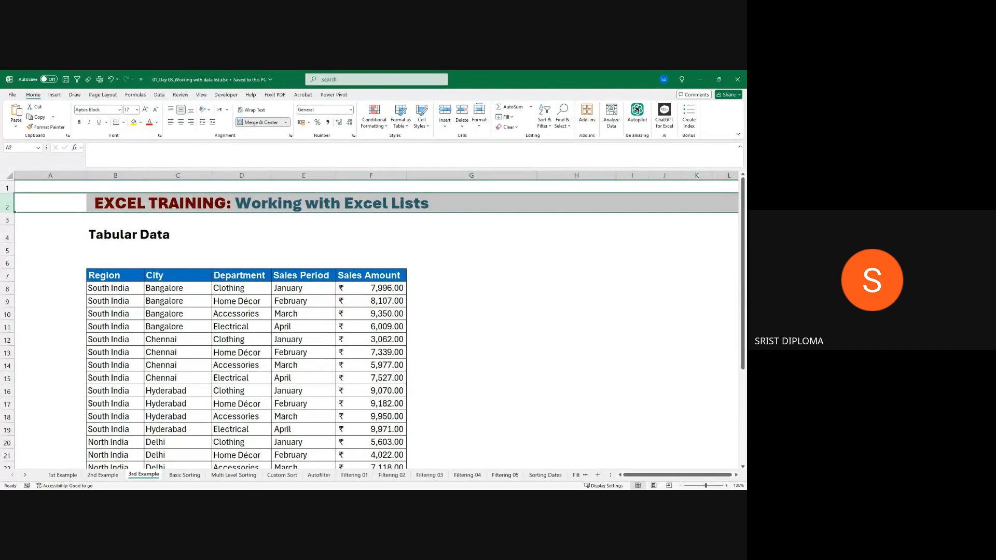
key("alt+Tab")
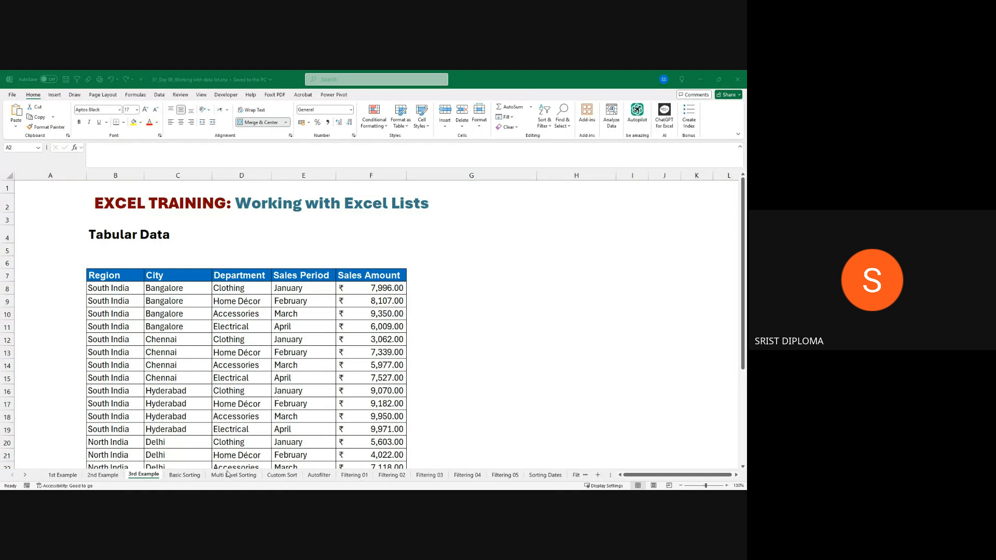
Open the Basic Sorting sheet and look through the single level sorting list from its header down to the West India records
left_click(185, 475)
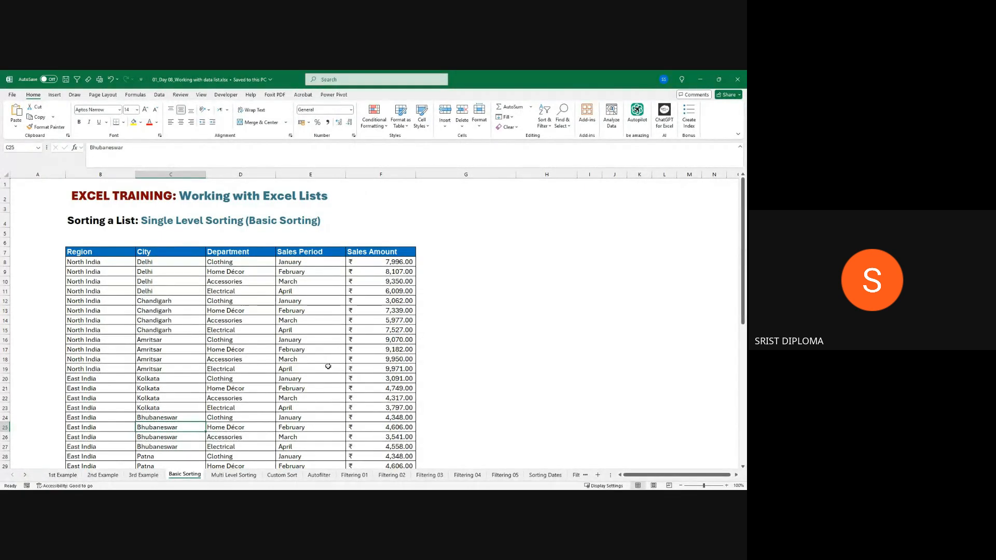
scroll(115, 337, "down", 2)
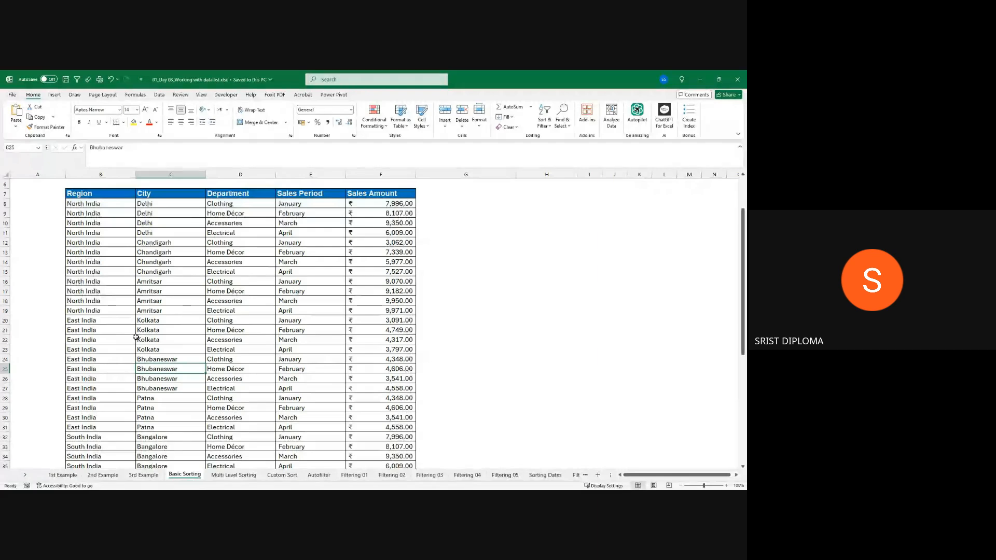
scroll(136, 338, "up", 1)
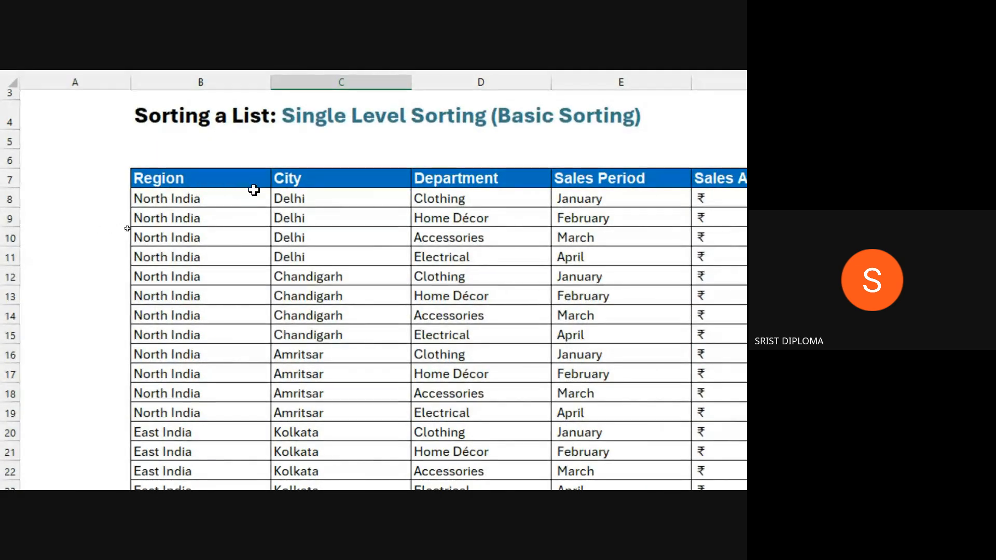
scroll(199, 318, "down", 7)
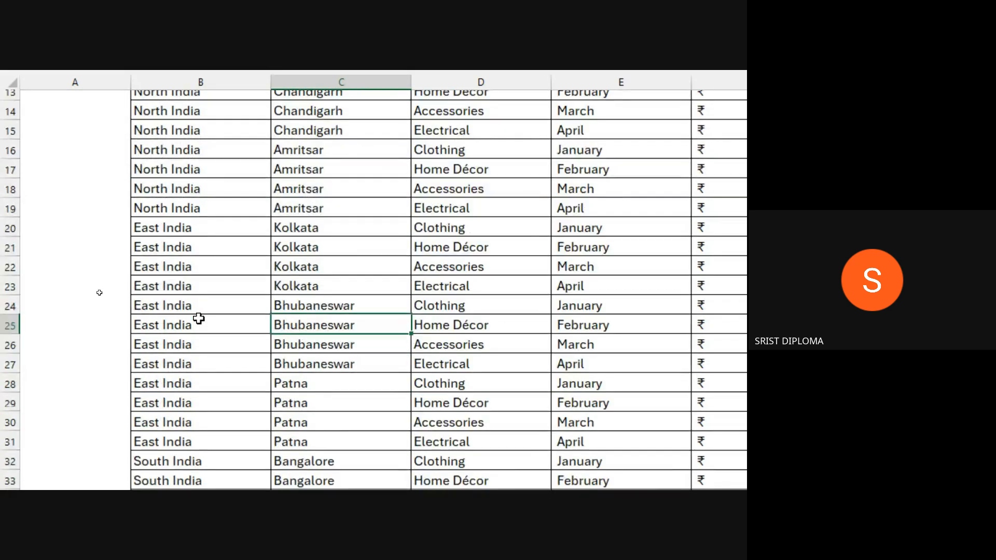
scroll(199, 318, "down", 6)
scroll(199, 318, "up", 8)
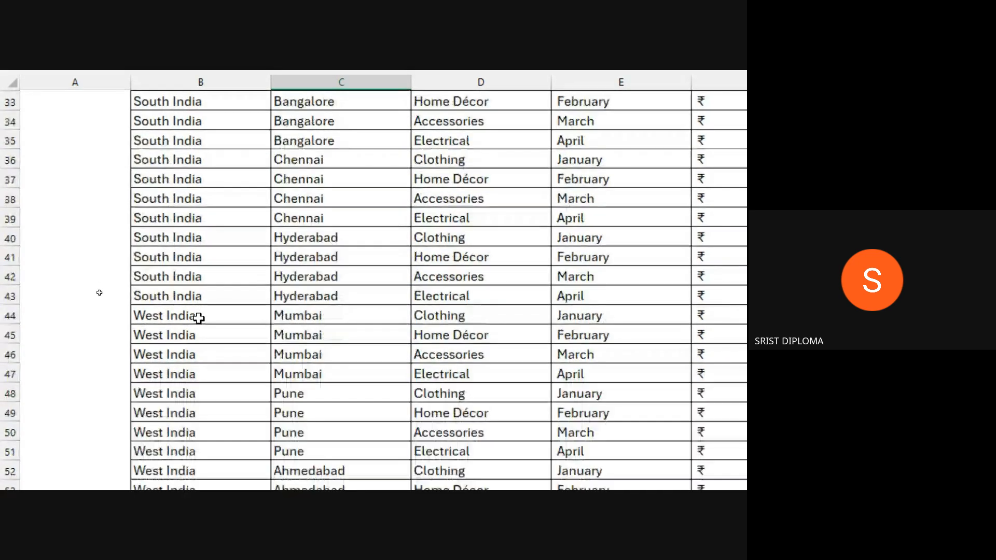
scroll(199, 318, "up", 6)
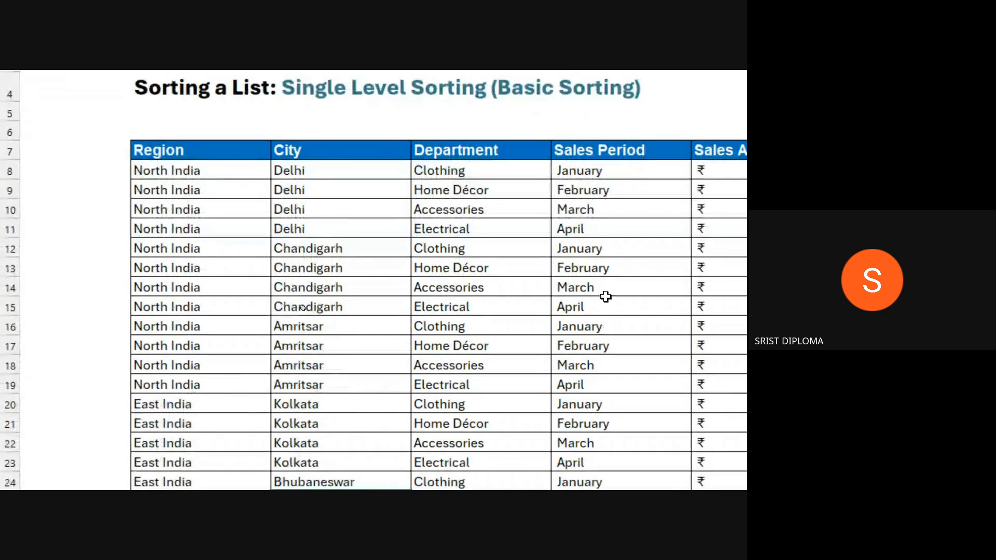
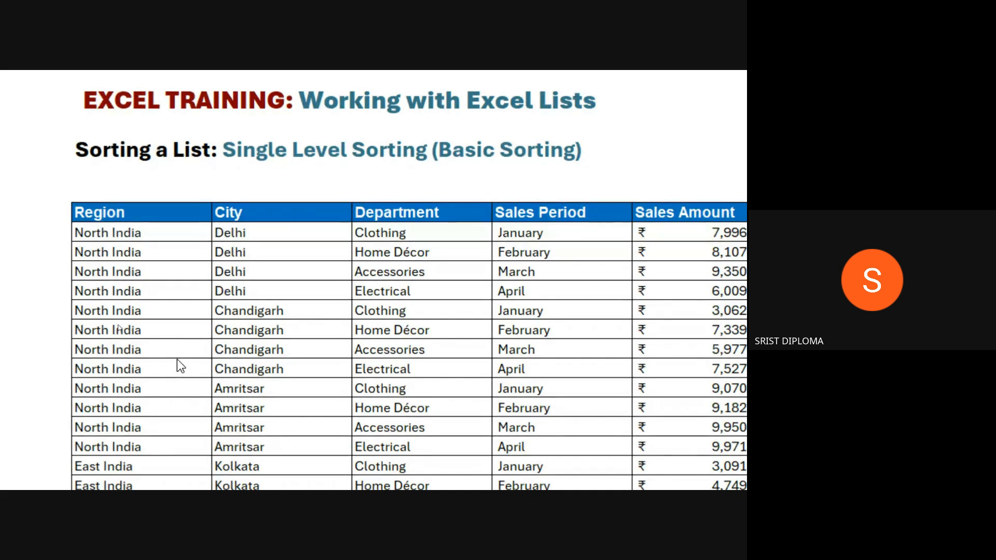
Select Region cell B11 and examine the order of the regions from North India down to West India, returning to the header row
left_click(153, 290)
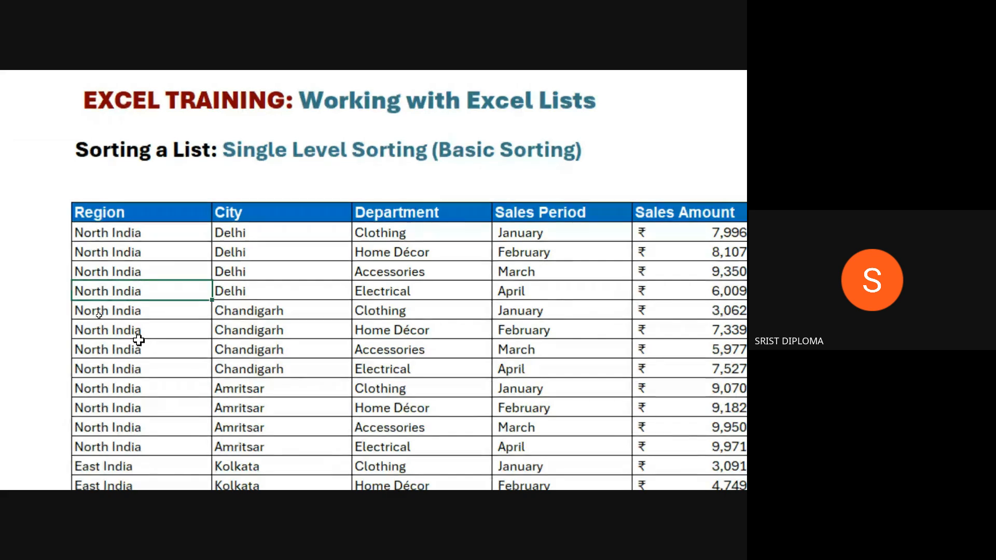
scroll(129, 290, "down", 1)
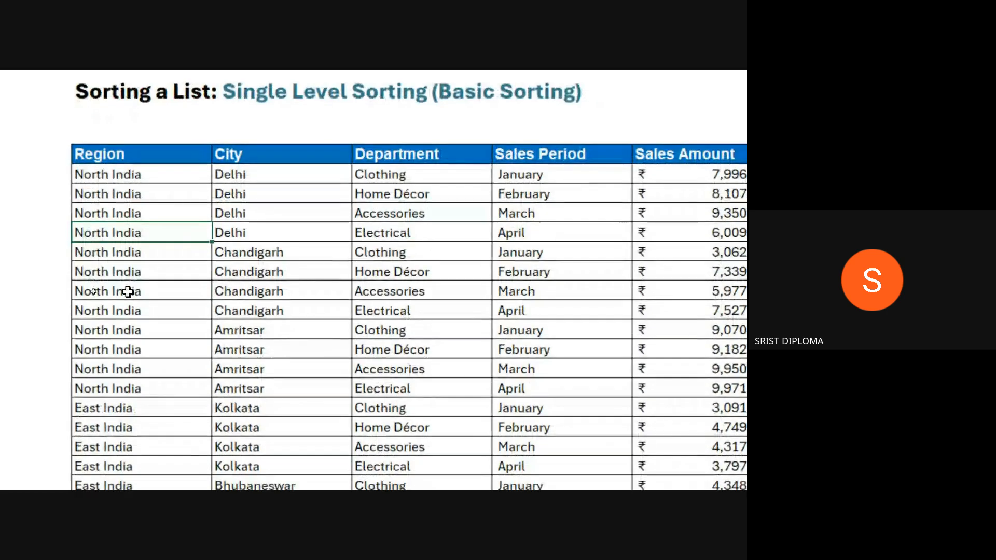
scroll(118, 373, "down", 2)
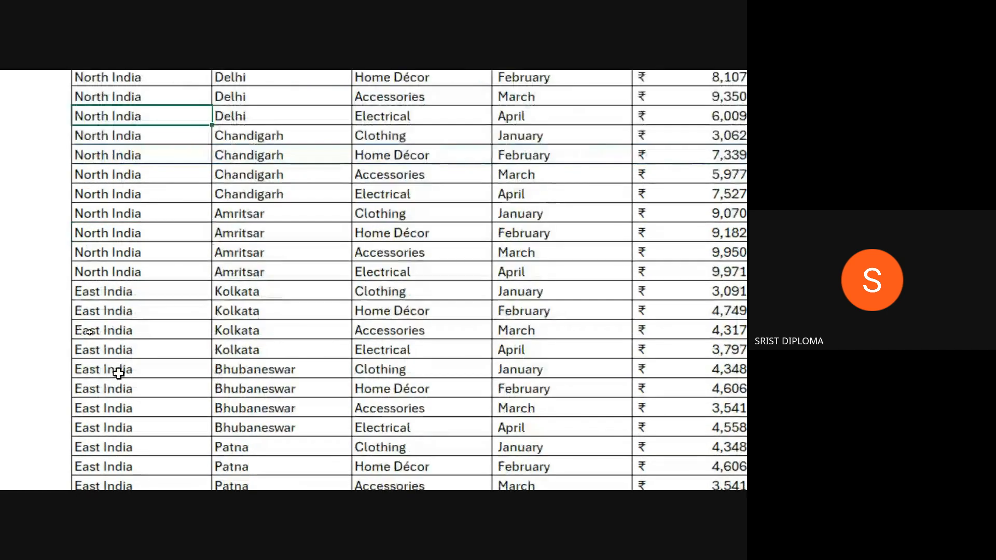
scroll(118, 374, "down", 1)
scroll(116, 394, "down", 2)
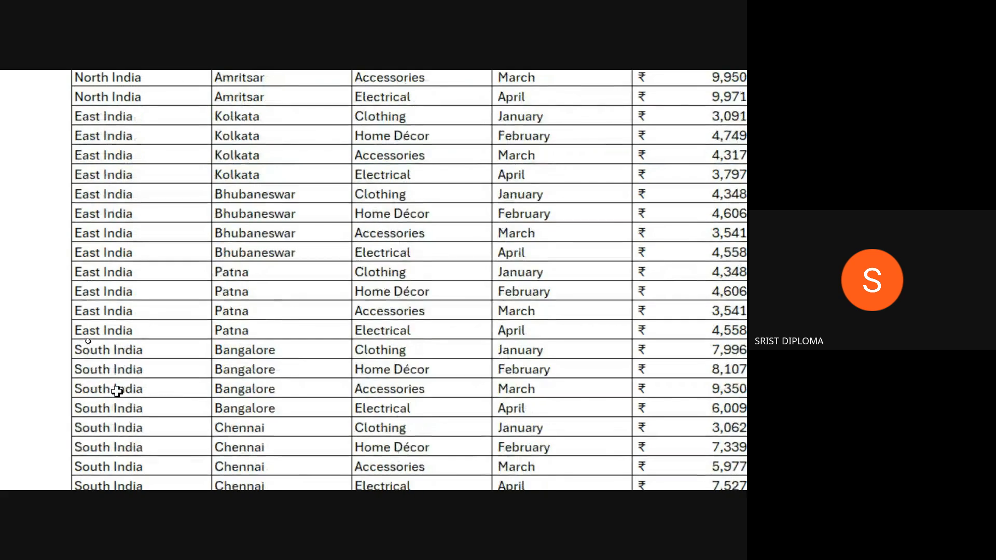
scroll(117, 390, "down", 1)
scroll(105, 416, "down", 3)
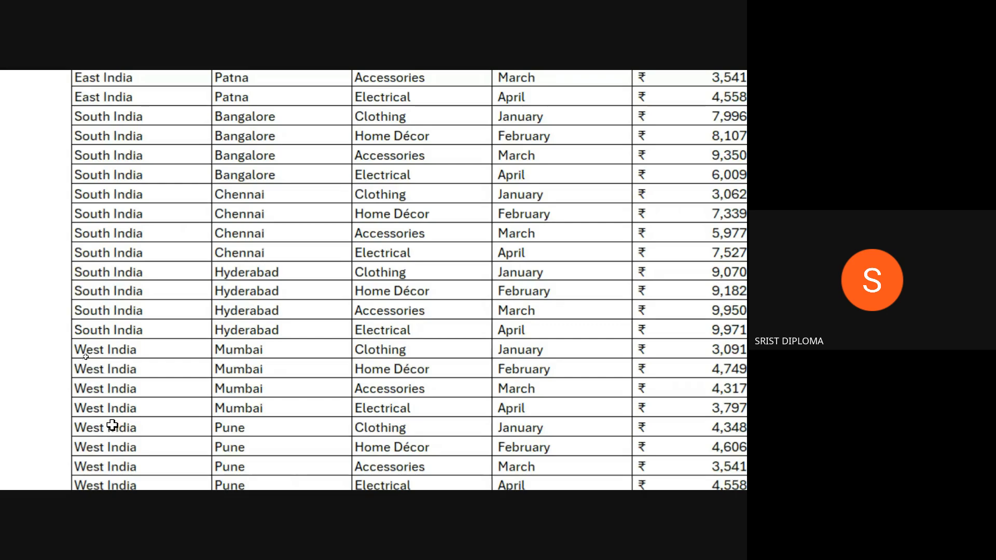
scroll(112, 421, "up", 7)
scroll(112, 418, "up", 1)
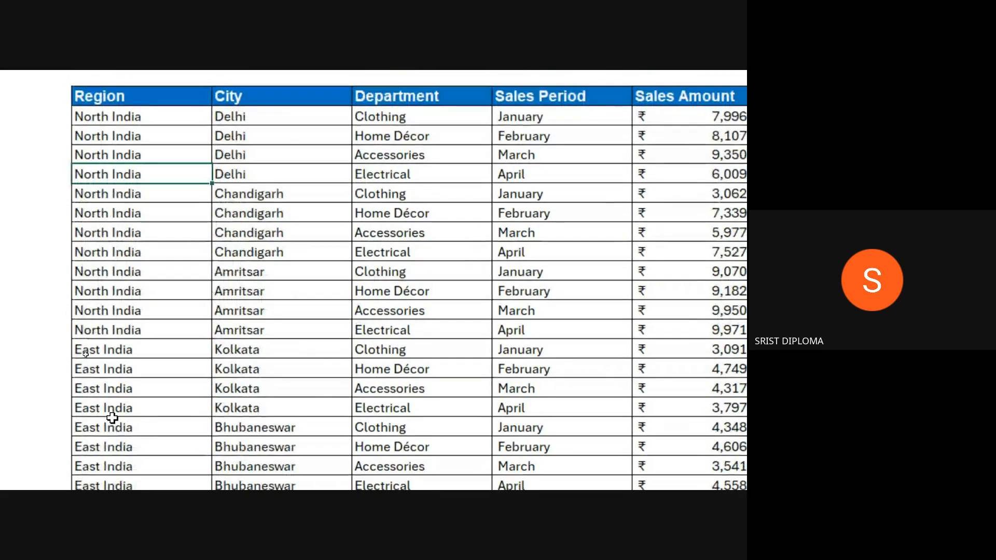
scroll(303, 116, "up", 2)
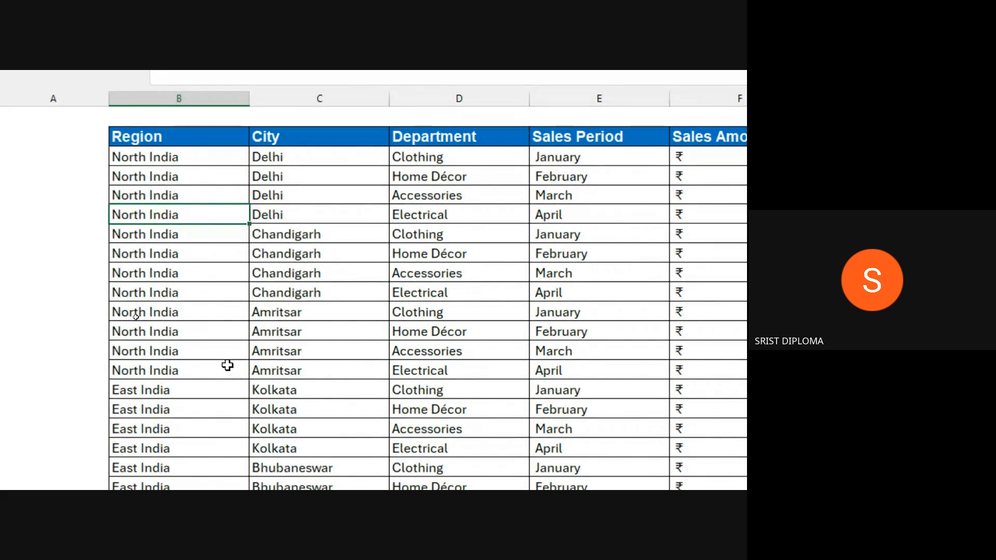
Select Region cell B14 and view the Sort & Filter options for the list, closing them without sorting
left_click(201, 273)
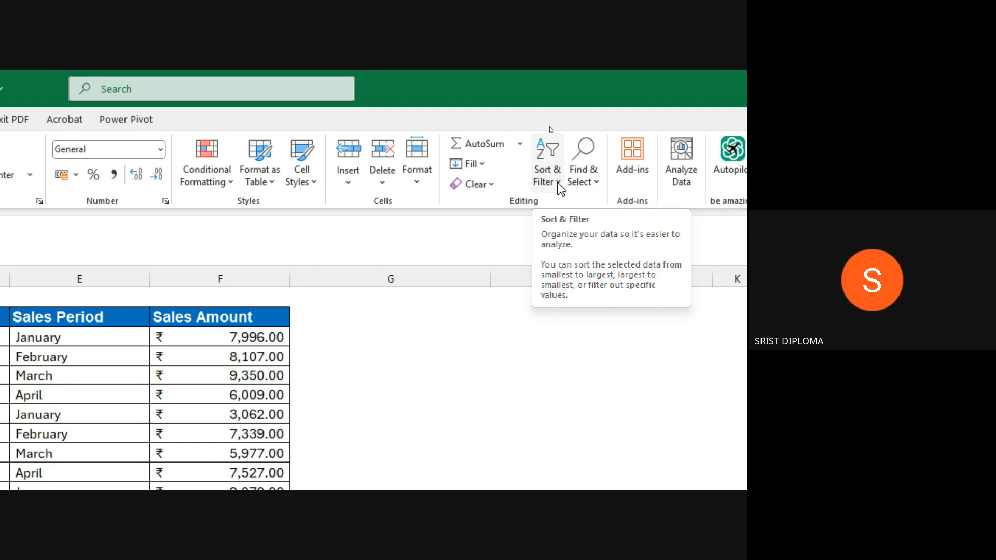
left_click(558, 183)
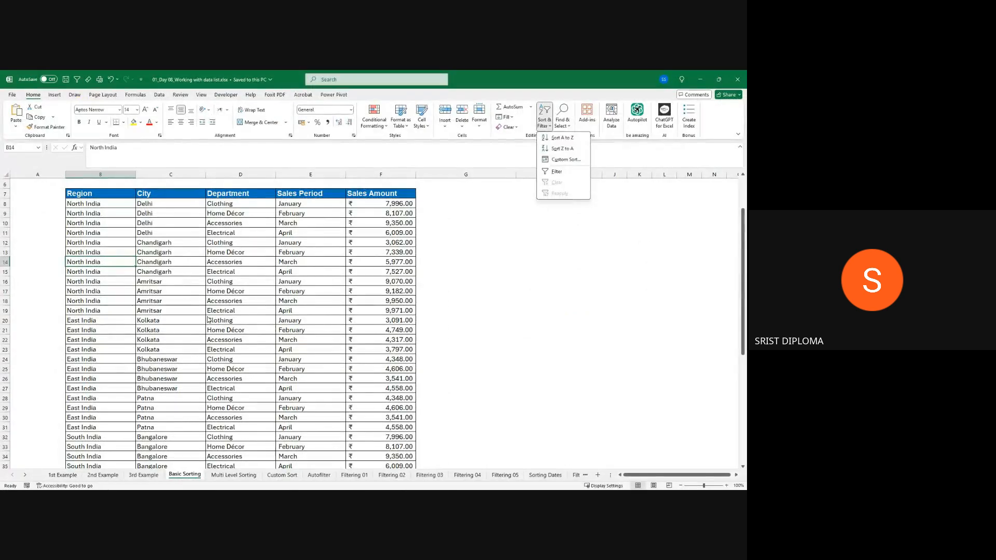
left_click(385, 471)
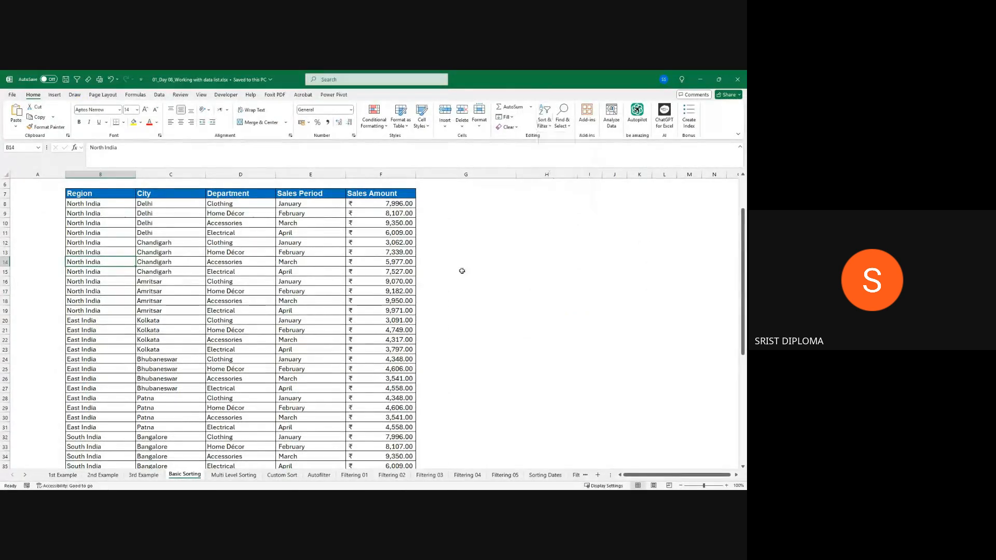
Select Region cell B15 and examine the Sort & Filter commands, including those among the Data commands
left_click(99, 293)
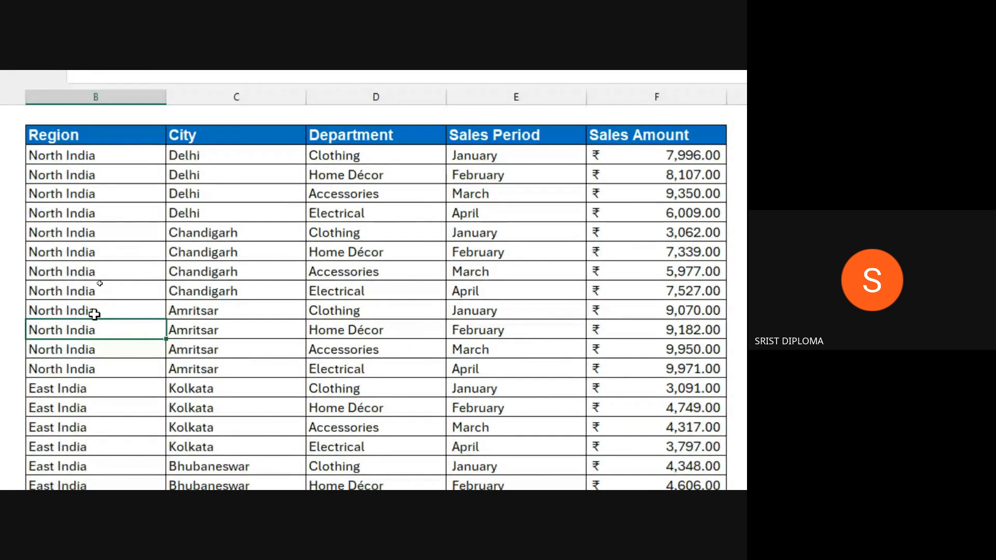
left_click(114, 293)
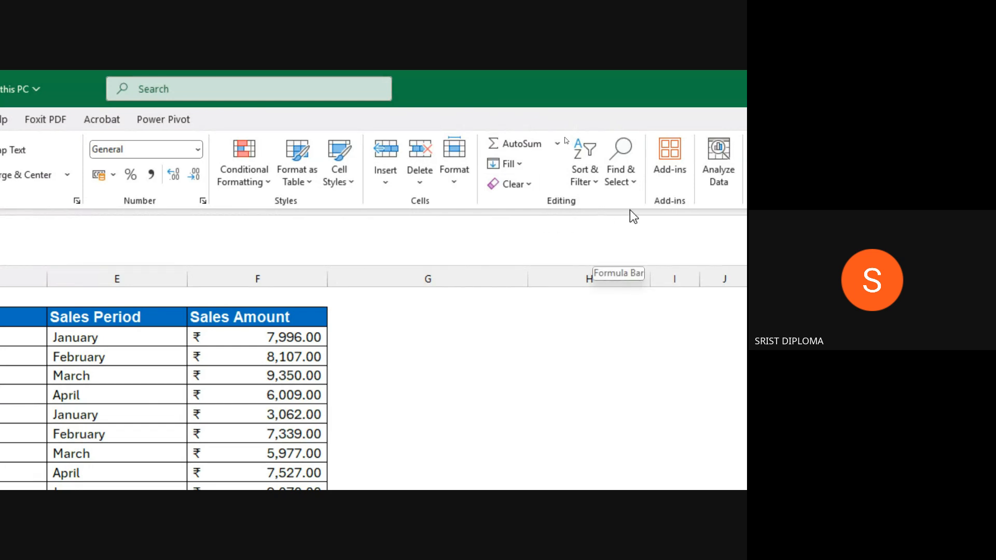
left_click(597, 181)
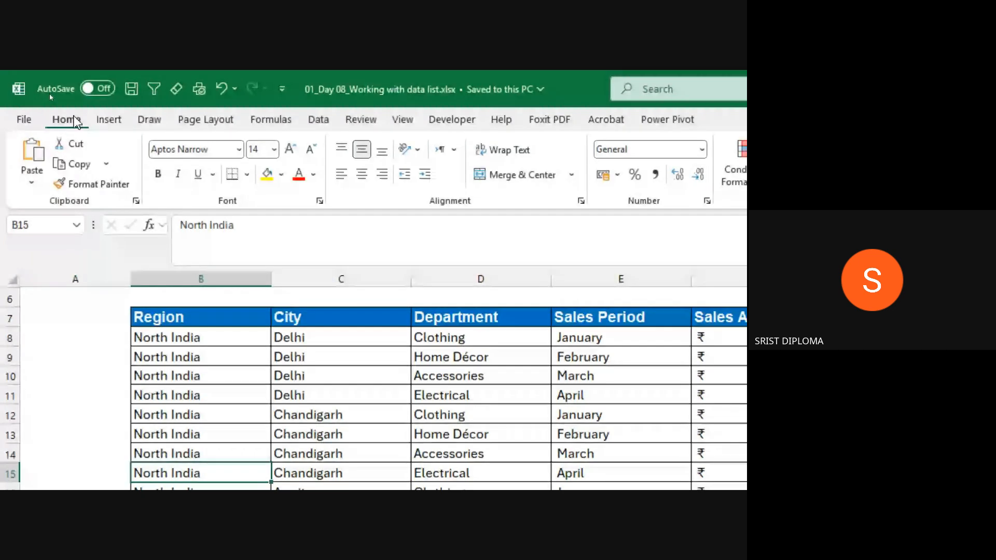
left_click(318, 119)
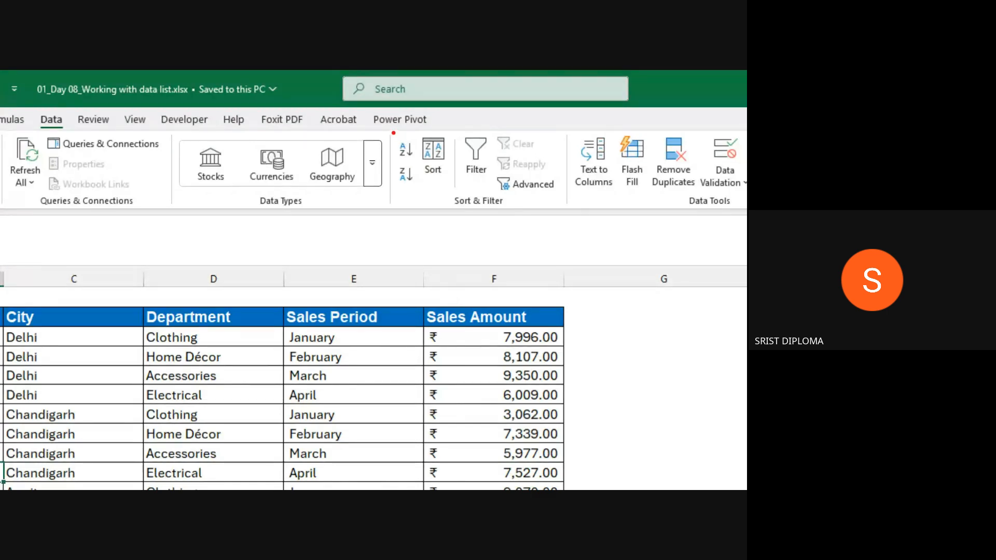
left_click_drag(390, 130, 457, 206)
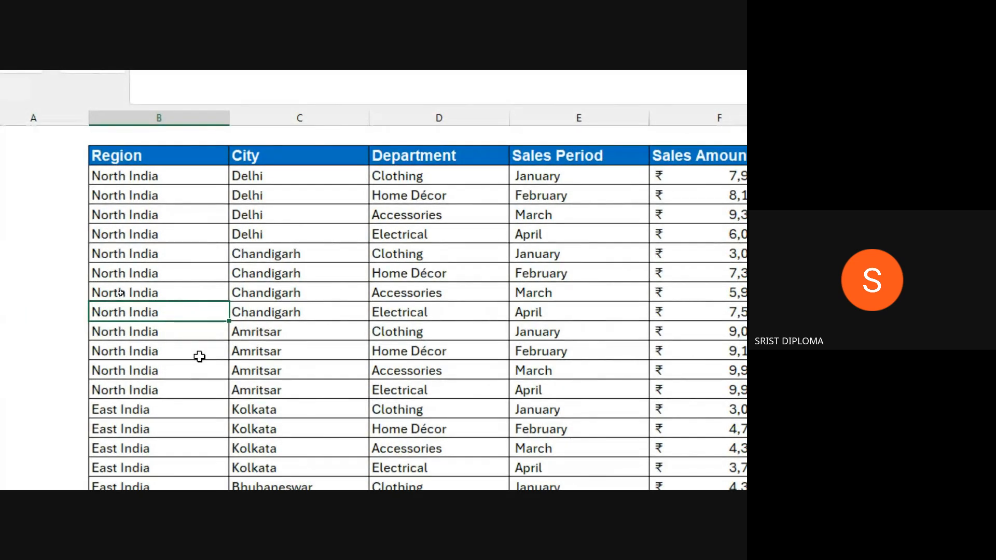
Sort the sales list by Region from A to Z and look through the regions down to the West India records
right_click(182, 314)
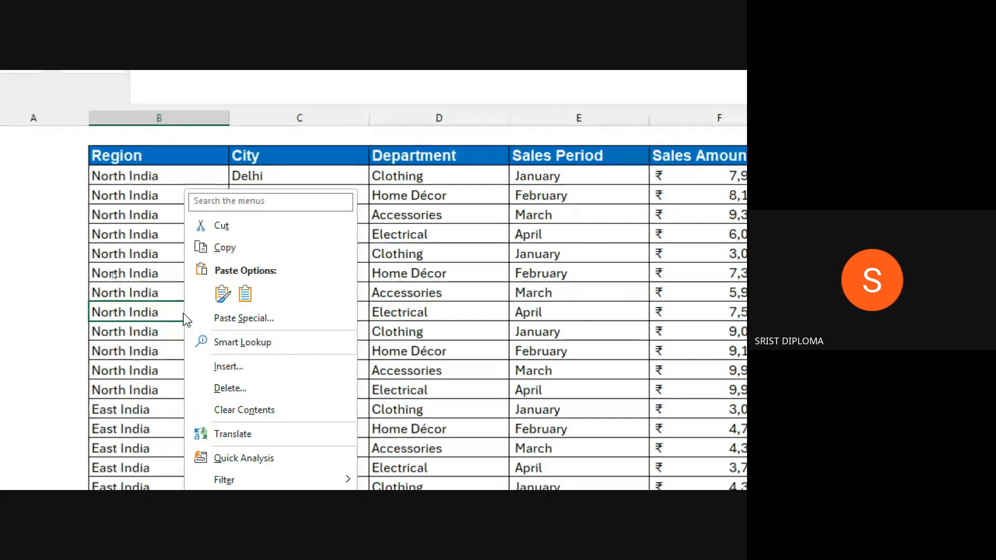
mouse_move(252, 432)
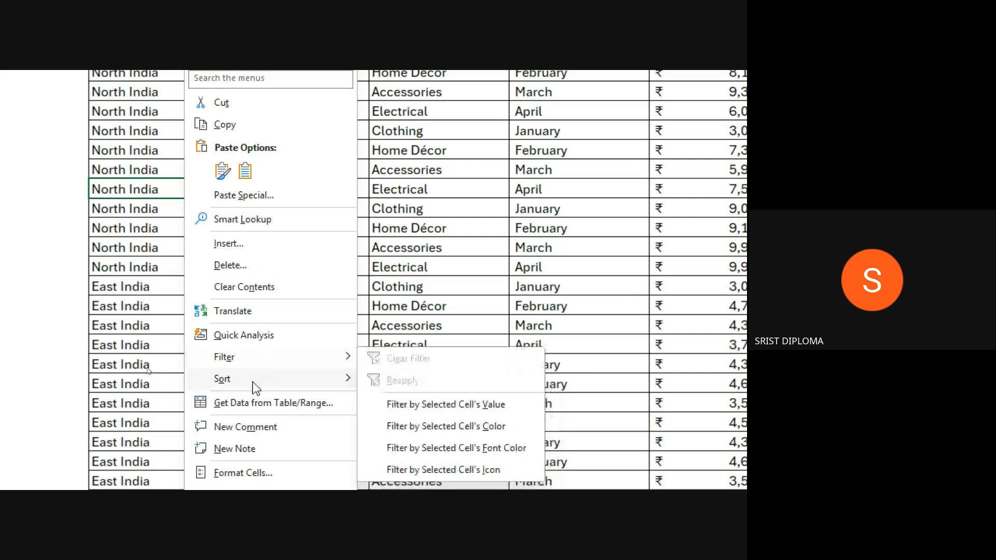
mouse_move(332, 383)
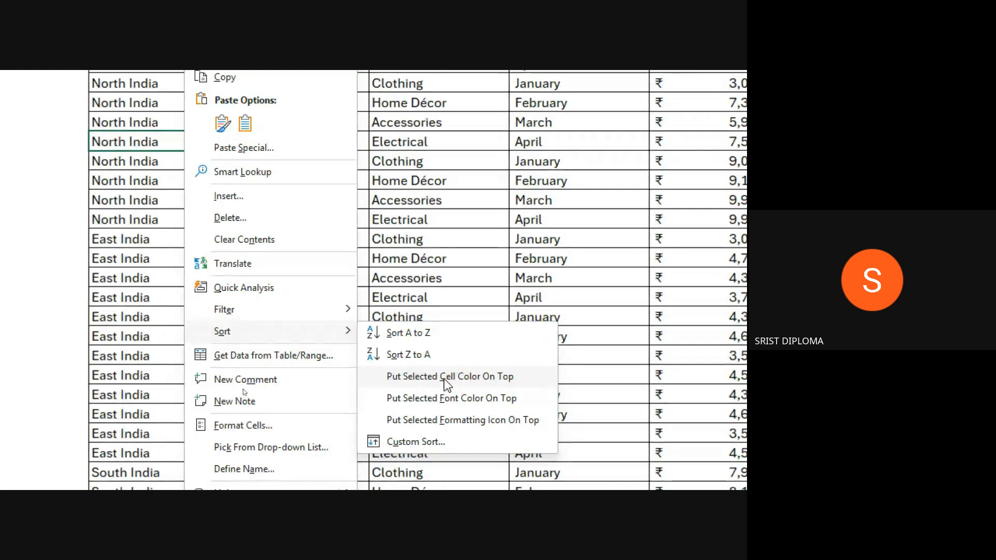
left_click(414, 333)
scroll(193, 197, "up", 2)
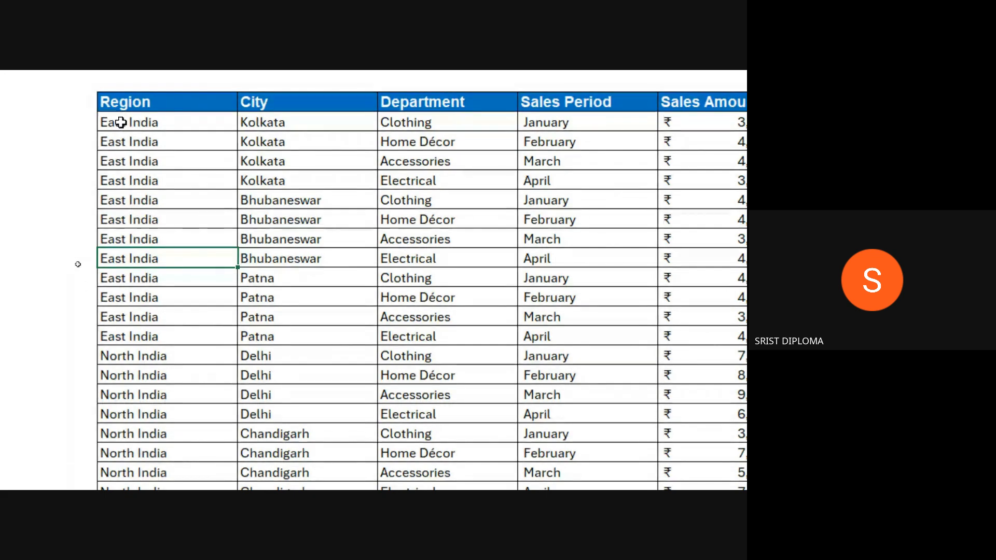
scroll(134, 383, "down", 3)
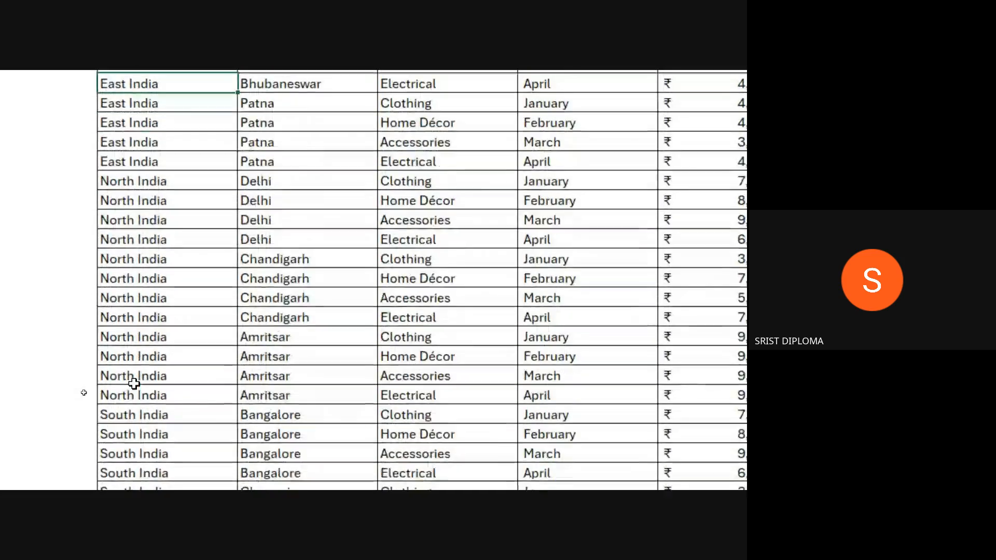
scroll(134, 383, "down", 6)
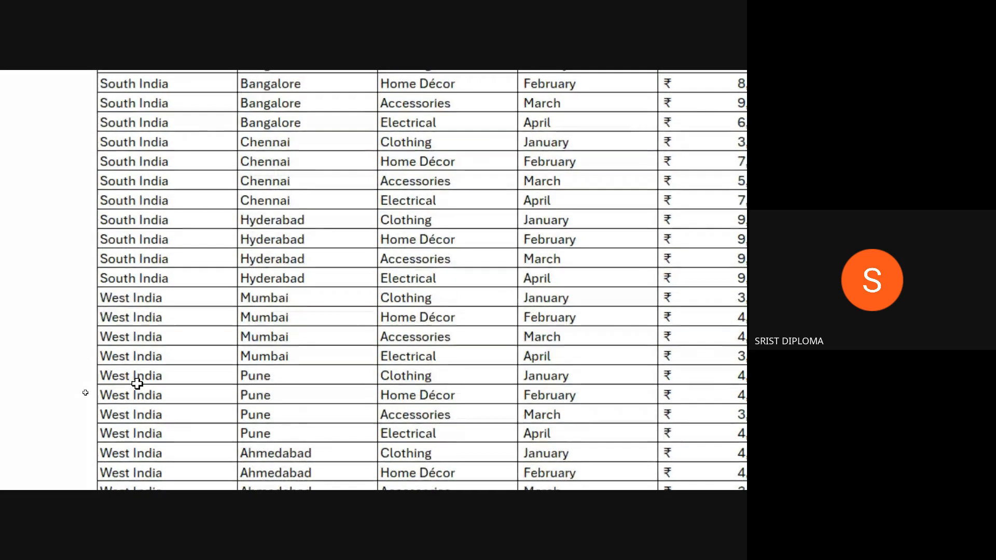
scroll(136, 384, "up", 9)
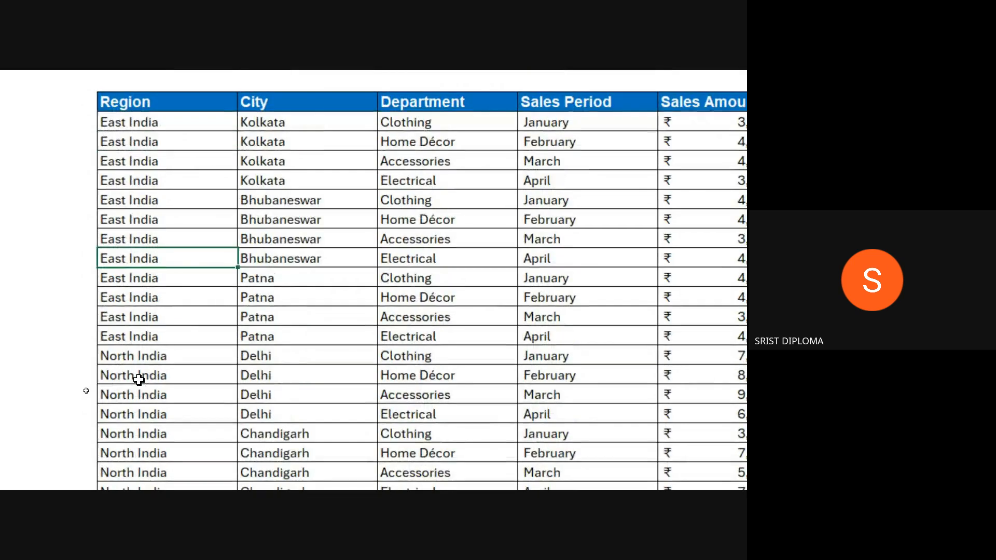
scroll(138, 380, "up", 2)
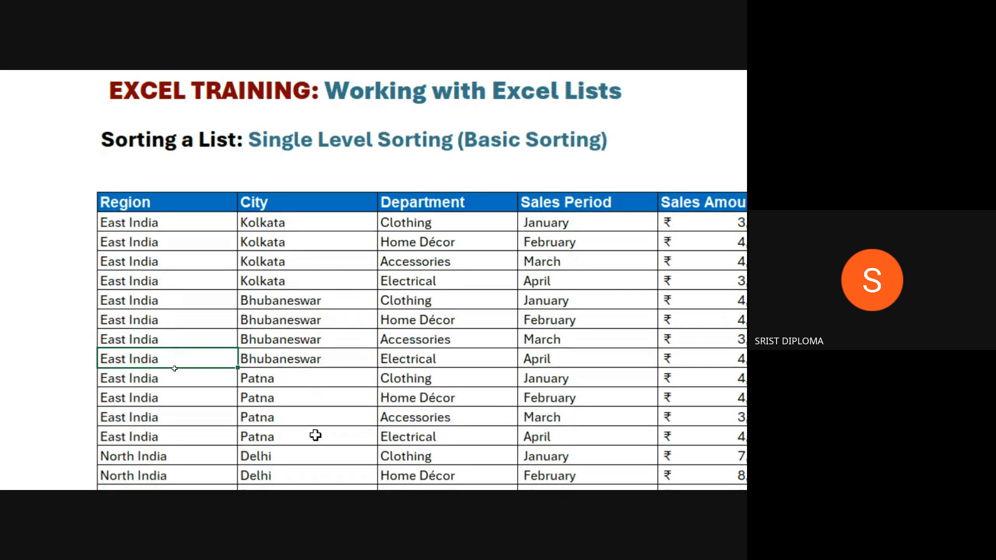
scroll(311, 410, "down", 1)
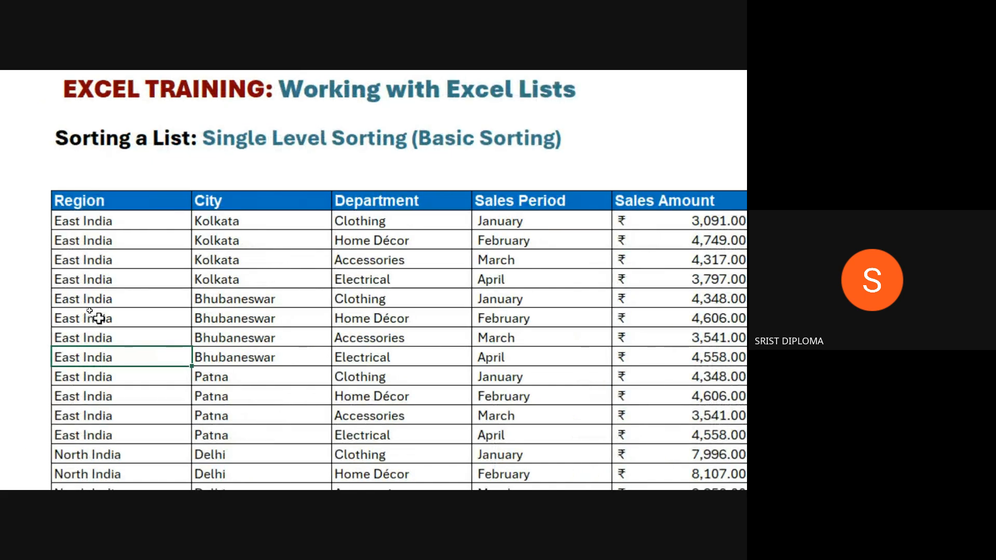
Undo the Region sort, reselect Region cell B15 and look through the list down to the South India records
key("ctrl+z")
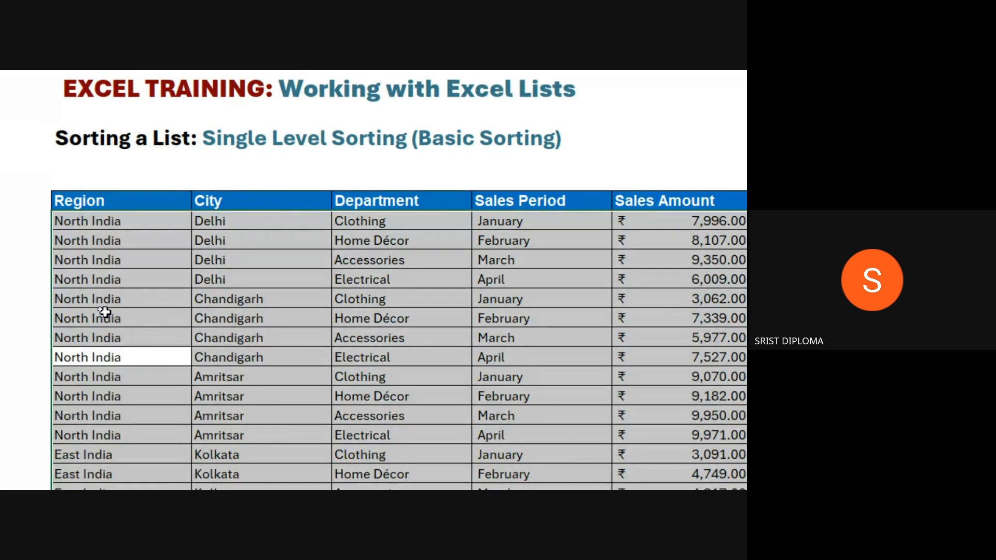
left_click(116, 357)
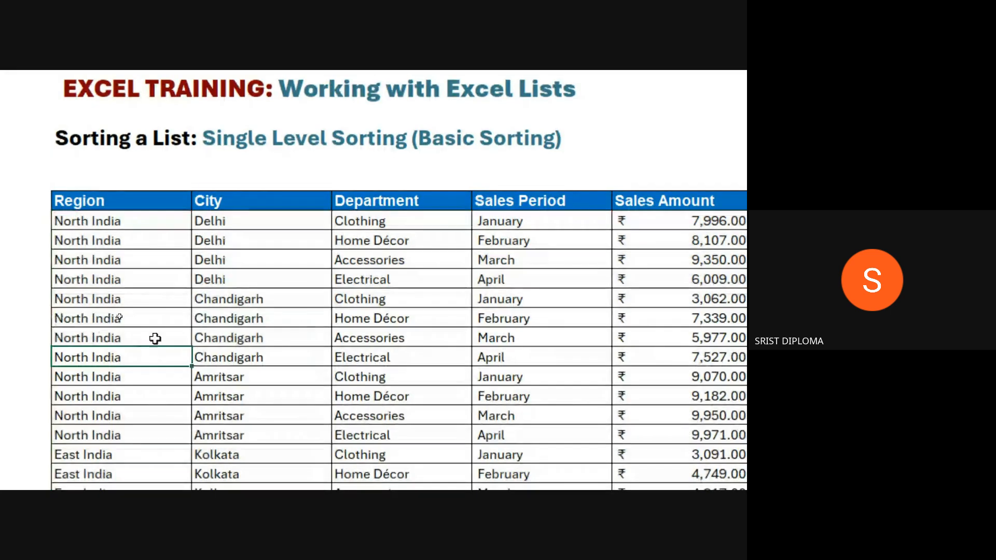
scroll(155, 338, "down", 3)
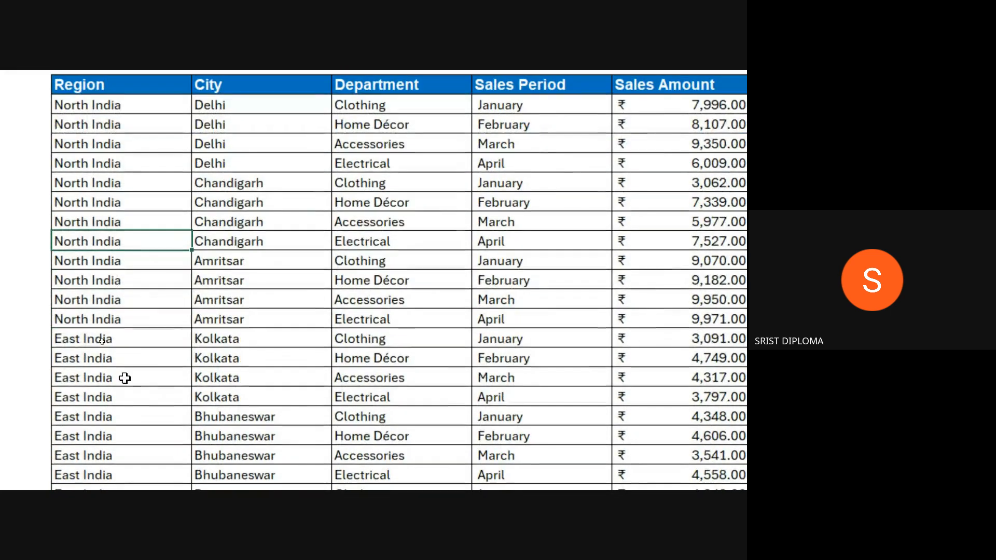
scroll(236, 117, "up", 1)
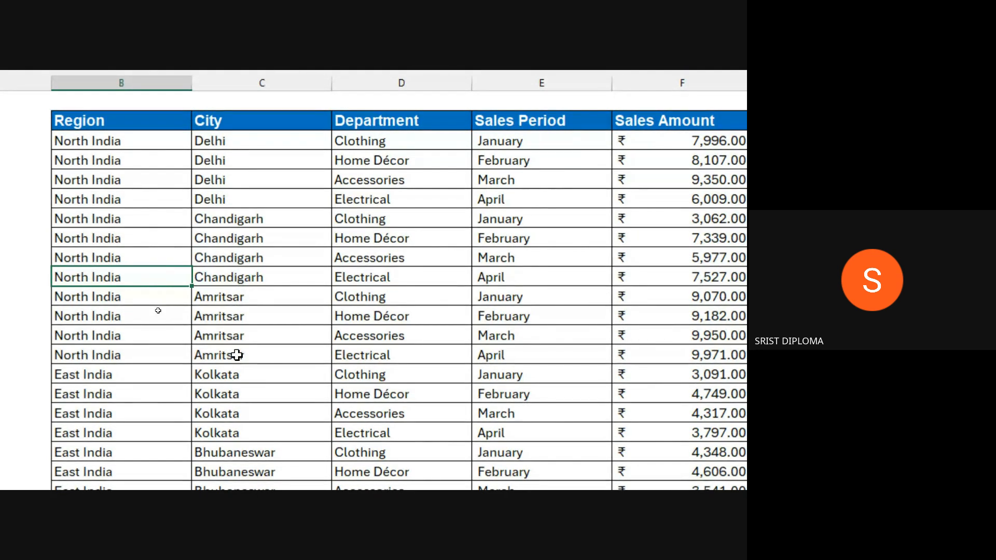
scroll(236, 355, "down", 4)
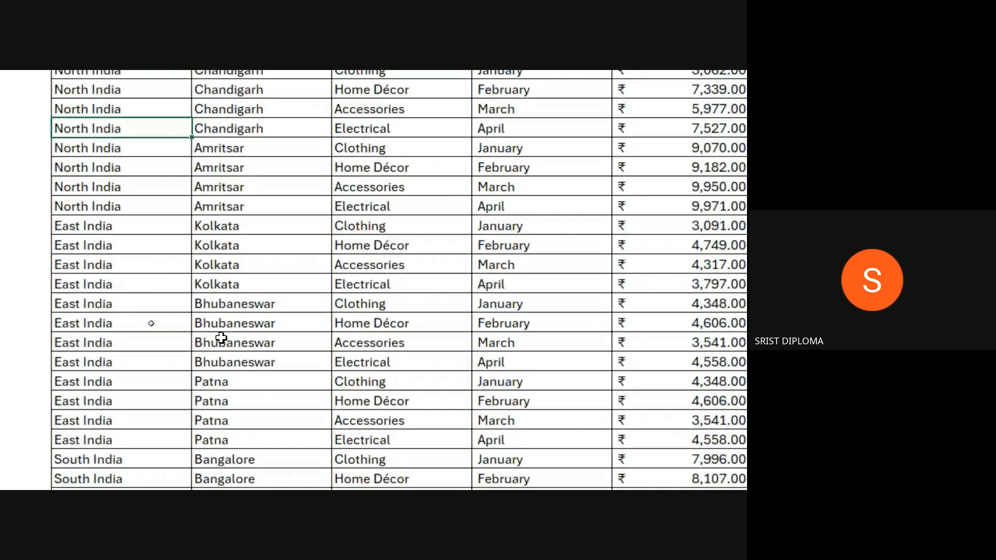
scroll(221, 337, "down", 2)
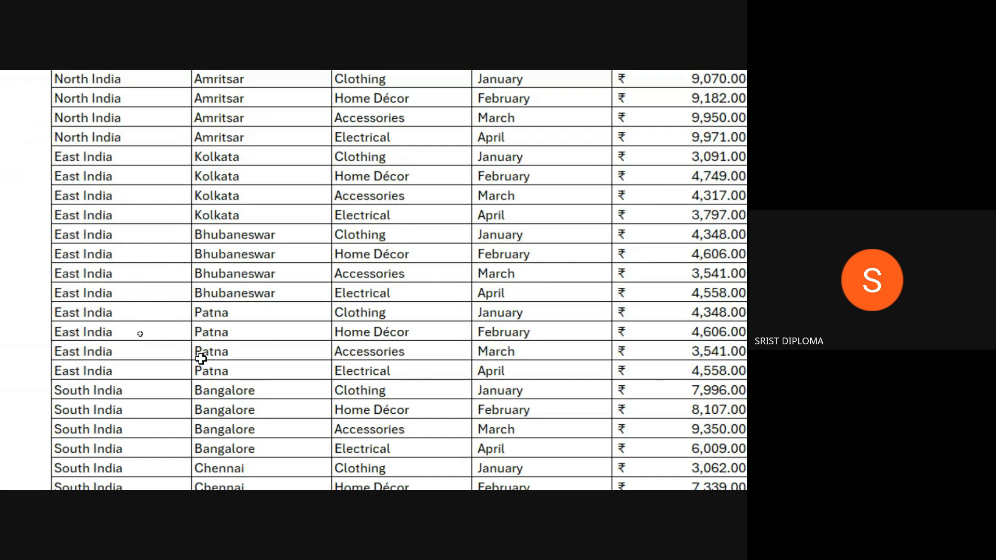
From Region cell B23, sort the list A to Z and examine the order of the East, North and South India records
left_click(115, 213)
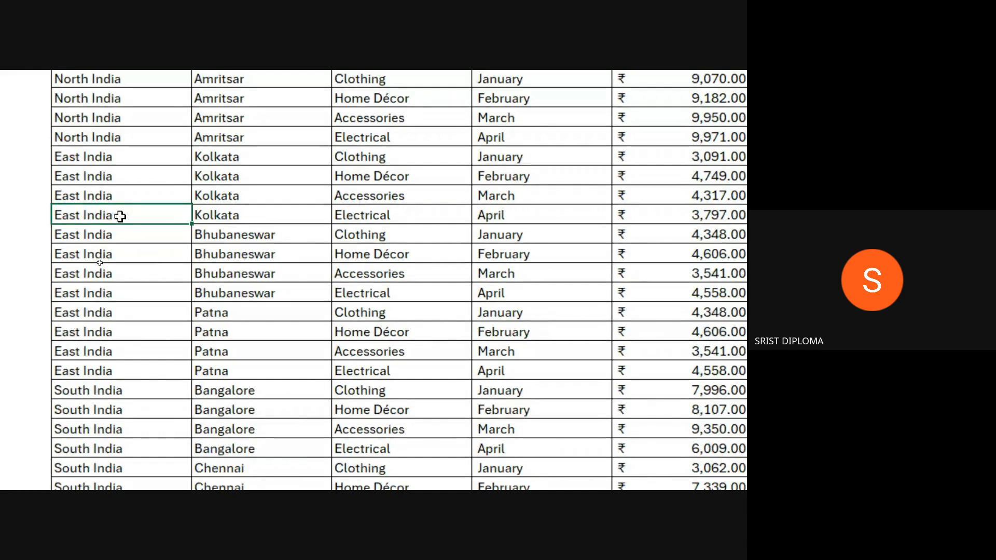
right_click(119, 218)
mouse_move(202, 423)
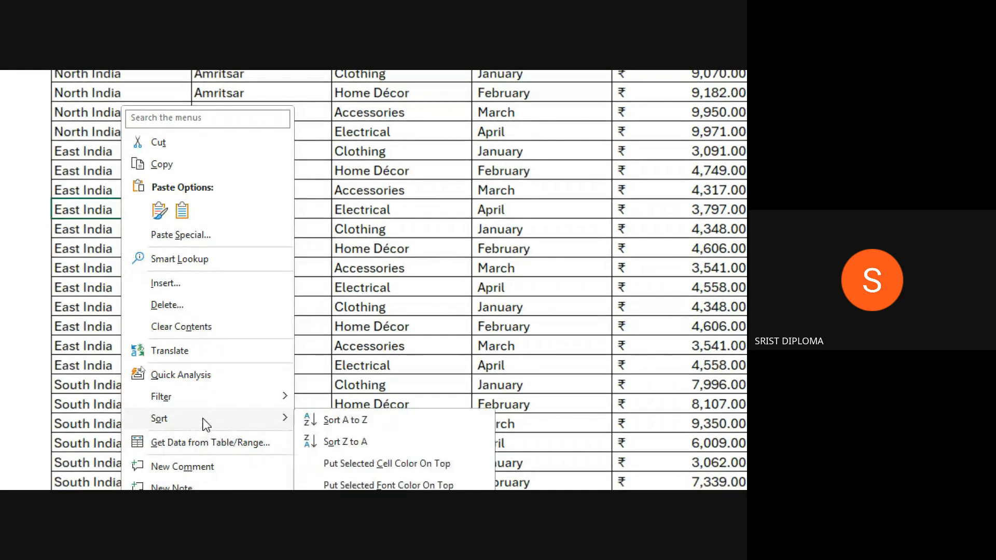
left_click(345, 420)
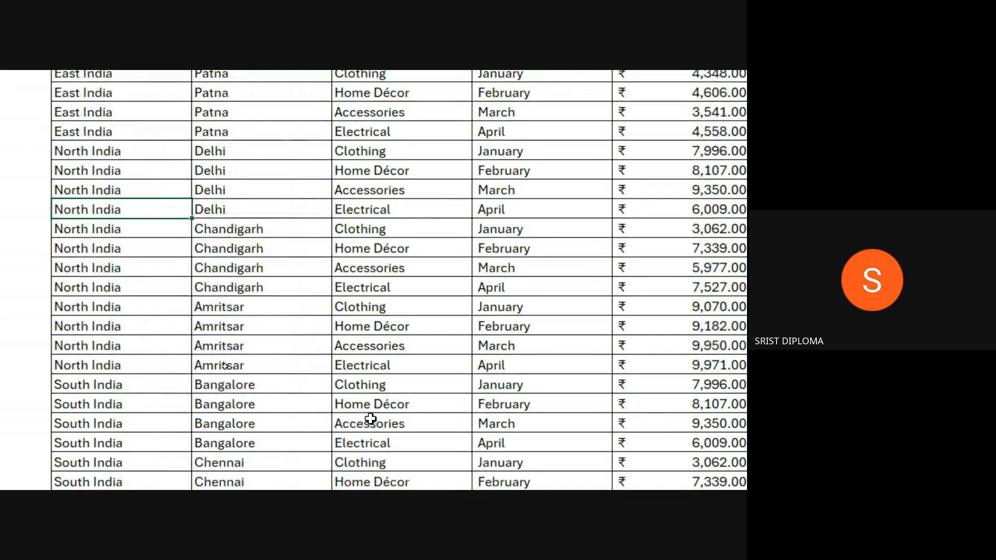
scroll(166, 269, "up", 3)
scroll(175, 246, "up", 2)
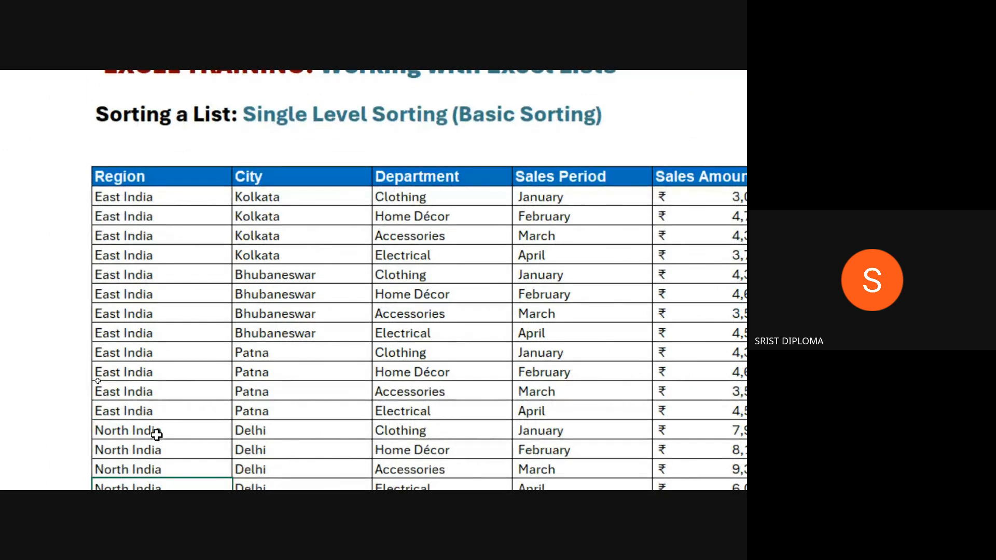
scroll(156, 436, "down", 2)
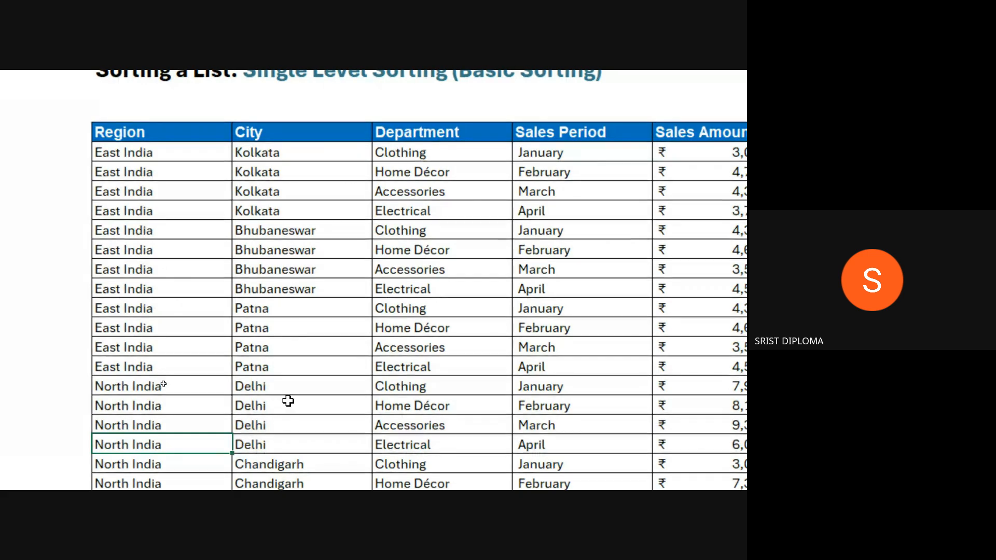
scroll(287, 403, "down", 3)
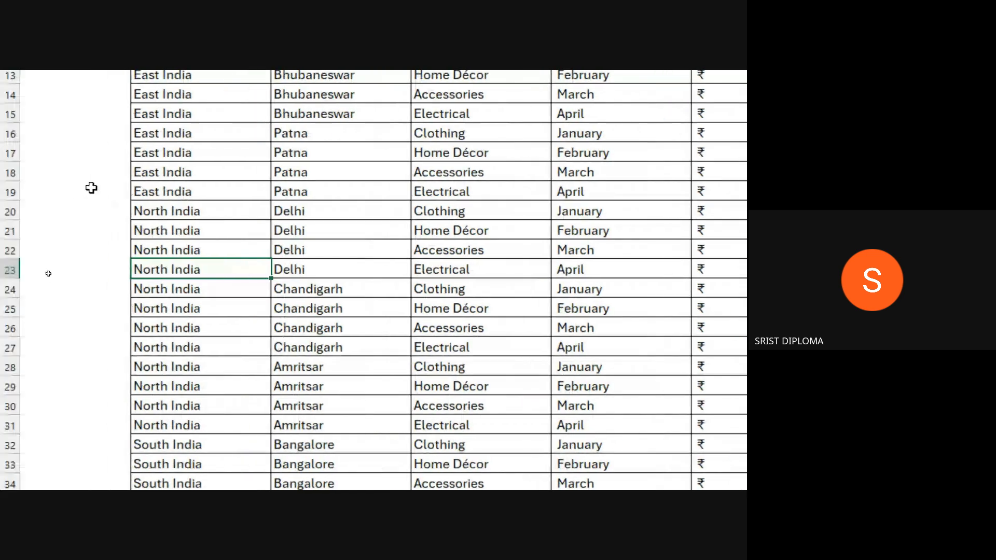
scroll(207, 182, "up", 3)
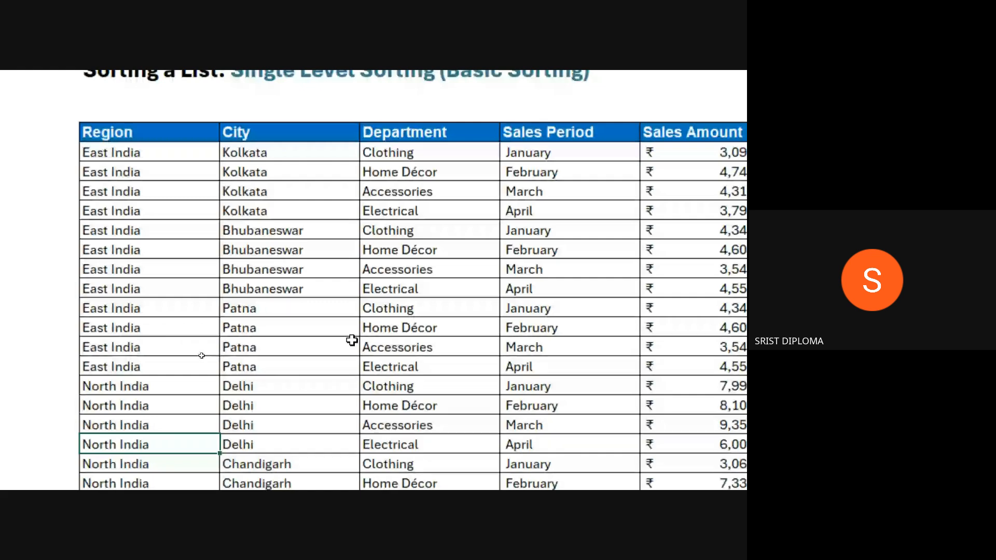
Sort the list by City from A to Z and look through the cities down to Pune, returning to the header row
left_click(332, 309)
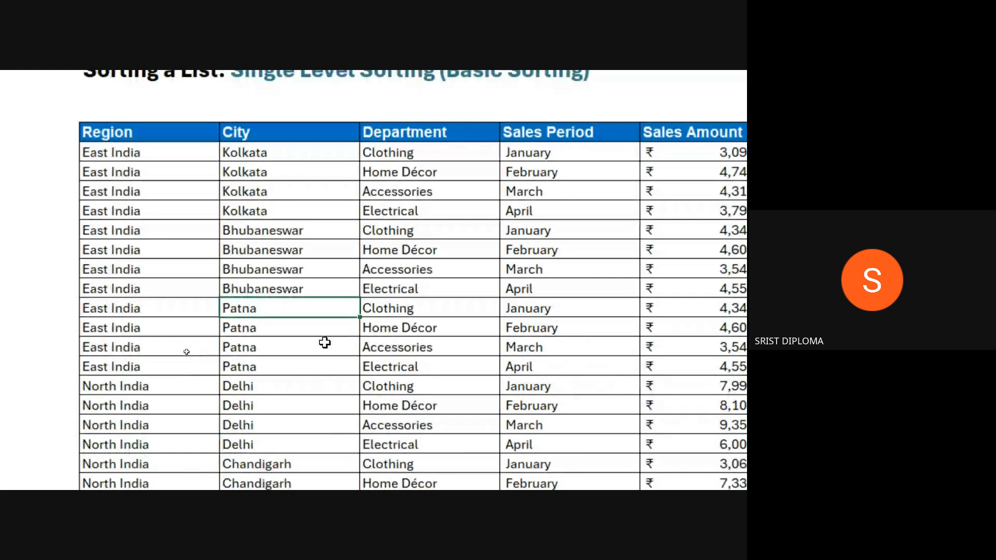
right_click(312, 303)
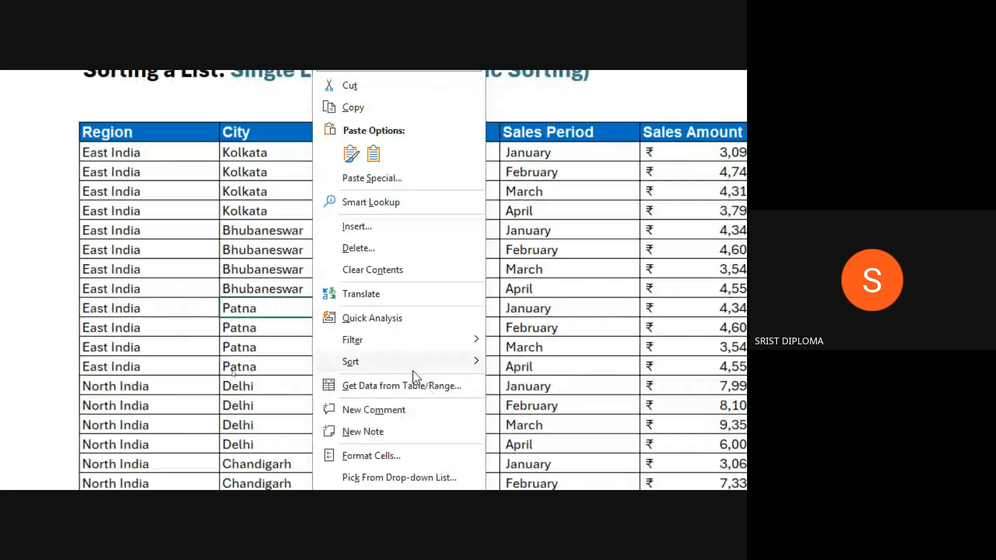
mouse_move(413, 369)
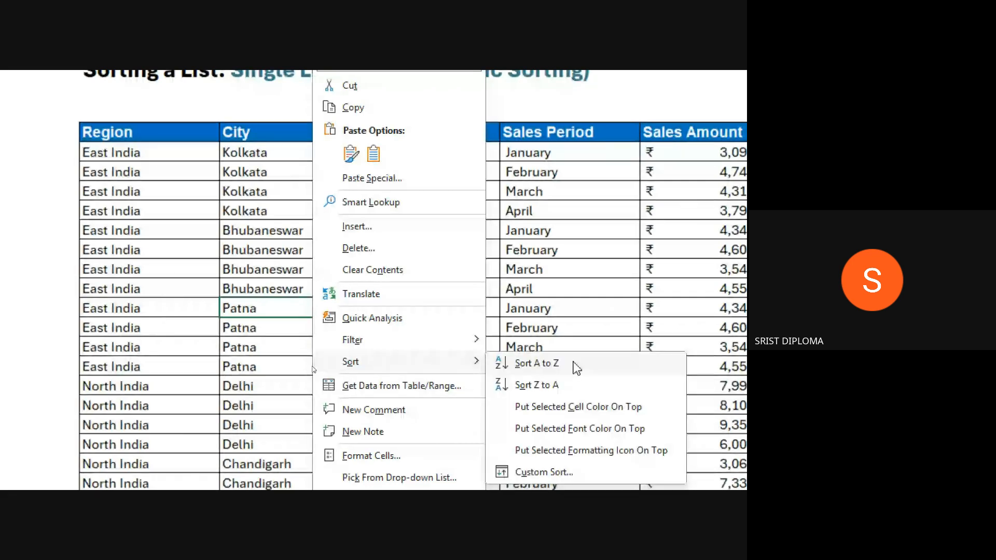
left_click(576, 368)
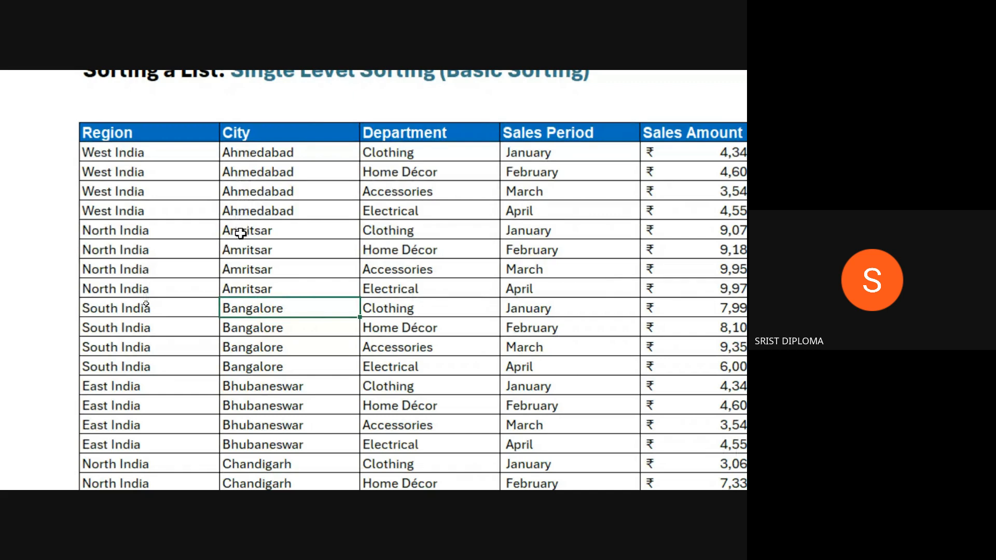
scroll(260, 338, "down", 5)
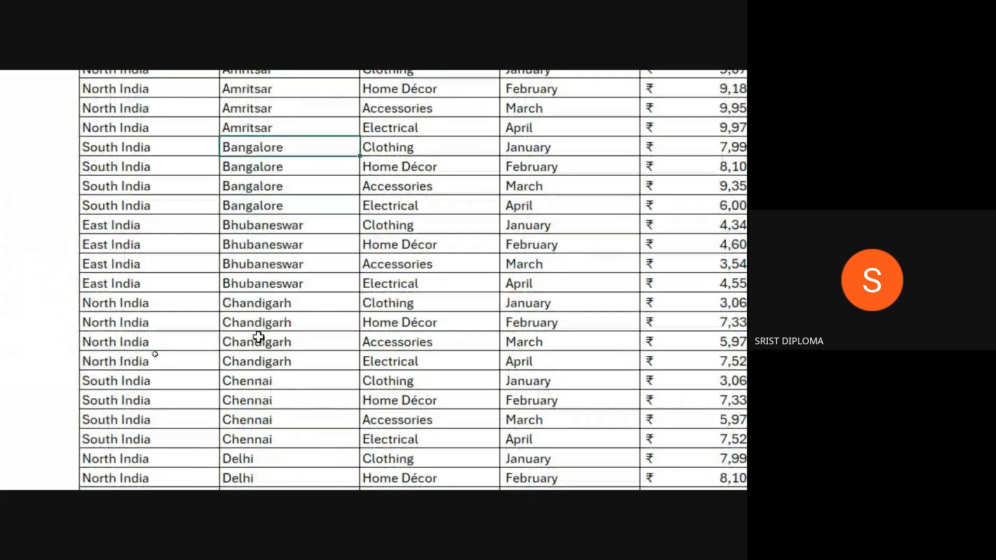
scroll(260, 320, "down", 4)
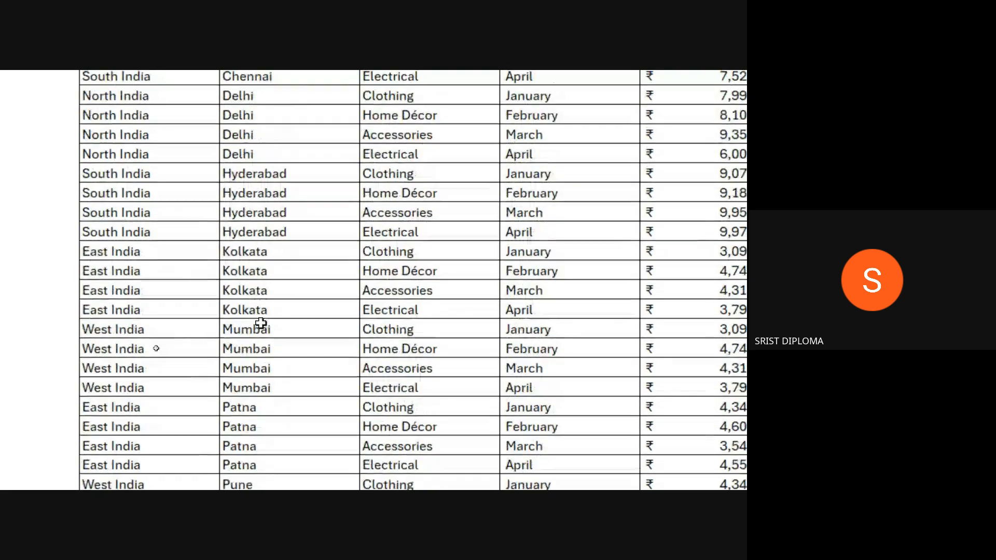
scroll(254, 327, "down", 3)
scroll(225, 328, "up", 9)
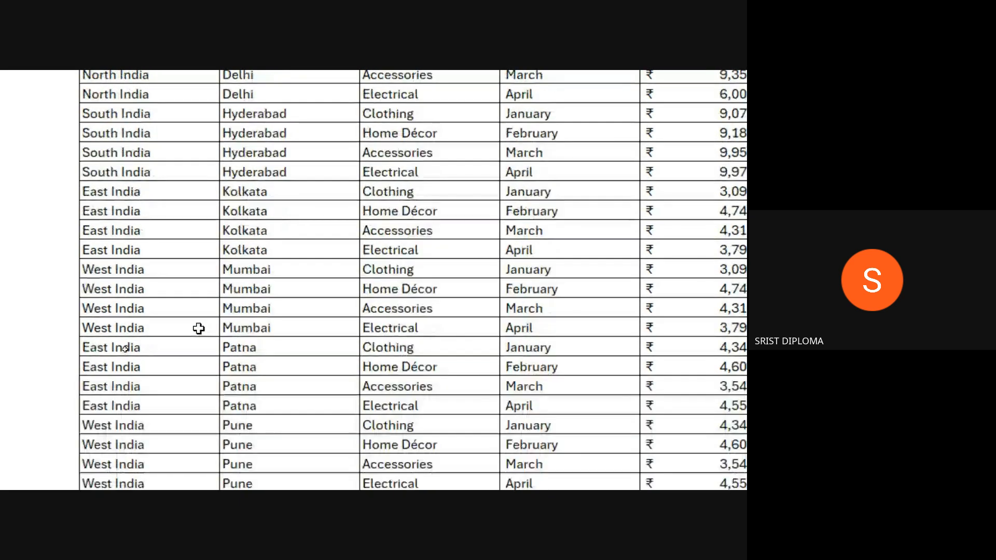
scroll(182, 303, "up", 3)
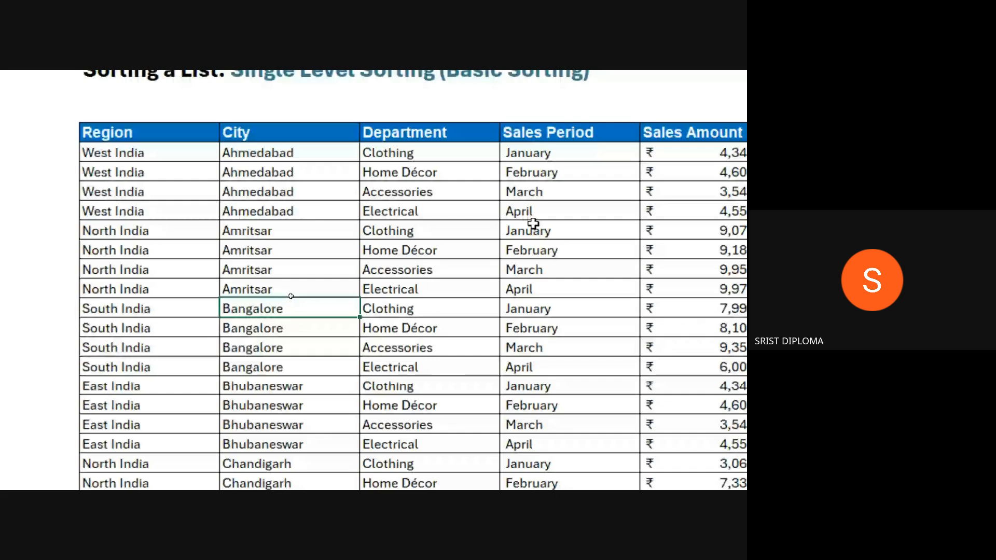
Sort the list by Department from A to Z and check the order of the Accessories and Clothing records
left_click(456, 250)
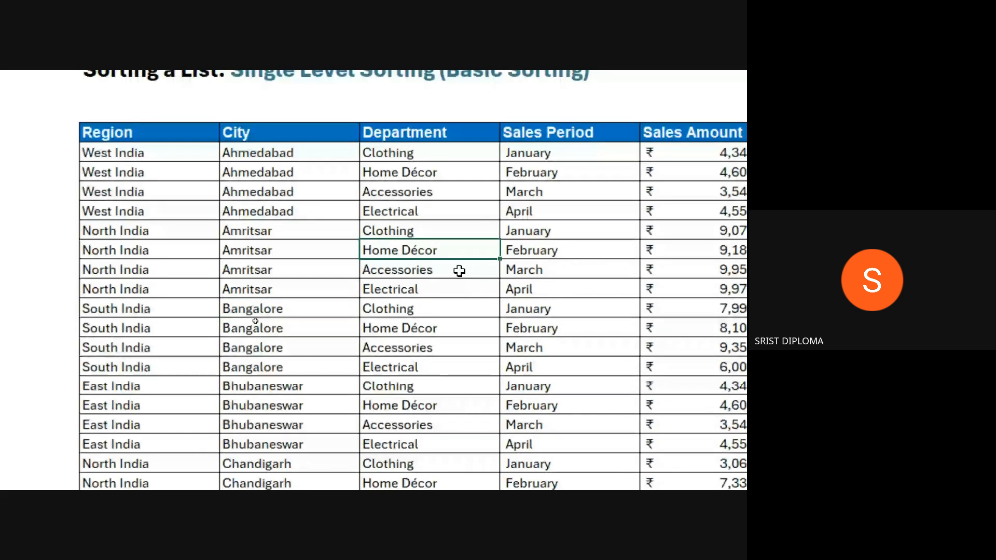
right_click(457, 243)
mouse_move(559, 368)
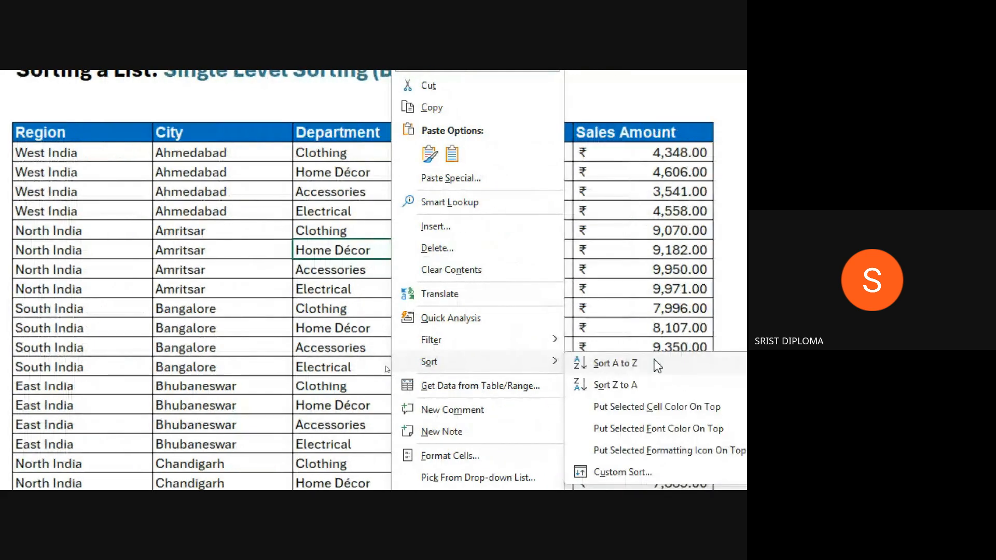
left_click(615, 363)
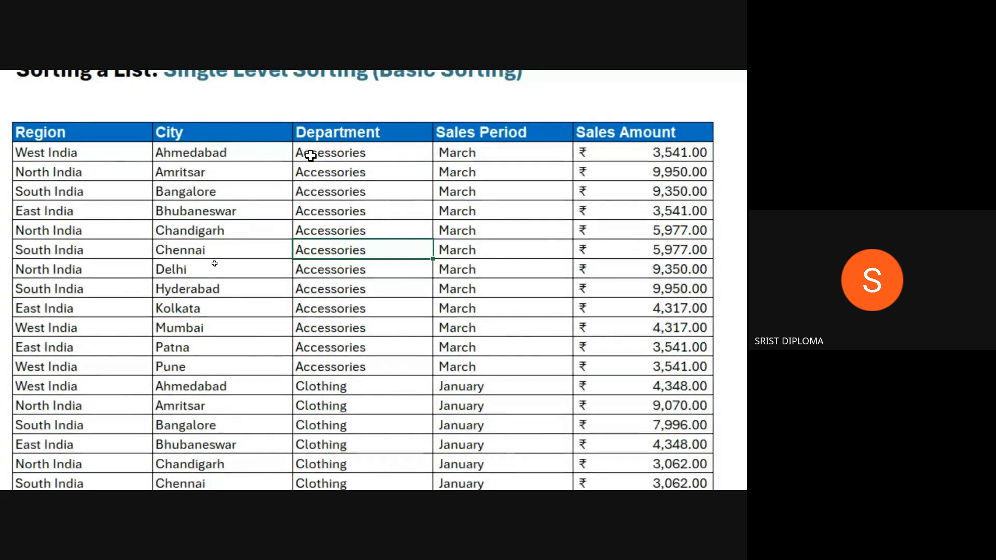
scroll(323, 355, "down", 3)
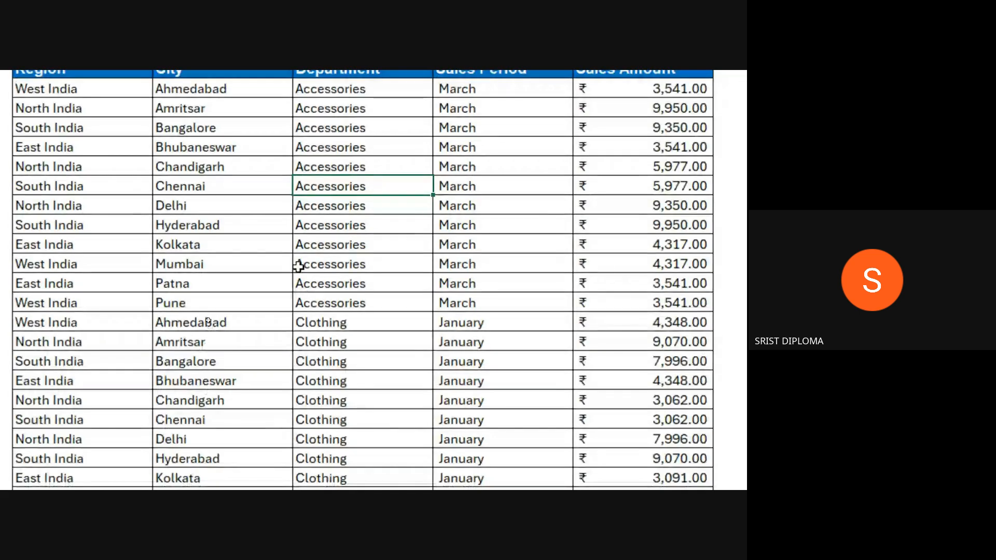
scroll(302, 201, "up", 3)
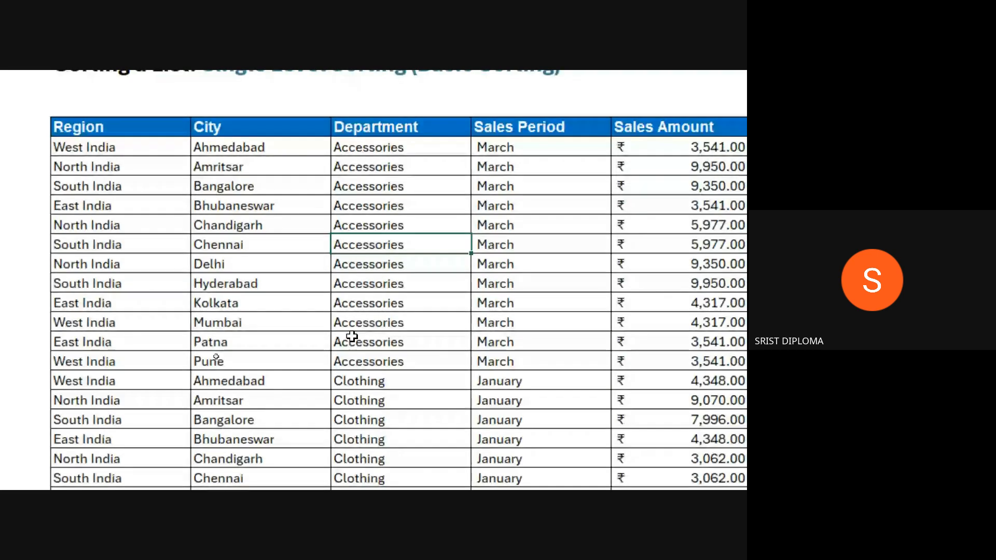
Look through the Clothing and Electrical records, then sort the list by Sales Amount from smallest to largest
scroll(362, 325, "down", 3)
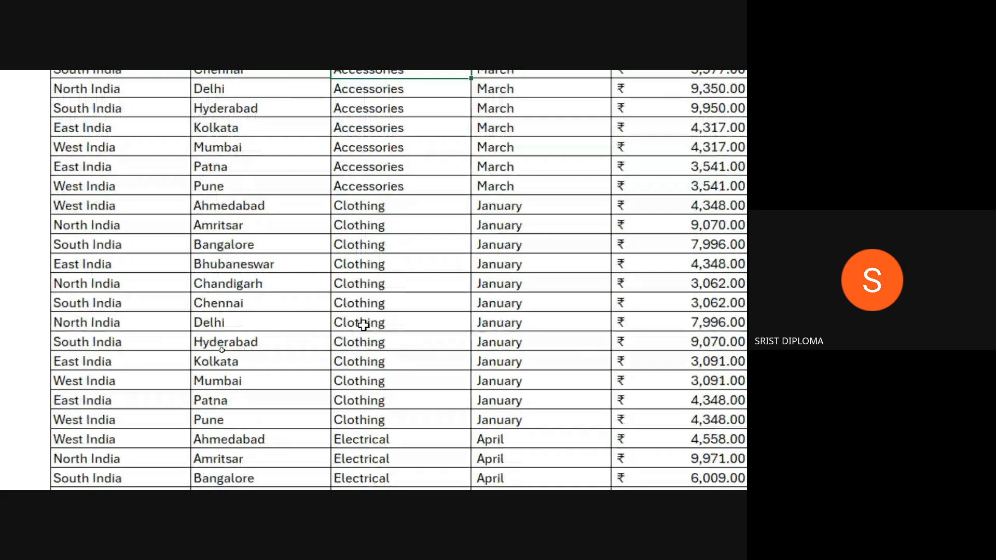
scroll(362, 324, "up", 5)
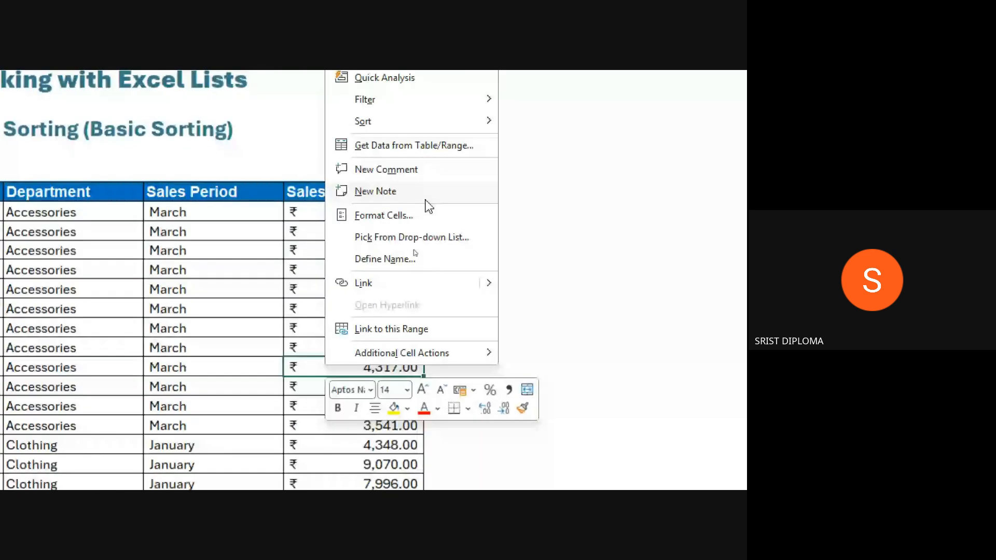
mouse_move(435, 121)
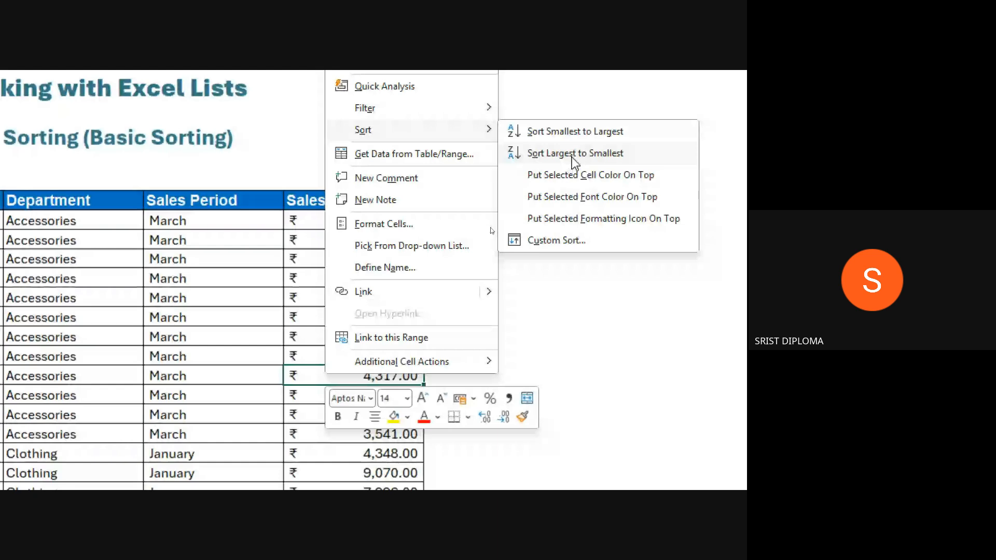
left_click(572, 155)
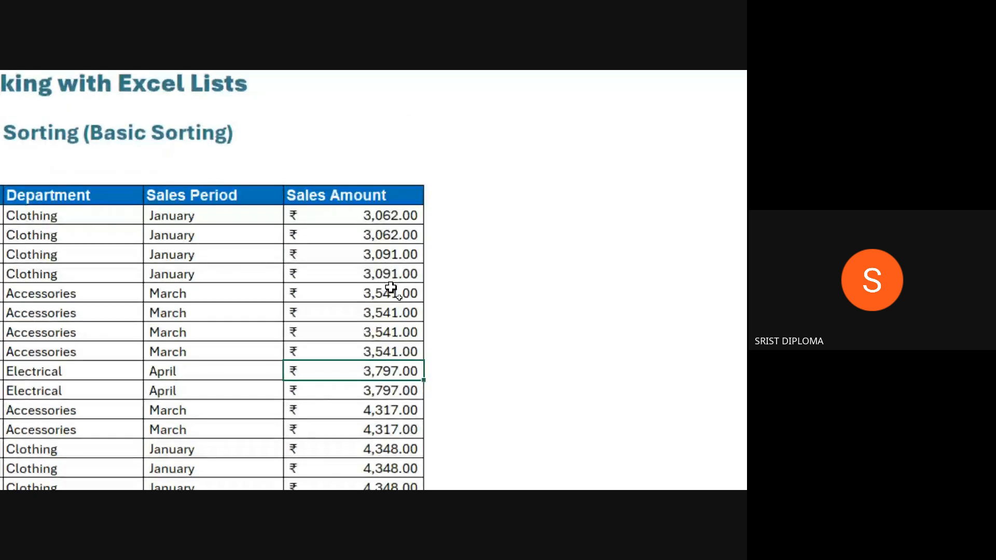
Sort the list by Sales Amount from largest to smallest and check the amounts down to the last record
right_click(338, 354)
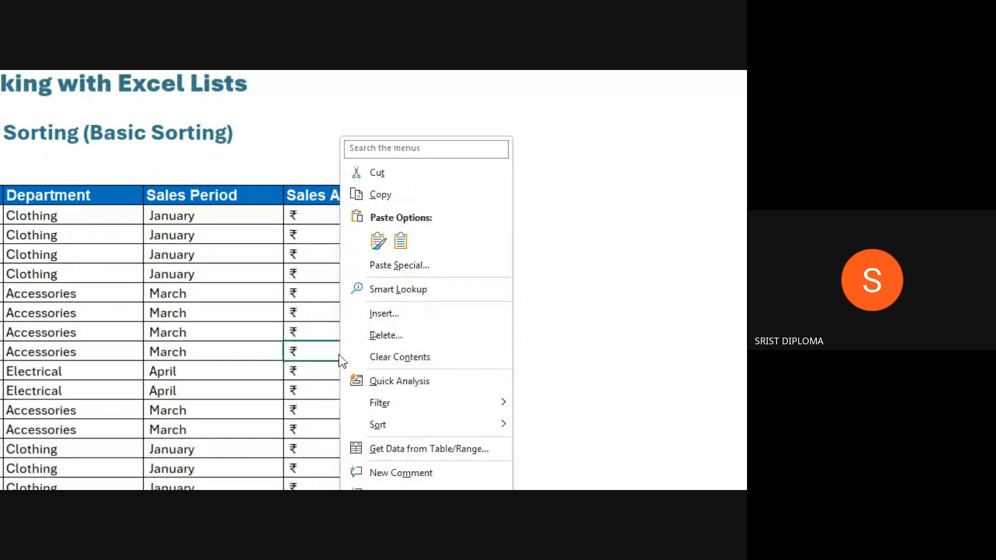
mouse_move(440, 421)
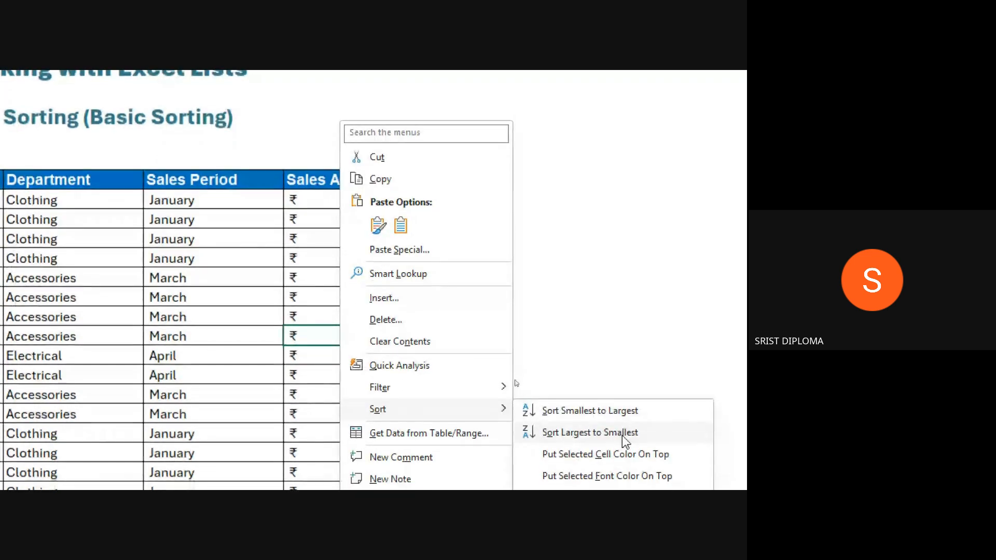
left_click(606, 429)
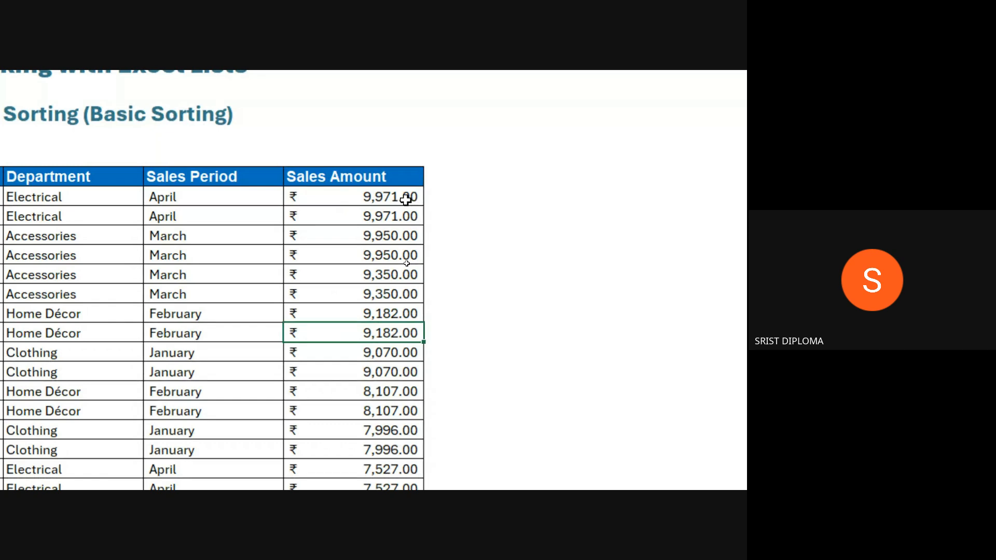
scroll(405, 199, "down", 1)
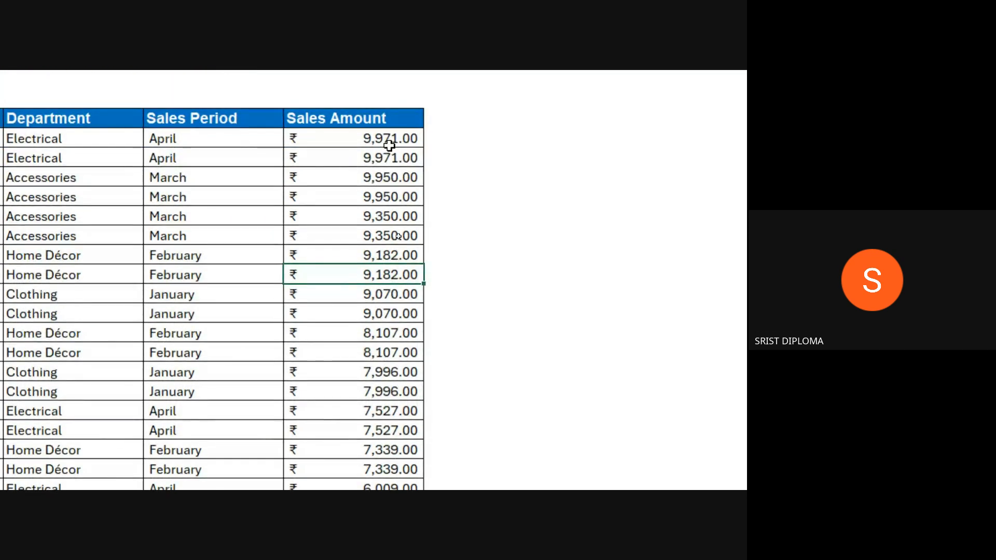
scroll(391, 143, "down", 4)
scroll(386, 203, "down", 8)
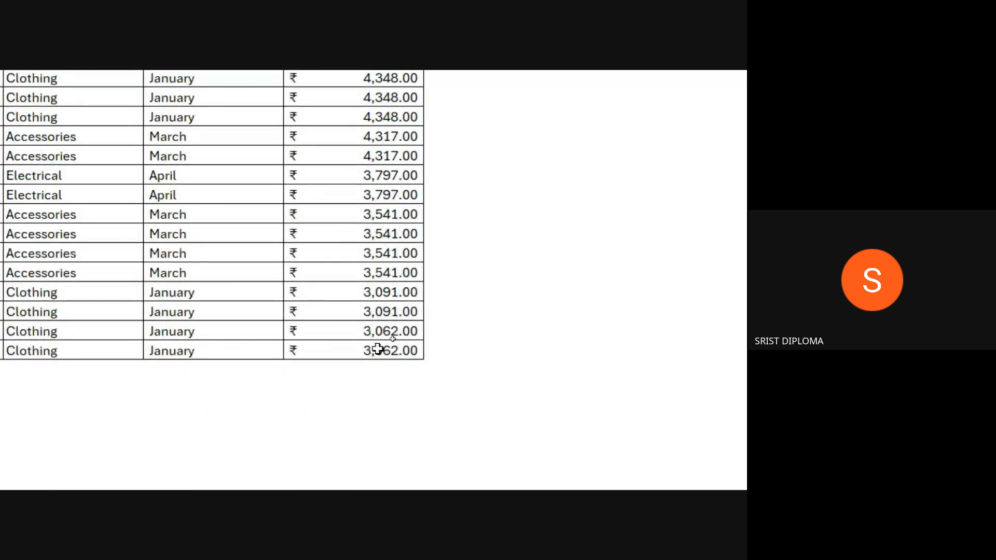
scroll(377, 349, "up", 6)
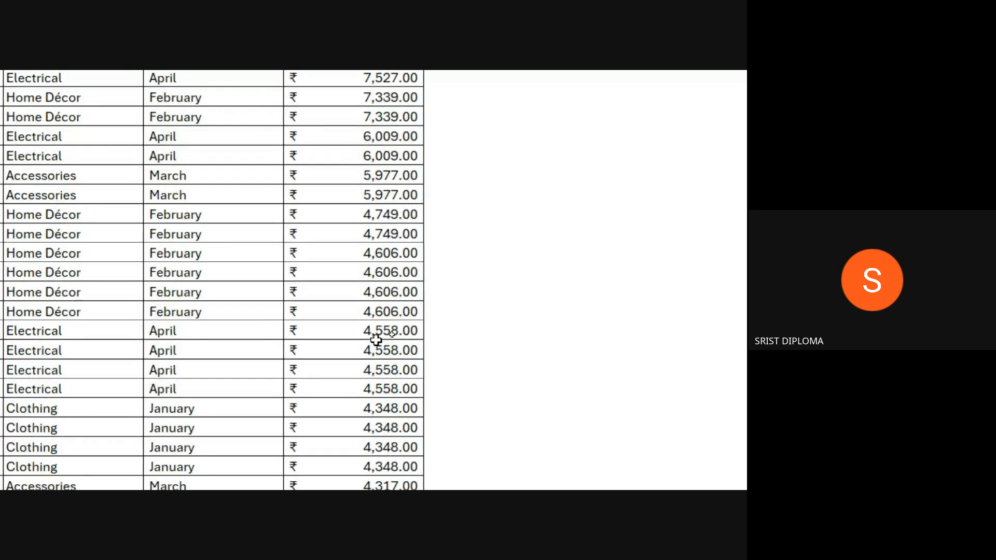
scroll(376, 339, "up", 6)
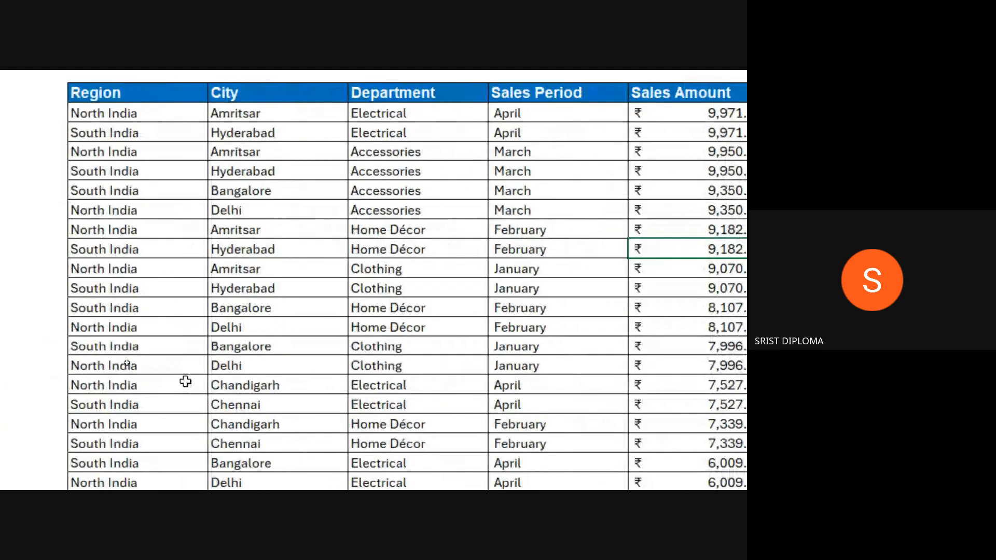
Fill the records in B13:F17 with the standard orange color
left_click(167, 213)
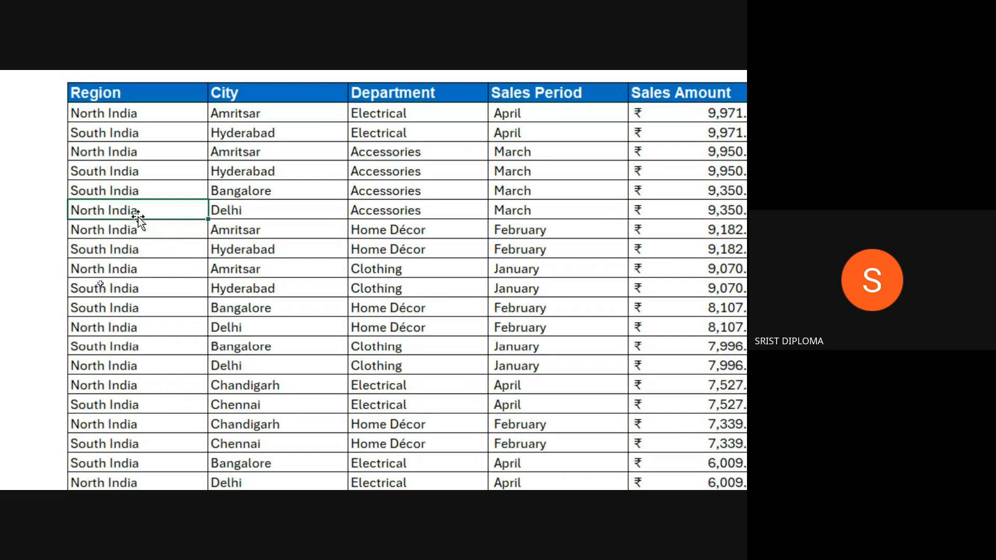
left_click_drag(137, 212, 134, 288)
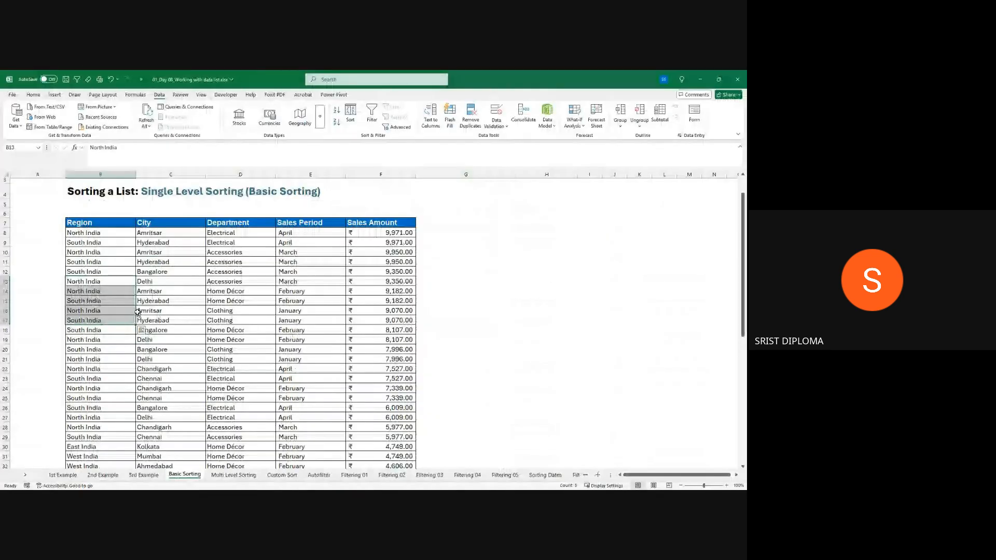
left_click_drag(99, 282, 364, 320)
scroll(192, 344, "up", 2)
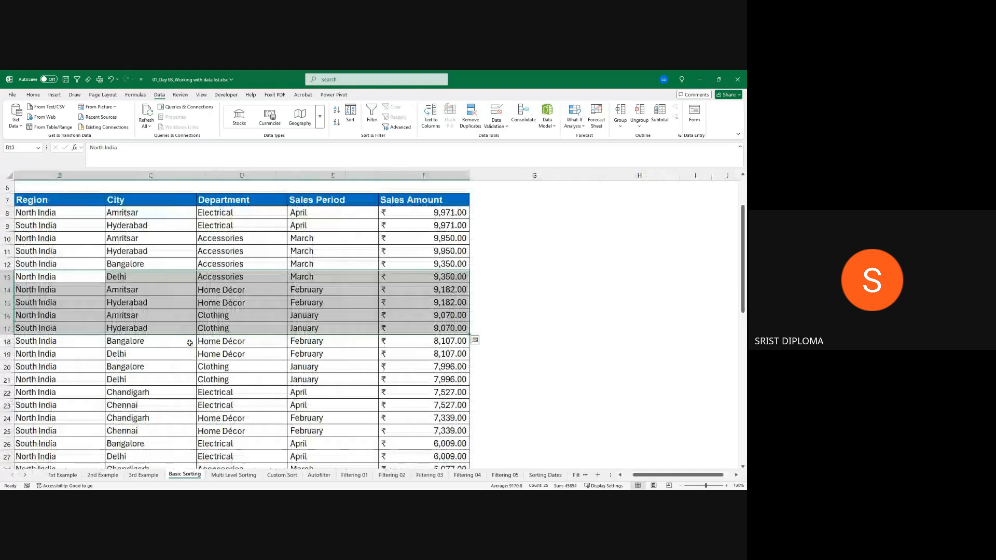
left_click(33, 95)
left_click(142, 124)
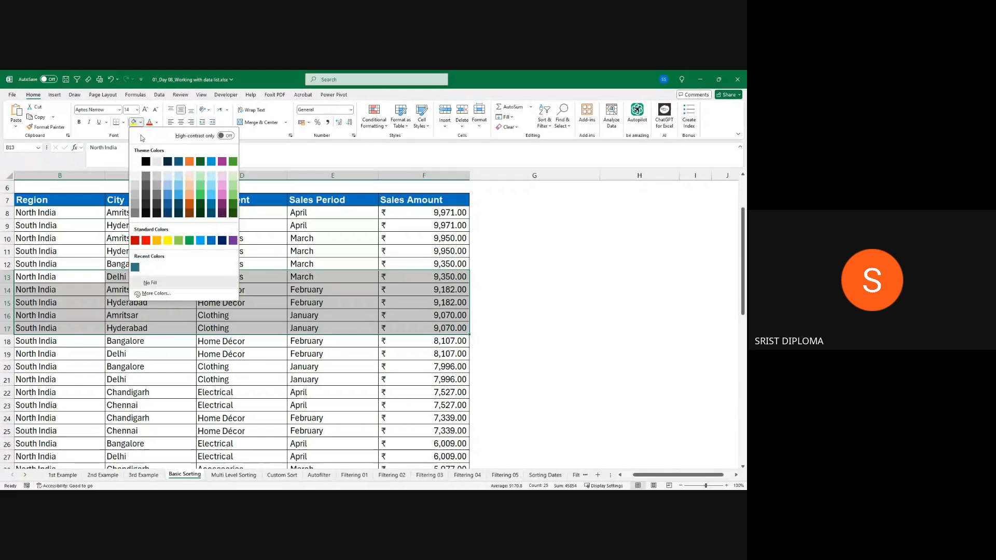
left_click(158, 241)
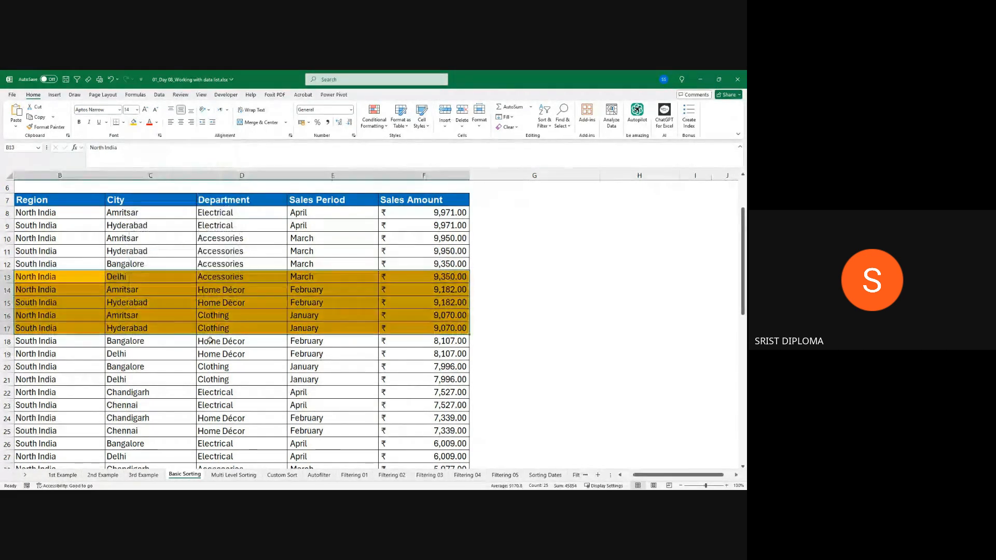
Apply the same orange fill to the records in B24:F28 and B32:F36
scroll(637, 479, "left", 2)
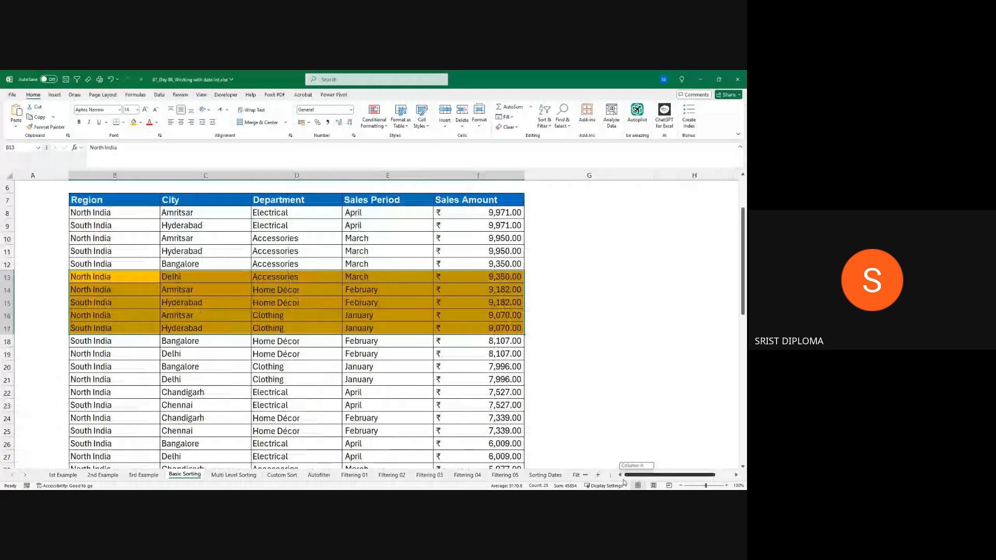
scroll(138, 356, "down", 3)
left_click_drag(109, 304, 474, 357)
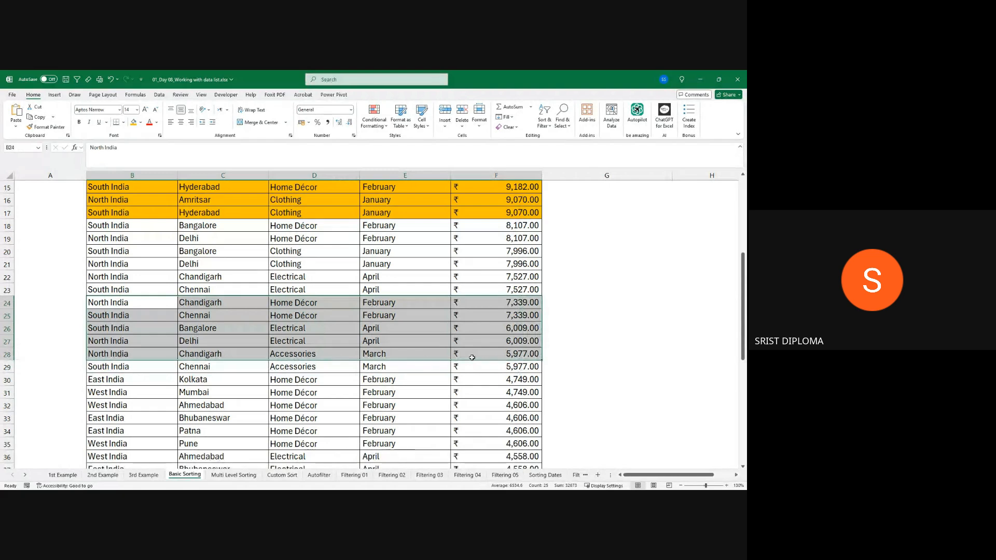
left_click(133, 122)
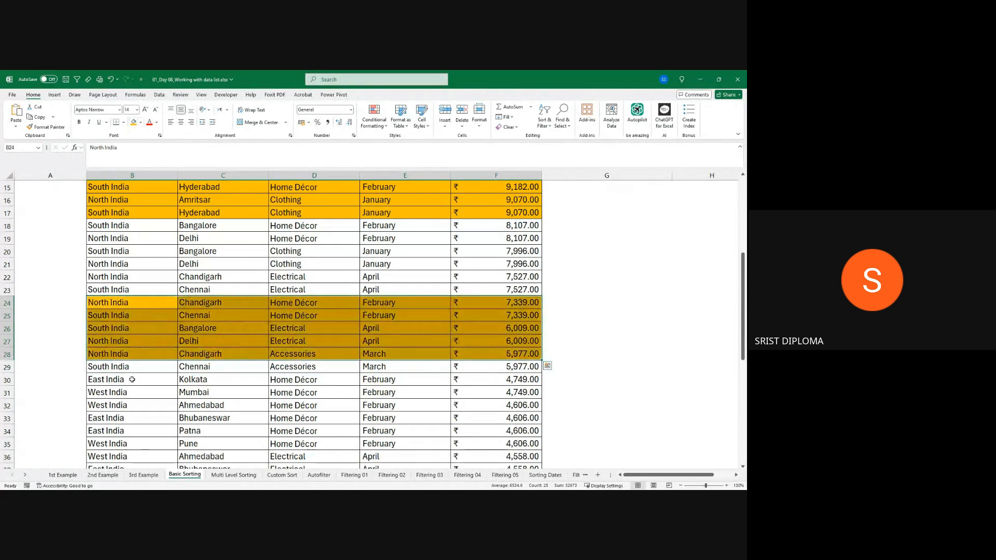
left_click_drag(109, 406, 493, 456)
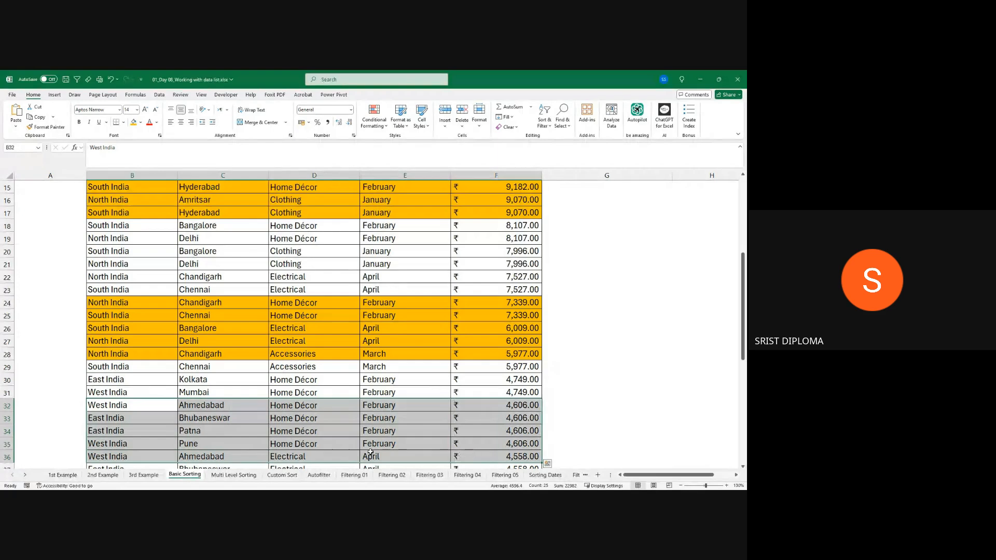
left_click(133, 123)
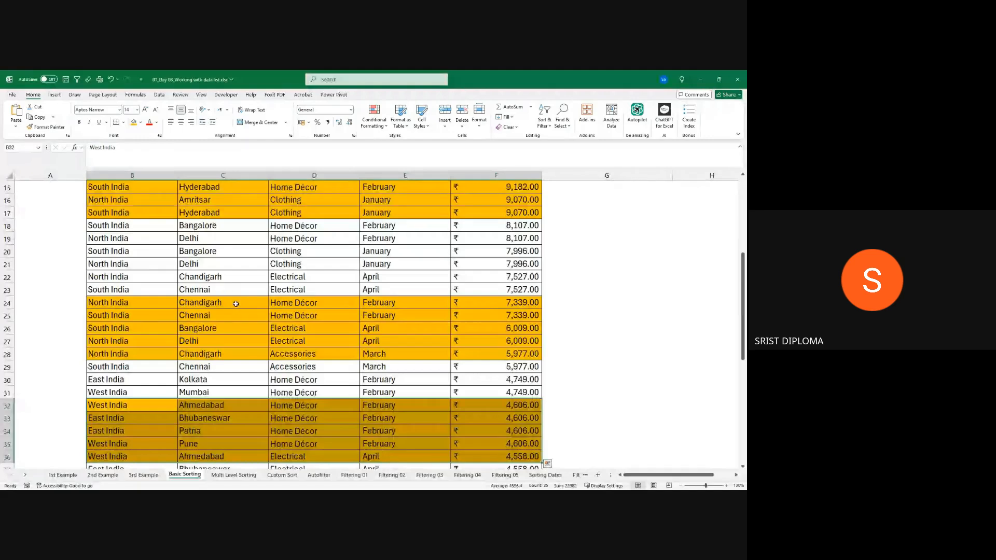
scroll(236, 302, "up", 3)
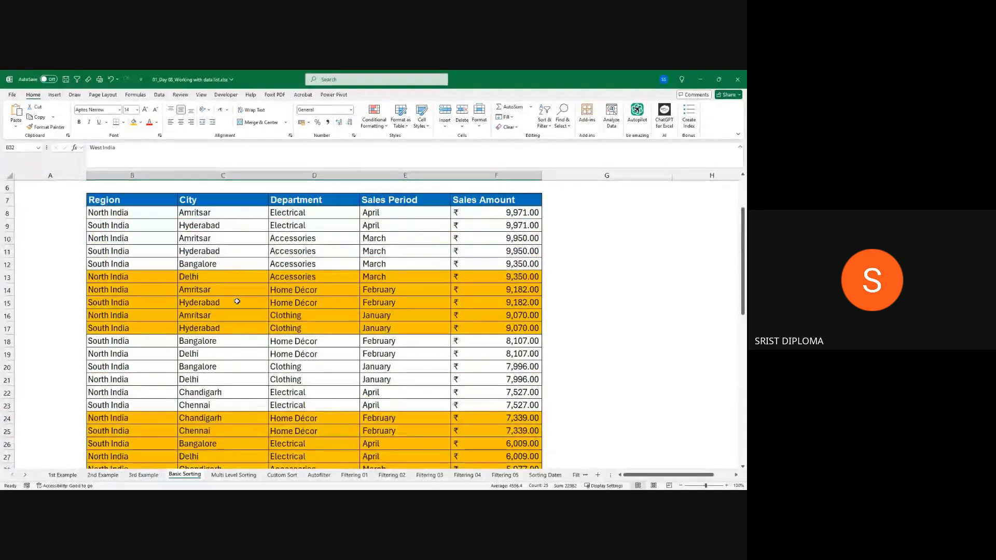
Compare filled and unfilled Region cells and examine the sort options for filled cell B15, including Put Selected Cell Color On Top, without sorting
left_click(152, 300)
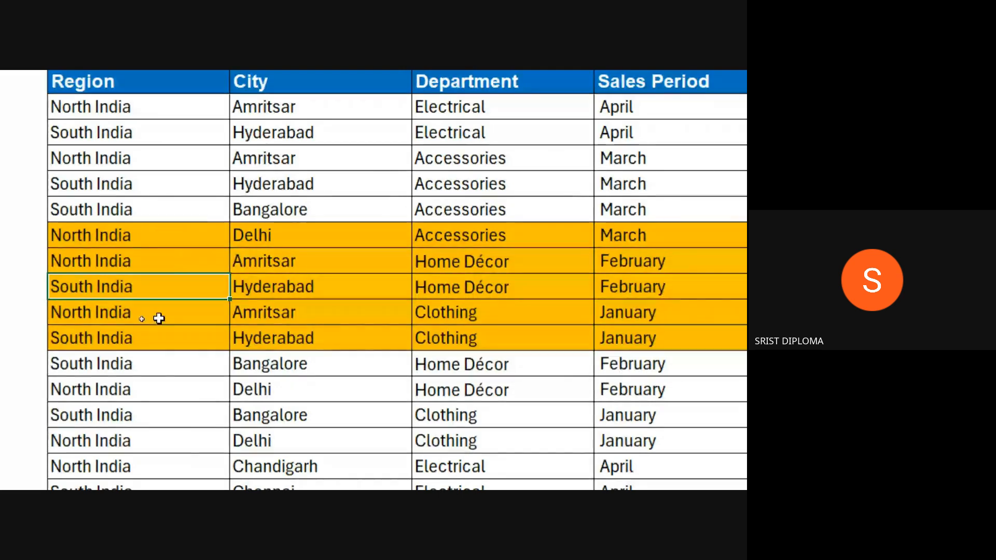
scroll(153, 336, "down", 1)
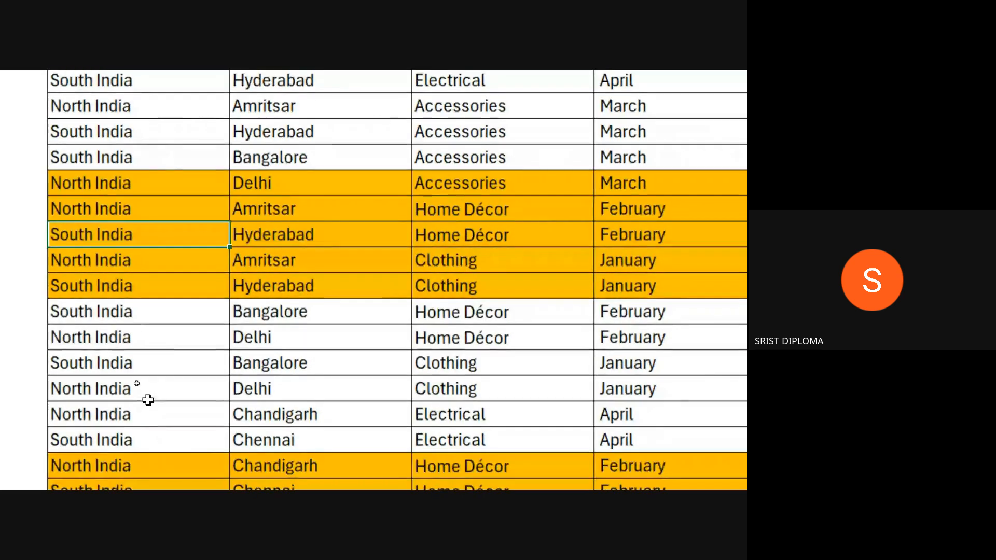
left_click(150, 369)
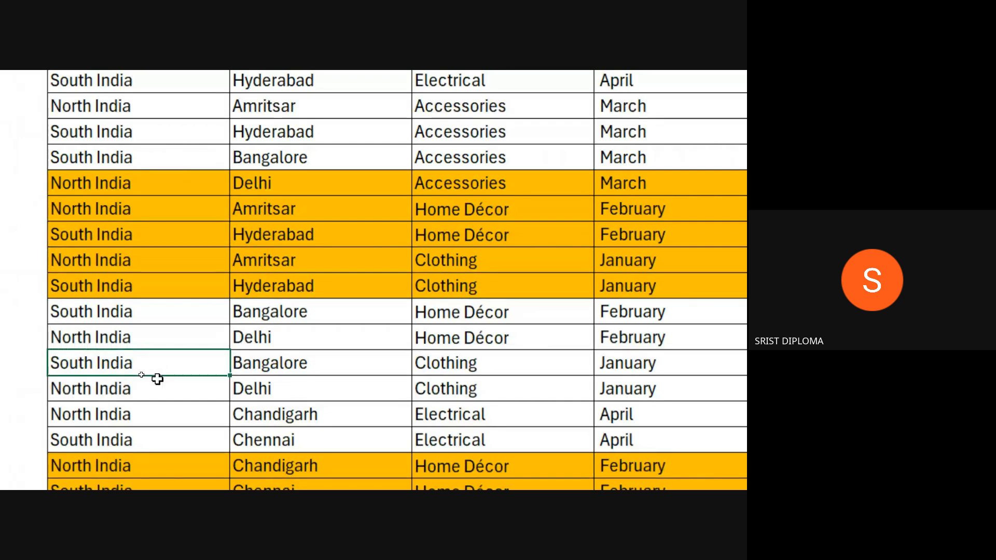
left_click(165, 238)
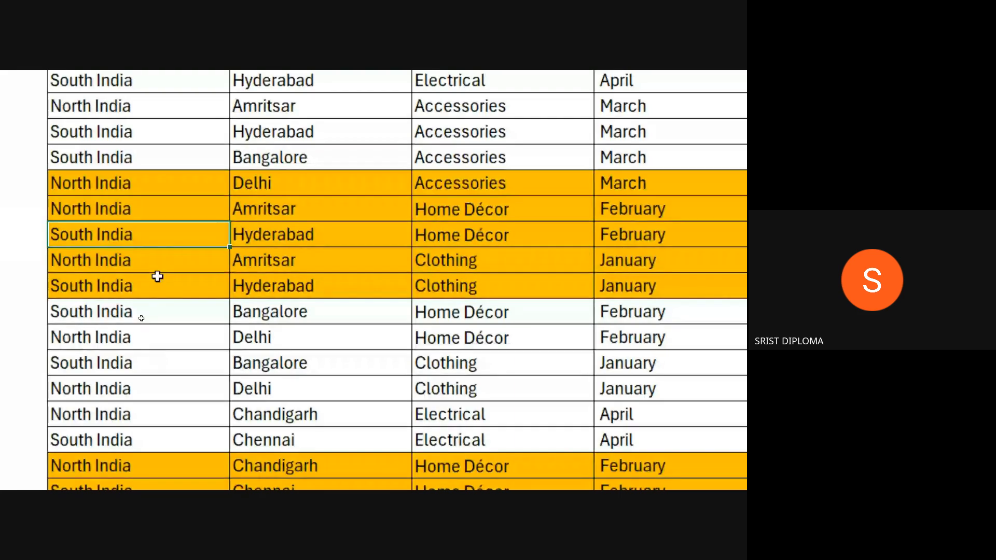
right_click(161, 236)
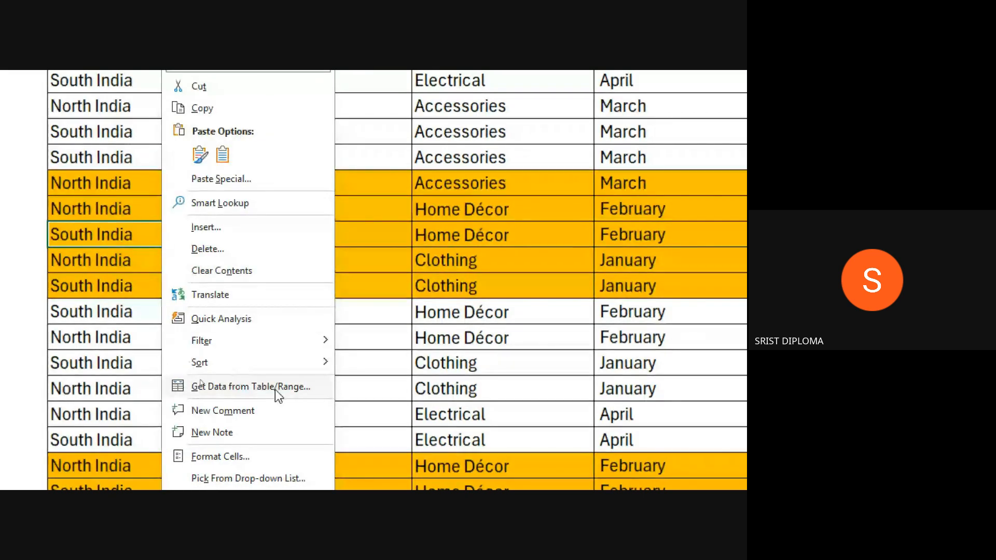
mouse_move(273, 361)
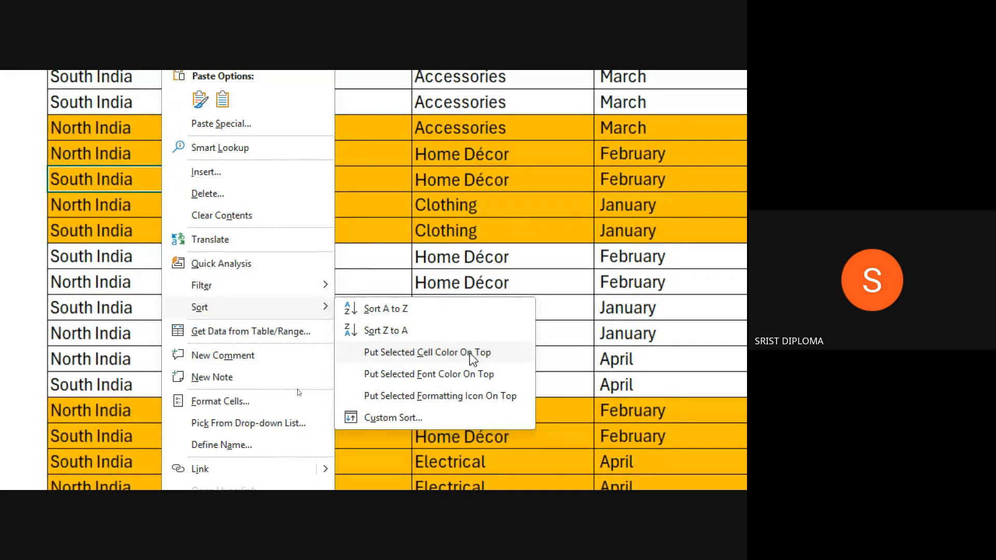
left_click(121, 336)
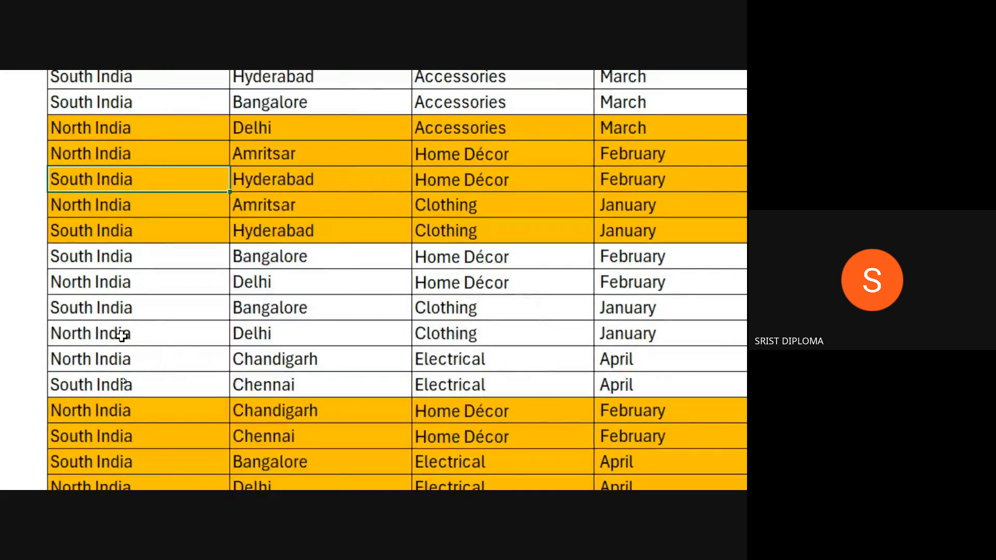
scroll(163, 189, "up", 1)
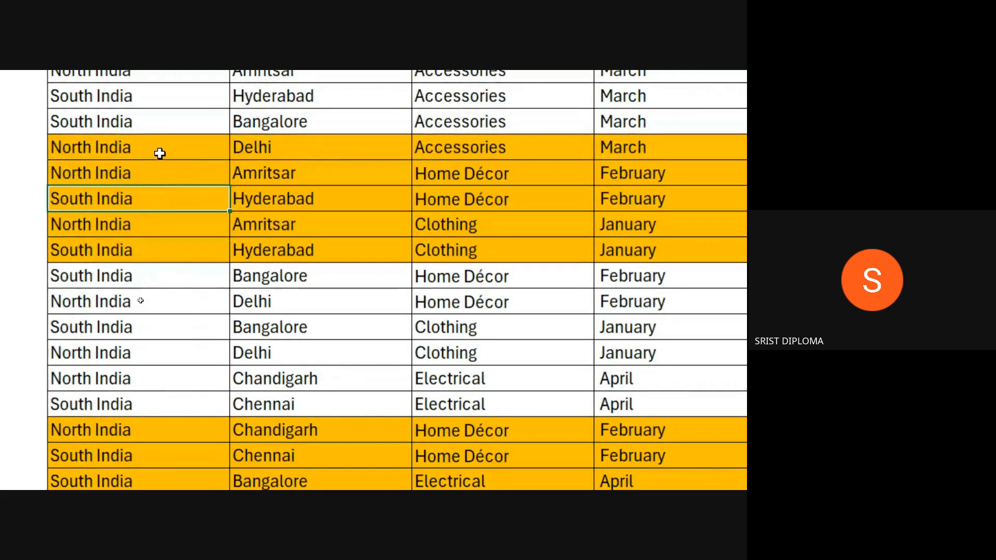
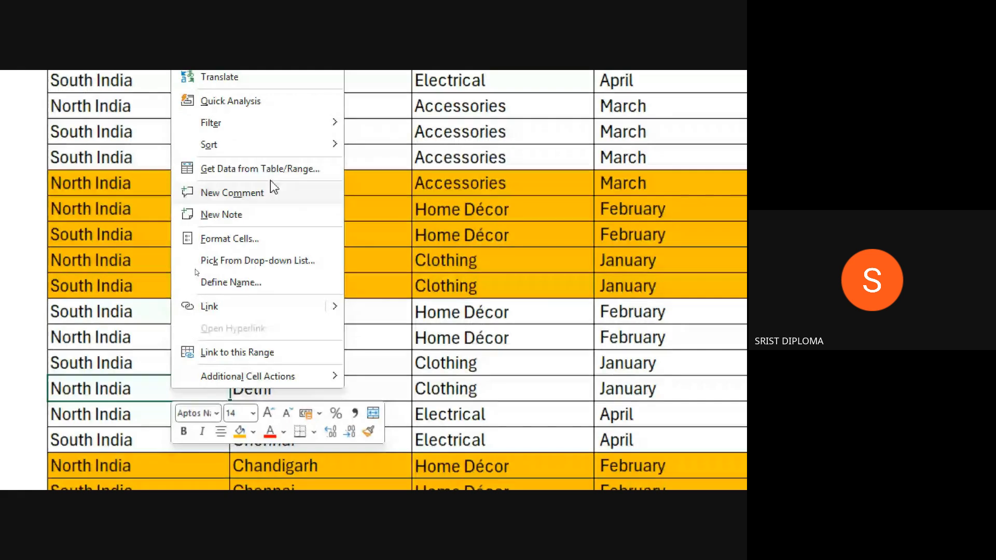
Examine the sort options for unfilled Region cell B21, including Put Selected Cell Color On Top, without reordering the list
mouse_move(250, 146)
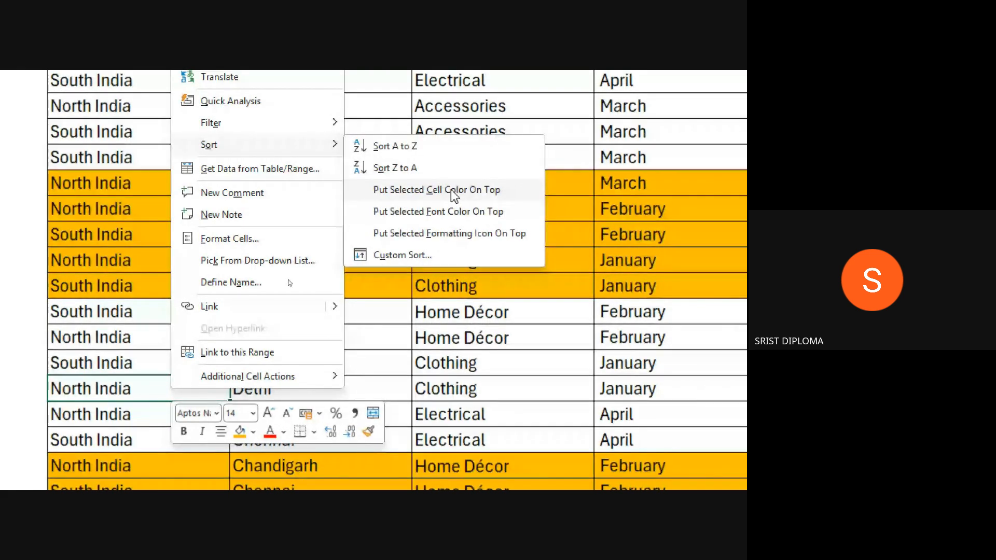
left_click(127, 420)
scroll(126, 420, "up", 2)
scroll(133, 416, "down", 4)
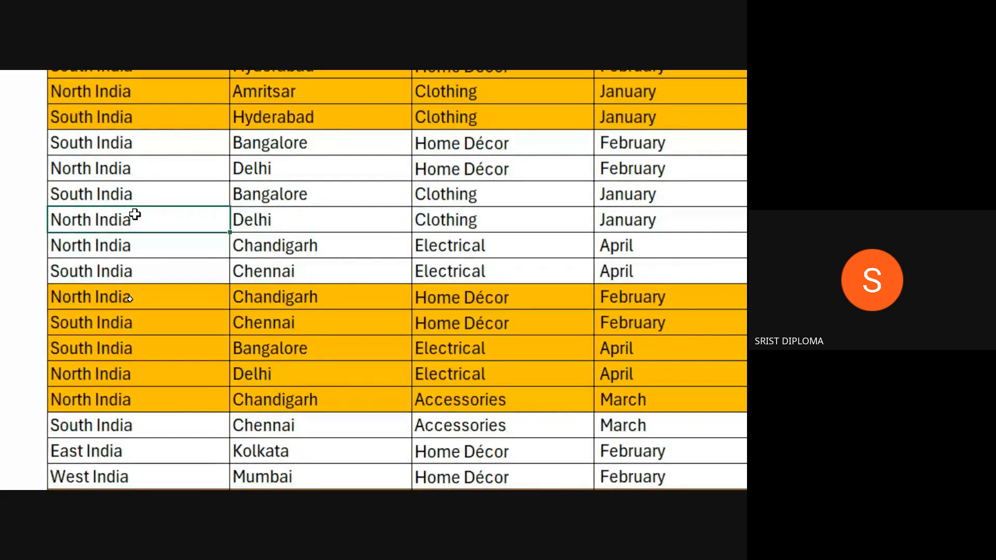
right_click(139, 224)
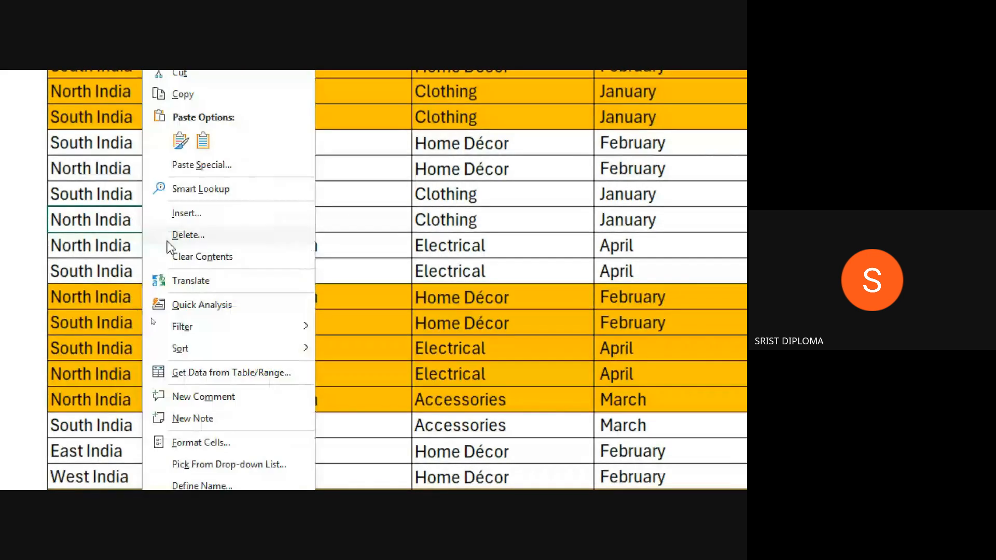
mouse_move(247, 349)
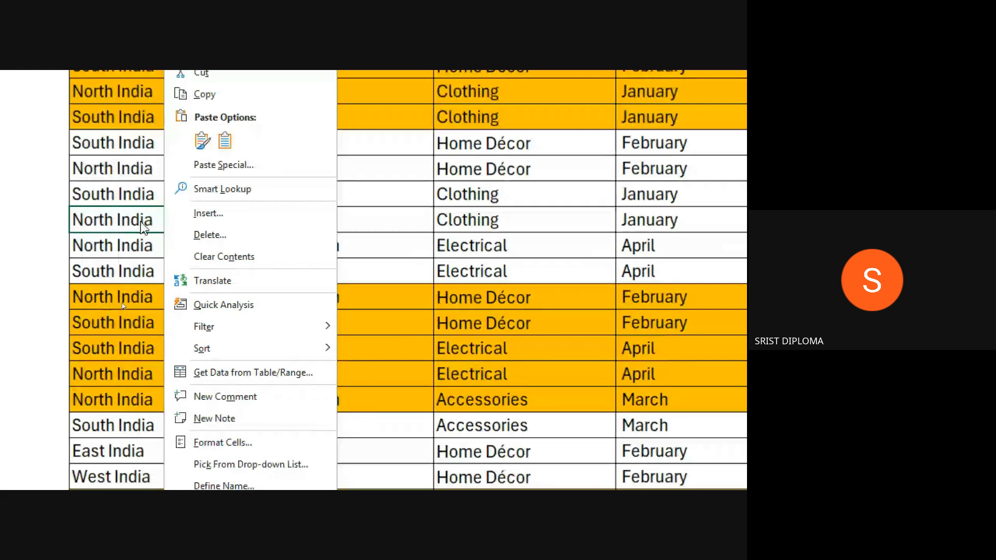
left_click(141, 223)
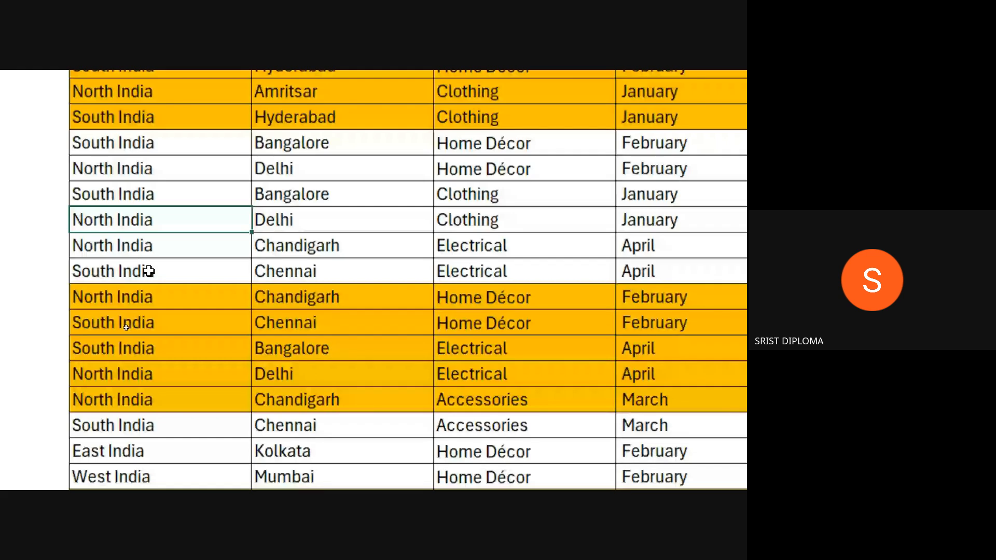
left_click(153, 322)
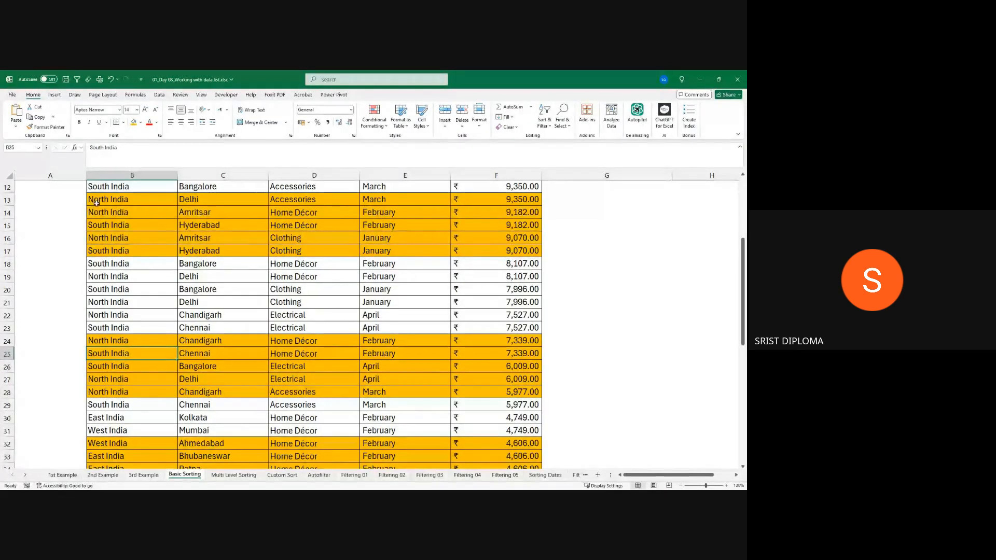
Remove the fill color from all records in B8:F55 with No Fill
left_click_drag(96, 203, 447, 441)
left_click(475, 441)
left_click(357, 387)
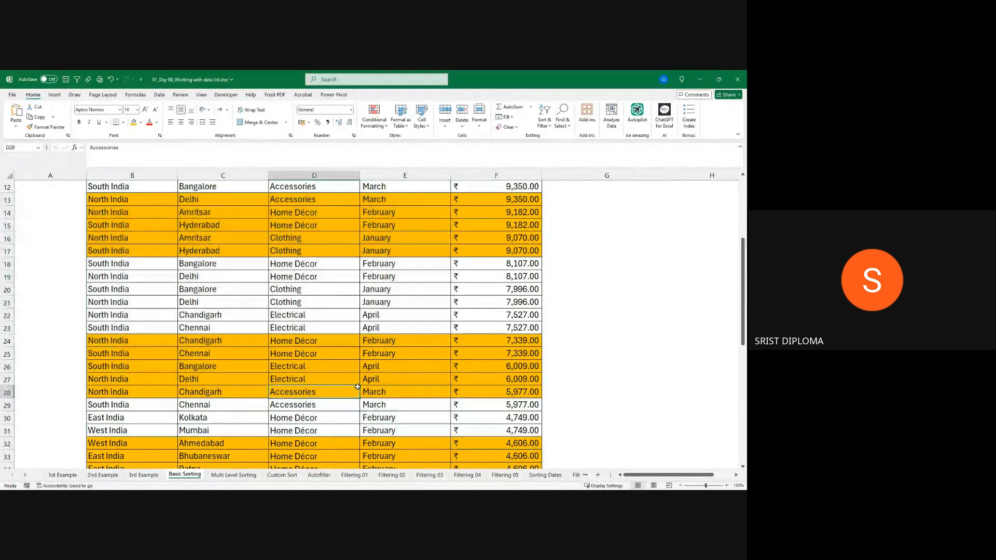
scroll(137, 300, "up", 4)
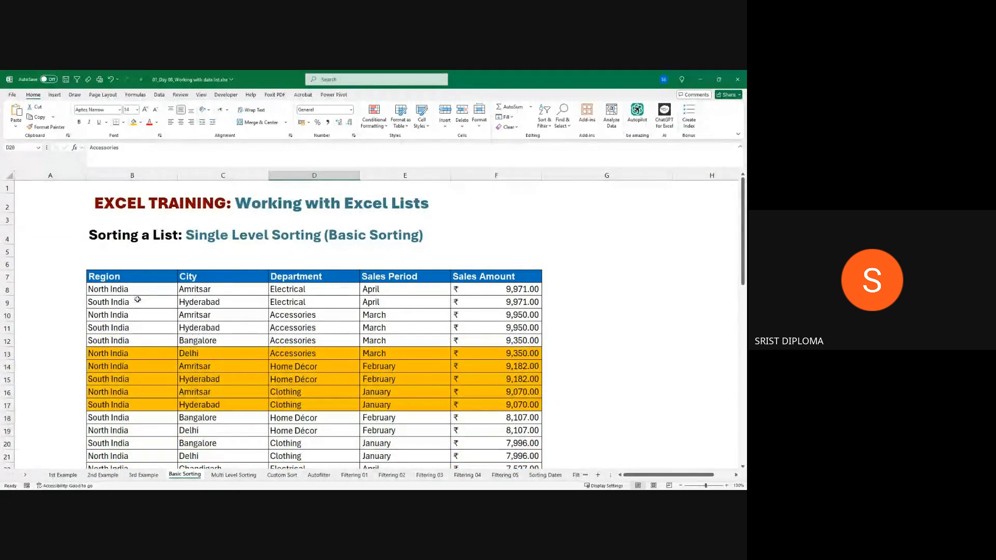
left_click_drag(132, 289, 471, 296)
key("ctrl+shift+Down")
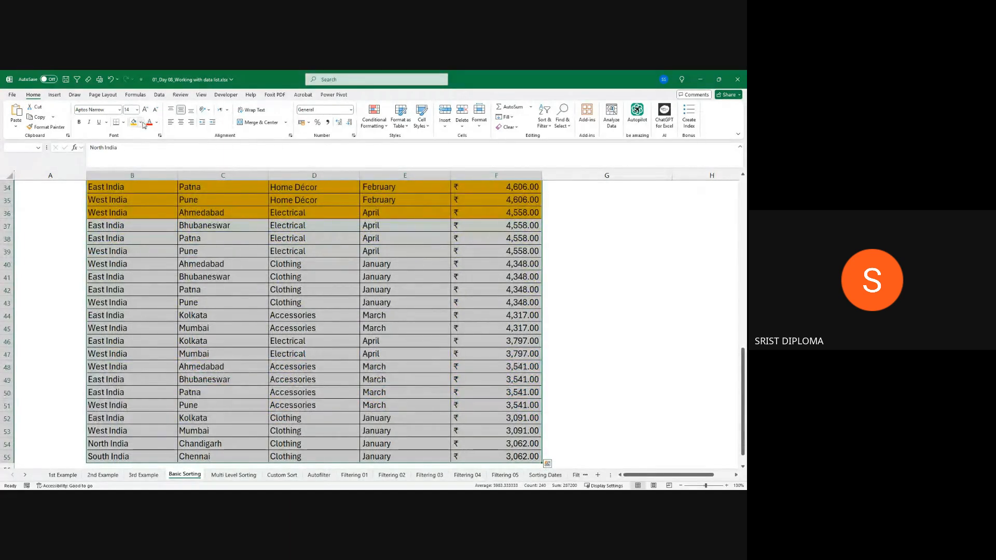
left_click(142, 123)
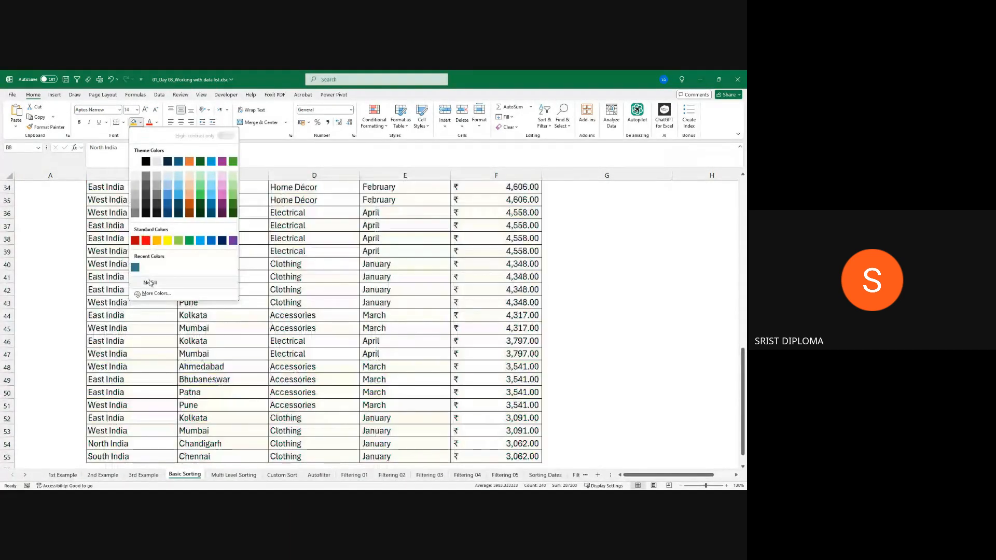
left_click(150, 283)
scroll(203, 300, "up", 11)
left_click(173, 351)
Apply the red font color to the records in B10:F13, B30:F34 and B51:F55
scroll(174, 342, "down", 2)
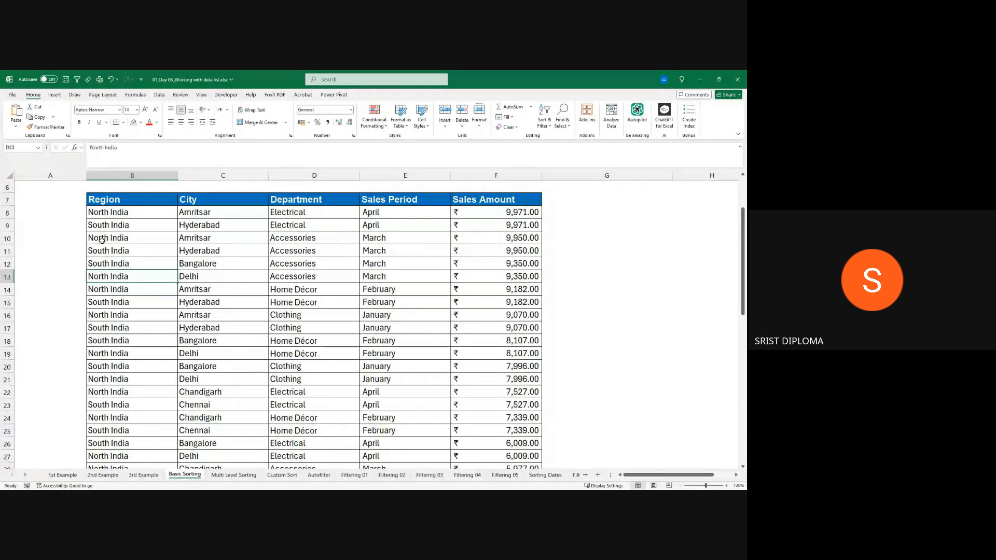
left_click_drag(102, 239, 519, 275)
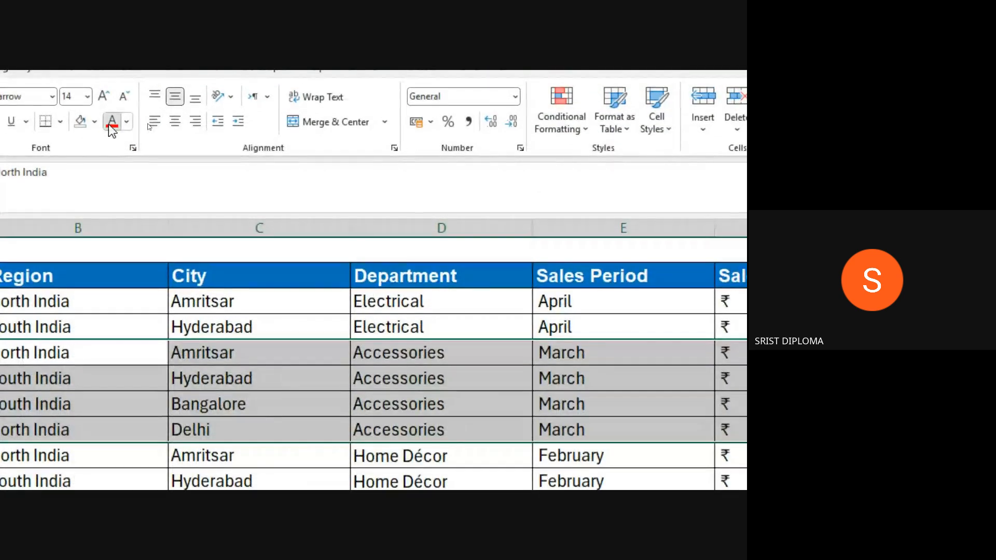
left_click(110, 125)
scroll(260, 413, "down", 5)
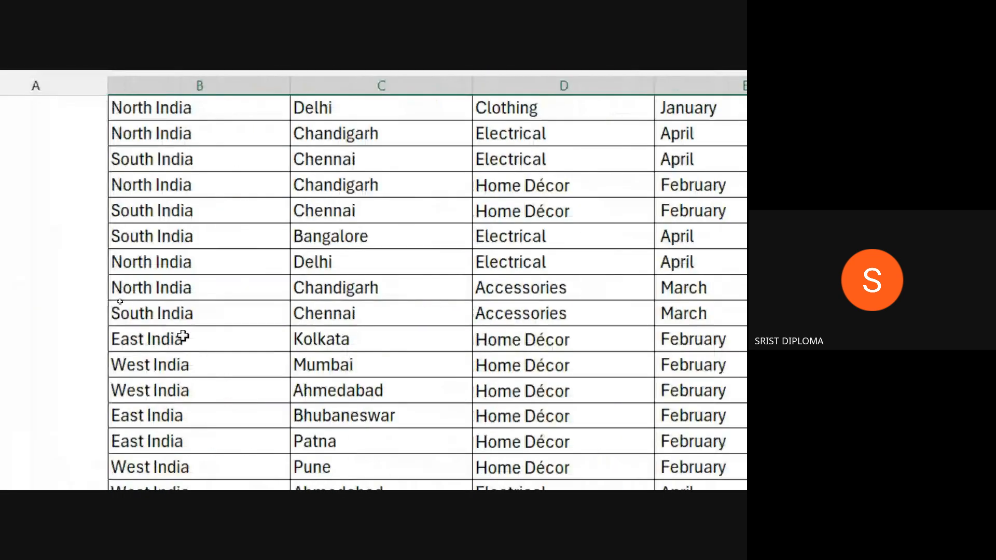
left_click_drag(183, 336, 946, 451)
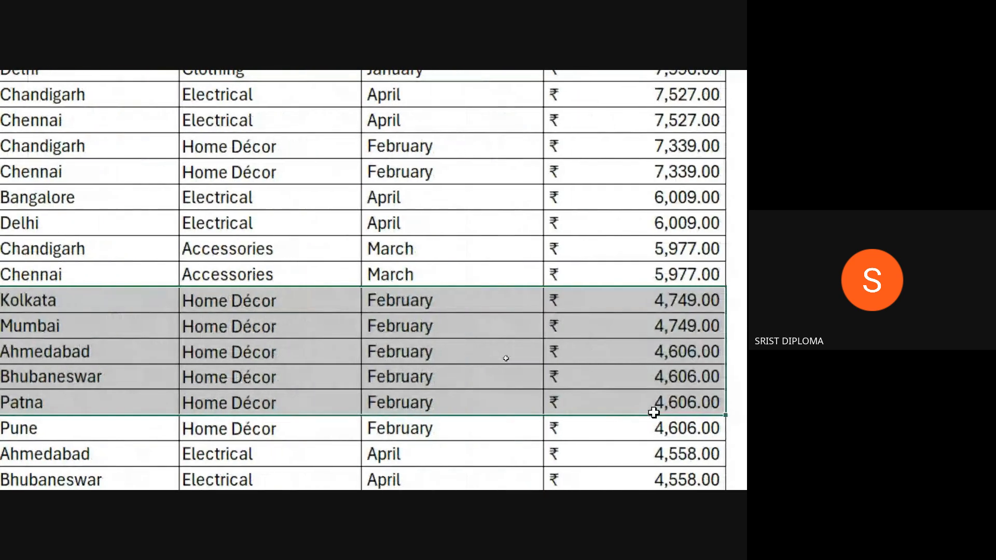
left_click(297, 126)
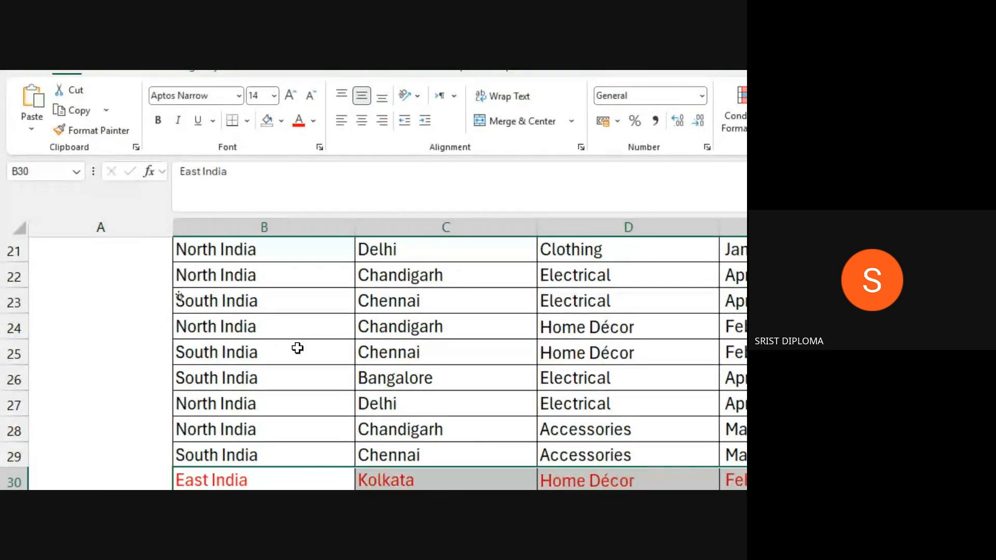
scroll(356, 480, "down", 3)
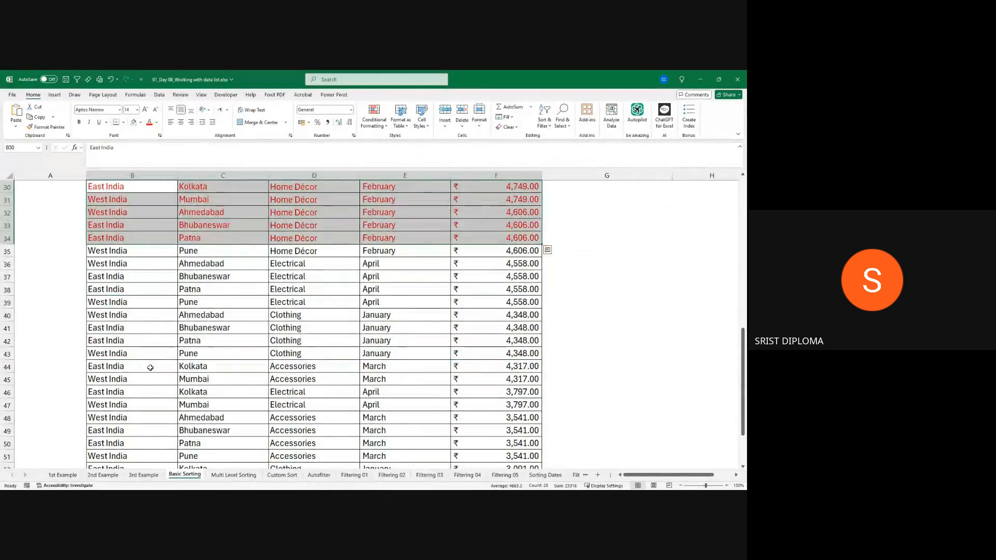
scroll(111, 384, "down", 2)
left_click_drag(106, 379, 534, 432)
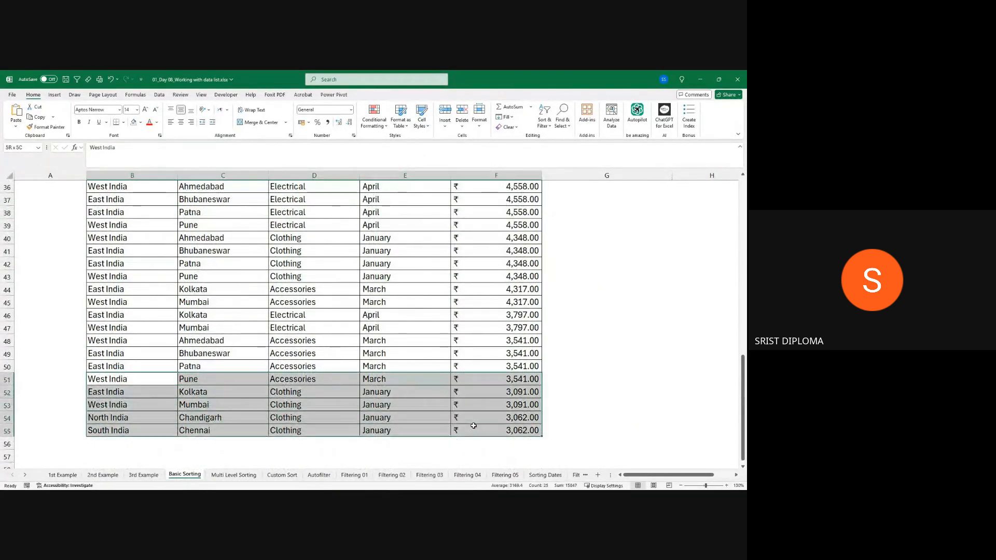
left_click(149, 122)
Put the red font records on top of the list based on Region cell B11, review the order and undo the sort
scroll(162, 303, "up", 11)
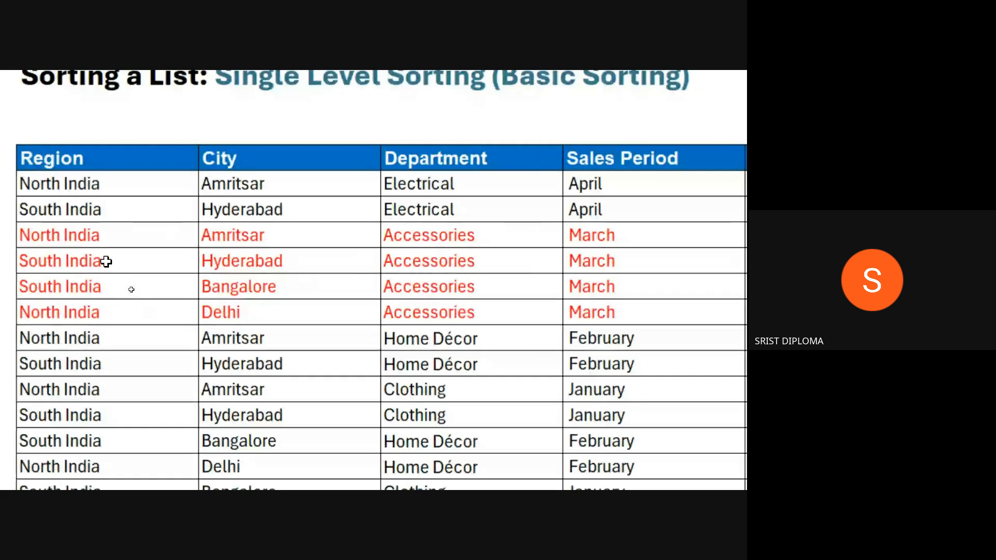
left_click(113, 265)
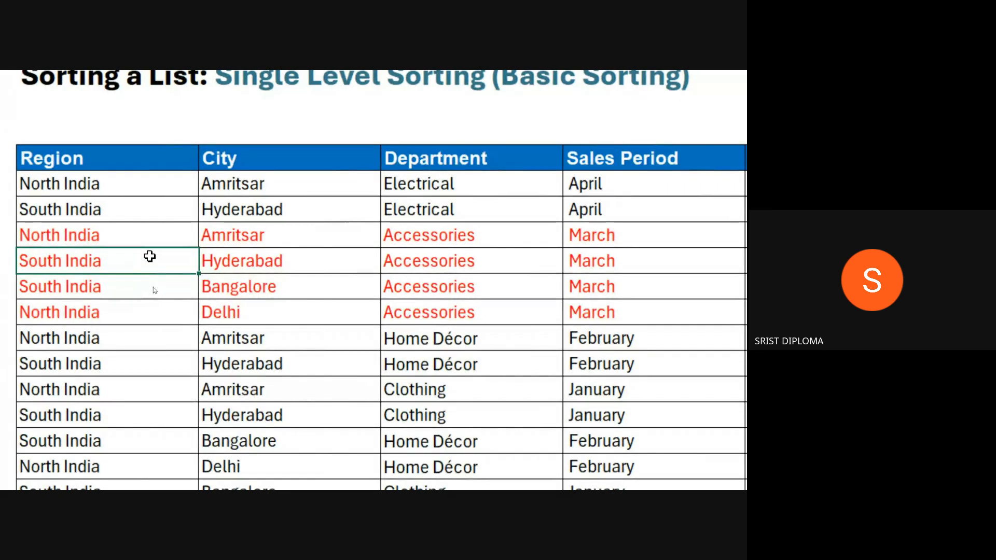
right_click(150, 259)
mouse_move(254, 418)
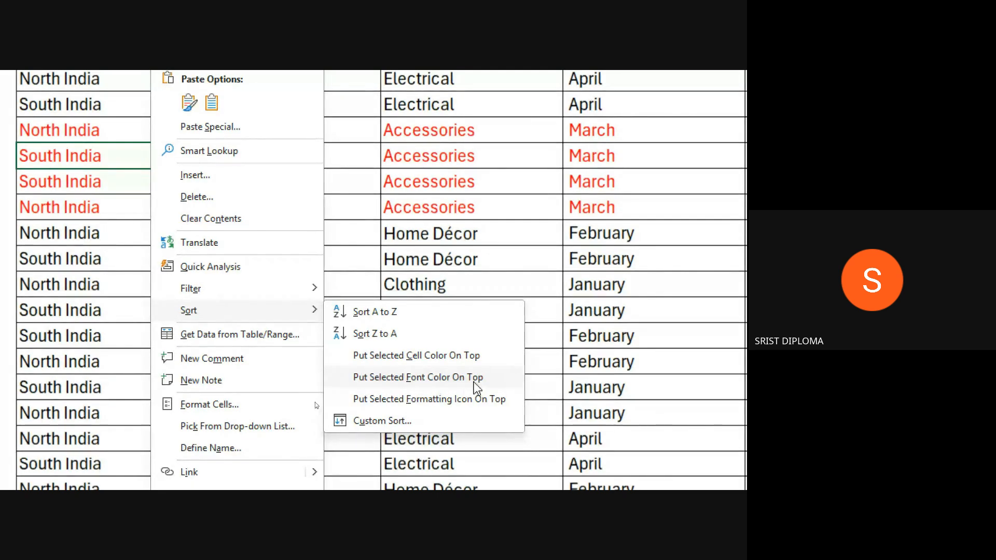
left_click(421, 378)
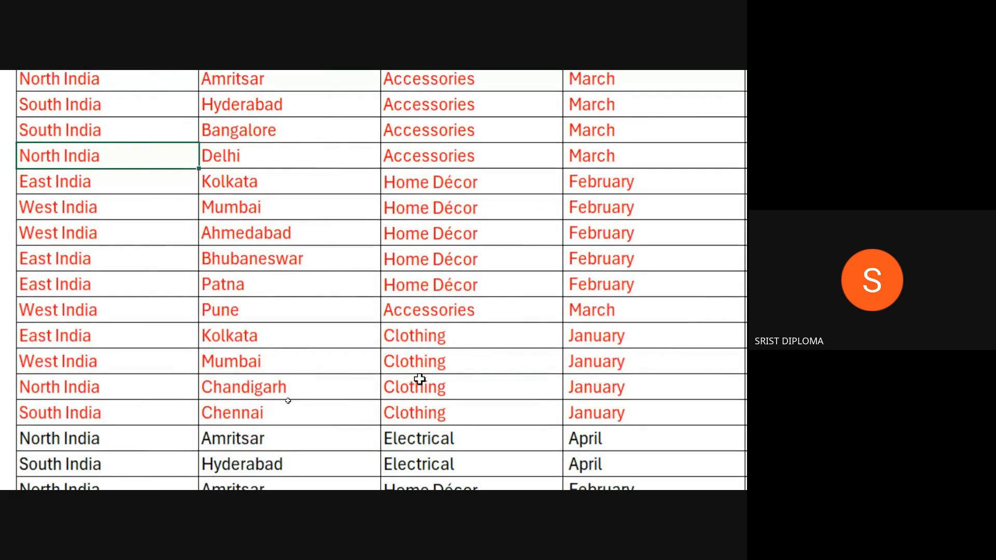
scroll(177, 373, "up", 1)
scroll(129, 171, "down", 4)
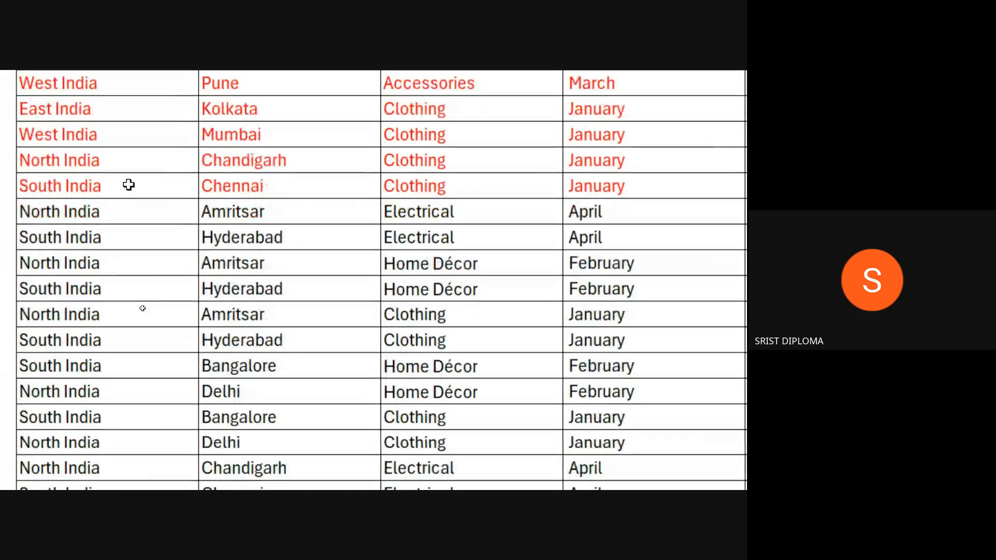
scroll(130, 231, "up", 4)
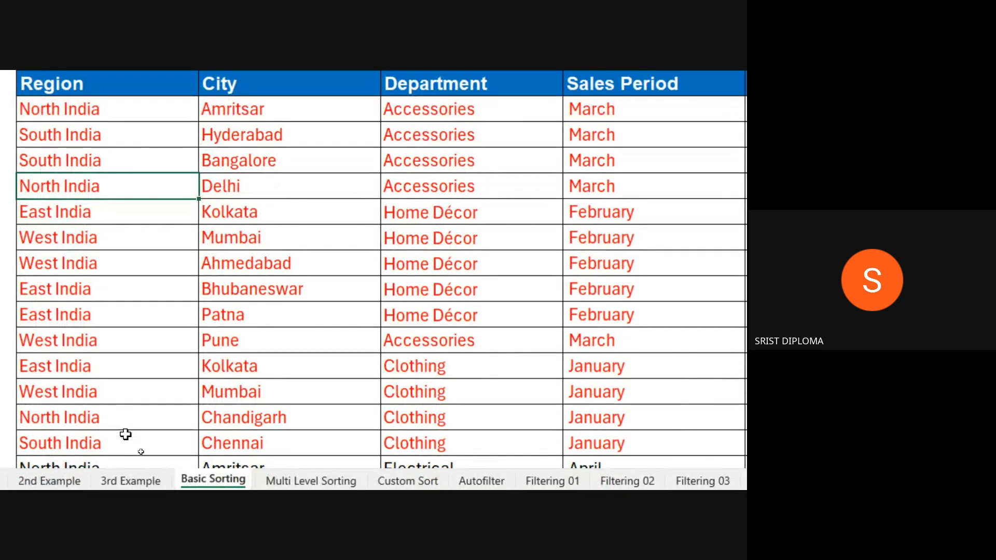
key("ctrl+z")
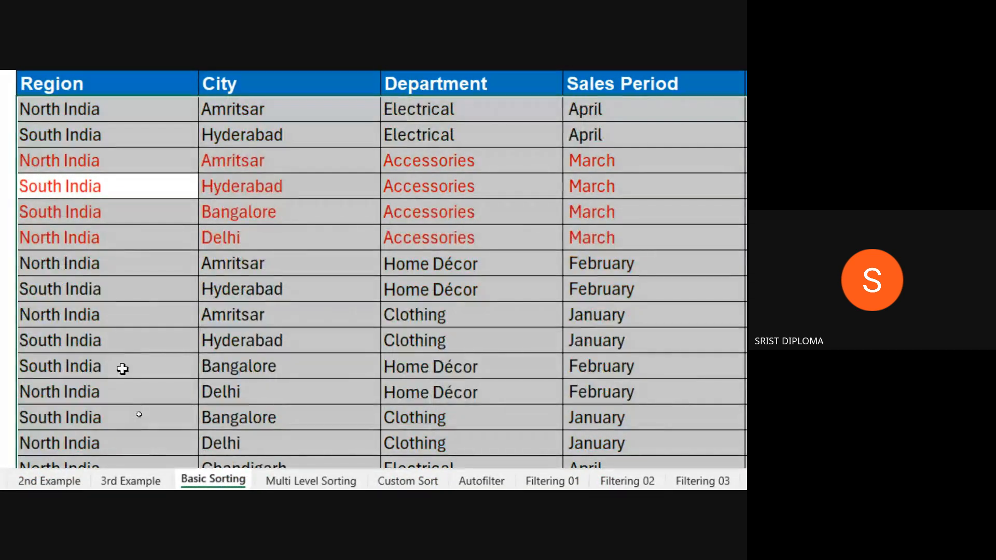
Try to put the black font color of Region cell B16 on top and check the record order through the end of the list
left_click(140, 318)
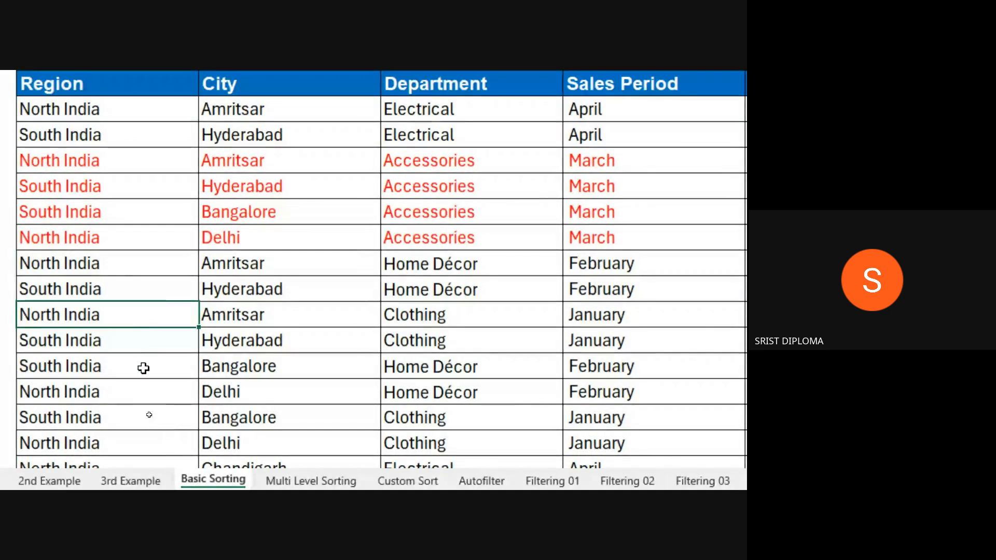
right_click(148, 315)
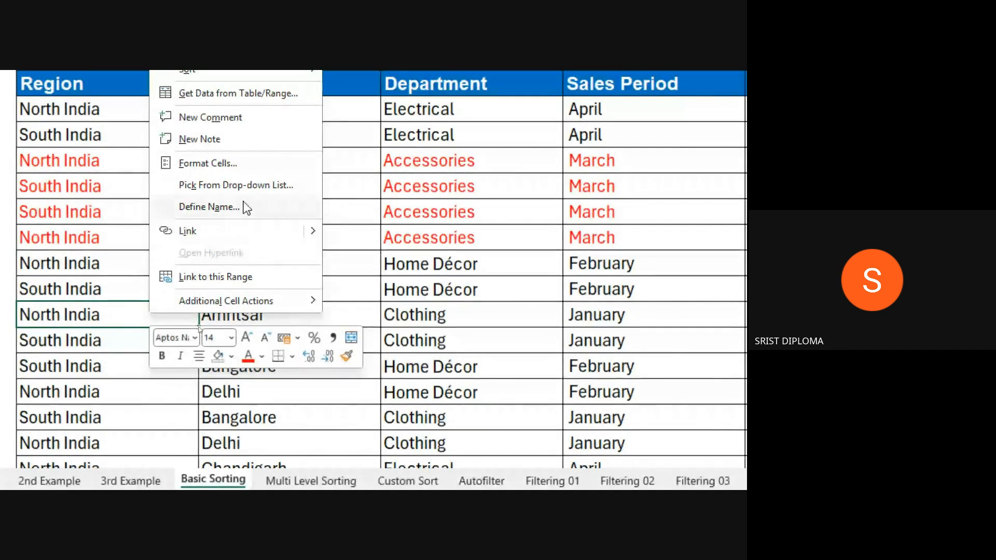
mouse_move(213, 71)
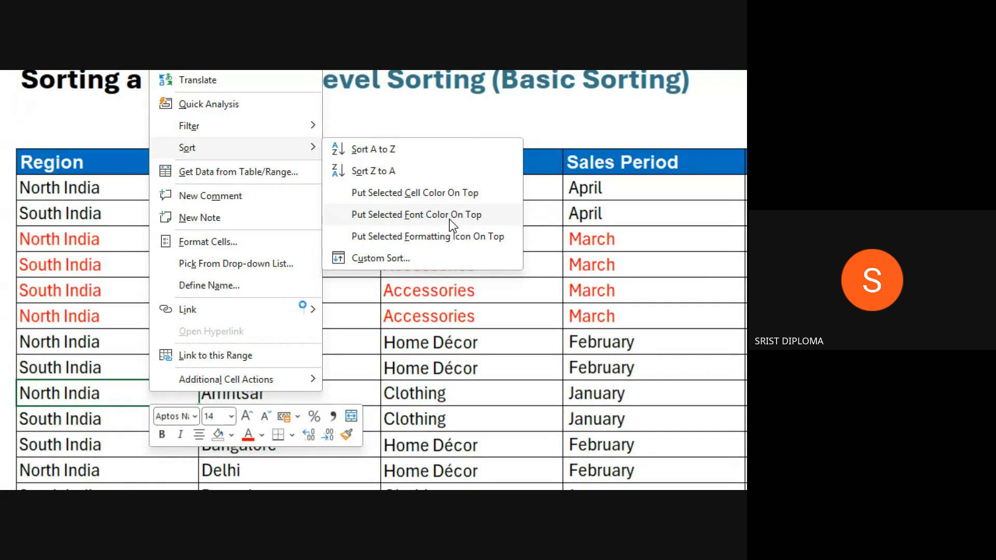
left_click(449, 219)
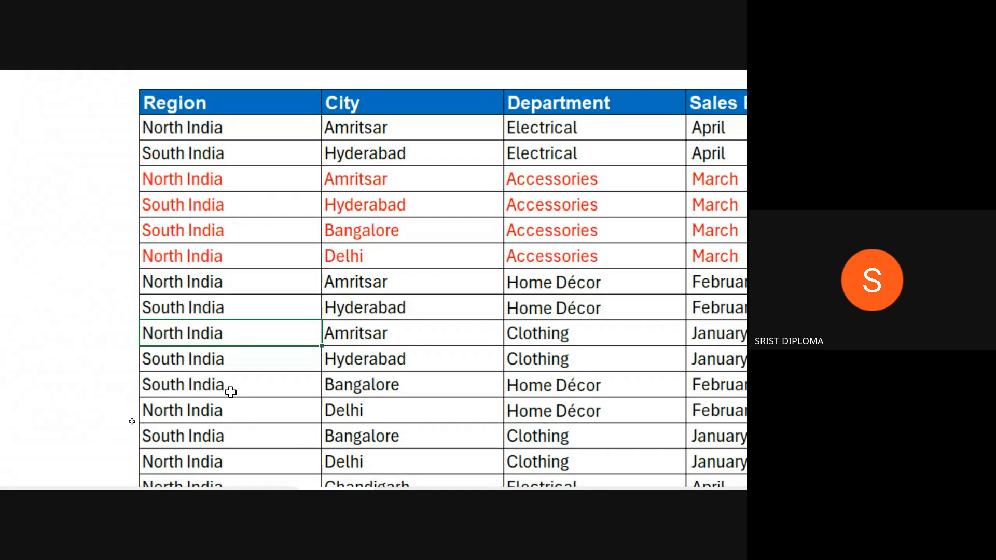
scroll(200, 311, "down", 4)
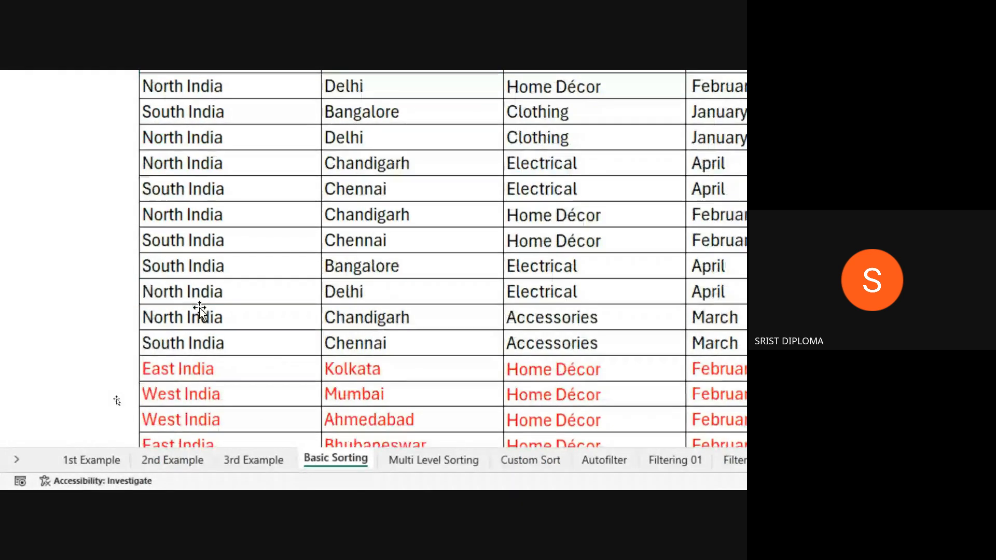
scroll(218, 304, "up", 5)
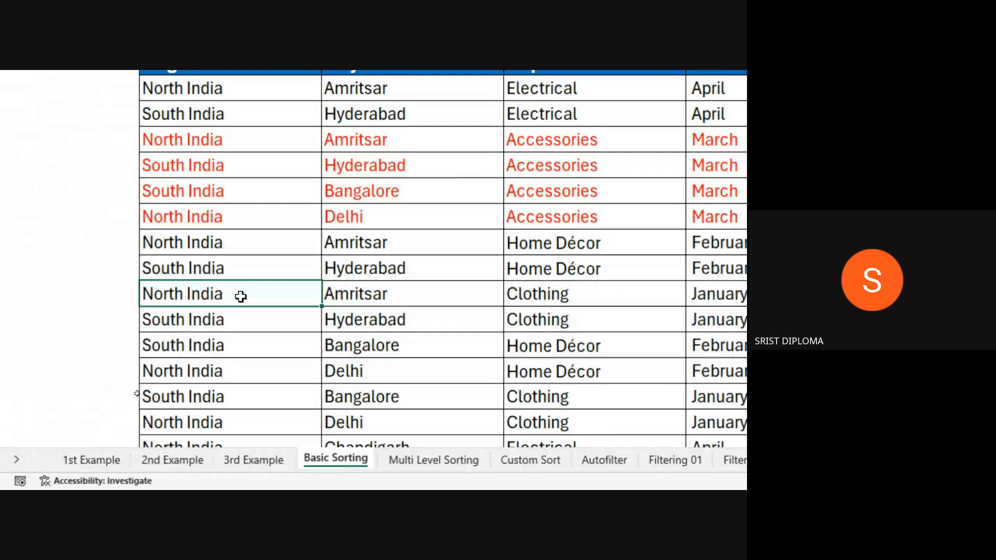
scroll(238, 296, "down", 8)
scroll(241, 296, "down", 3)
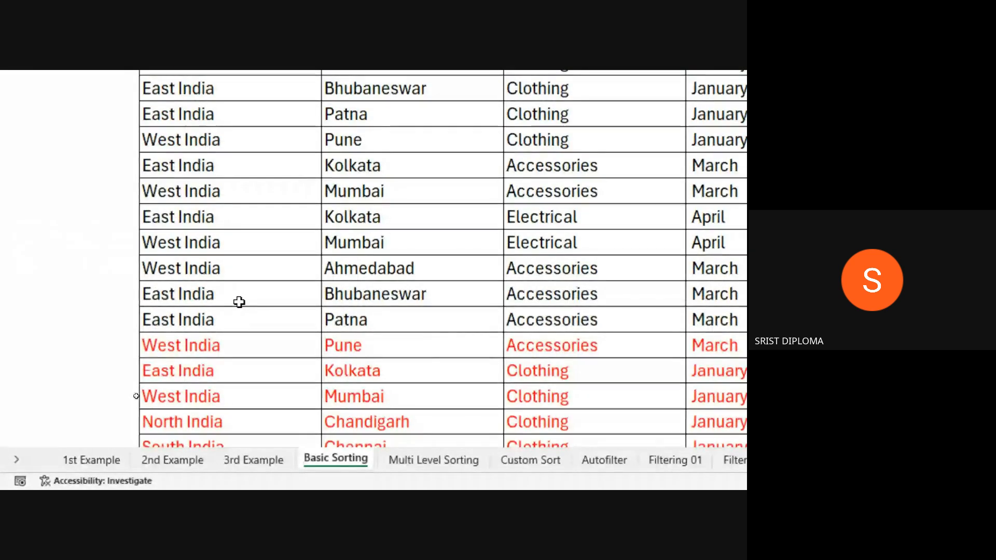
scroll(238, 300, "up", 5)
scroll(235, 305, "up", 5)
left_click(233, 305)
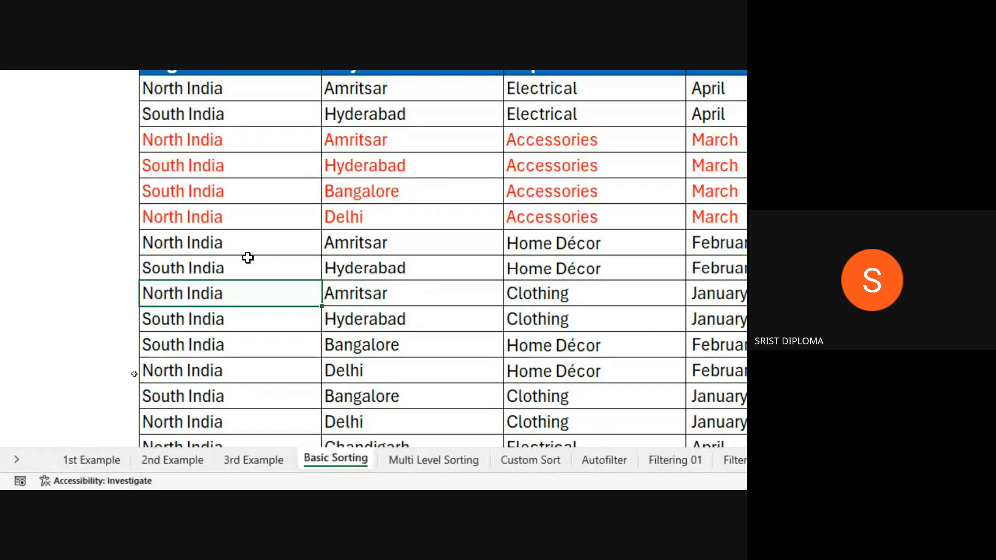
left_click(210, 267)
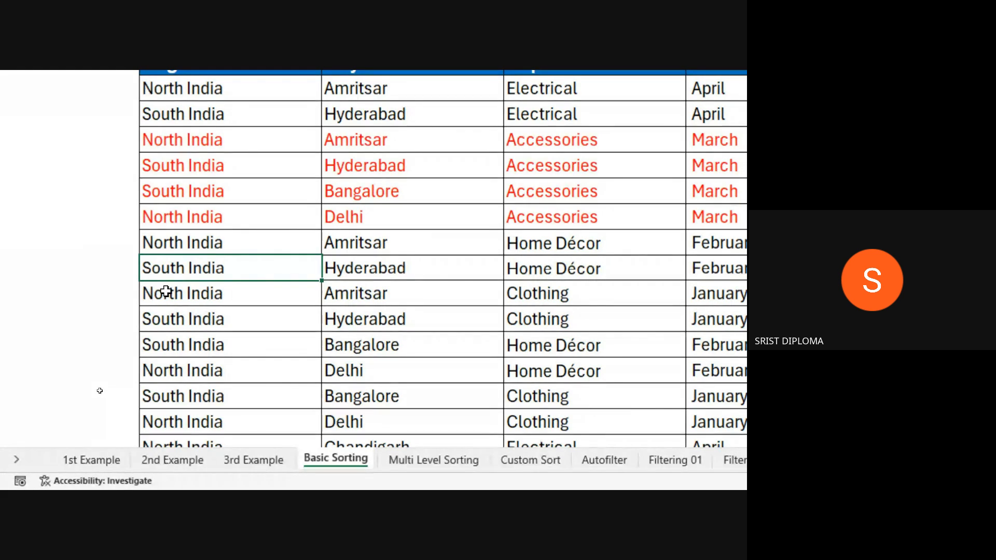
left_click(196, 298)
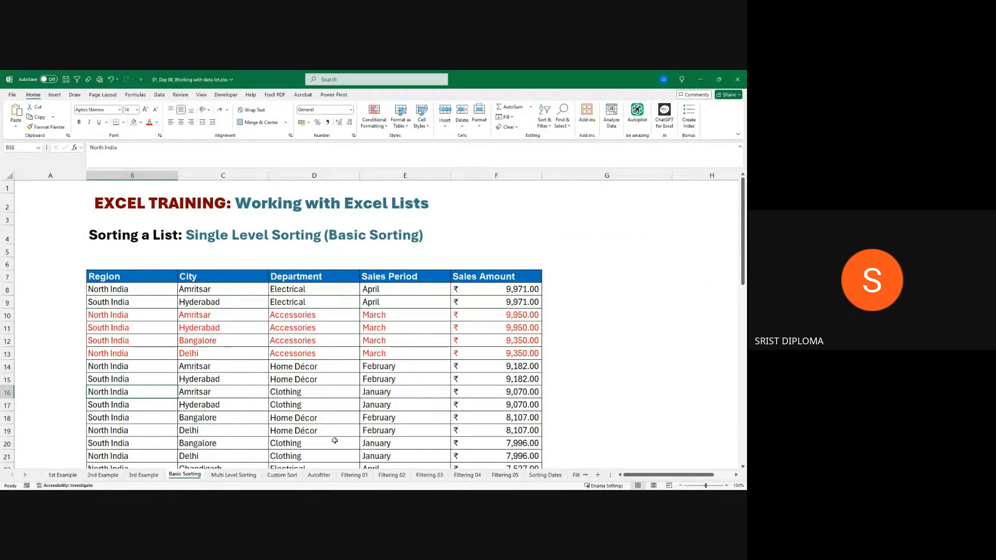
scroll(266, 380, "down", 2)
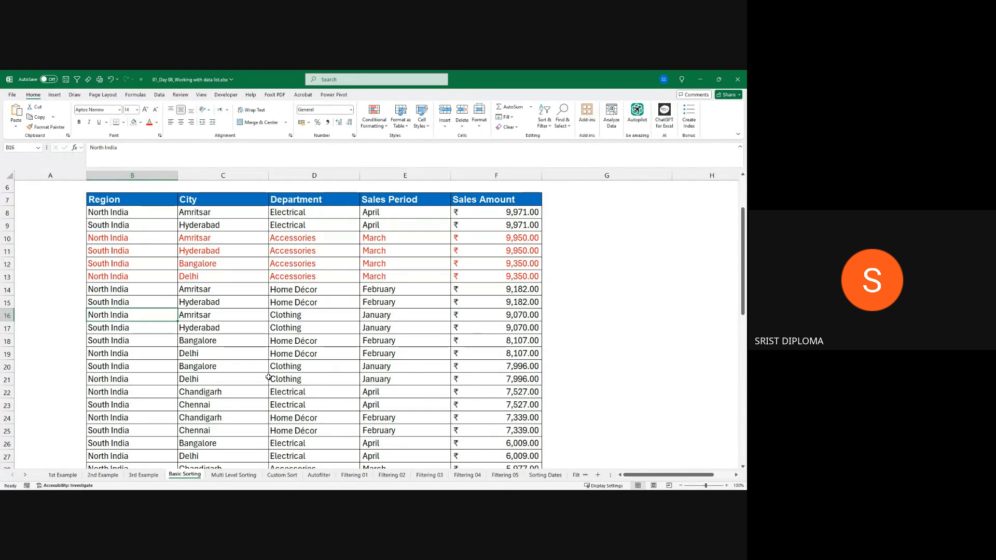
Switch to the Multi Level Sorting sheet and show its sales list from the Region column and heading rows
left_click(233, 474)
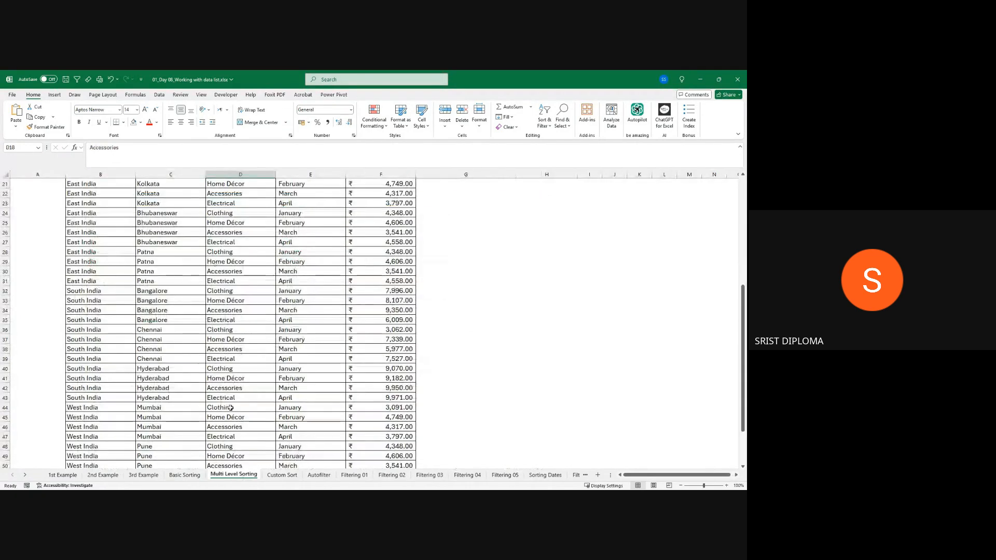
scroll(231, 408, "up", 7)
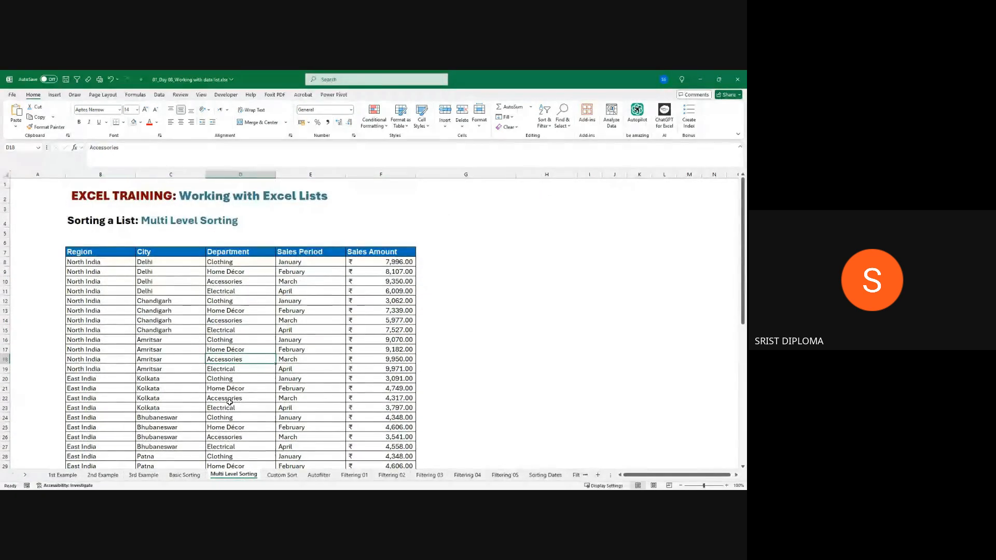
scroll(230, 402, "up", 2)
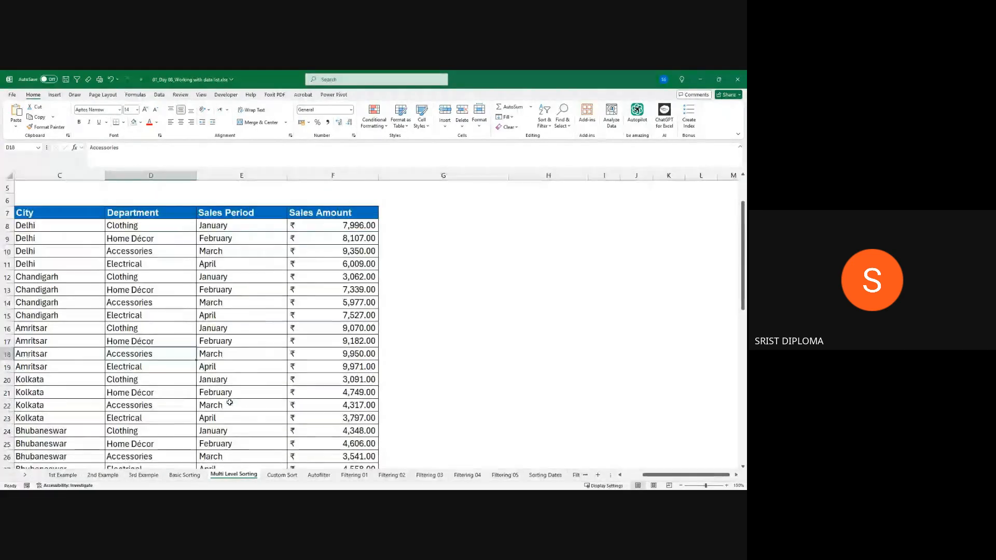
left_click_drag(661, 475, 636, 478)
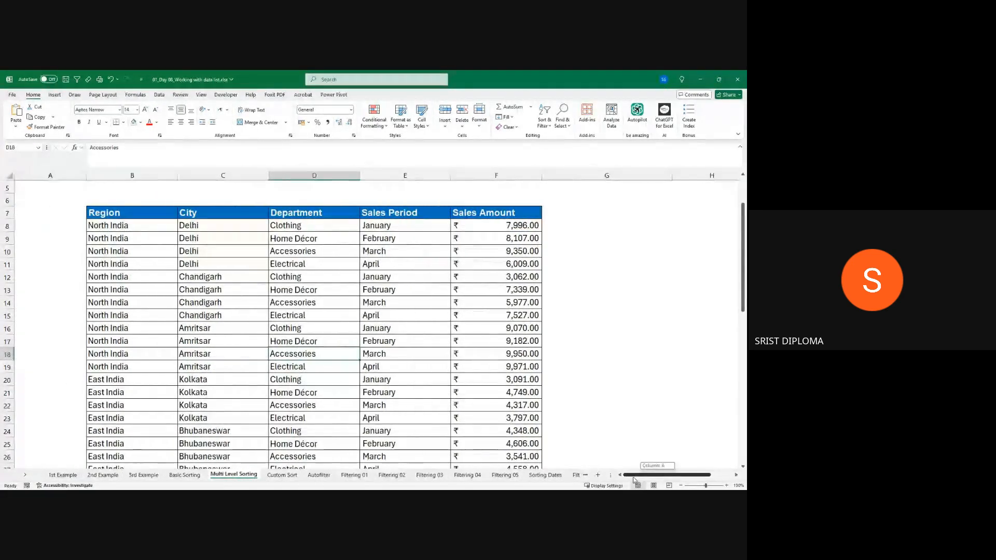
scroll(298, 367, "up", 2)
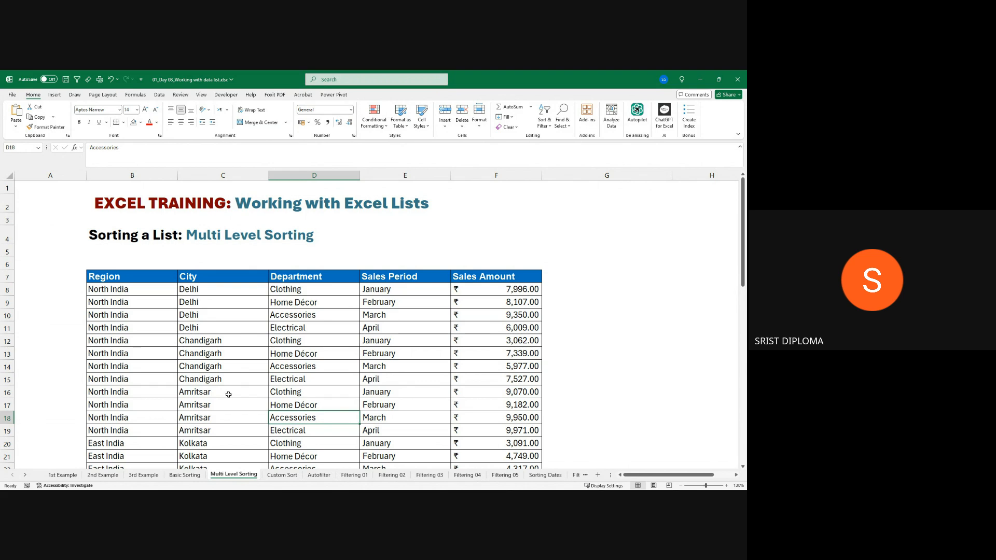
Select the whole sales list with its headers and open the Custom Sort settings for it
left_click(226, 394)
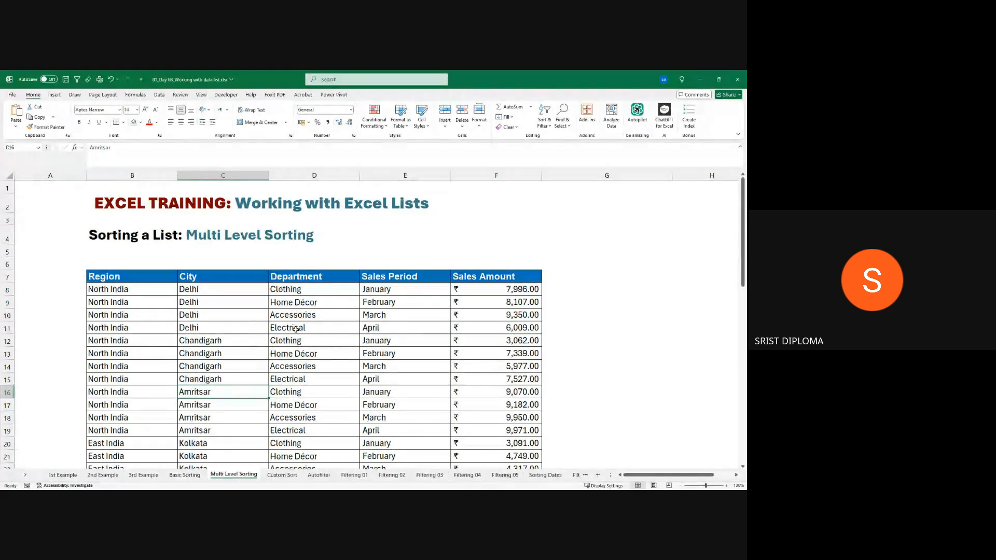
left_click(318, 379)
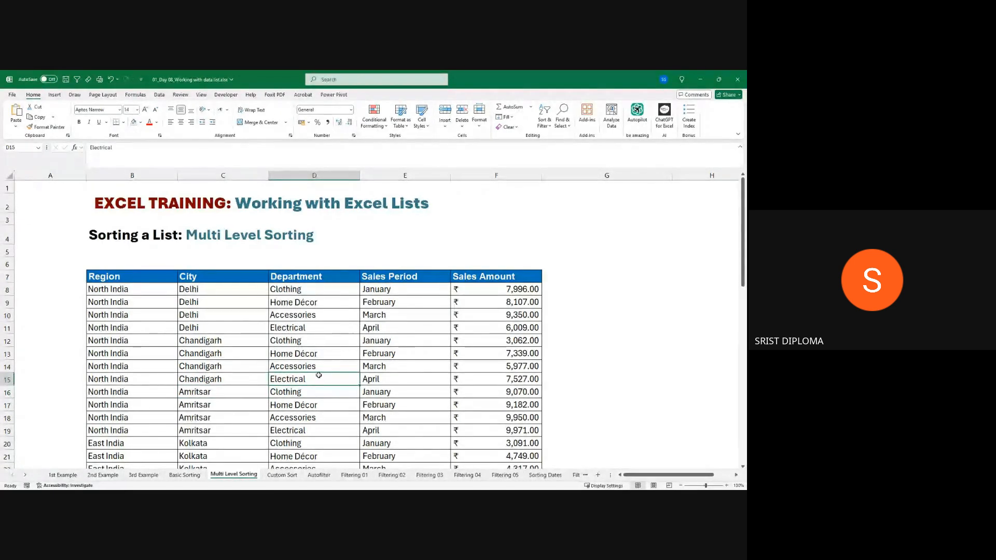
key("ctrl+a")
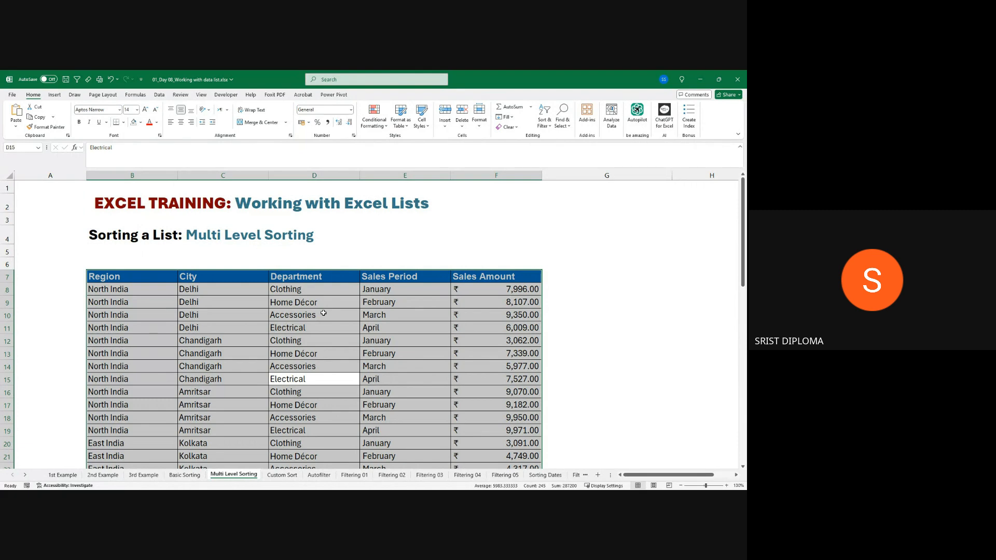
key("ctrl+q")
key("super+plus")
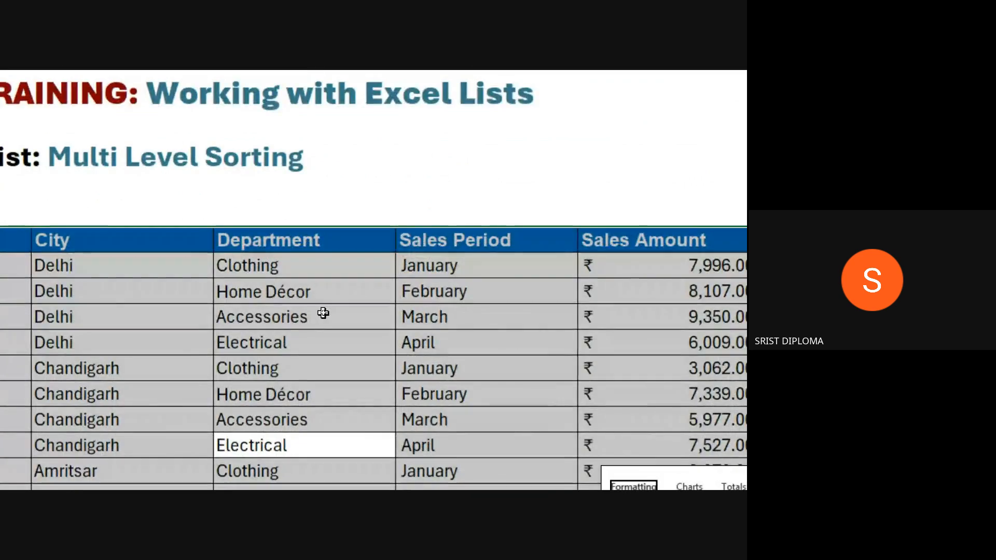
key("super+minus")
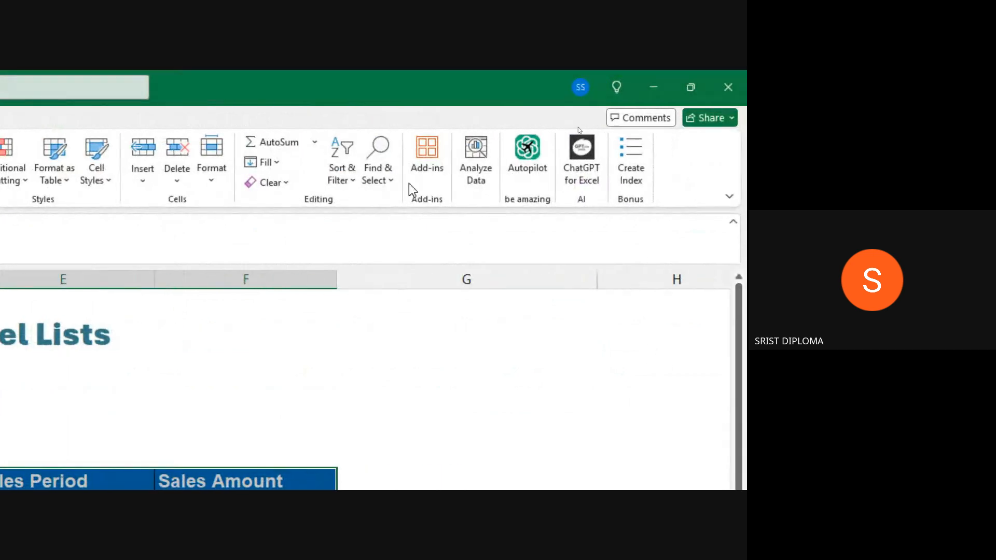
left_click(343, 180)
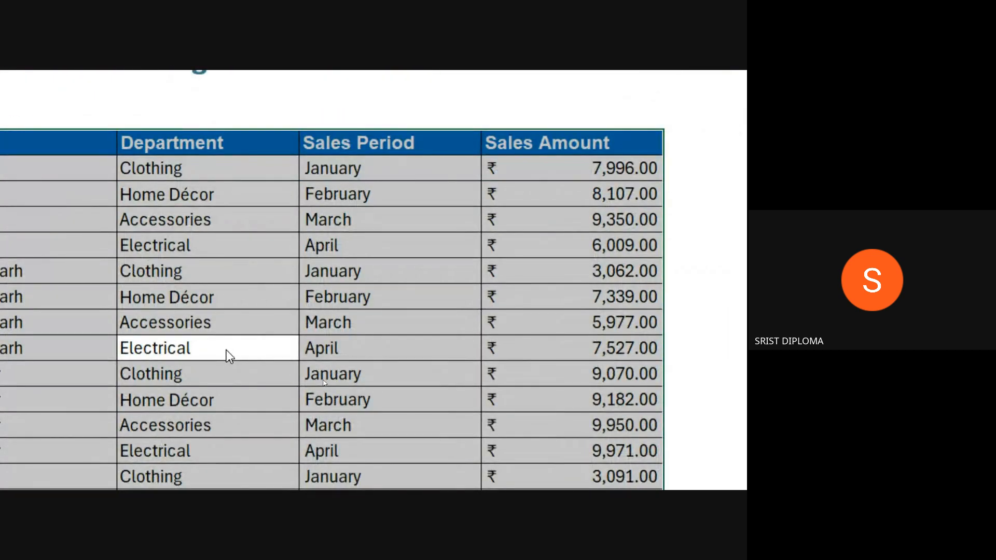
right_click(227, 348)
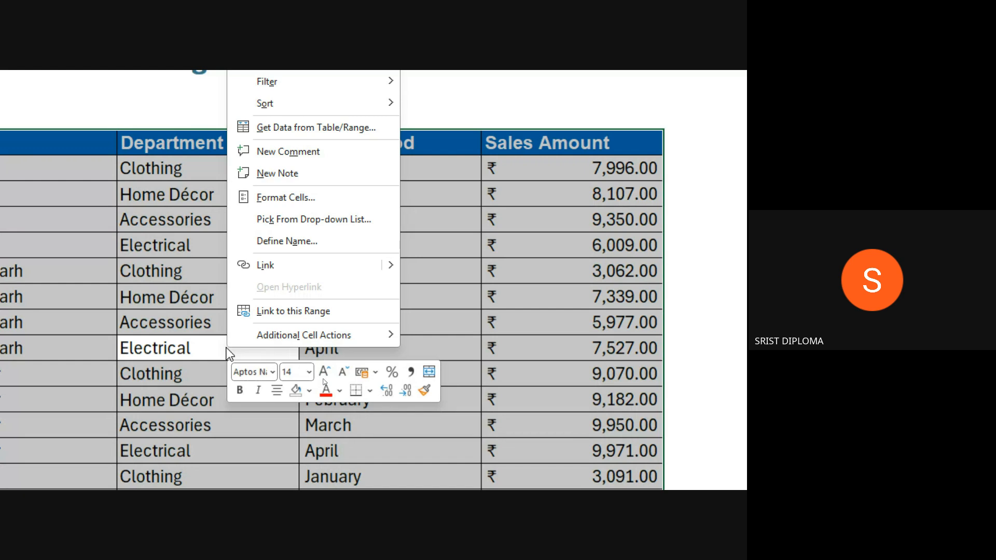
mouse_move(285, 104)
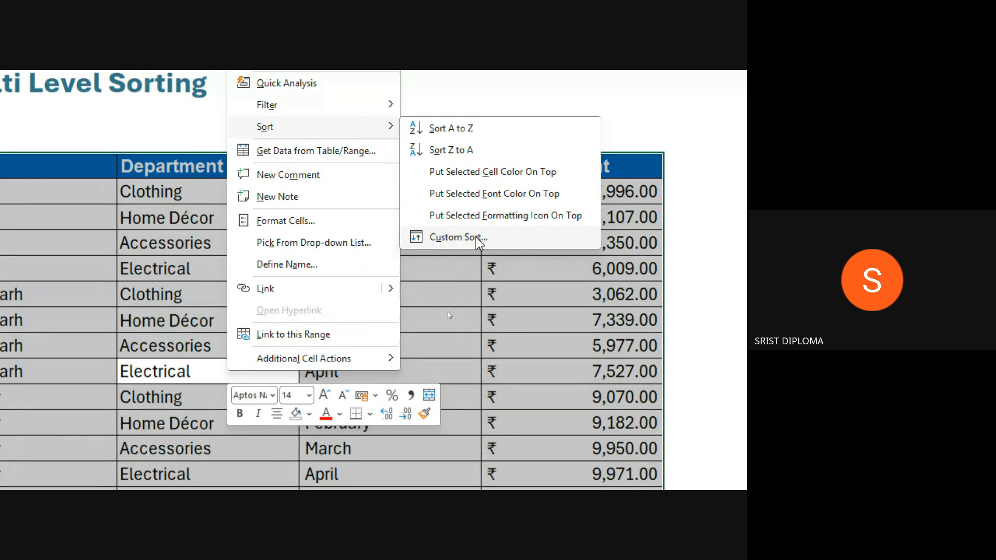
left_click(456, 237)
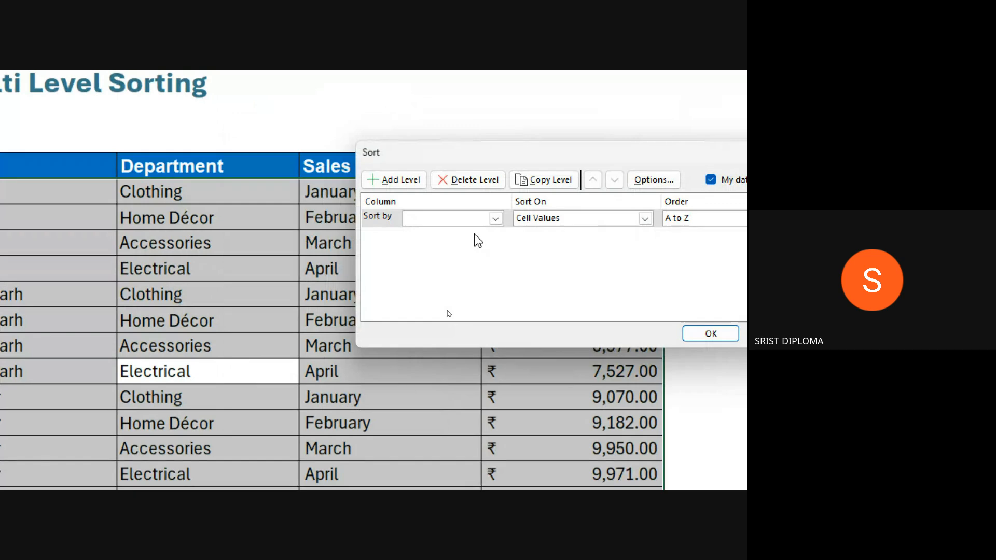
left_click_drag(246, 279, 287, 225)
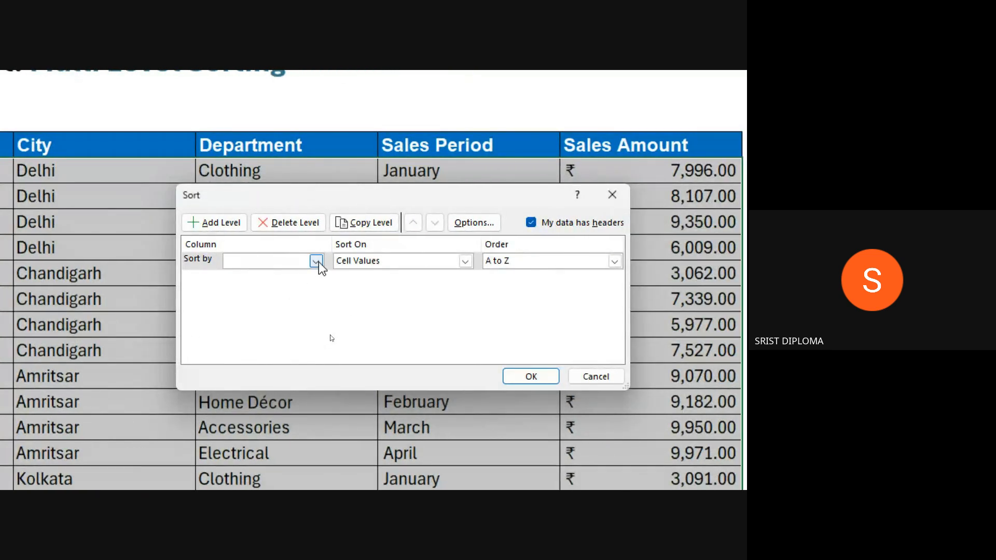
Set the first sort level to the Region column, sorted on Cell Values in A to Z order
left_click(316, 261)
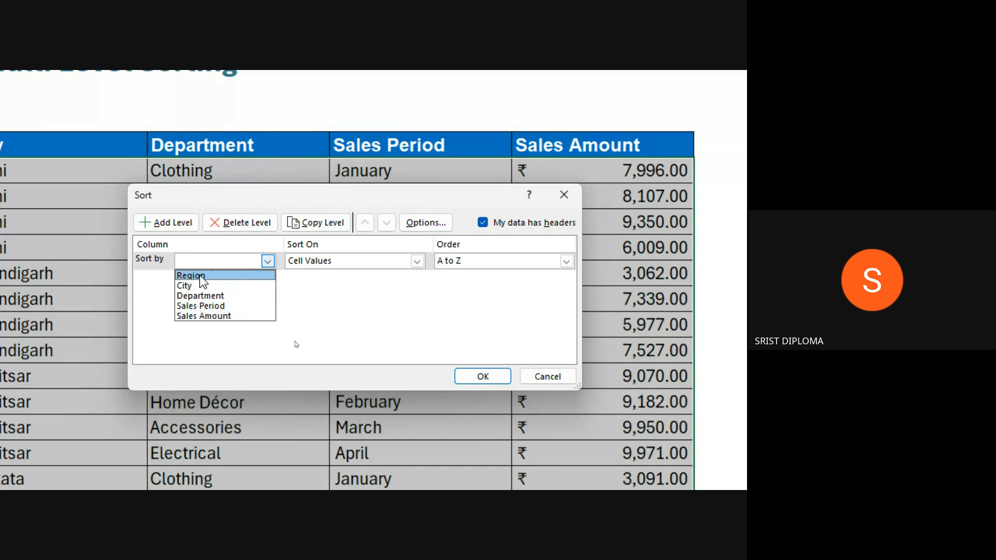
left_click(200, 275)
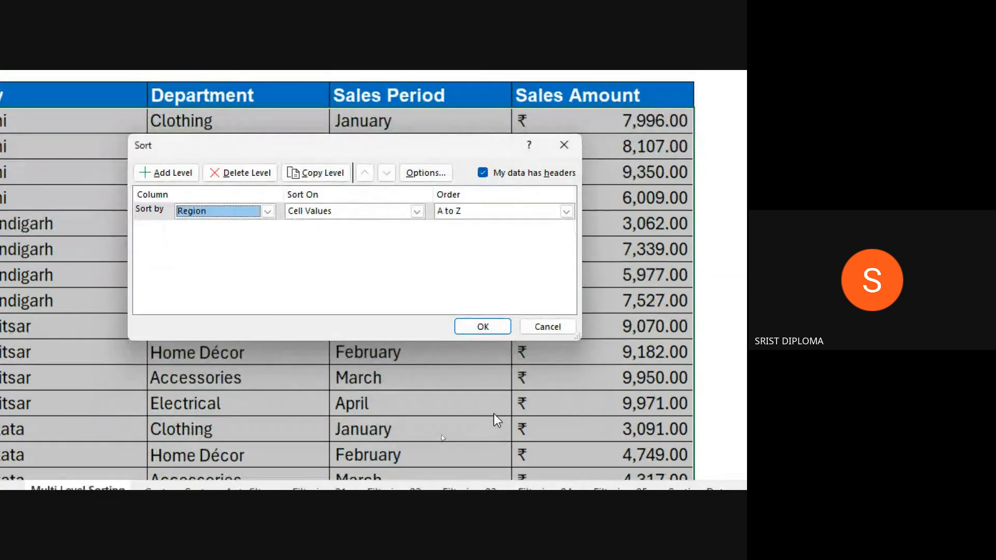
left_click(417, 211)
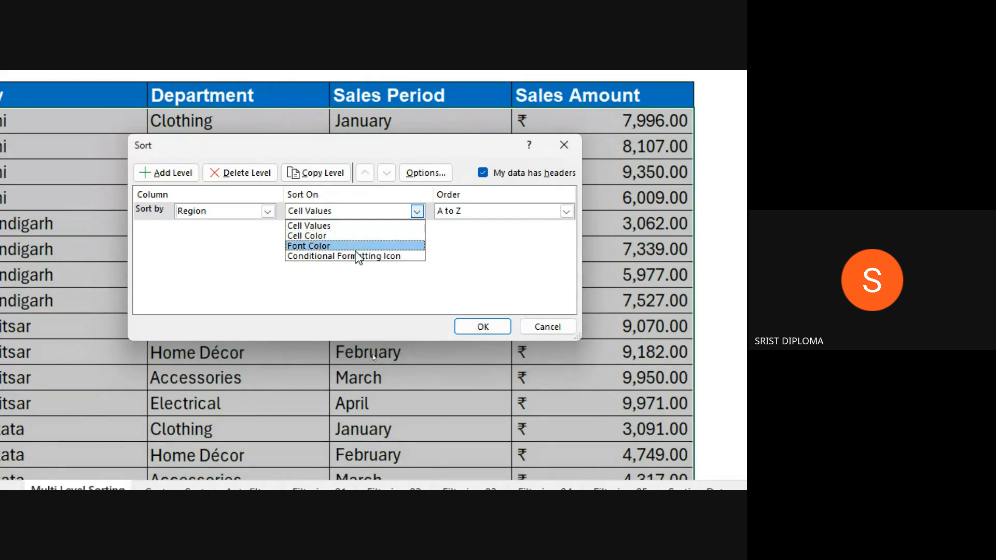
left_click(355, 226)
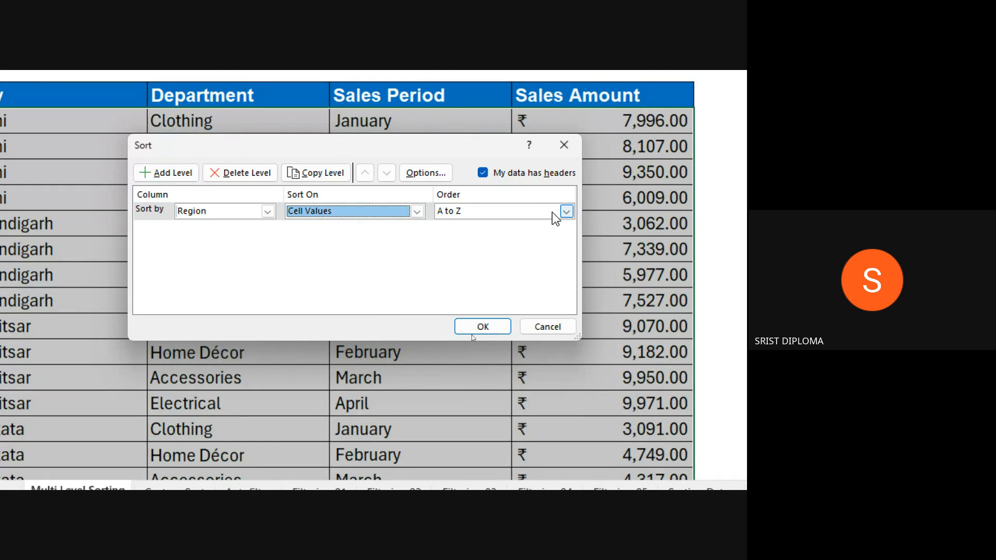
left_click(567, 212)
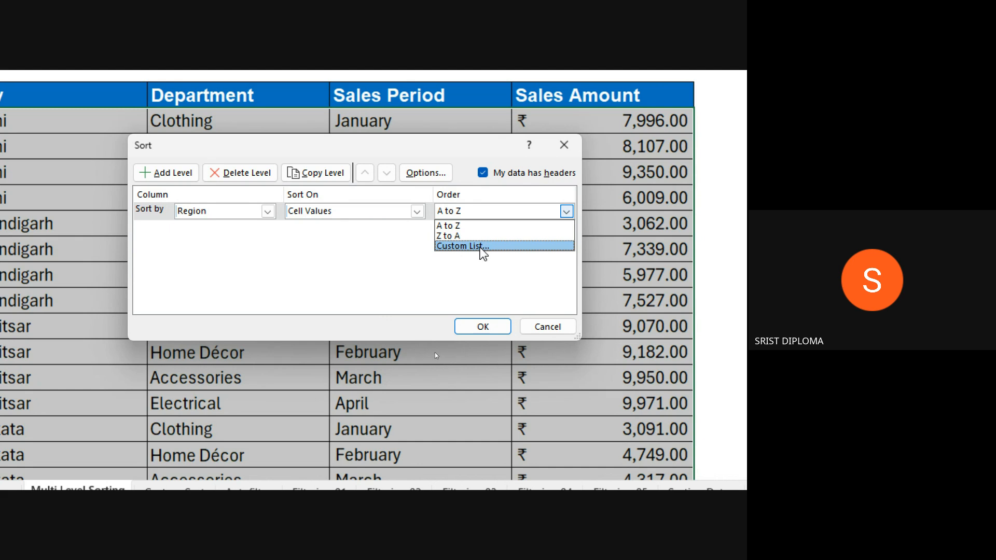
left_click(463, 226)
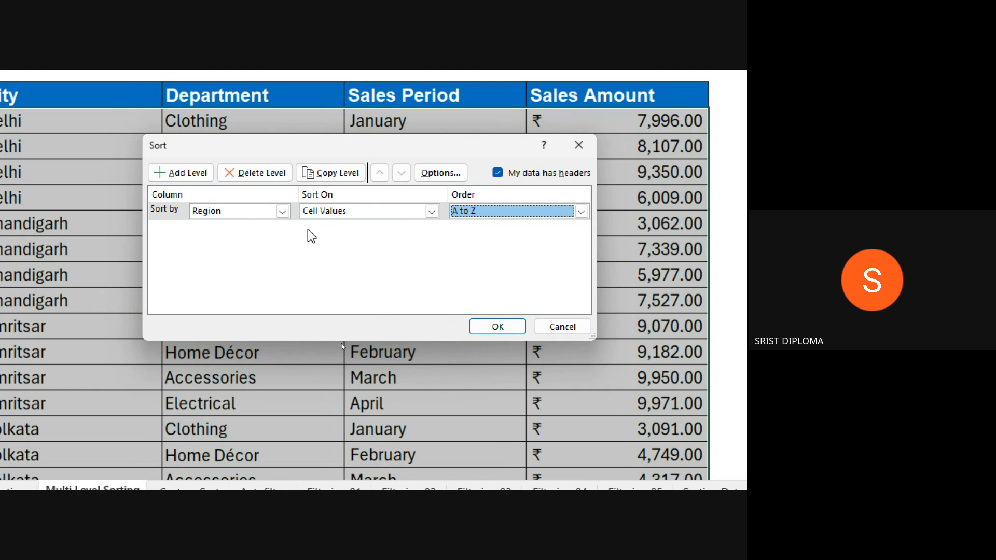
Add a second sort level by City on Cell Values, A to Z, and apply the sort to the list
left_click(191, 172)
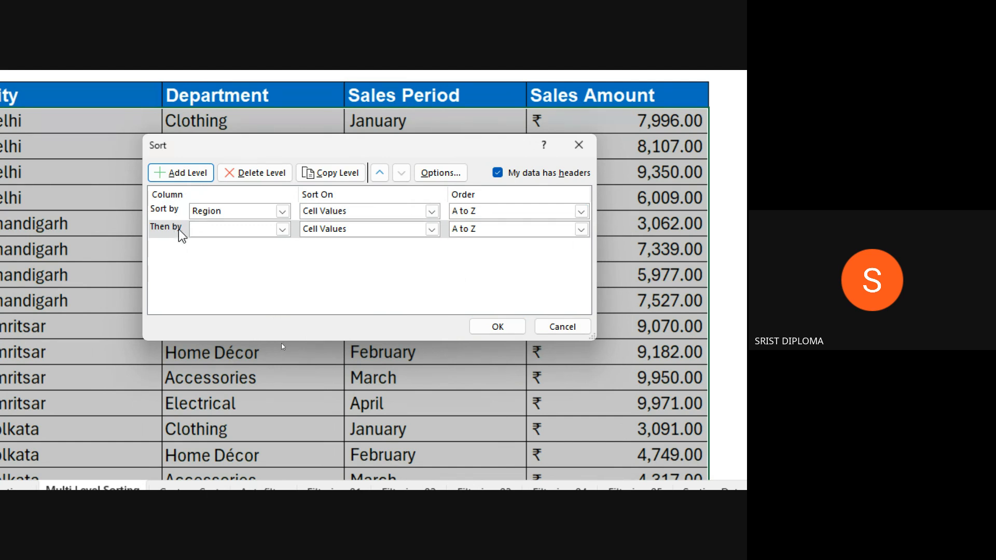
left_click(282, 229)
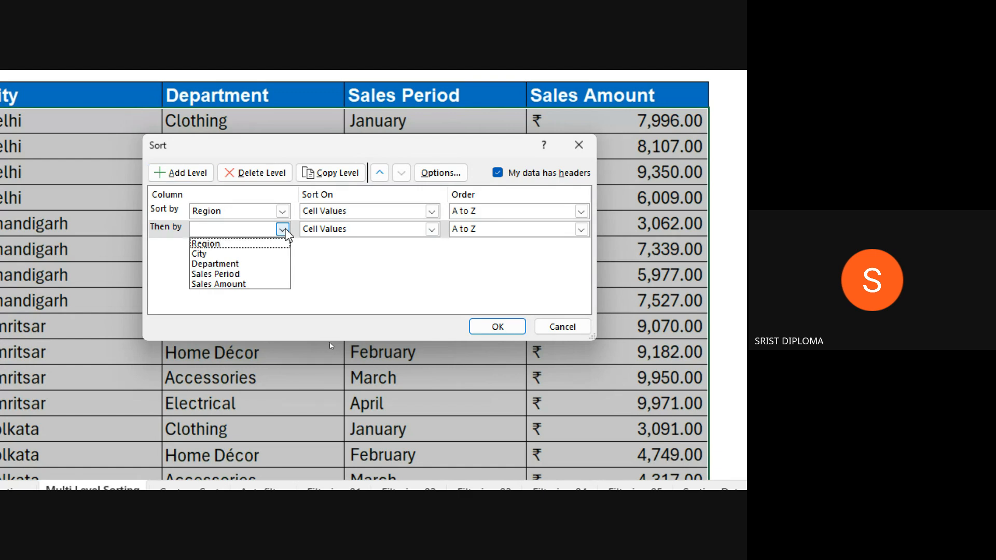
left_click(228, 254)
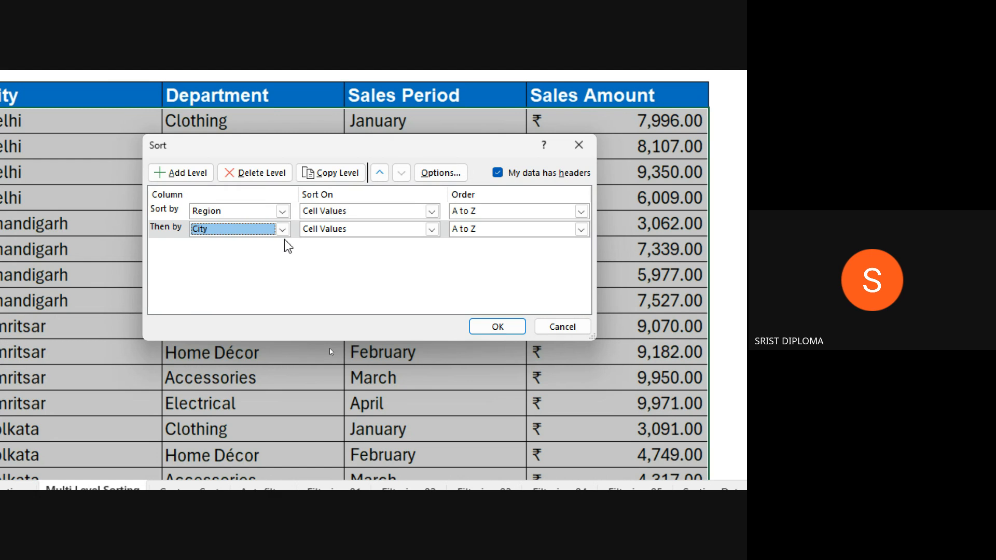
left_click(497, 328)
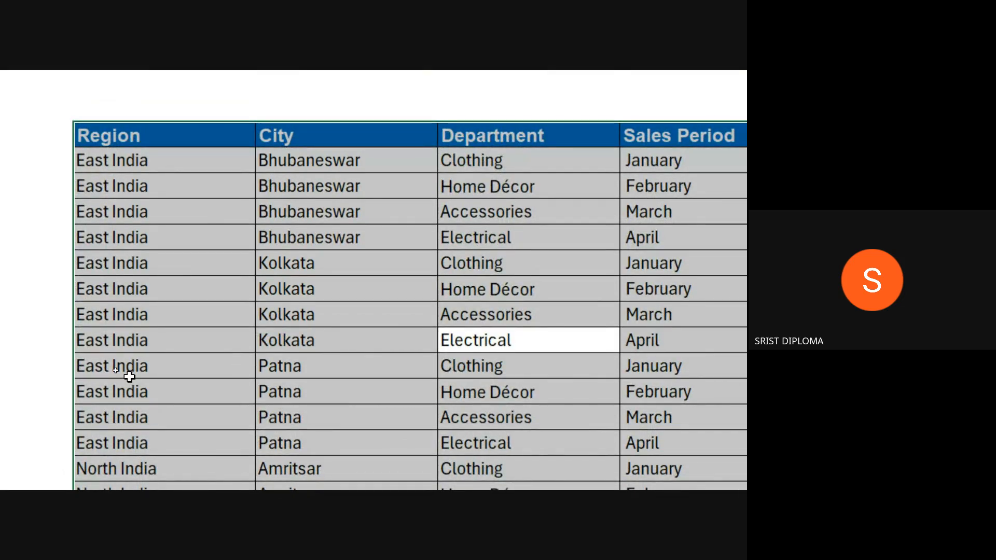
Highlight the East India records and the North India records in turn to examine the city order within each region
left_click_drag(134, 161, 360, 413)
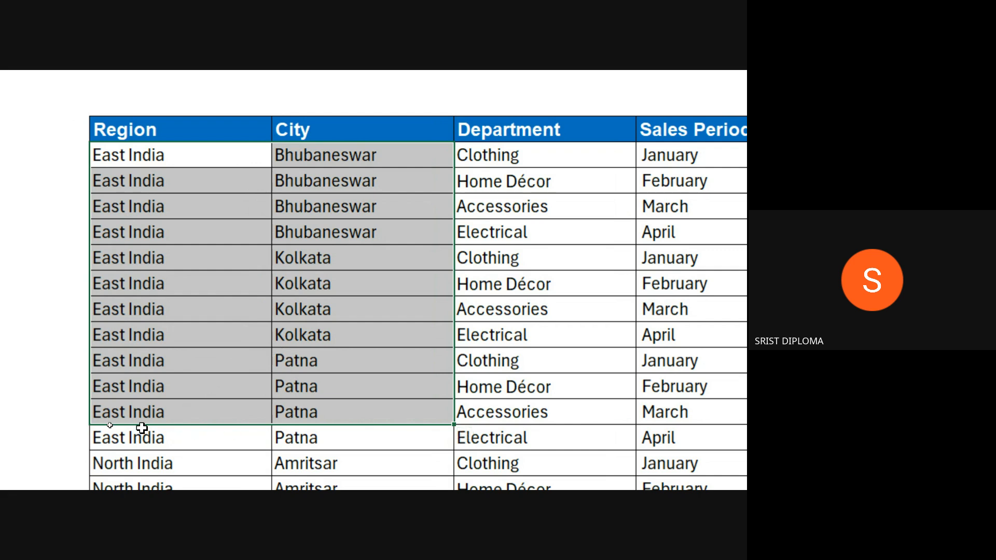
left_click_drag(125, 161, 329, 422)
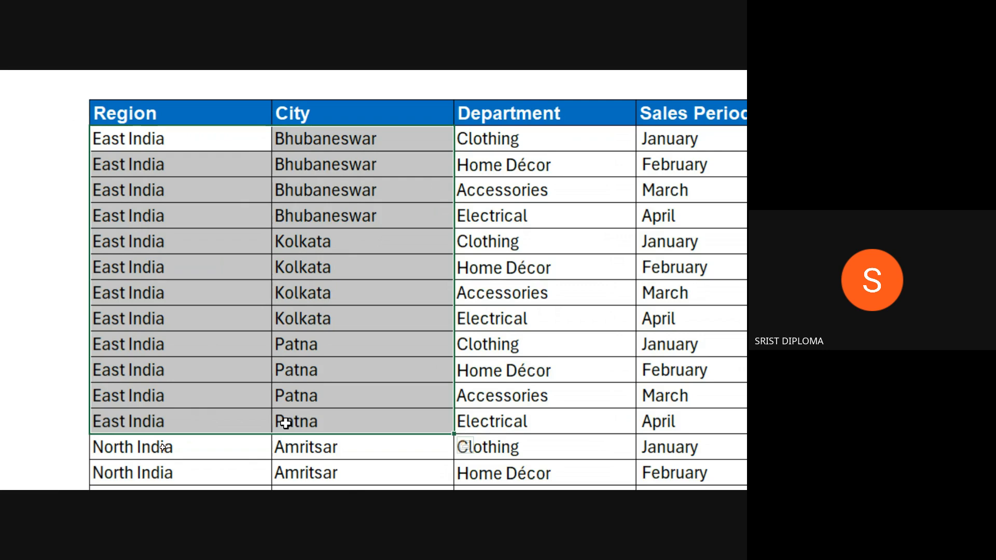
scroll(213, 395, "down", 3)
scroll(210, 381, "down", 1)
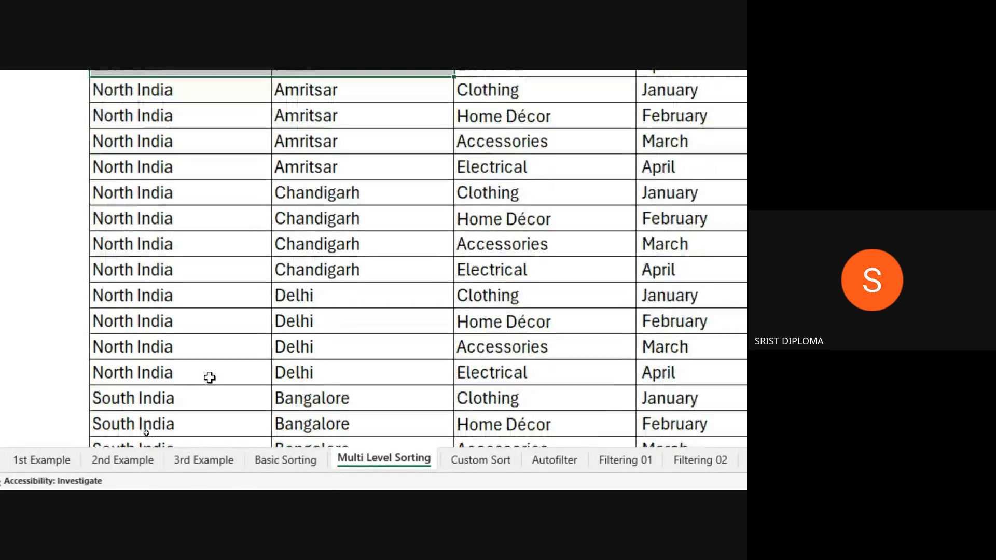
left_click(137, 90)
left_click_drag(136, 140, 337, 424)
left_click(327, 419)
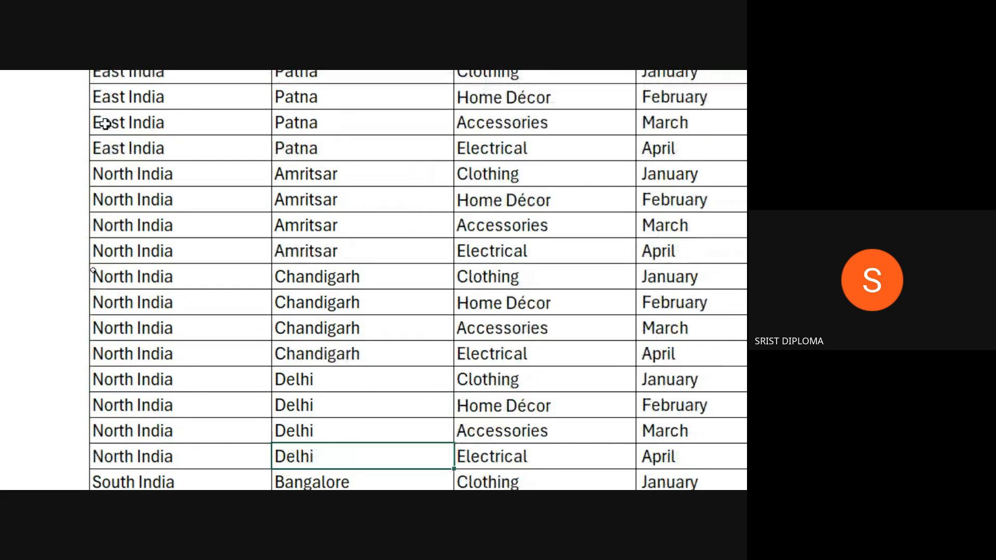
left_click_drag(107, 115, 283, 416)
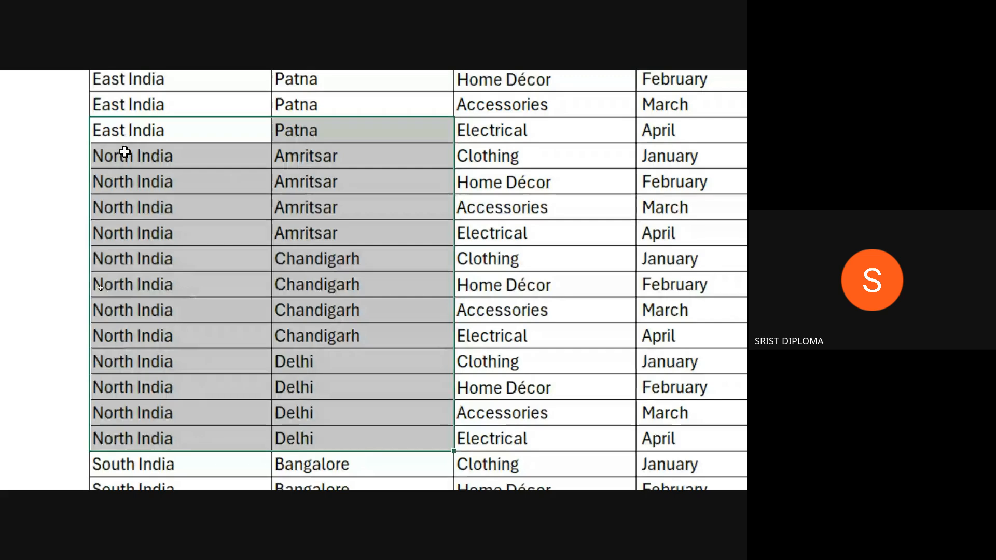
left_click_drag(125, 156, 122, 409)
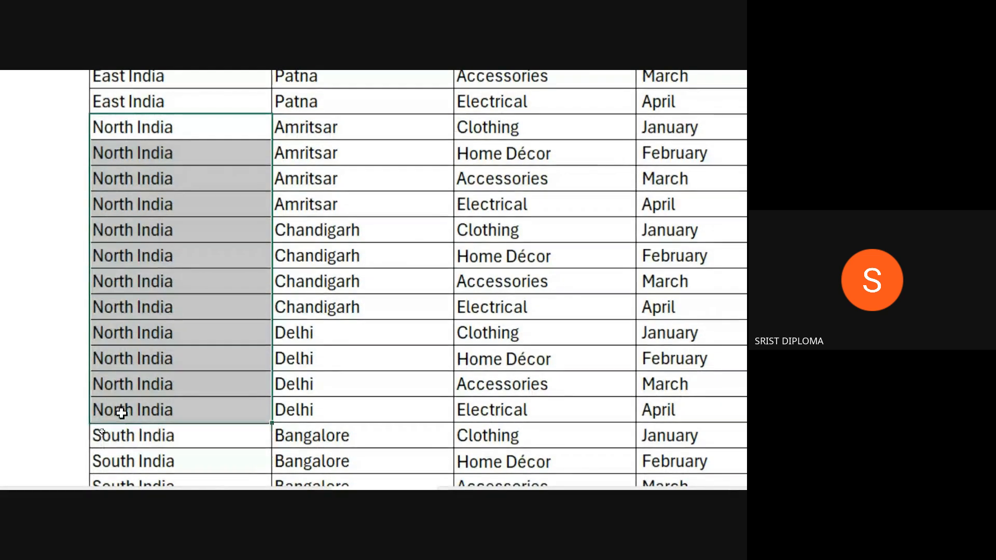
scroll(311, 124, "up", 1)
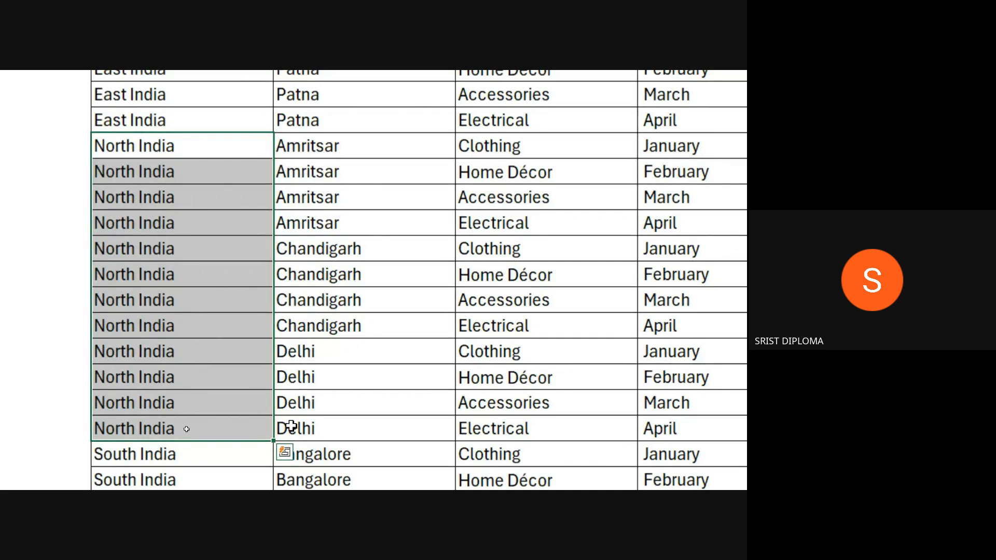
Highlight the Region and City cells of the South India records to check their city order, comparing with the North India records above
scroll(168, 185, "down", 4)
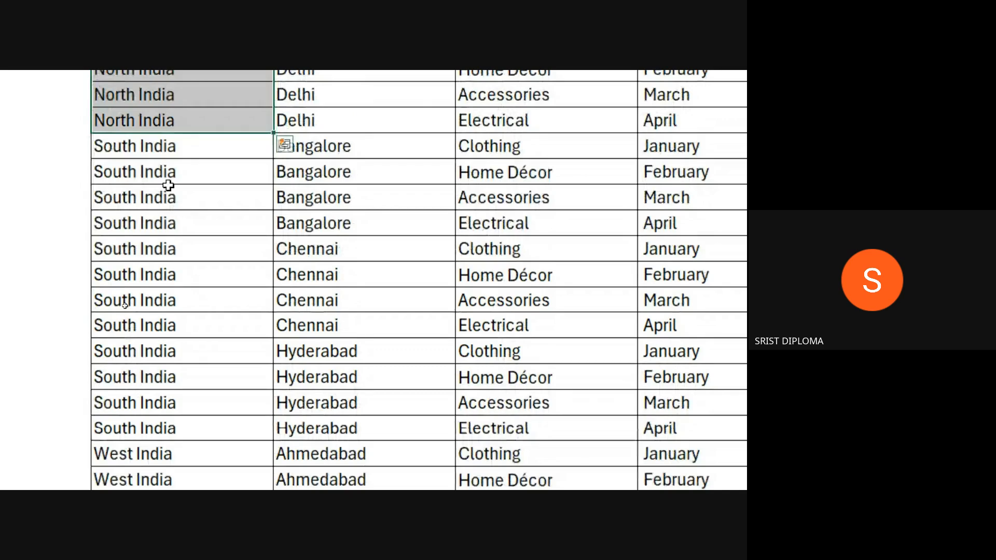
left_click_drag(150, 142, 320, 427)
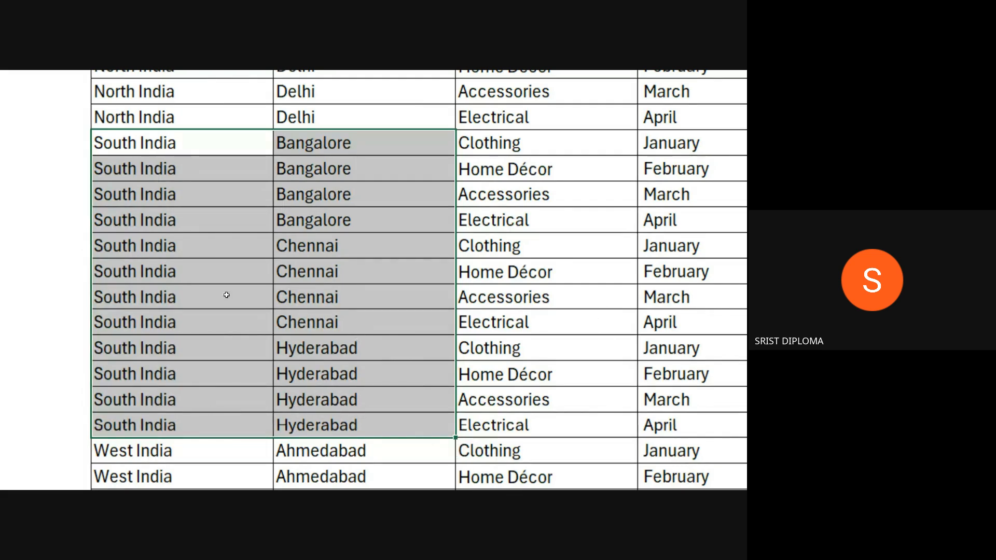
scroll(325, 123, "up", 1)
scroll(326, 122, "up", 1)
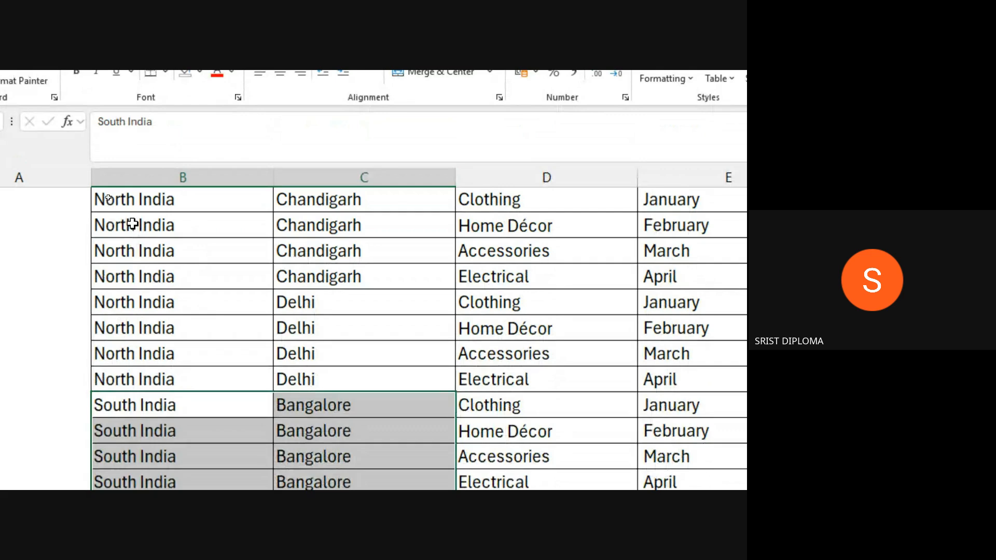
Highlight all East India records across every column to examine how the cities are ordered within that region
scroll(416, 333, "up", 6)
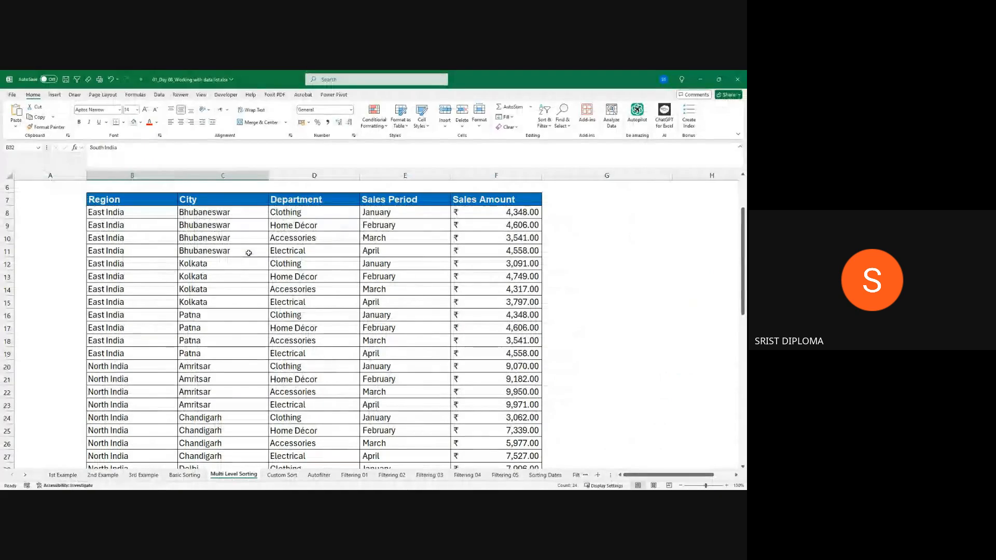
left_click_drag(133, 213, 456, 352)
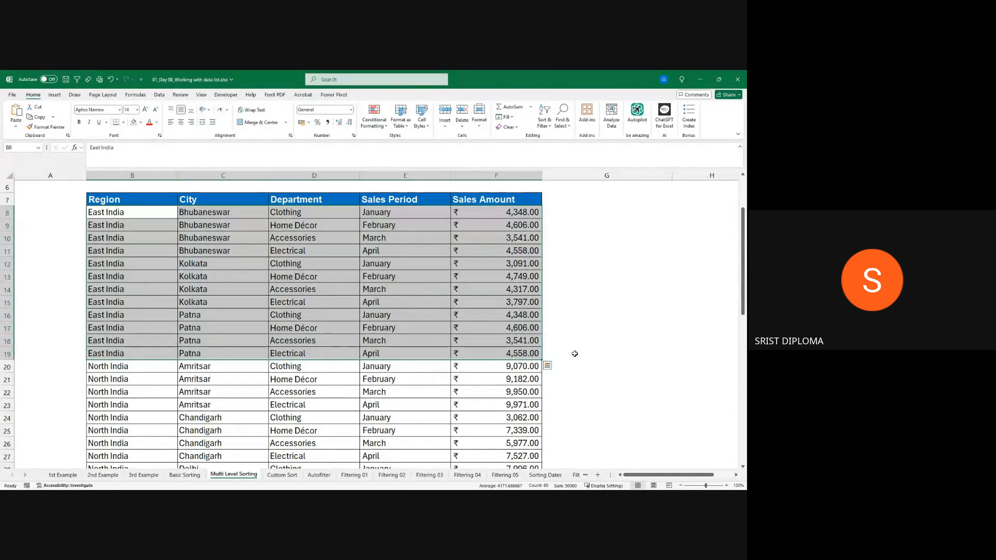
scroll(601, 346, "up", 1)
left_click(528, 370)
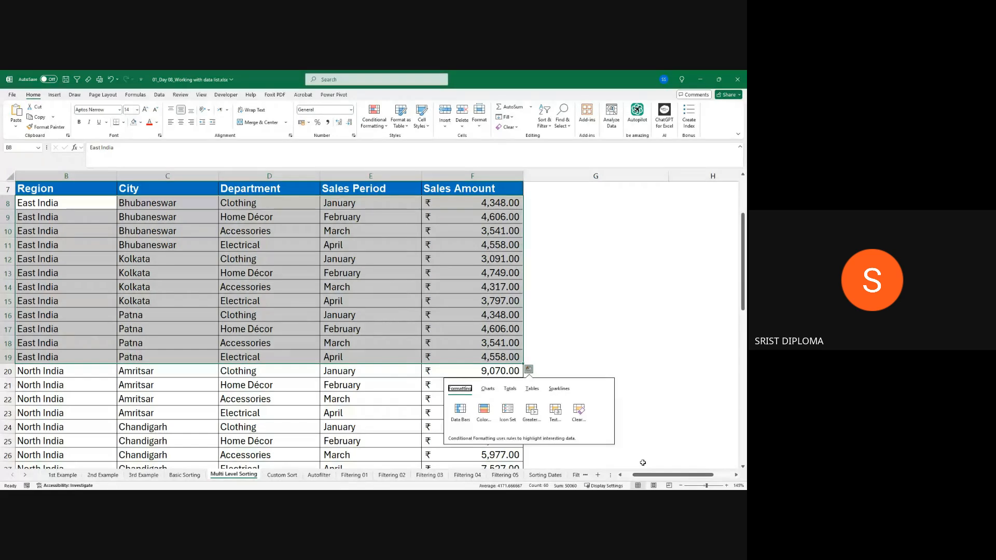
scroll(218, 295, "left", 1)
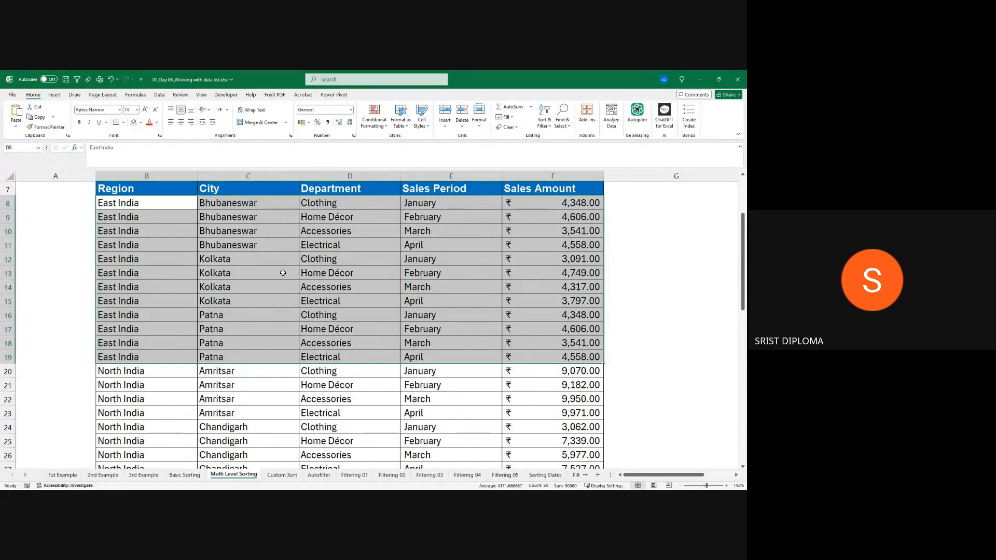
Open a custom sort for the whole sales list and insert an additional City level, A to Z, directly below the Region level
left_click(239, 333)
key("ctrl+a")
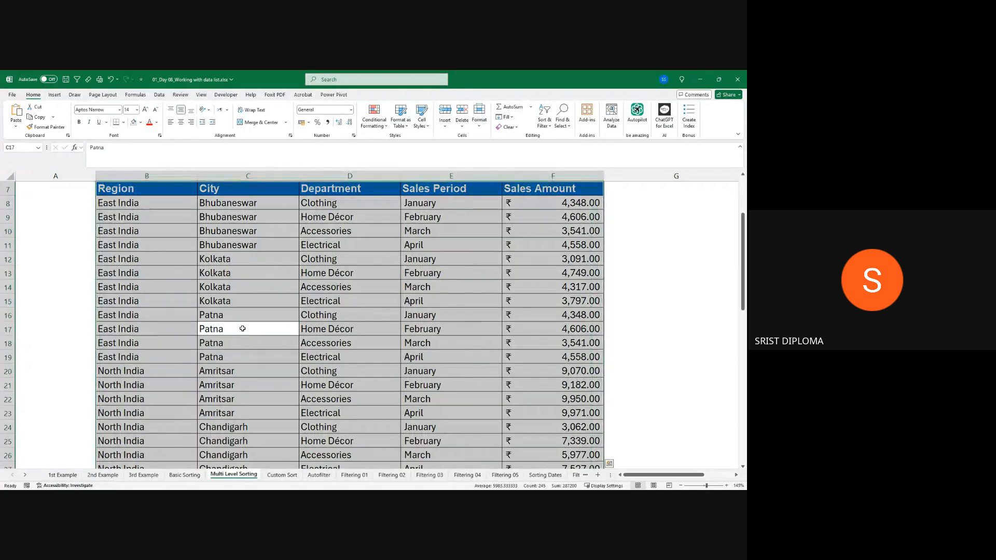
right_click(252, 323)
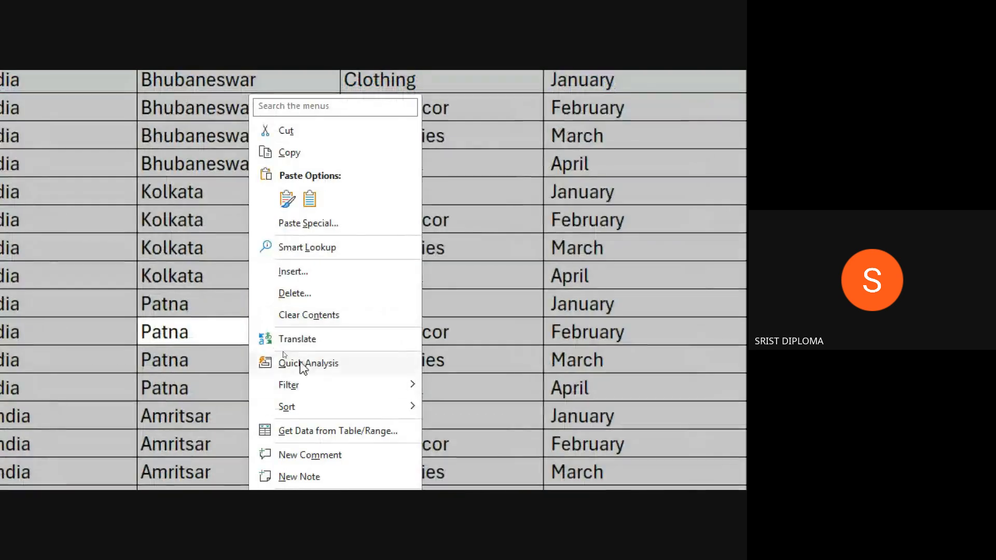
mouse_move(325, 366)
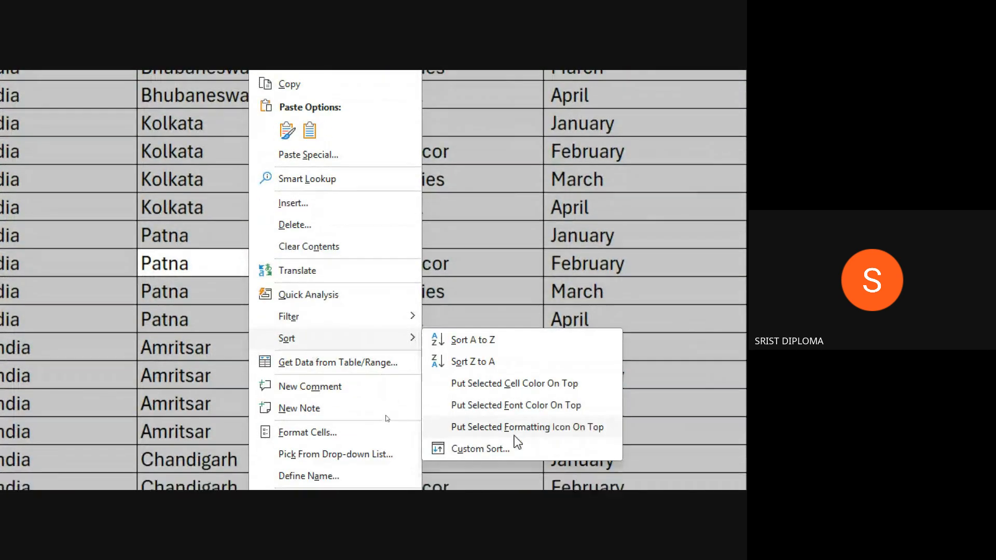
left_click(505, 462)
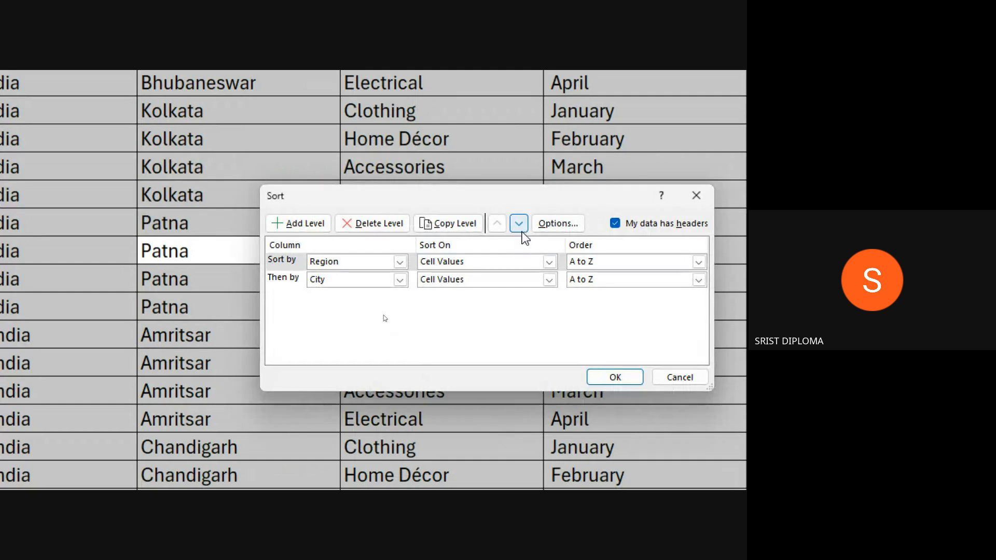
left_click_drag(486, 203, 404, 181)
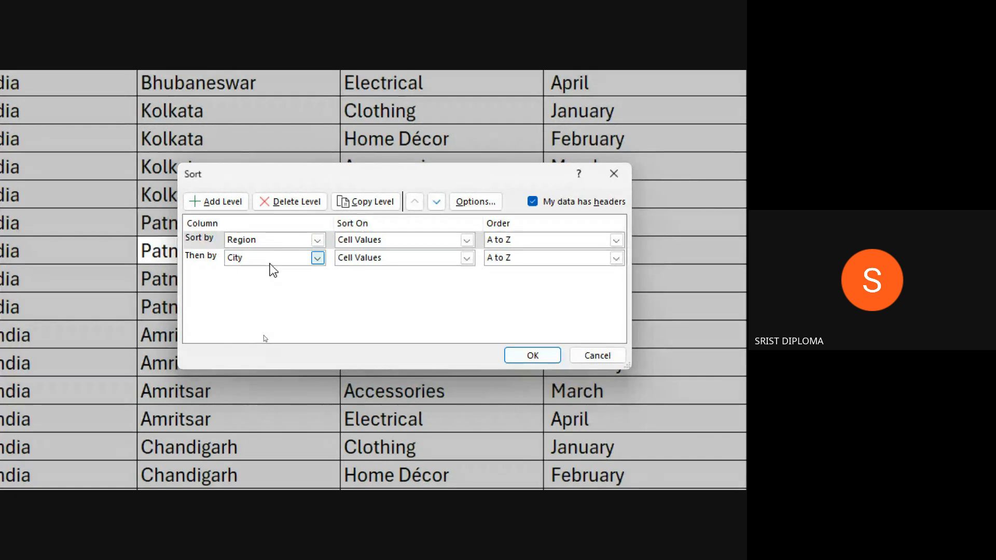
left_click(223, 202)
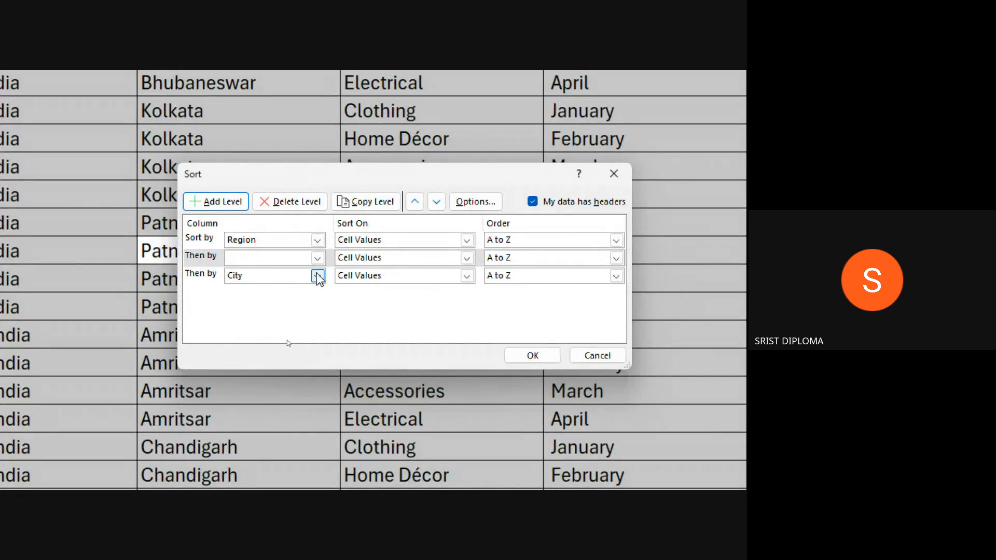
left_click(318, 258)
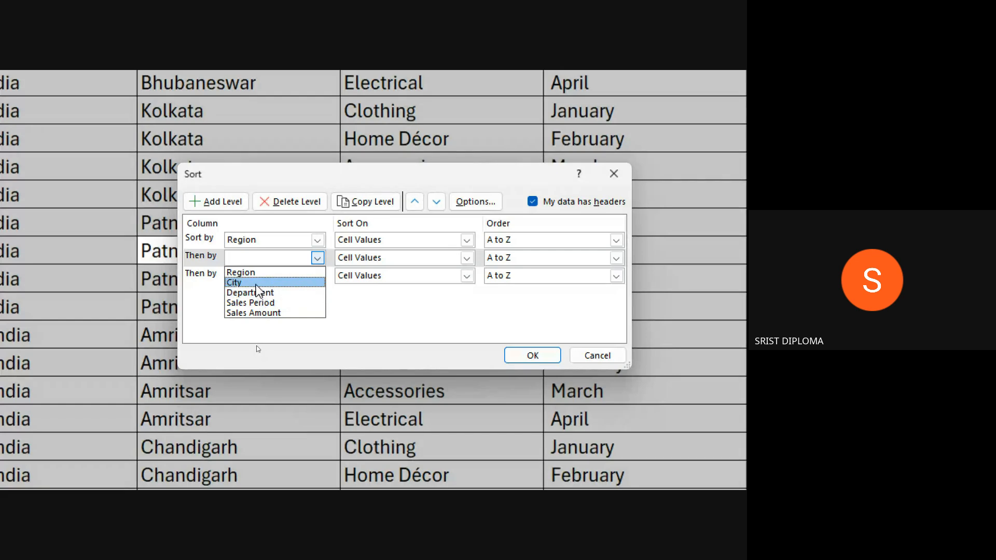
left_click(257, 283)
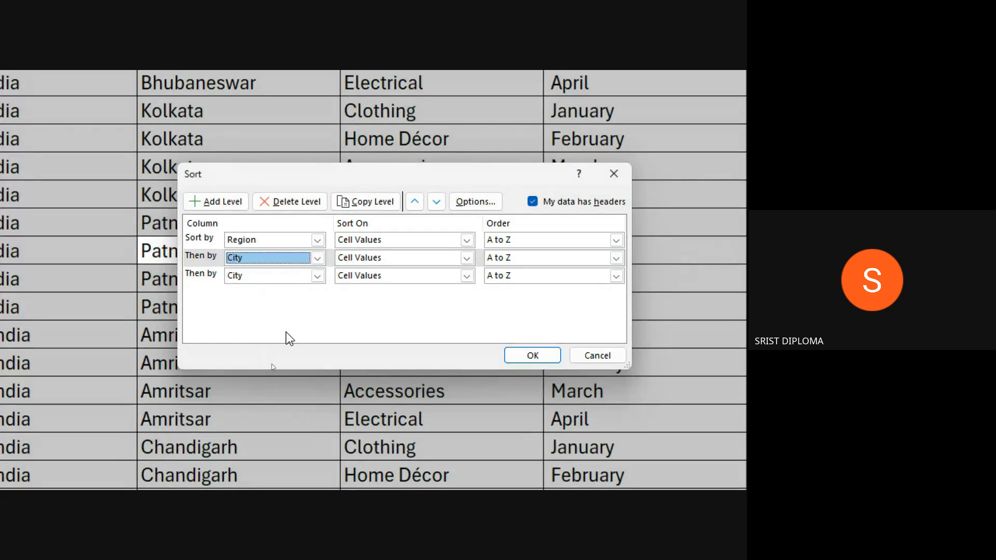
left_click(317, 275)
left_click(264, 301)
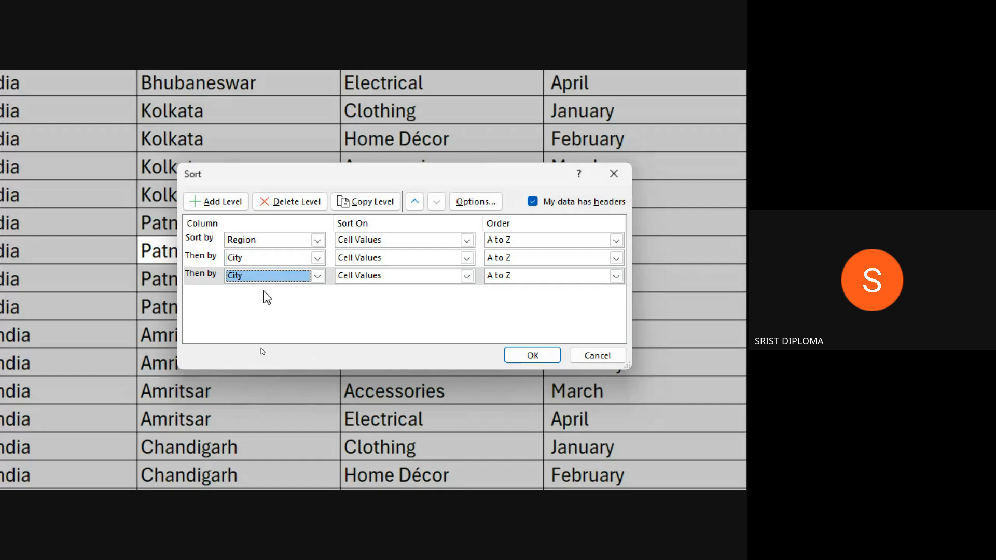
Change the third sort level to Sales Amount on Cell Values, ordered Largest to Smallest, and apply the sort
left_click(317, 276)
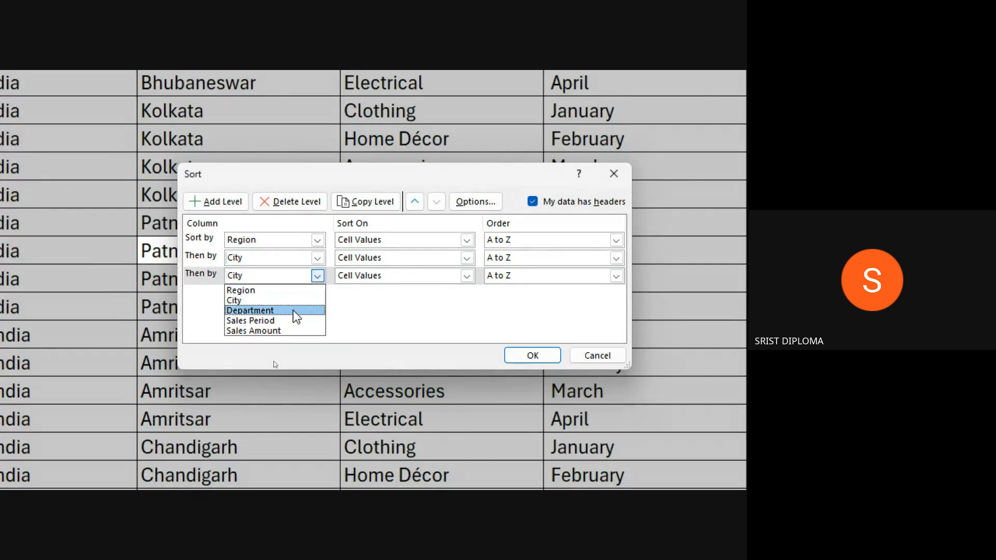
left_click(273, 332)
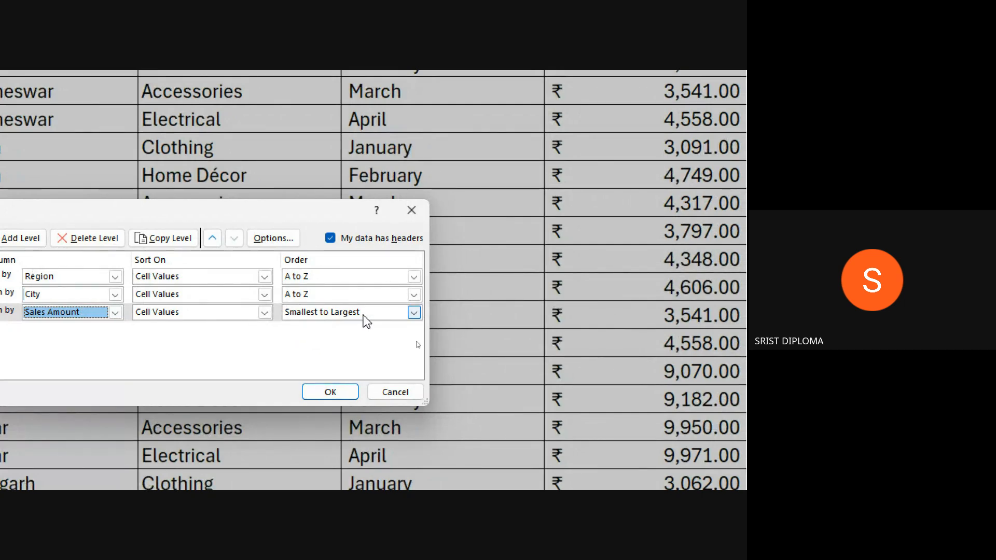
left_click(414, 313)
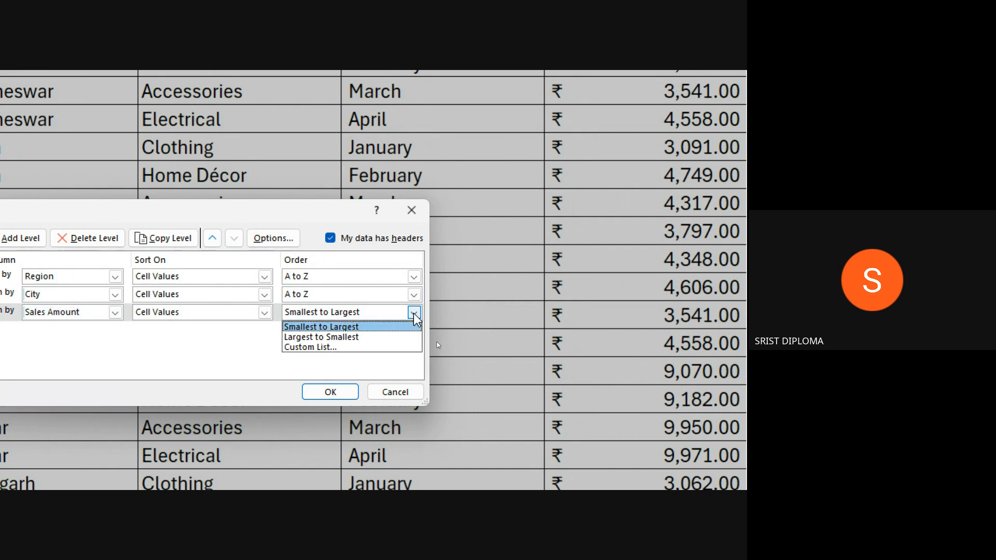
left_click(333, 337)
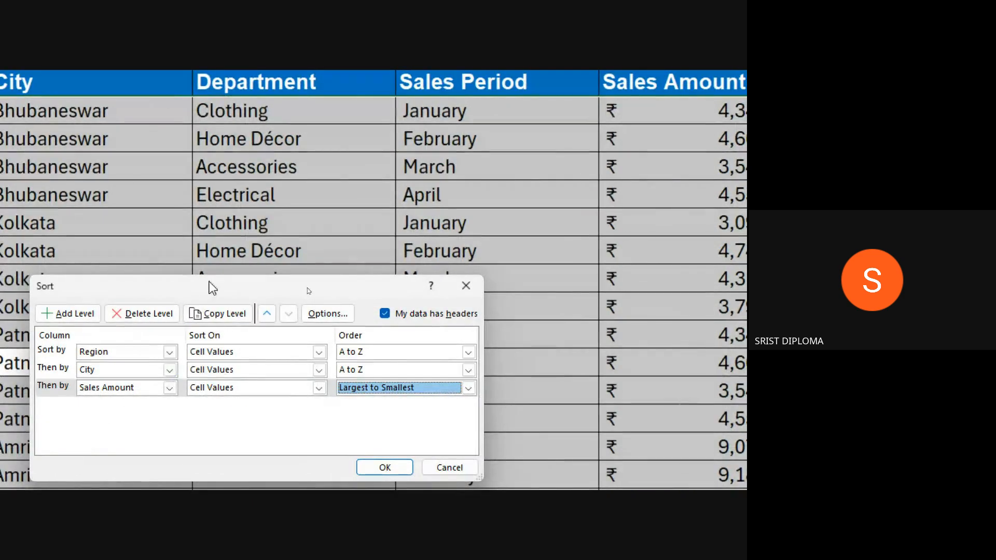
left_click_drag(85, 297, 89, 220)
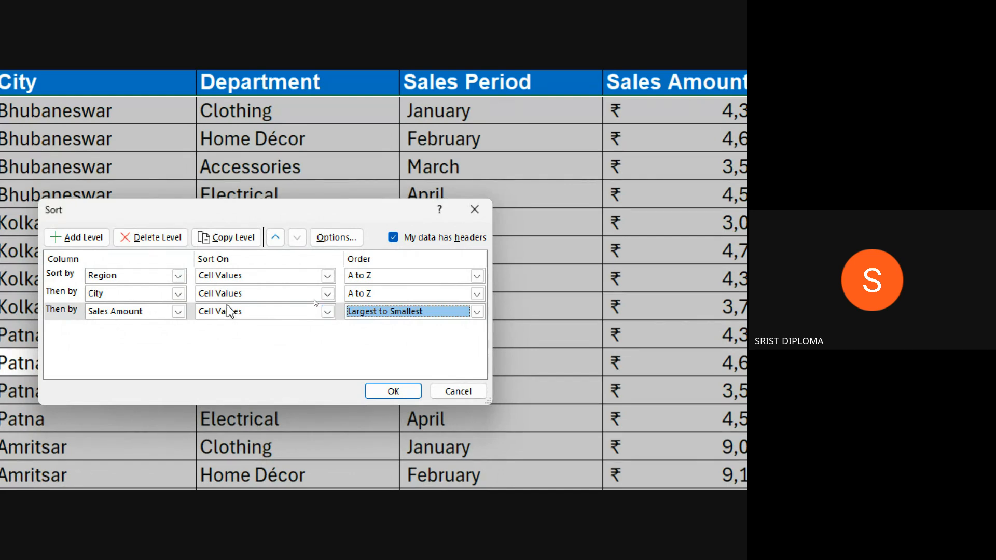
left_click(402, 396)
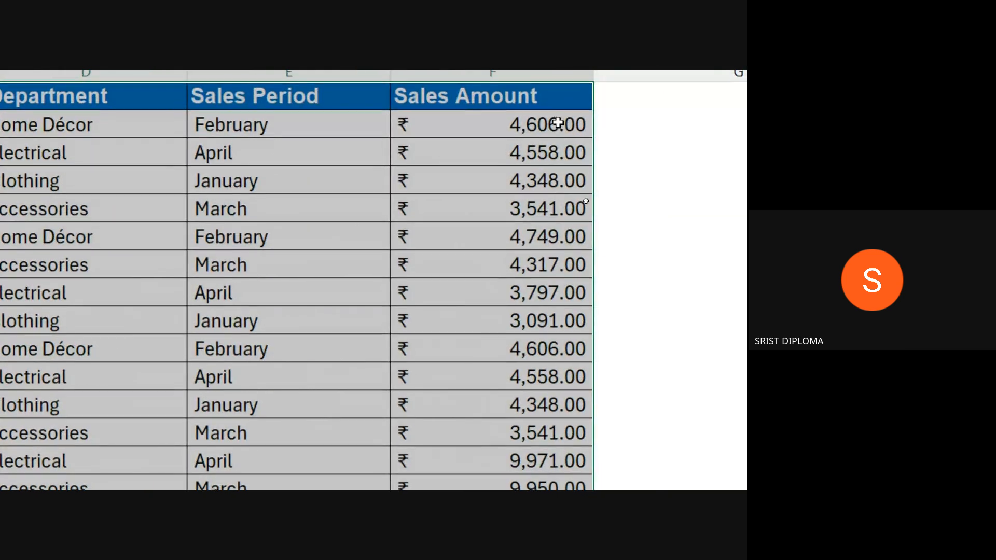
Highlight the first city's sales amounts and the complete Kolkata records to check the amount order within each city
left_click_drag(489, 124, 476, 205)
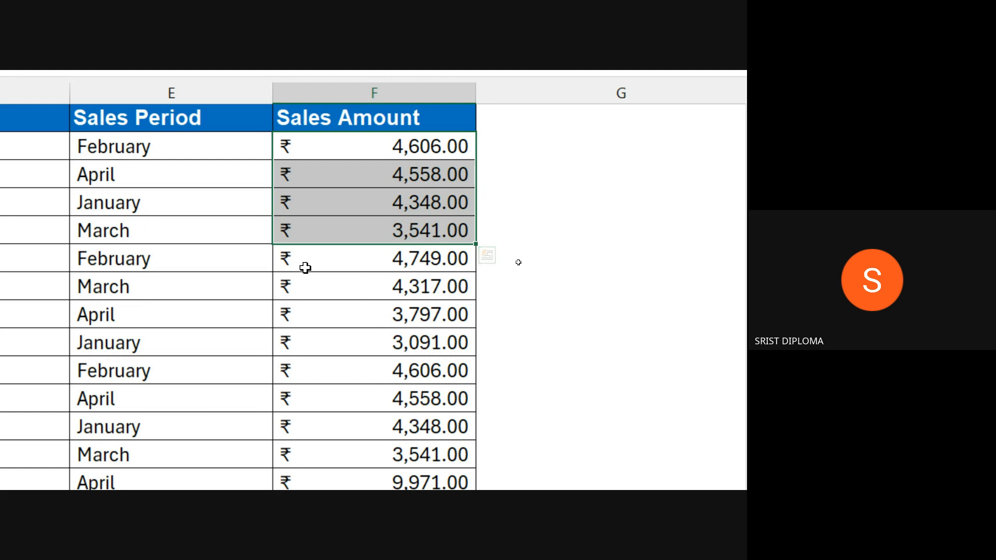
left_click_drag(309, 266, 94, 398)
left_click_drag(94, 343, 94, 336)
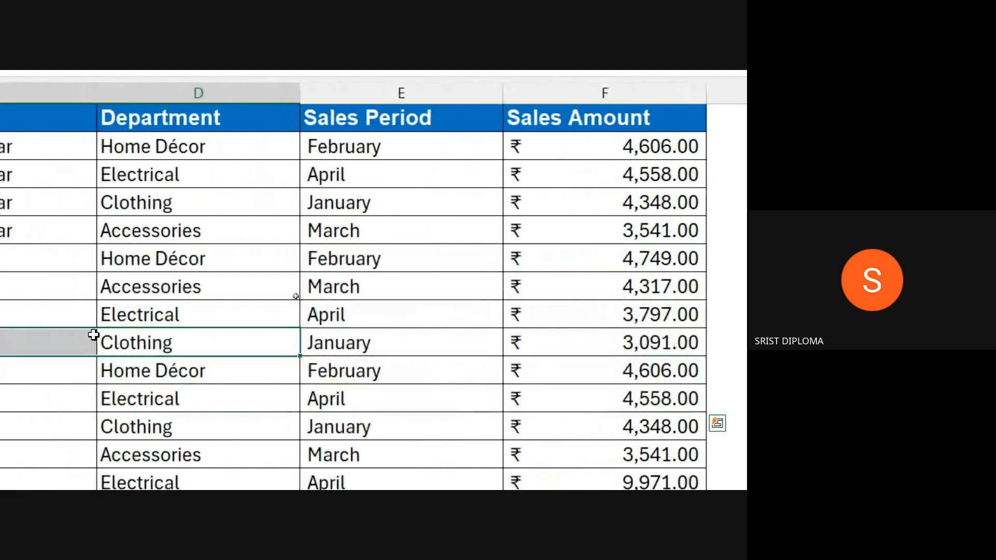
left_click_drag(95, 254, 636, 342)
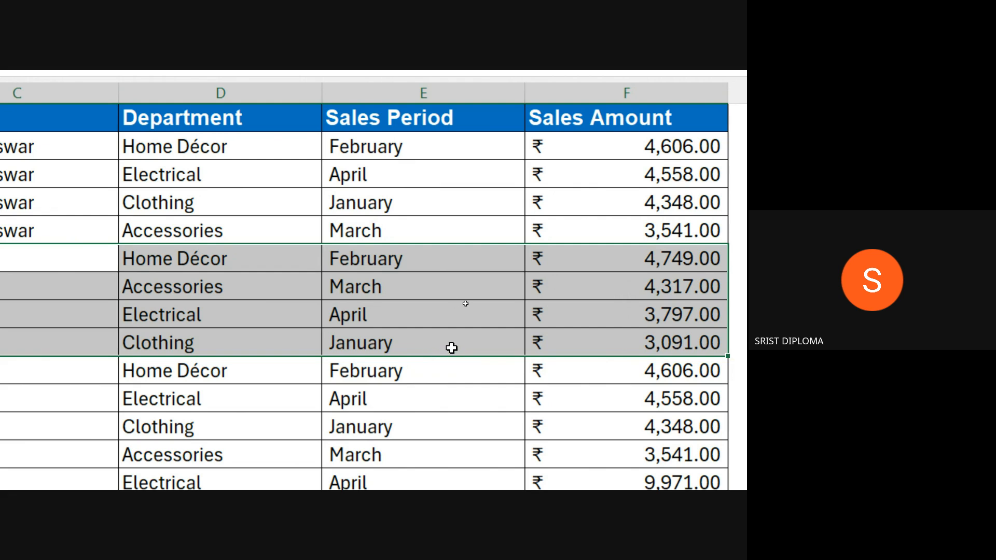
key("ctrl+q")
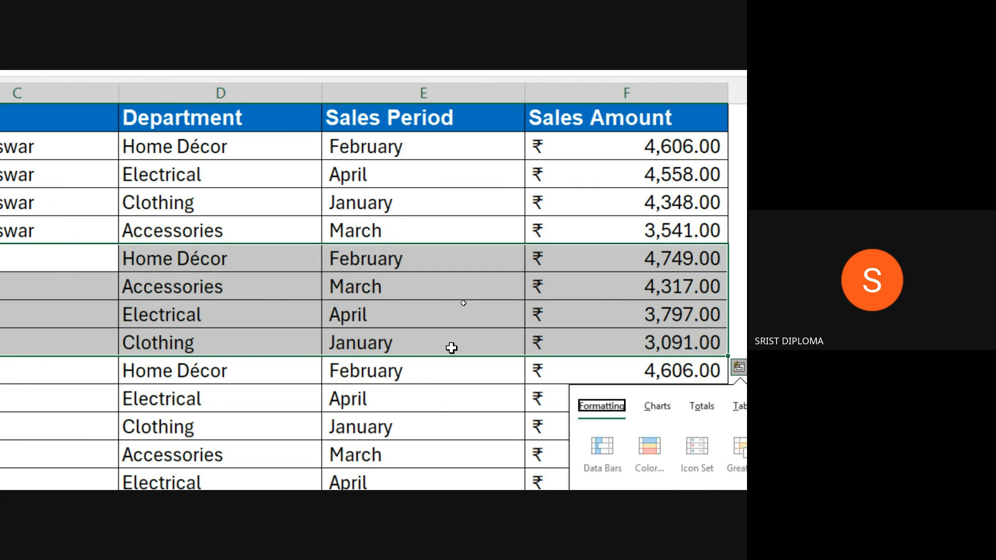
key("Escape")
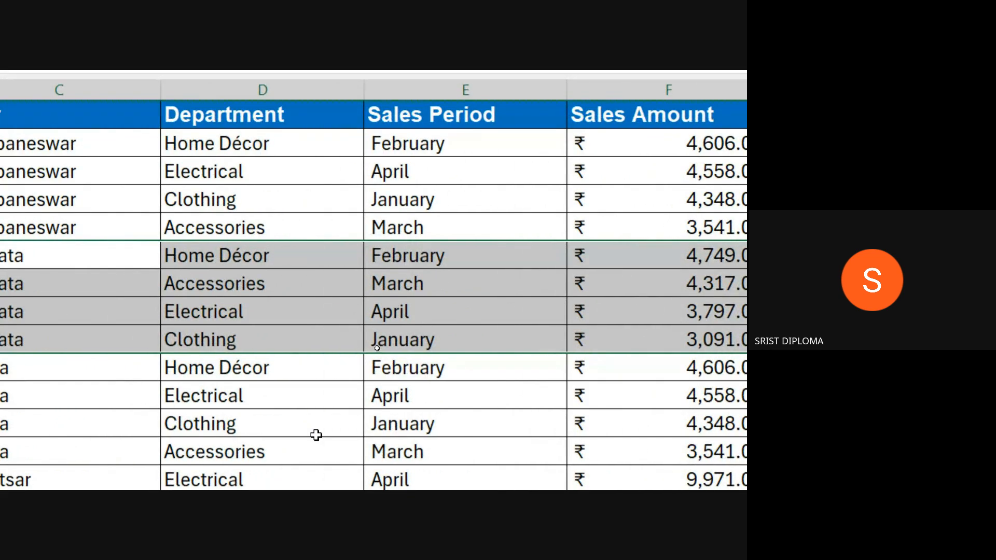
Reopen the custom sort for the whole list and delete the City and Sales Amount levels, keeping only Region
left_click(342, 426)
key("ctrl+a")
right_click(331, 279)
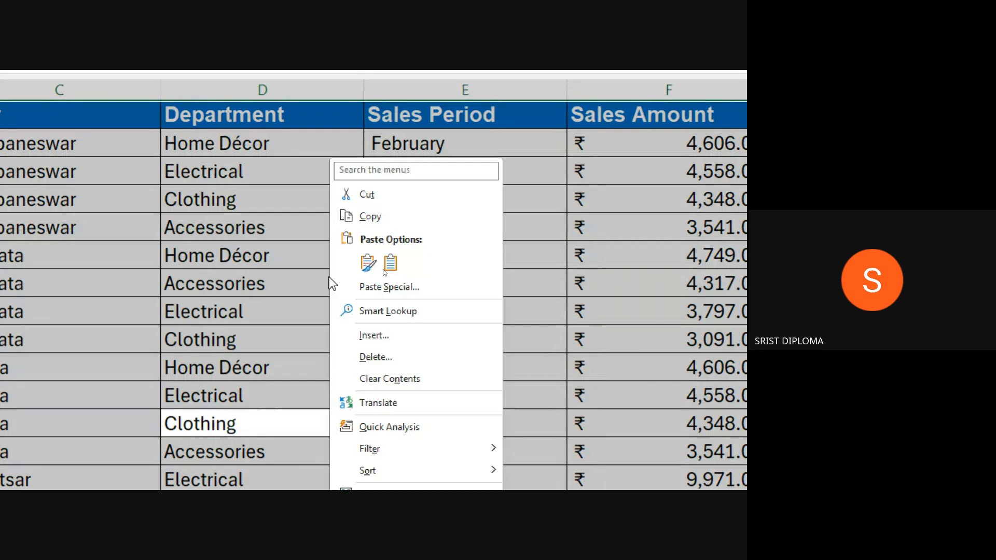
mouse_move(417, 431)
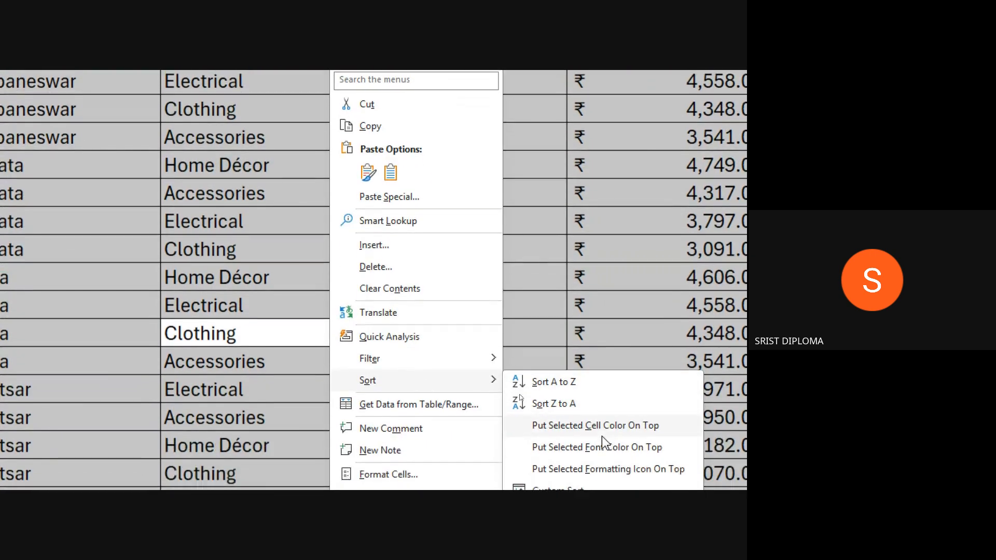
left_click(581, 442)
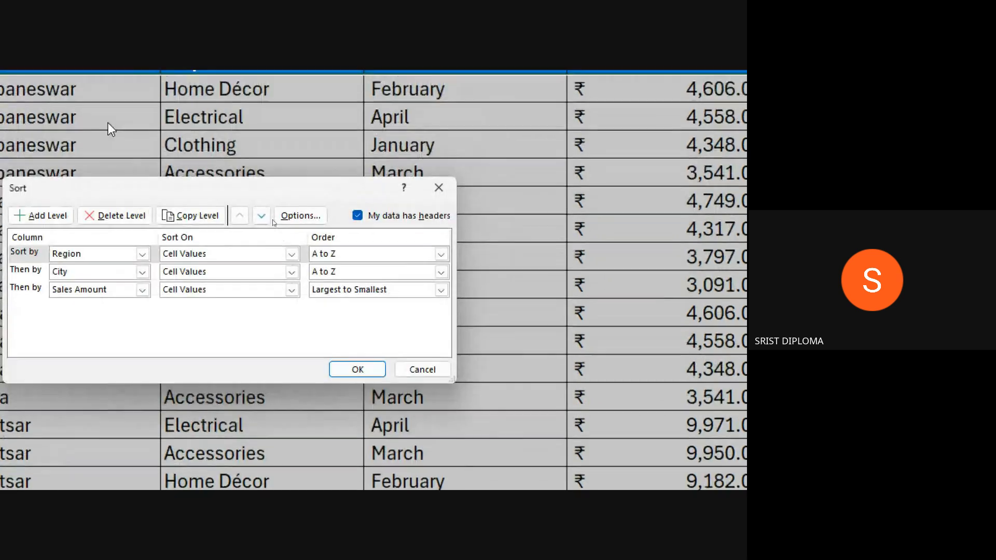
left_click_drag(140, 186, 200, 184)
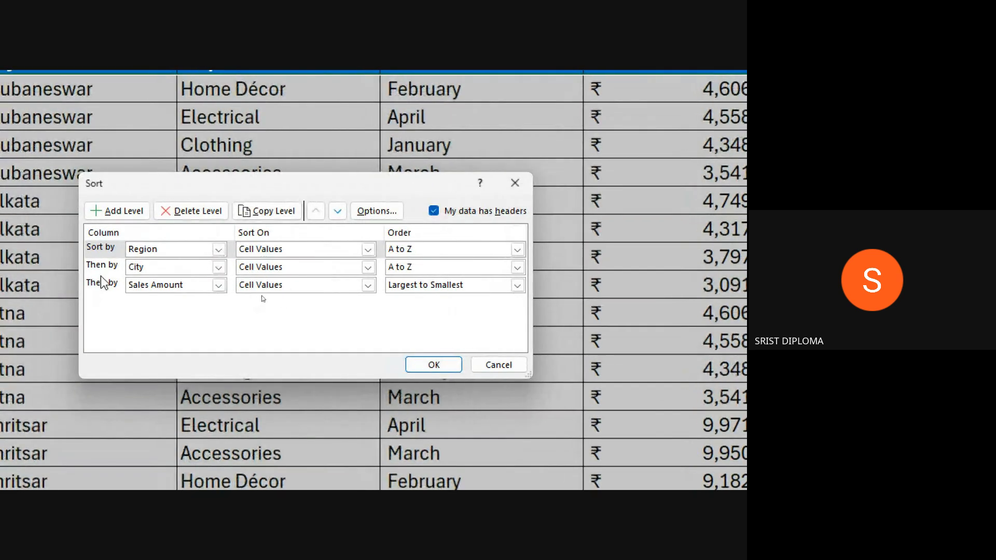
left_click(98, 265)
left_click(184, 213)
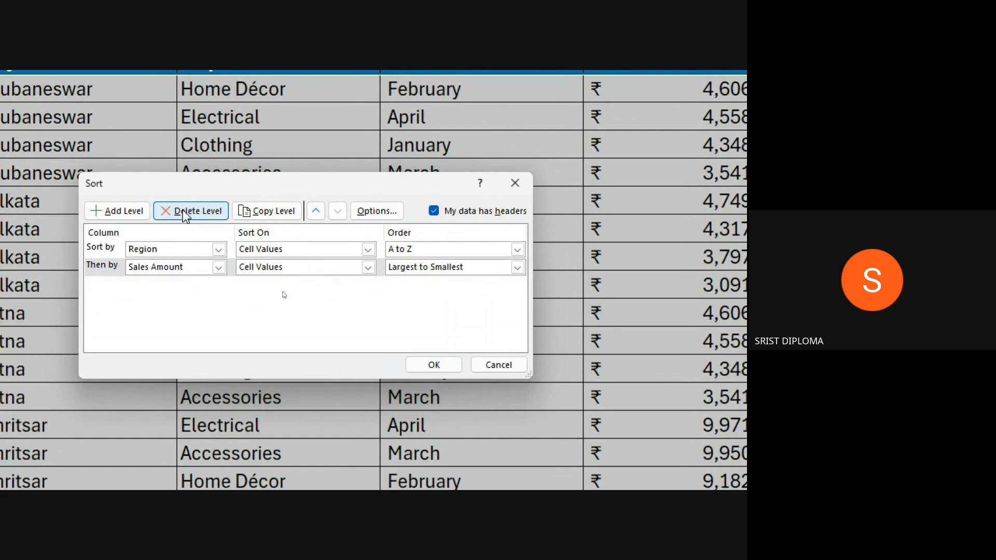
left_click(100, 267)
left_click(197, 212)
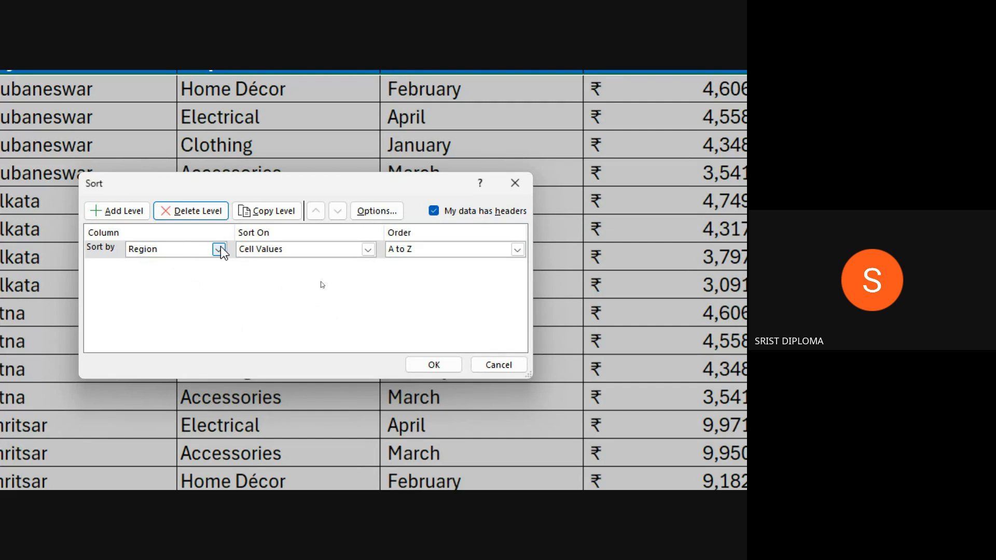
Add a second sort level by Department, A to Z, and a third level by Sales Amount
left_click(118, 210)
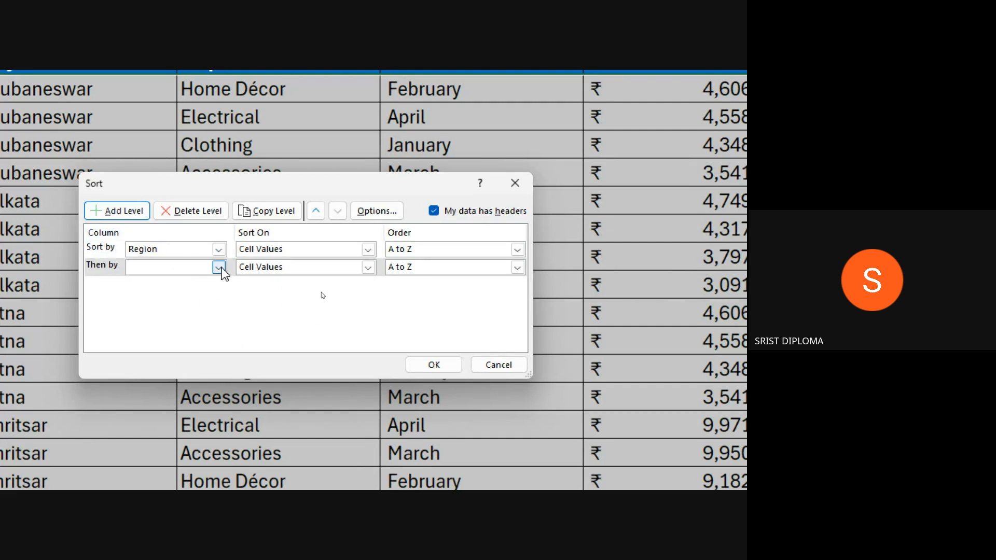
left_click(219, 267)
left_click(185, 305)
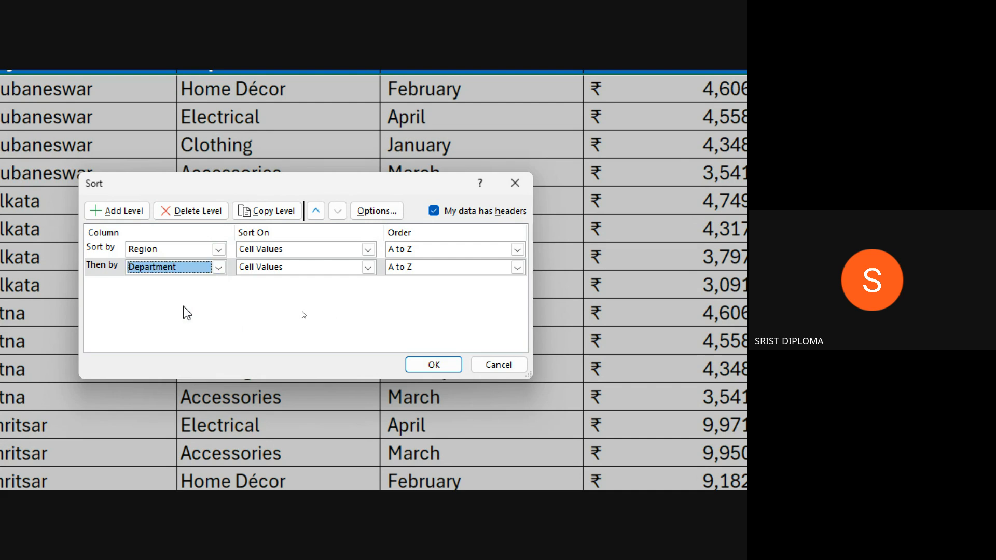
left_click(124, 210)
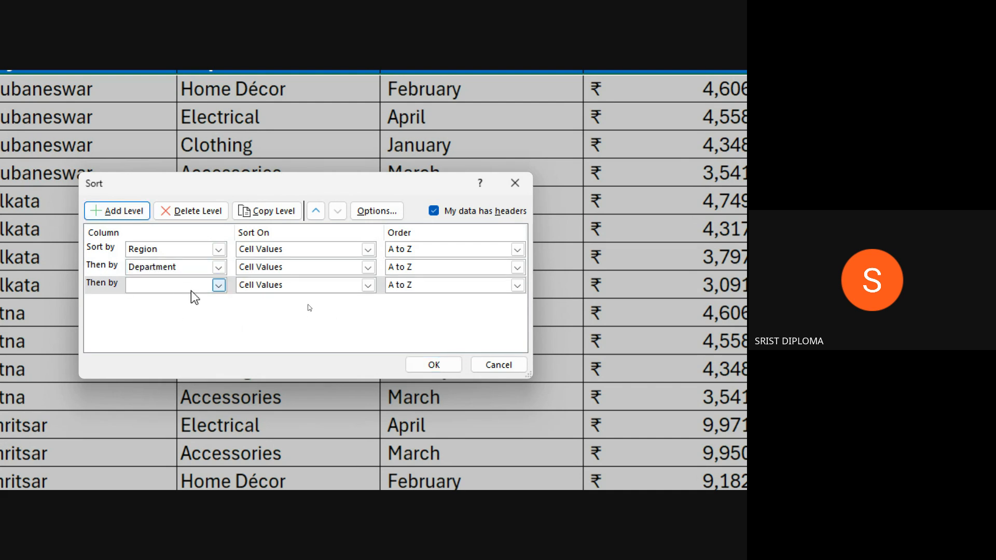
left_click(219, 285)
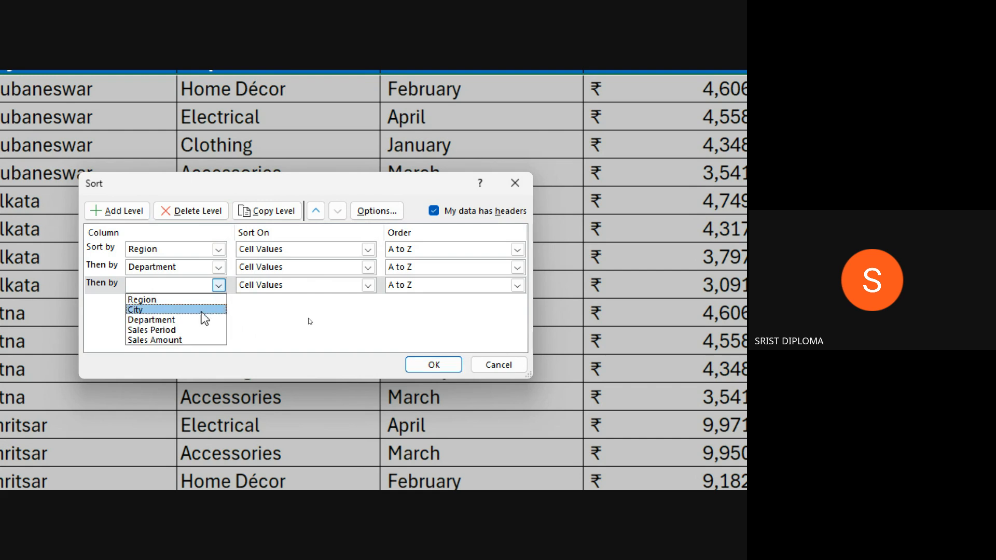
left_click(184, 340)
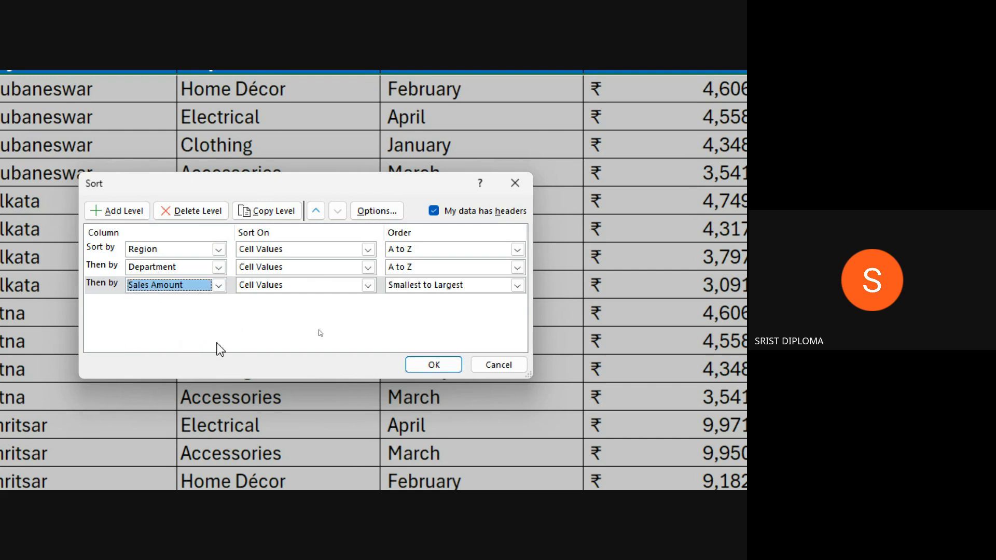
Add a fourth sort level by City on Cell Values, A to Z
left_click(138, 212)
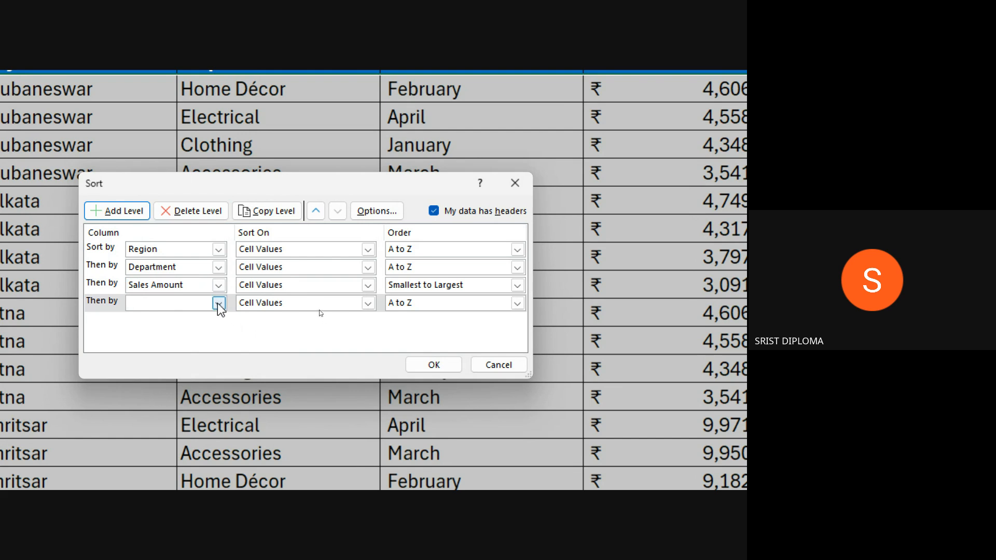
left_click(218, 305)
left_click(189, 328)
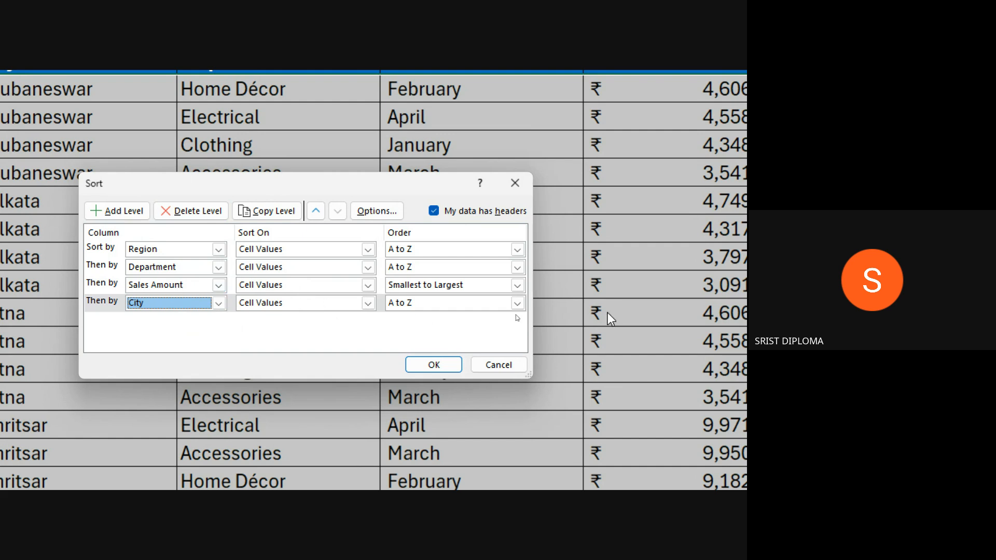
Open the order choices of the Sales Amount sort level
left_click(517, 284)
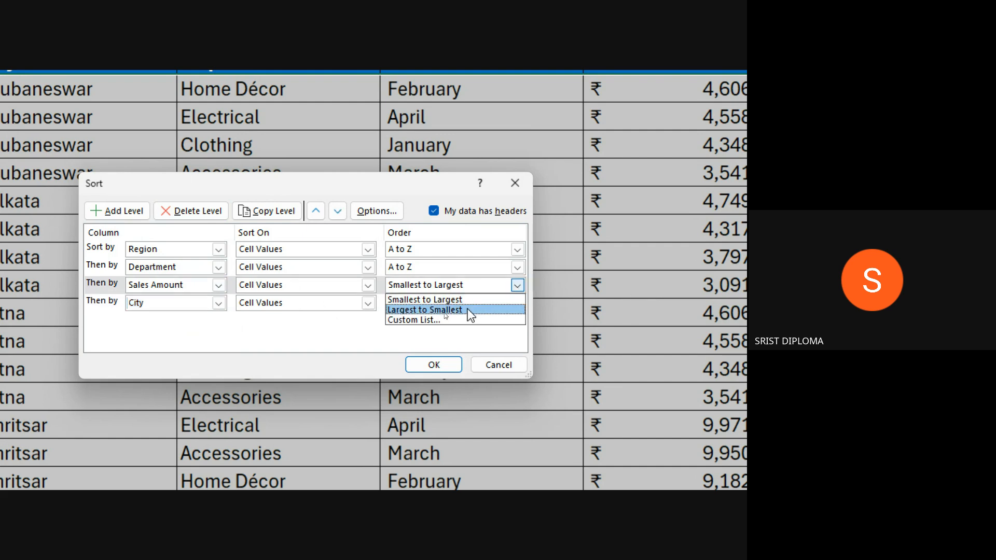
Set the Sales Amount sort level's order to Largest to Smallest and apply the multi-level sort
left_click(470, 310)
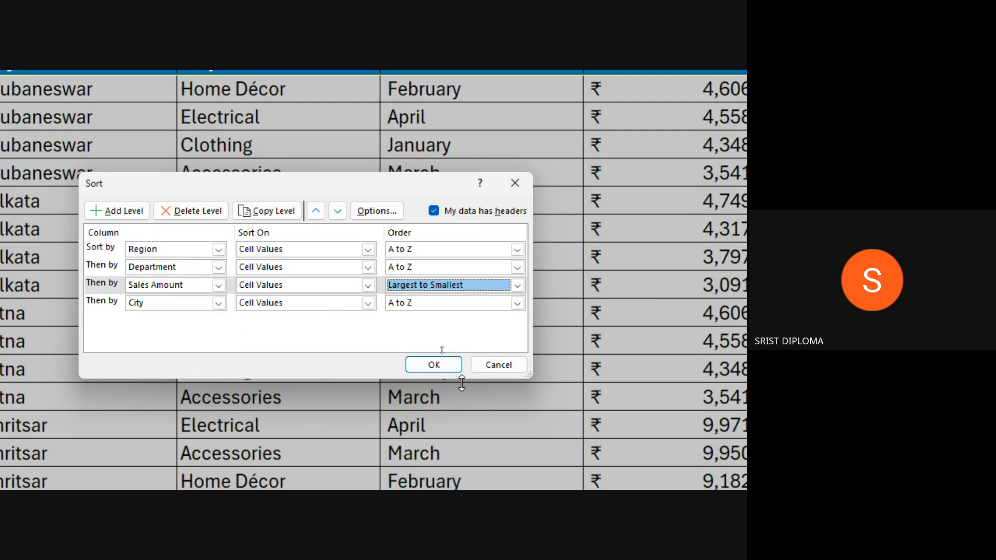
left_click(435, 367)
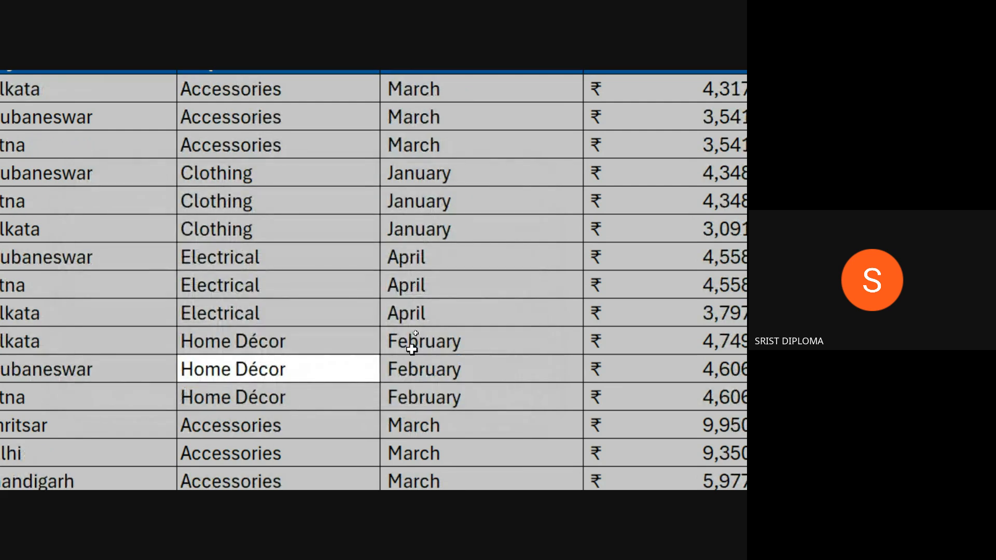
Examine how the sorted sales table orders departments, cities and sales amounts within each region
scroll(276, 329, "down", 1)
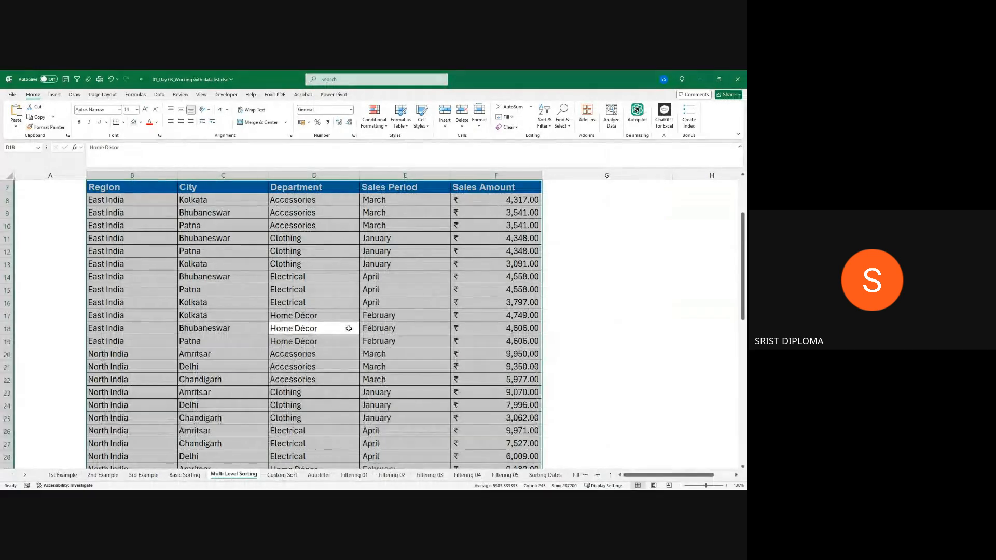
scroll(275, 330, "up", 1)
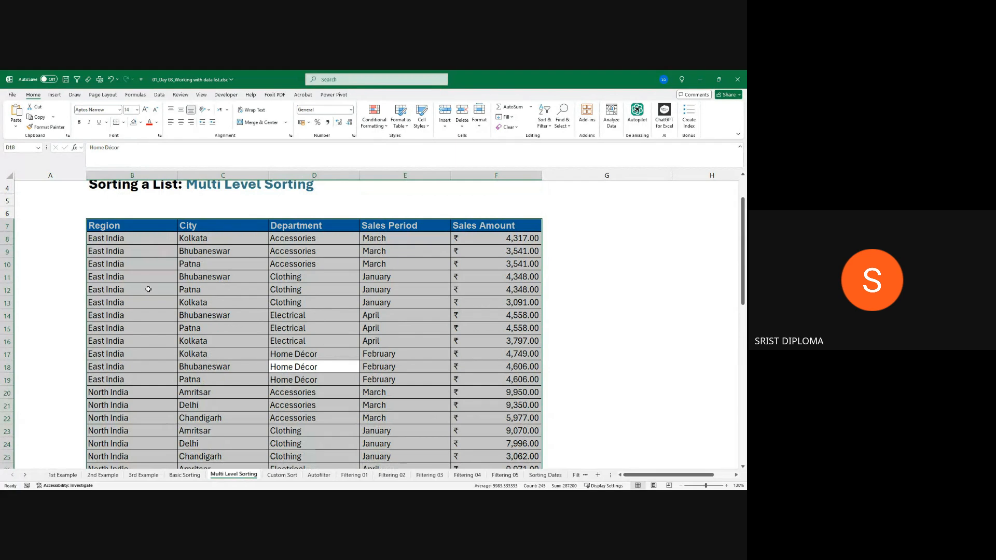
left_click(297, 238)
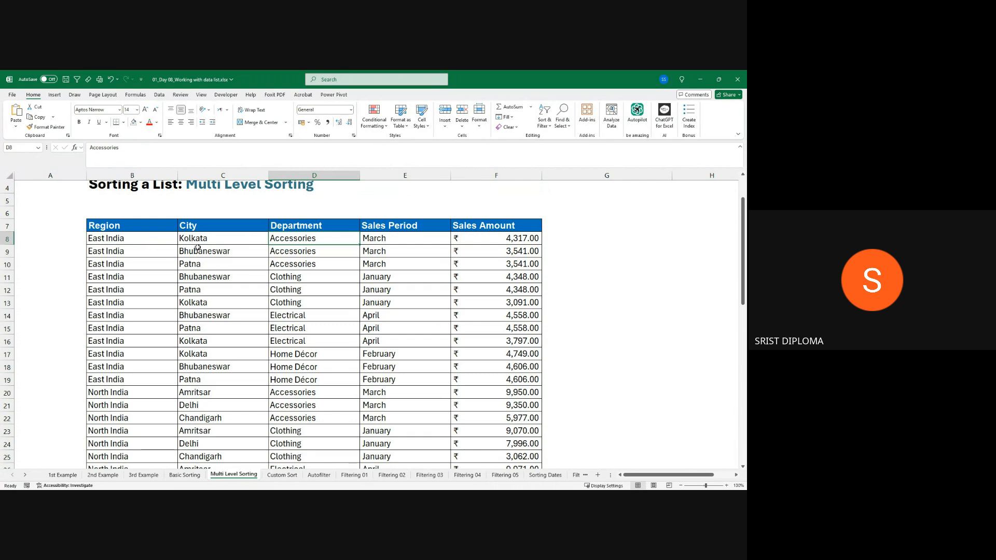
scroll(198, 248, "up", 2, "ctrl")
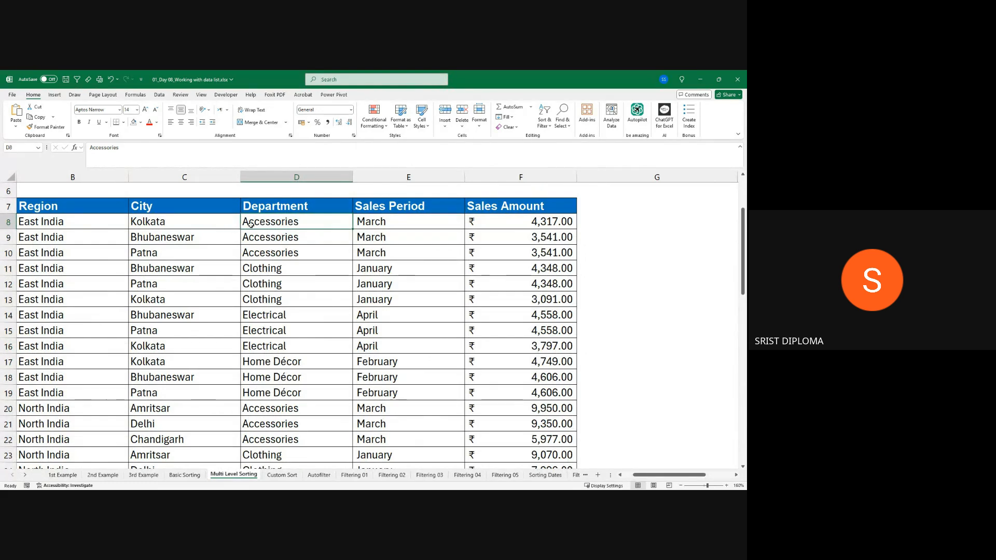
left_click_drag(255, 224, 259, 249)
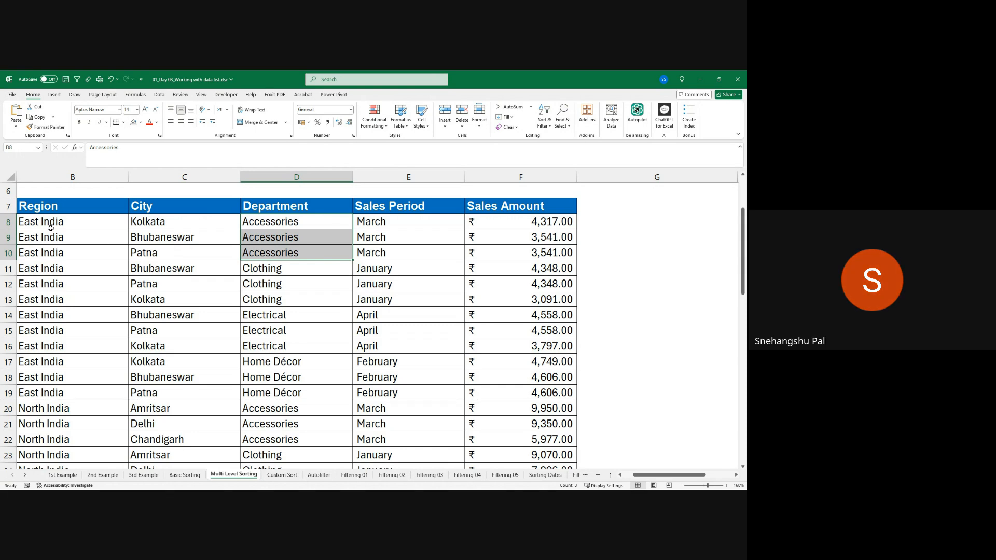
scroll(184, 290, "down", 1)
scroll(184, 290, "down", 1)
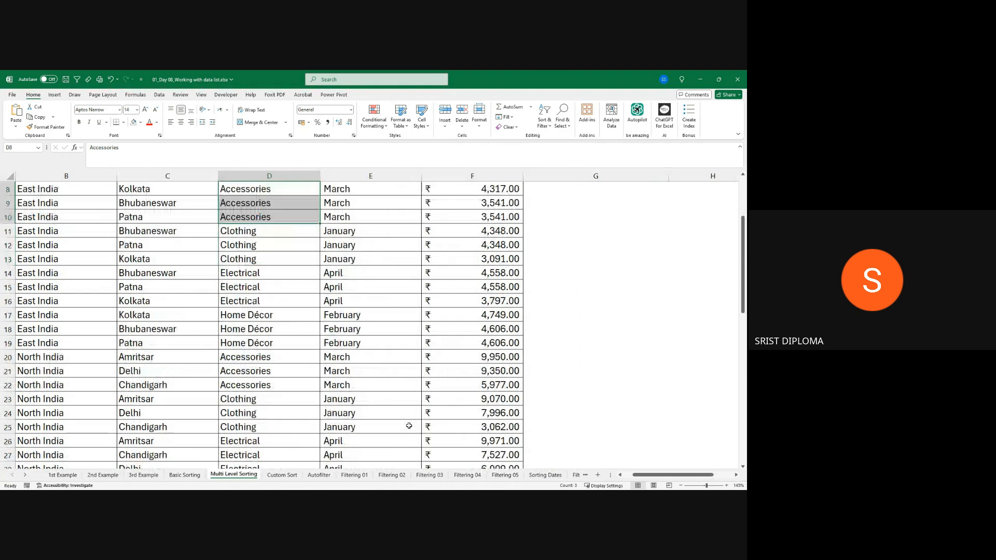
left_click_drag(643, 476, 637, 477)
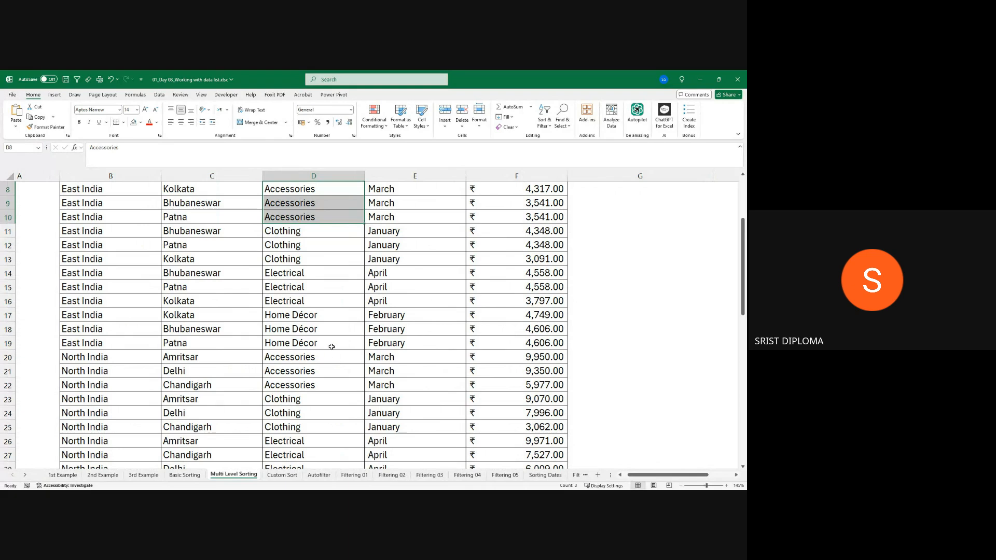
Select the whole sales table and open its custom sort settings
left_click(329, 318)
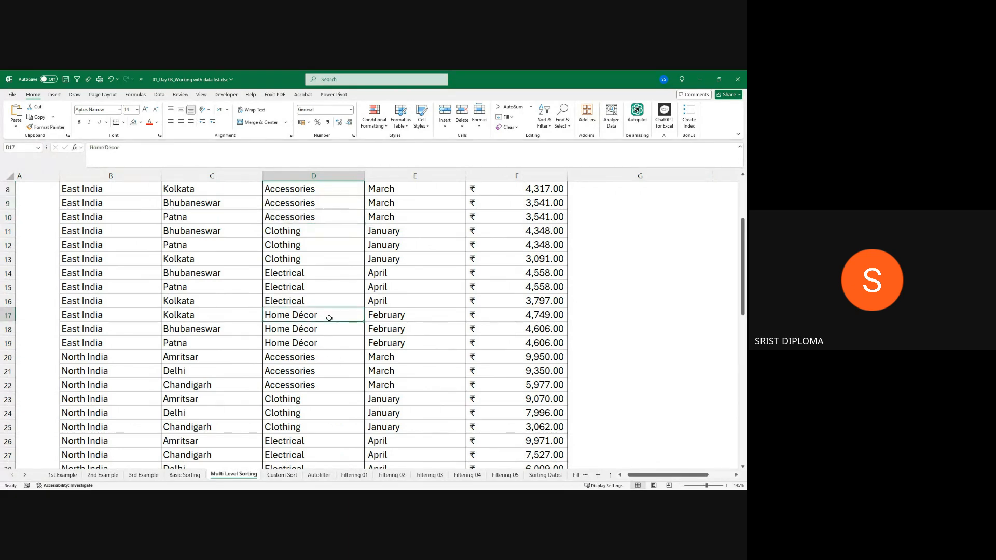
key("ctrl+a")
right_click(329, 318)
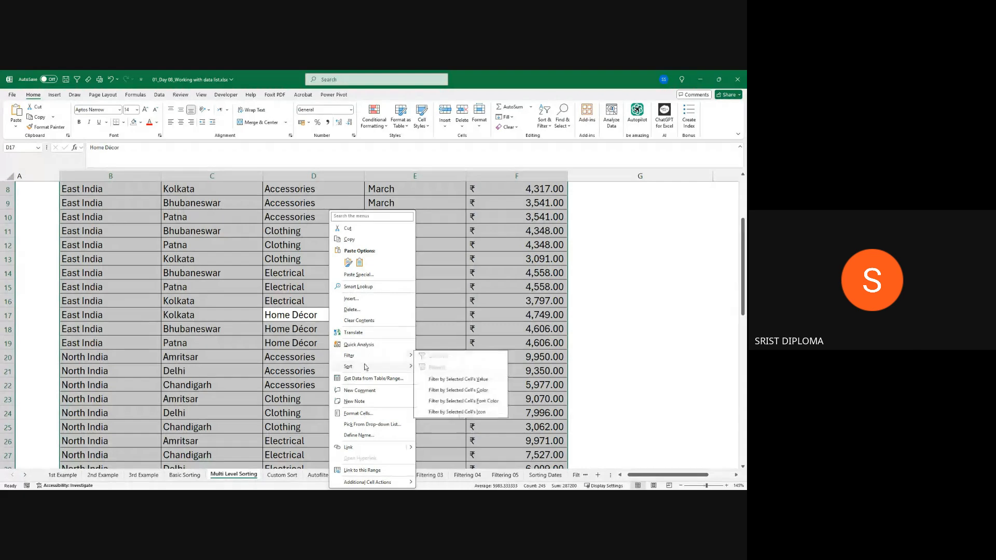
mouse_move(365, 366)
left_click(444, 422)
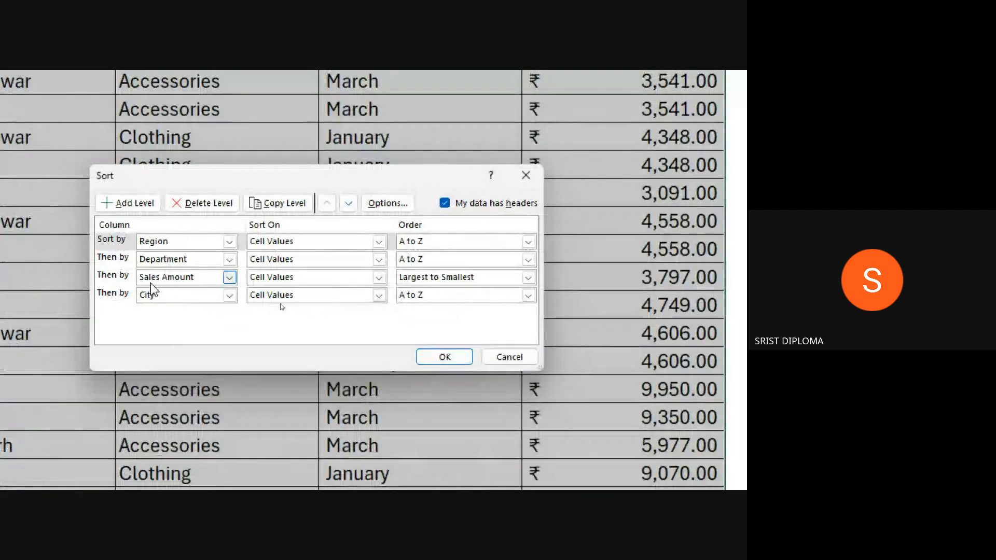
Delete the Region, Department and Sales Amount sort levels and change the remaining City level to Region
left_click(527, 242)
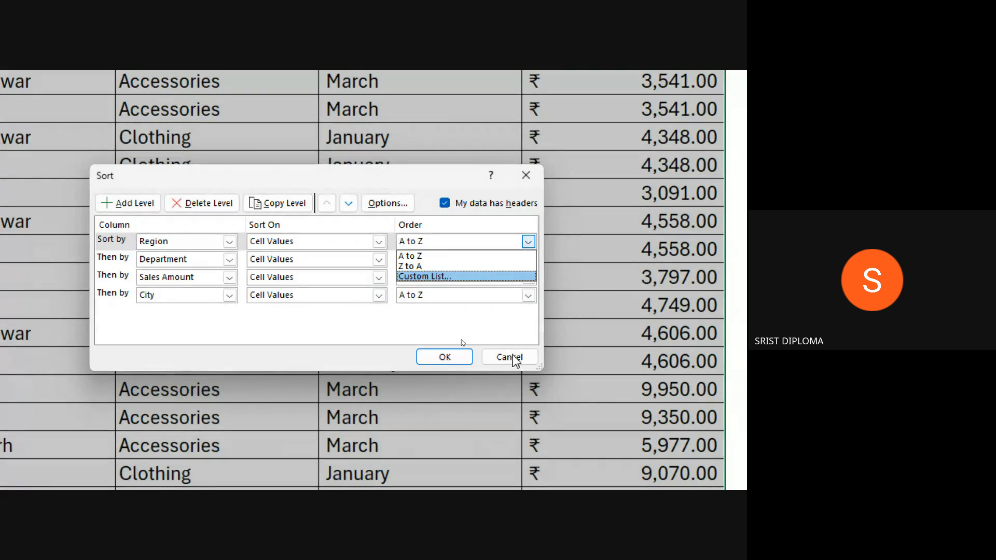
left_click(506, 357)
left_click(208, 202)
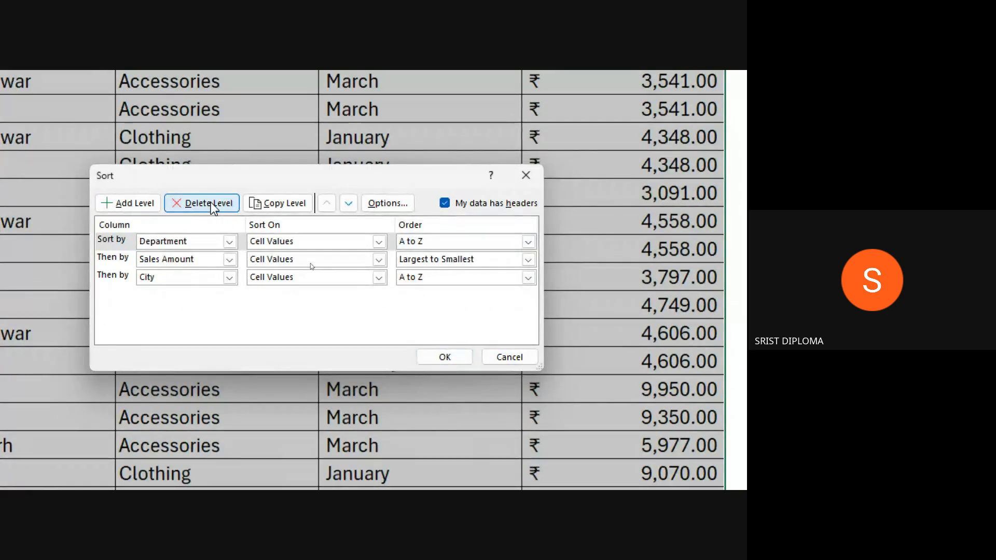
left_click(210, 204)
left_click(210, 204)
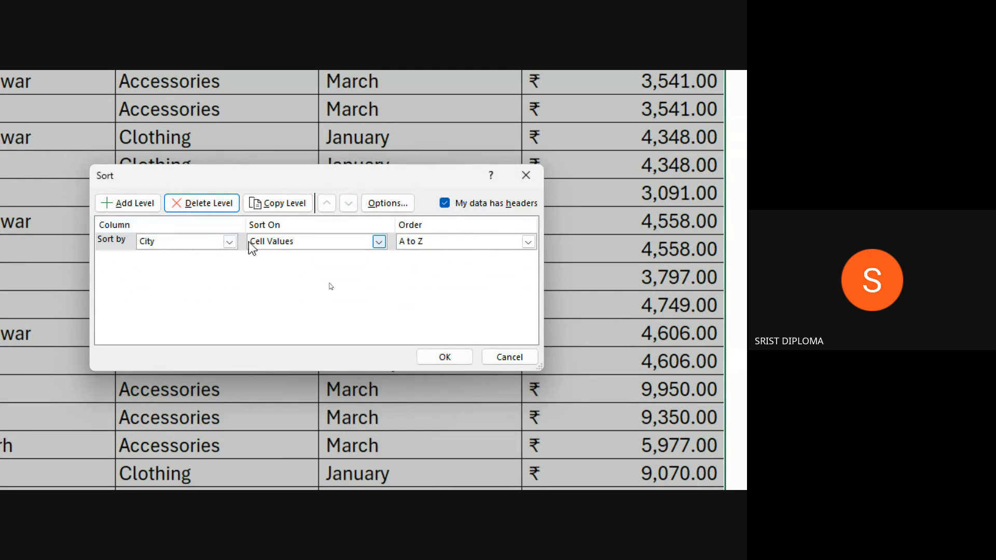
left_click(230, 242)
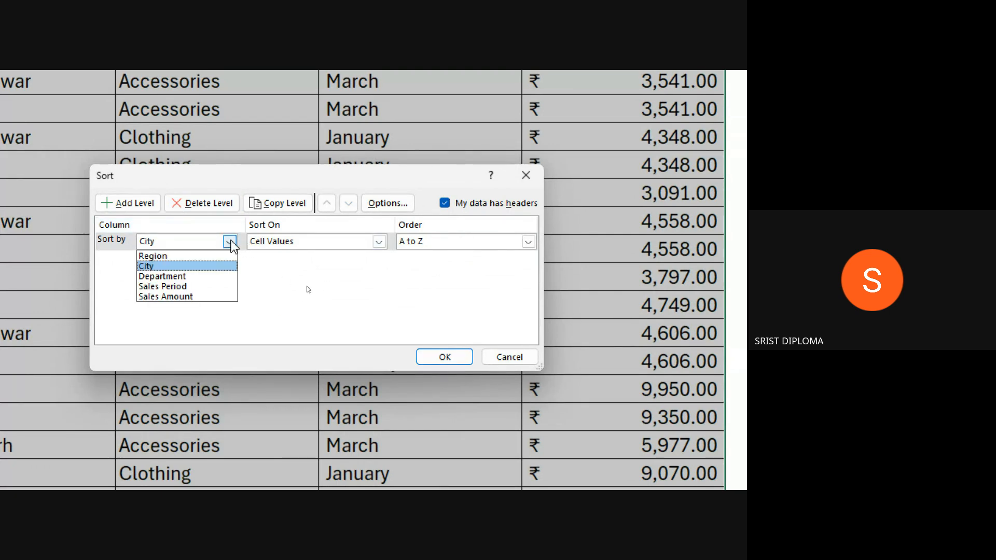
left_click(158, 258)
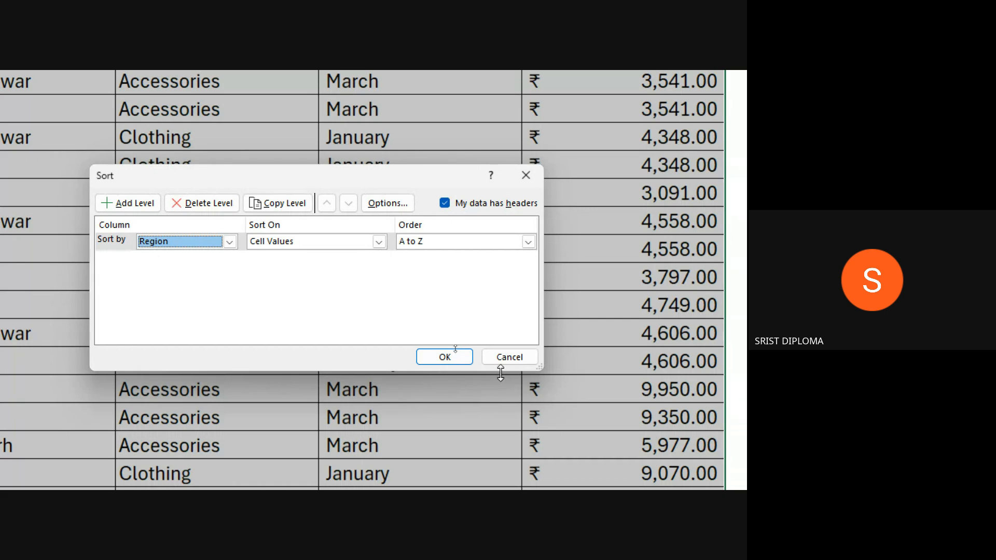
left_click(526, 242)
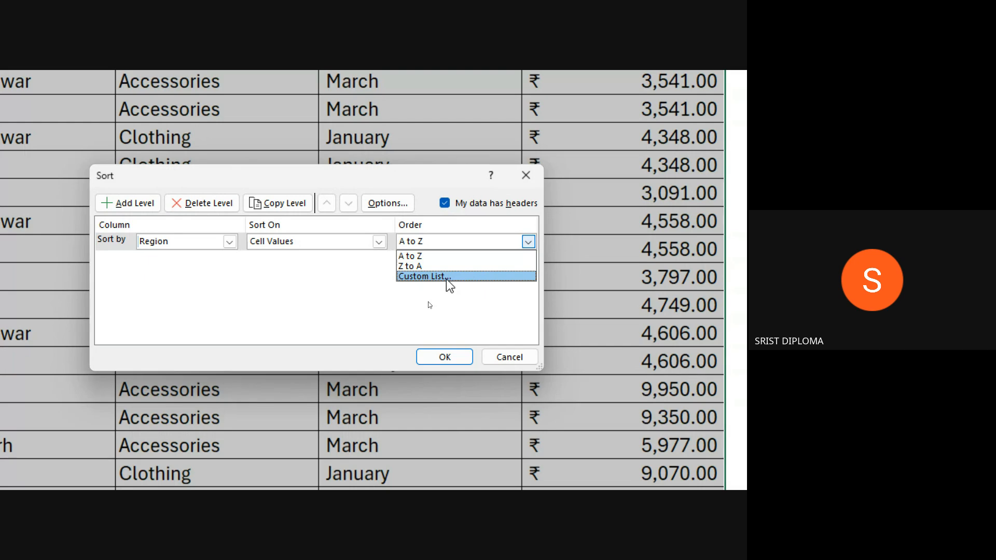
left_click(449, 277)
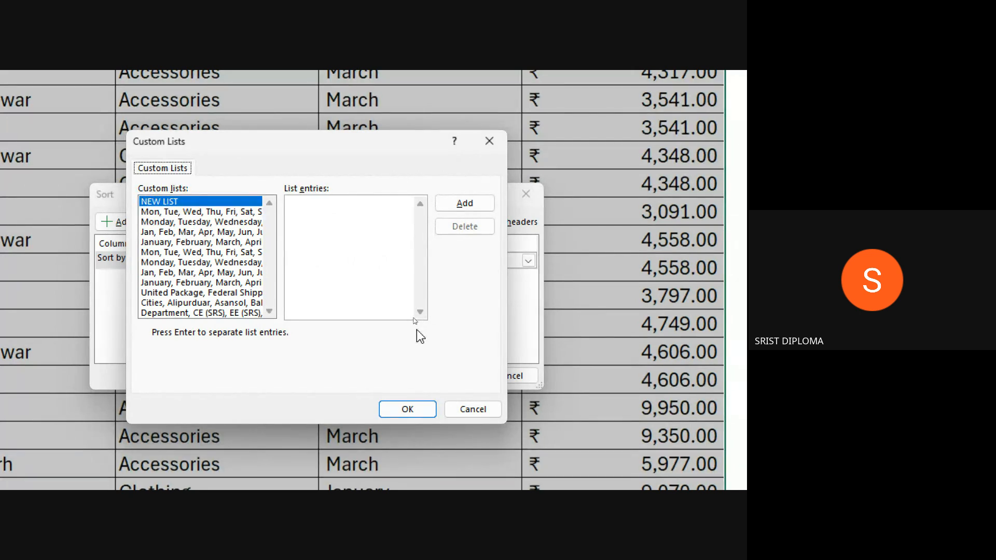
left_click(470, 411)
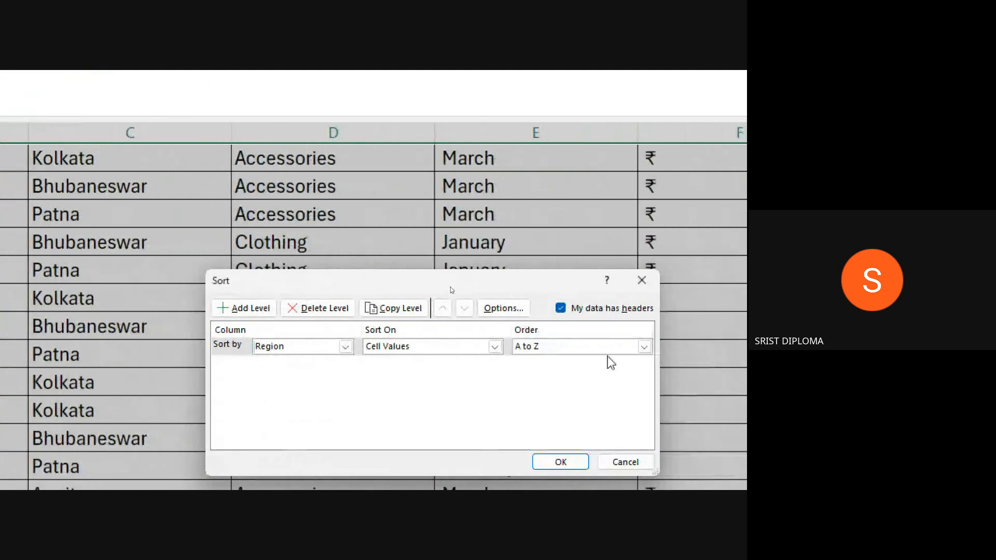
Add the custom list East India, South India, West India, North India as the Region sort order and apply the sort
left_click(648, 347)
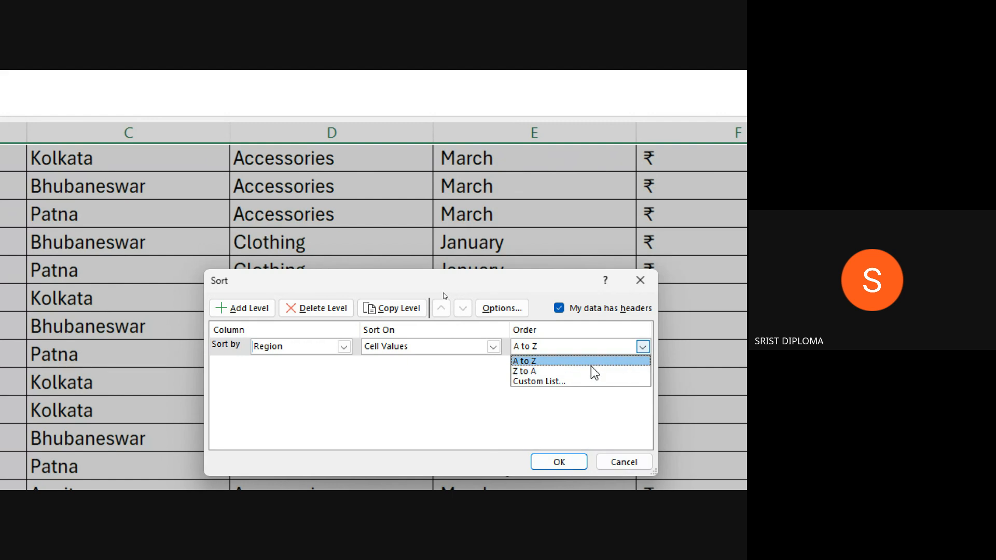
left_click(563, 386)
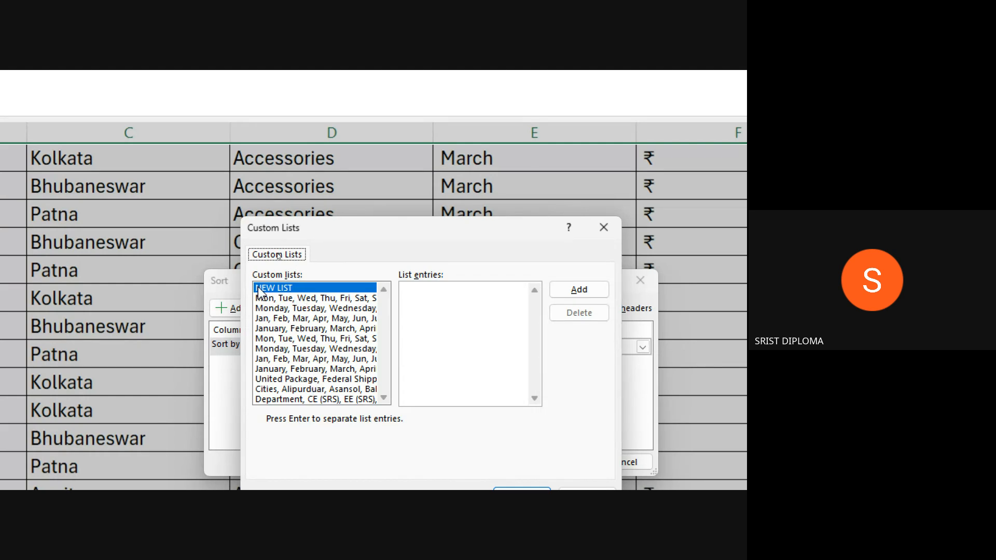
left_click(419, 291)
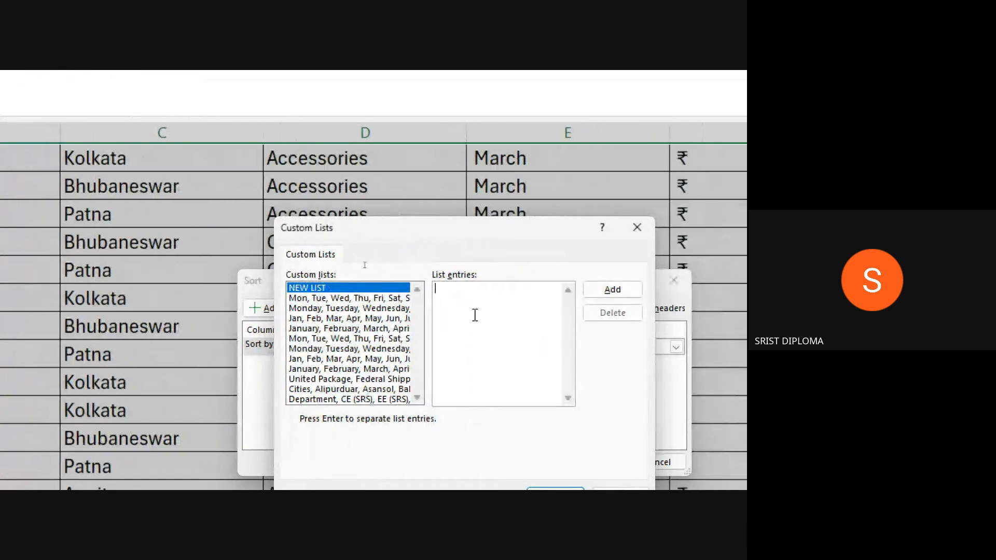
type("East India, South")
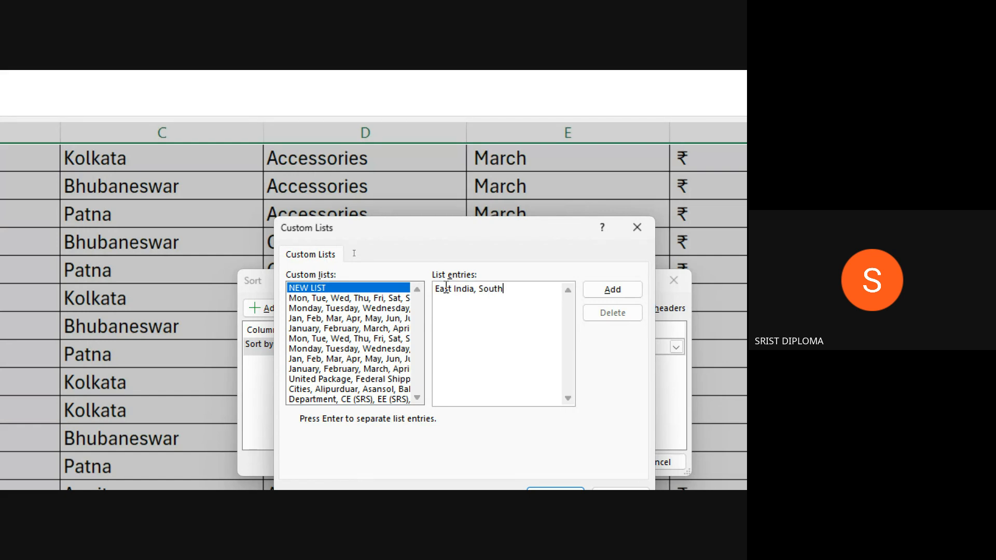
type(" India, West India, North Inda")
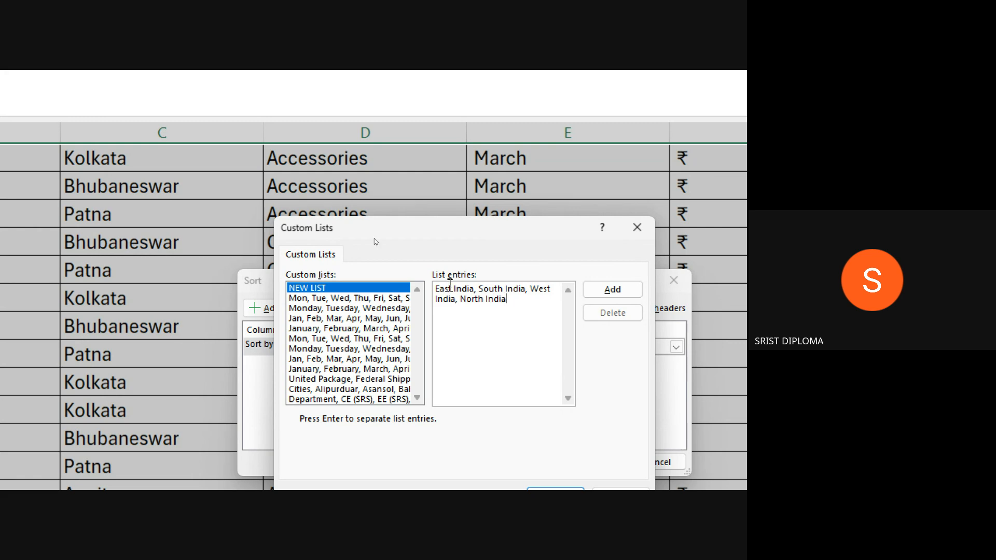
left_click(615, 292)
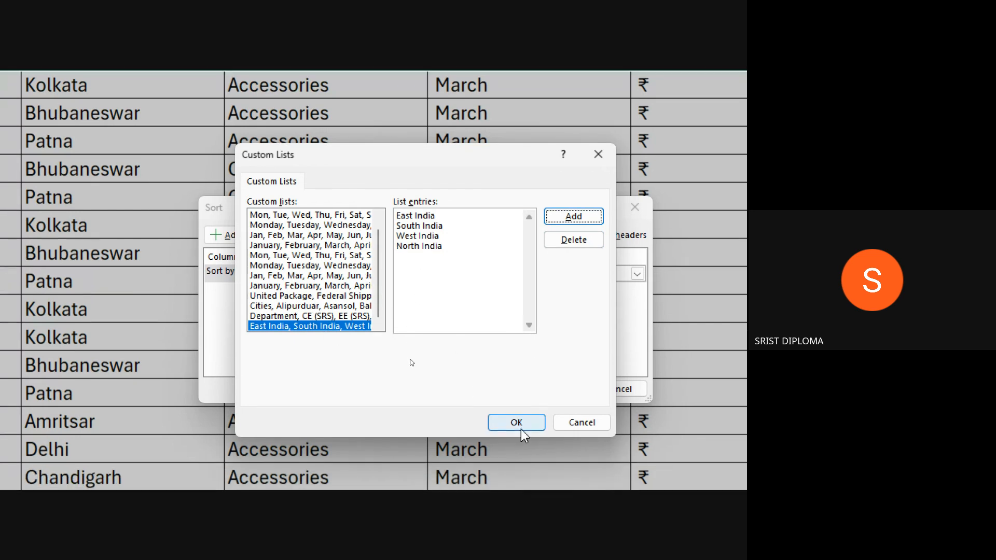
left_click(517, 452)
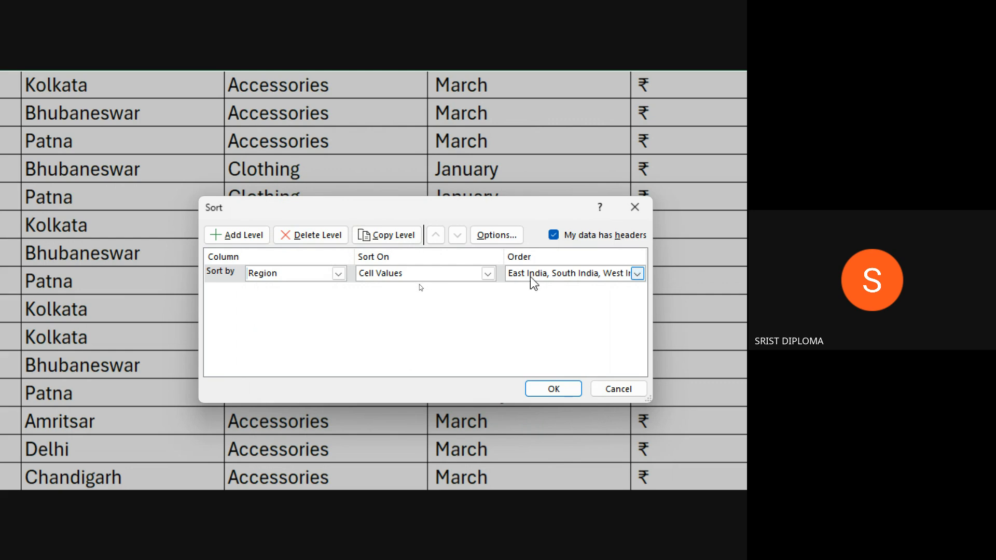
left_click(551, 389)
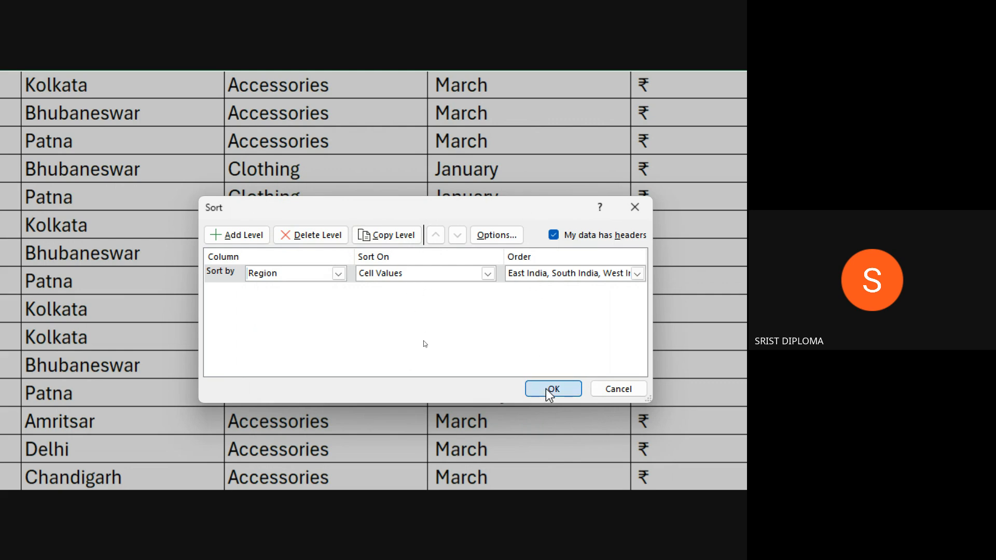
Check the order of the regions throughout the sorted sales table
scroll(91, 305, "left", 4)
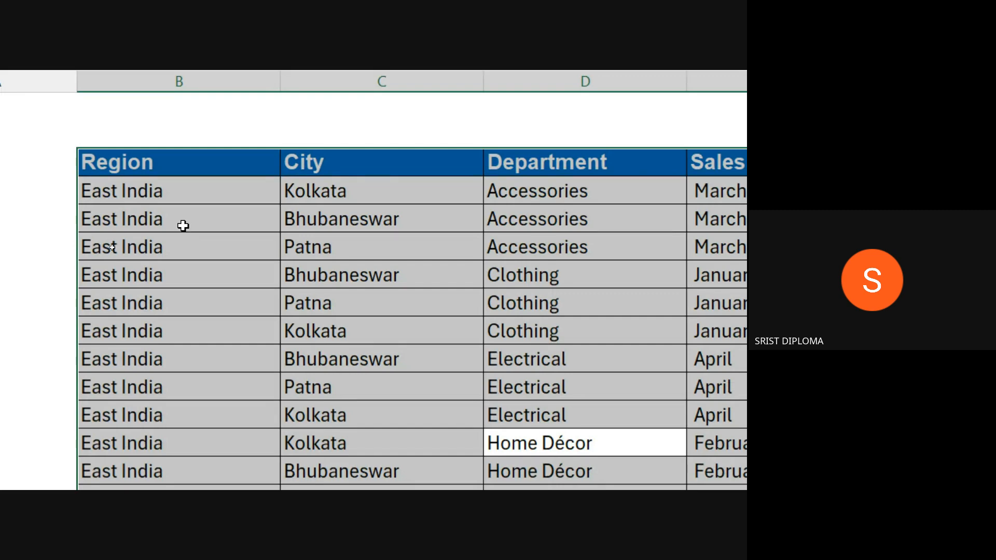
scroll(188, 237, "down", 3)
scroll(180, 218, "down", 4)
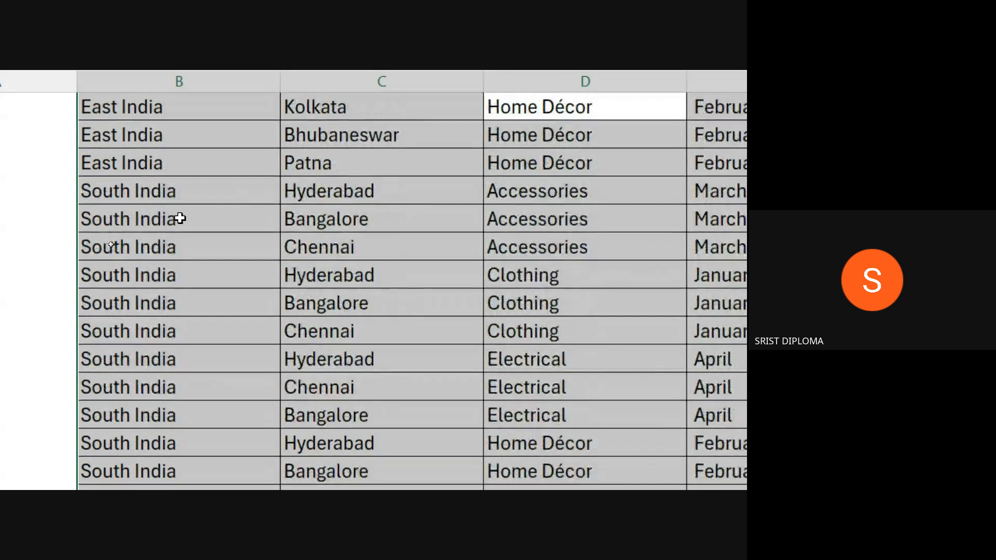
scroll(179, 218, "down", 4)
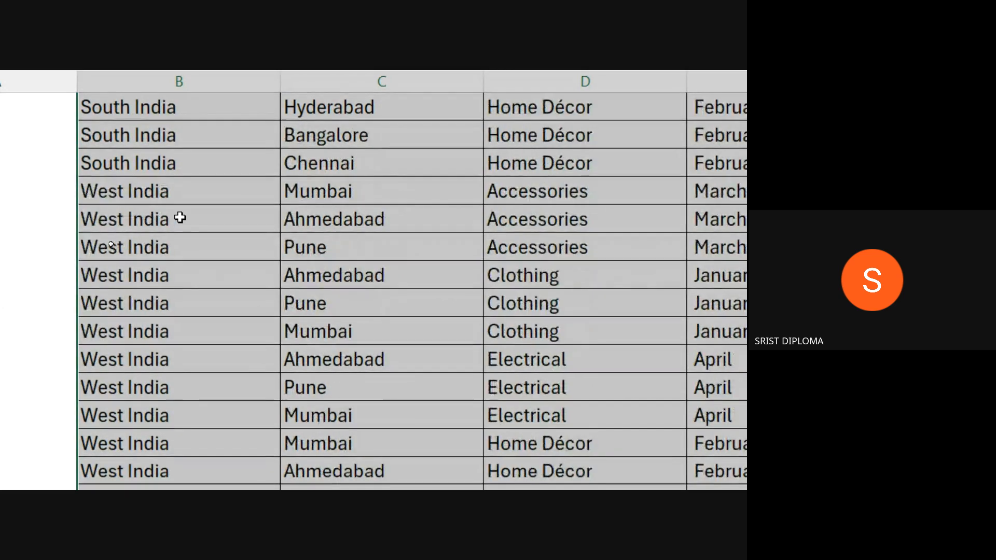
scroll(178, 217, "down", 1)
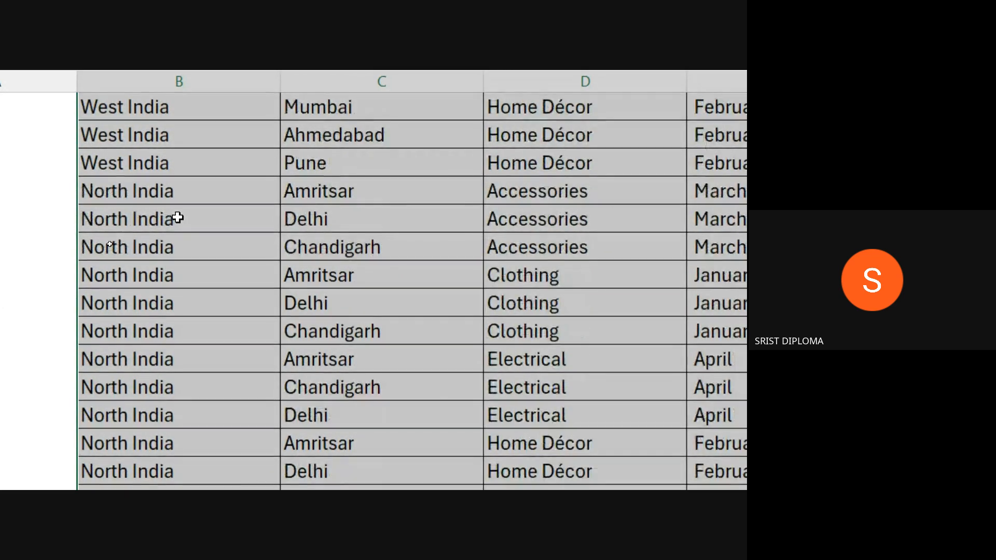
scroll(178, 218, "down", 2)
scroll(178, 218, "up", 2)
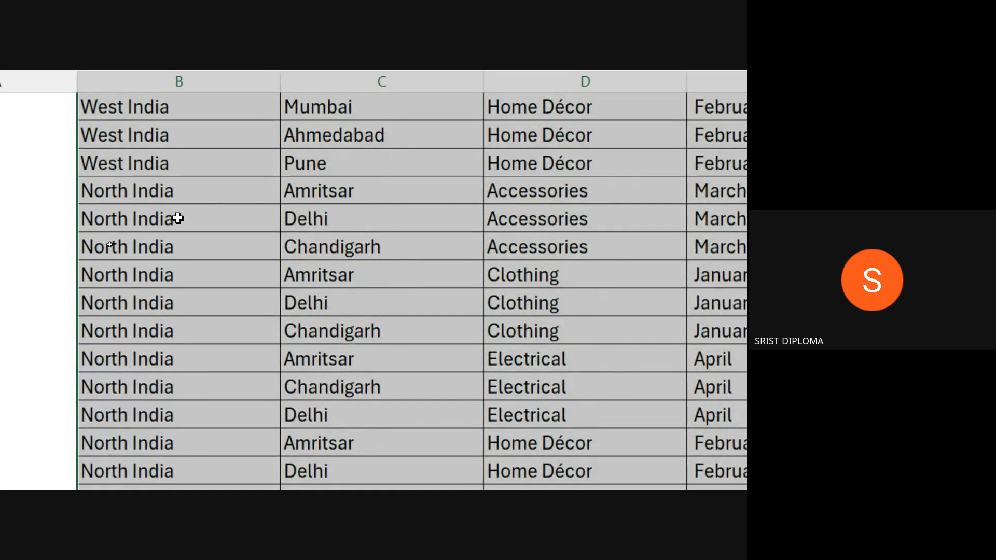
scroll(403, 271, "up", 2)
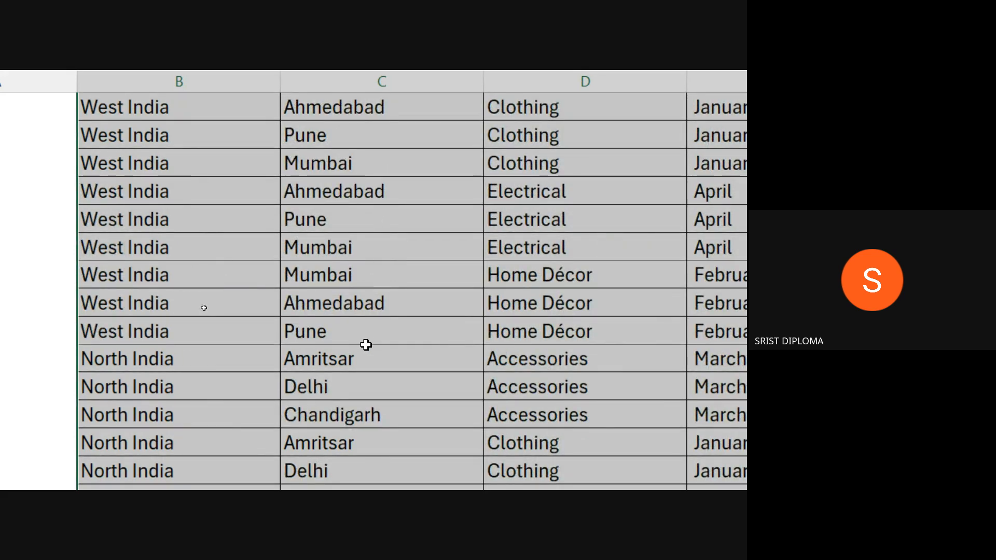
scroll(362, 299, "up", 2)
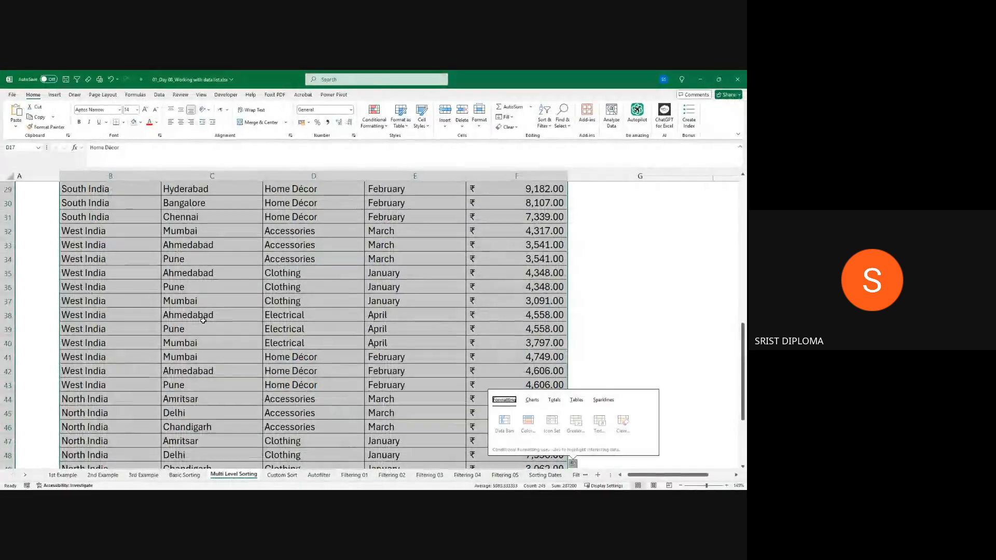
Review the cities within each region of the sorted sales table and glance at the Custom Sort sheet
left_click(224, 329)
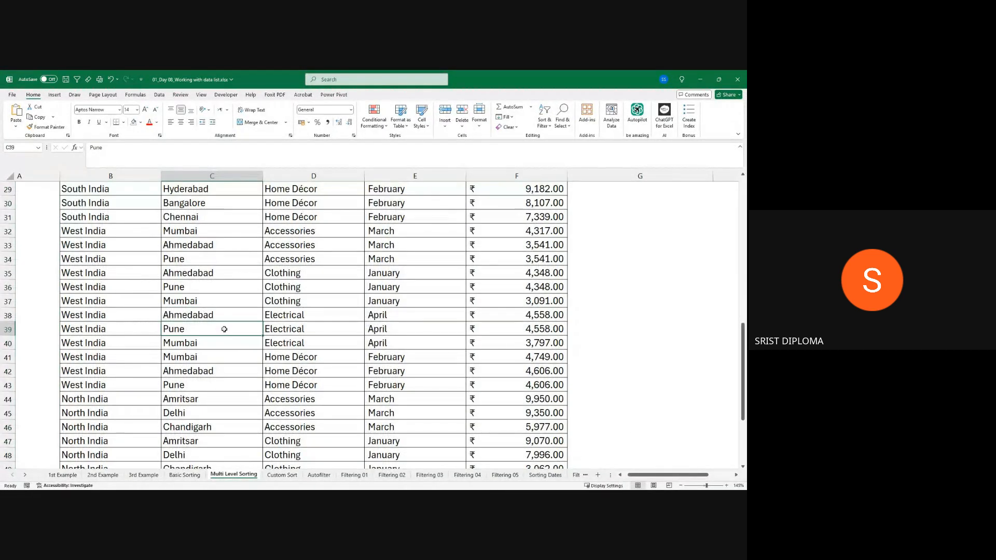
scroll(224, 329, "down", 2)
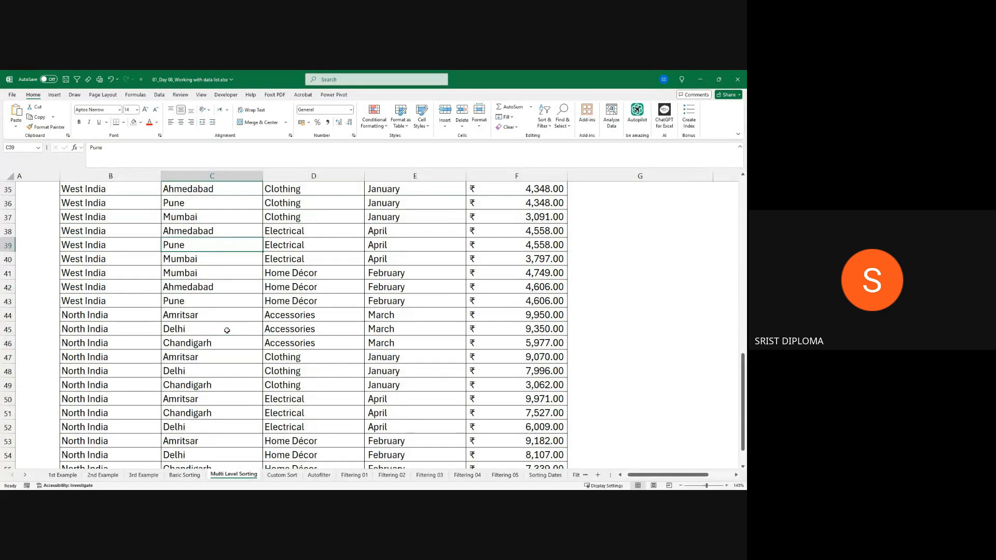
scroll(226, 329, "up", 8)
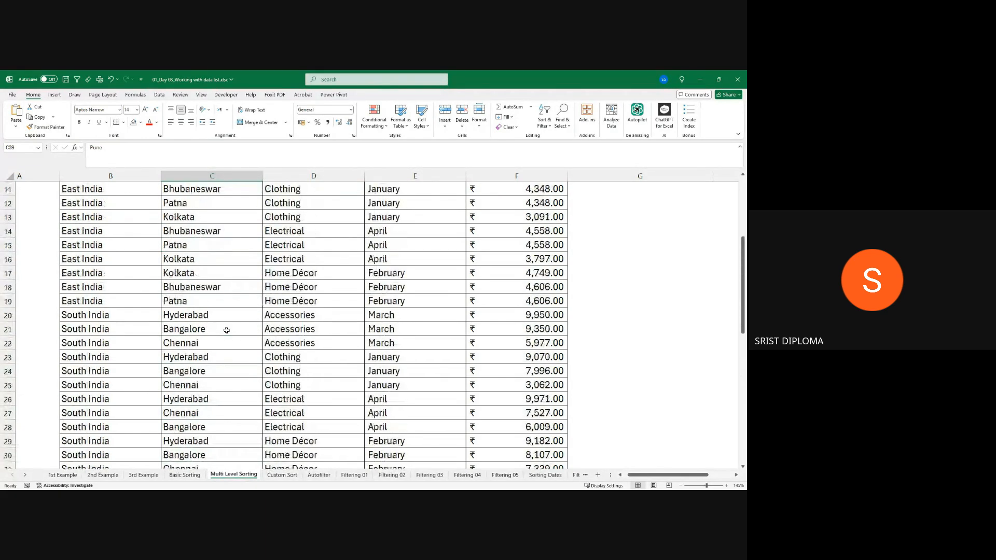
scroll(226, 328, "up", 3)
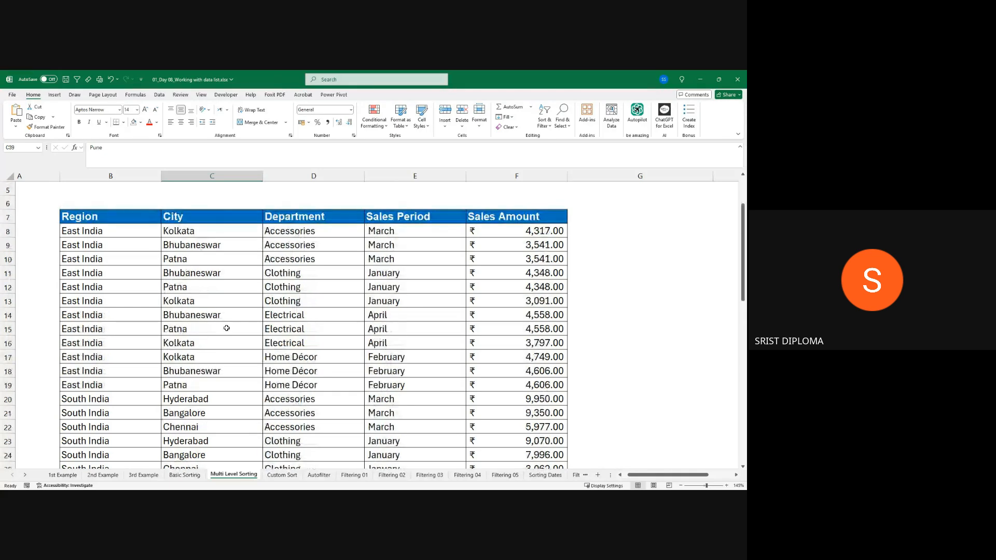
left_click(287, 473)
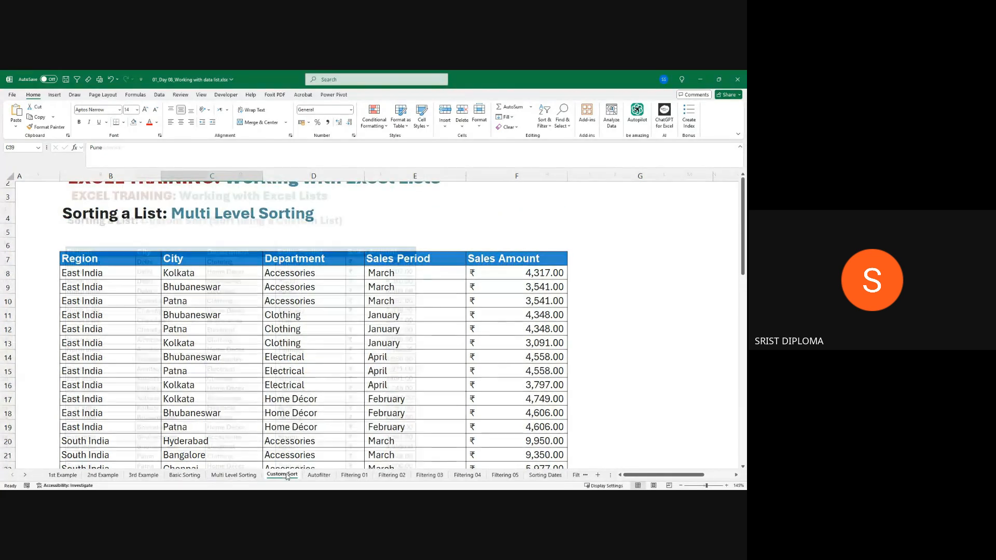
left_click(244, 475)
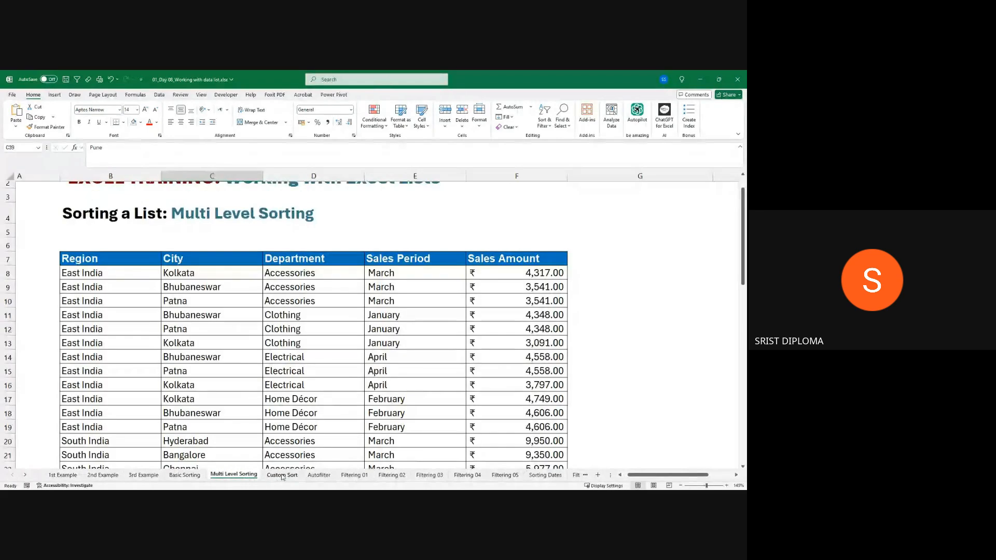
scroll(271, 415, "down", 2)
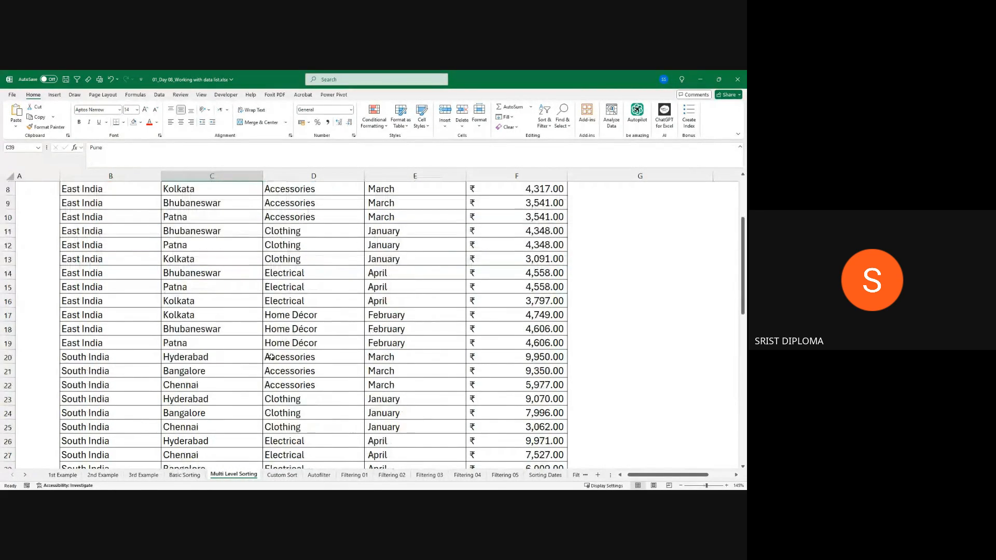
scroll(273, 356, "up", 1)
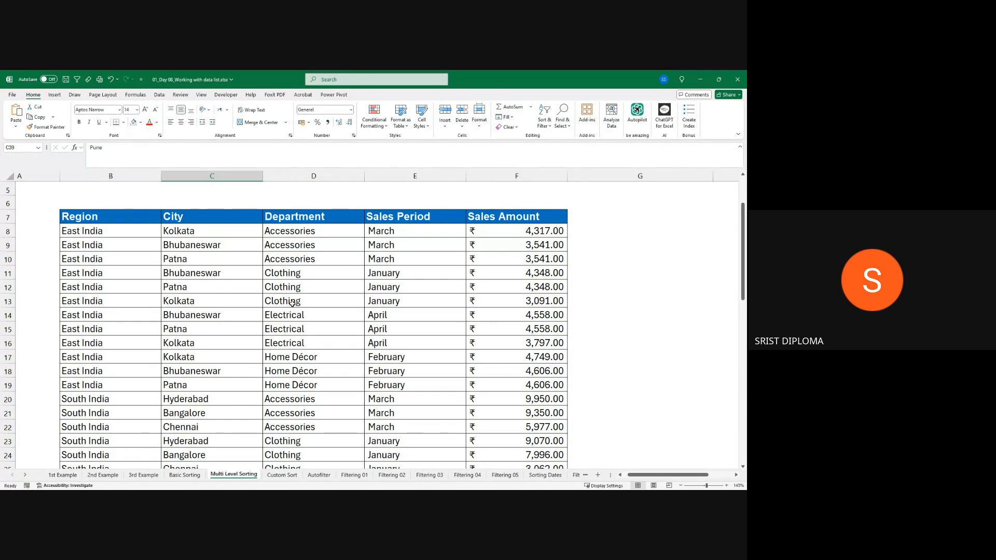
left_click_drag(649, 476, 656, 477)
left_click(559, 252)
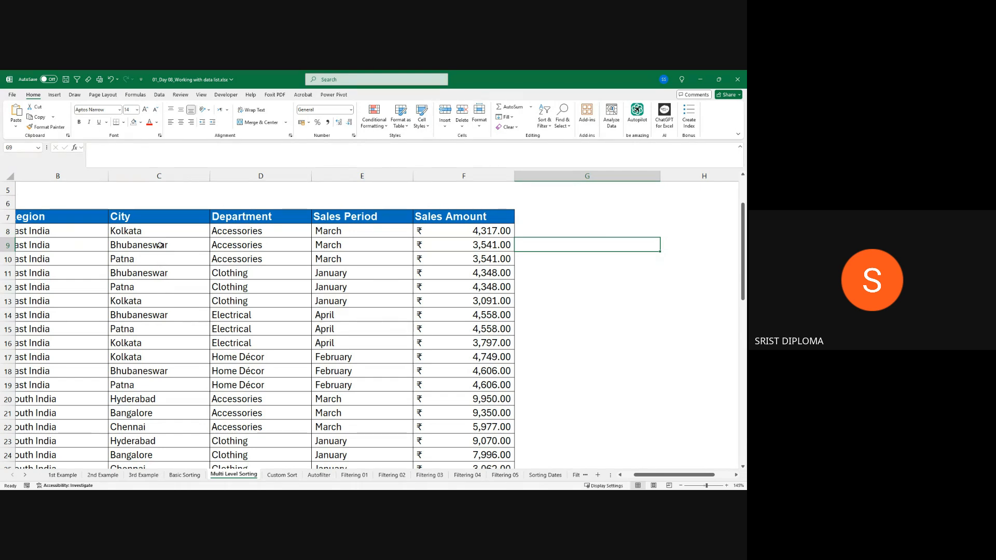
scroll(151, 323, "down", 3)
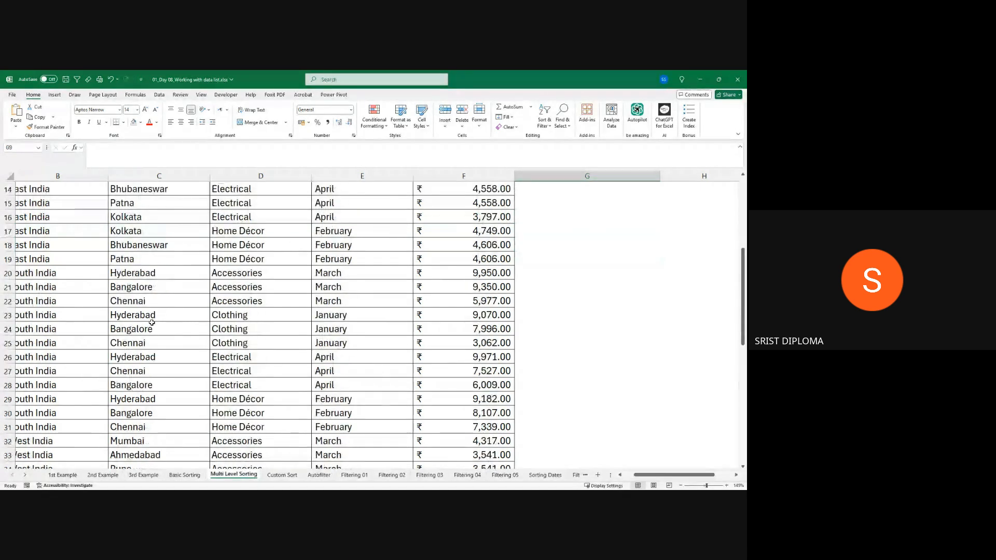
scroll(151, 321, "down", 2)
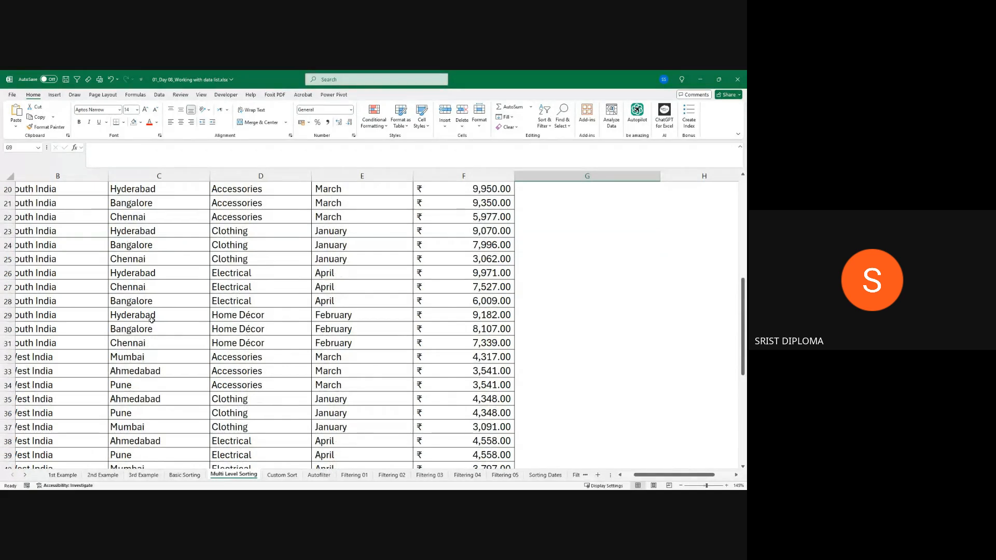
scroll(152, 320, "up", 5)
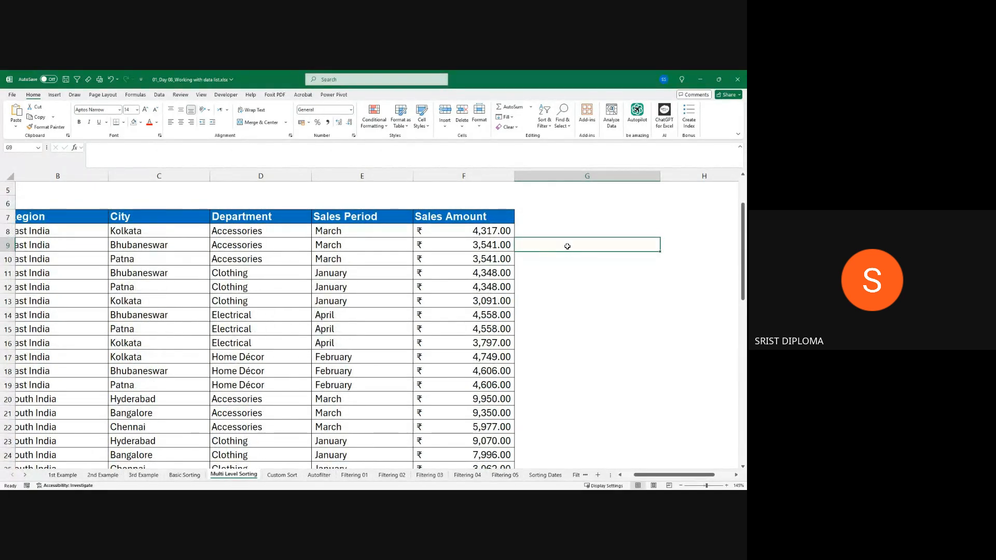
Enter the formula =UNIQUE(C8:C55) in cell G9 to list each distinct city once
double_click(542, 246)
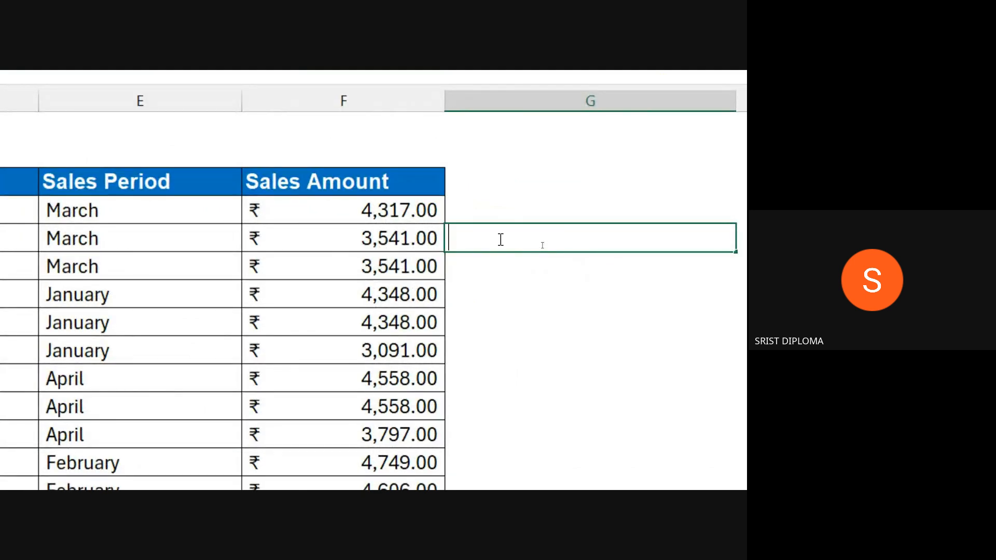
type("=uniqu")
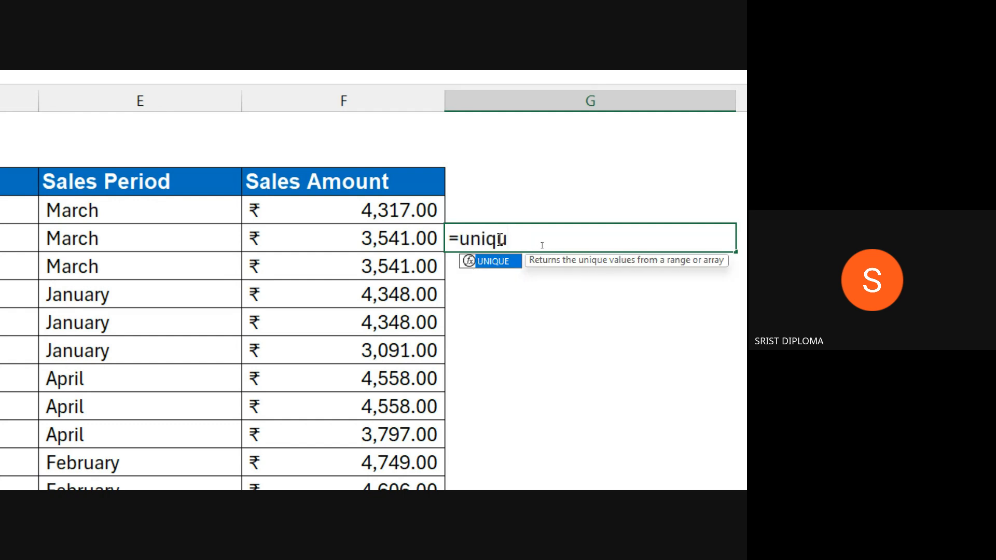
type("e")
scroll(634, 262, "right", 2)
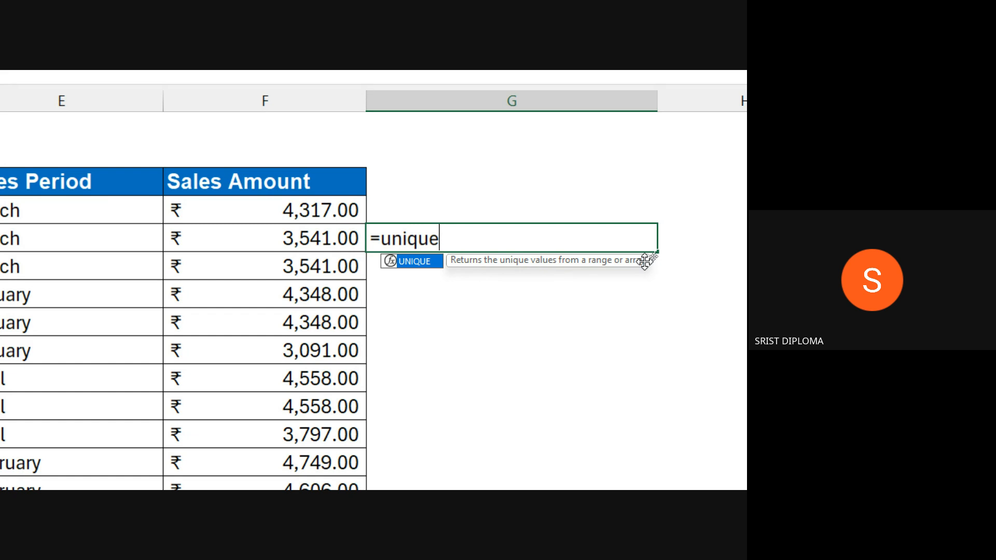
key("Tab")
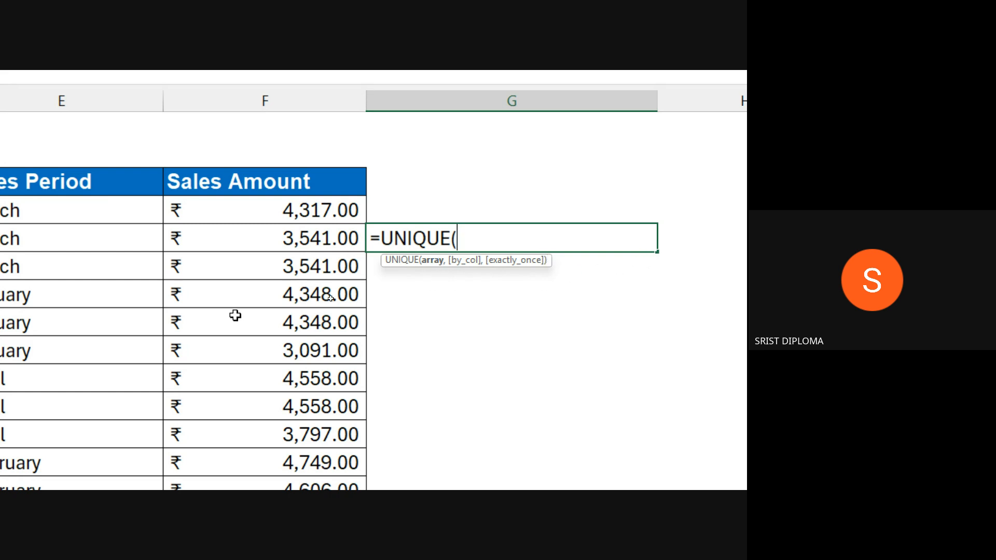
left_click_drag(128, 210, 134, 496)
left_click_drag(184, 435, 182, 390)
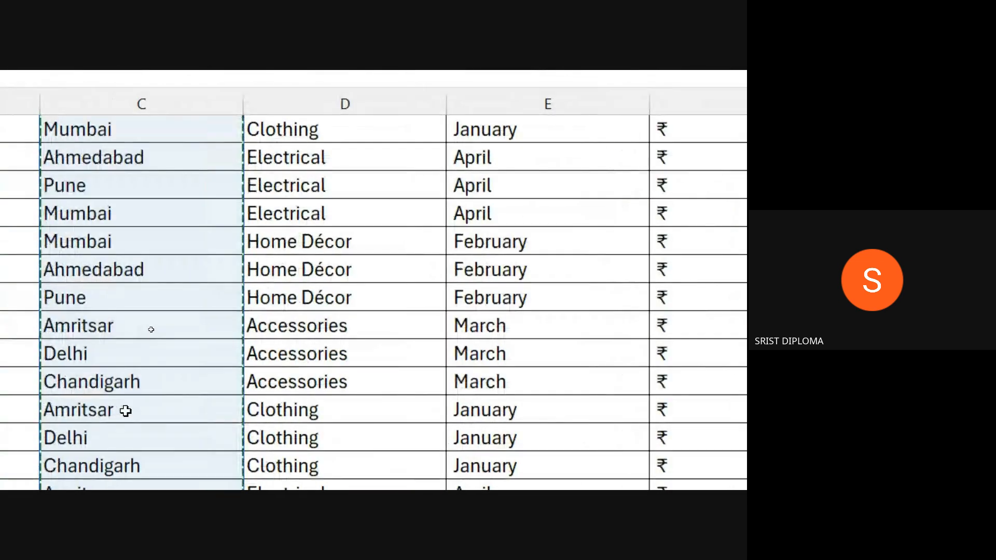
scroll(537, 230, "up", 5)
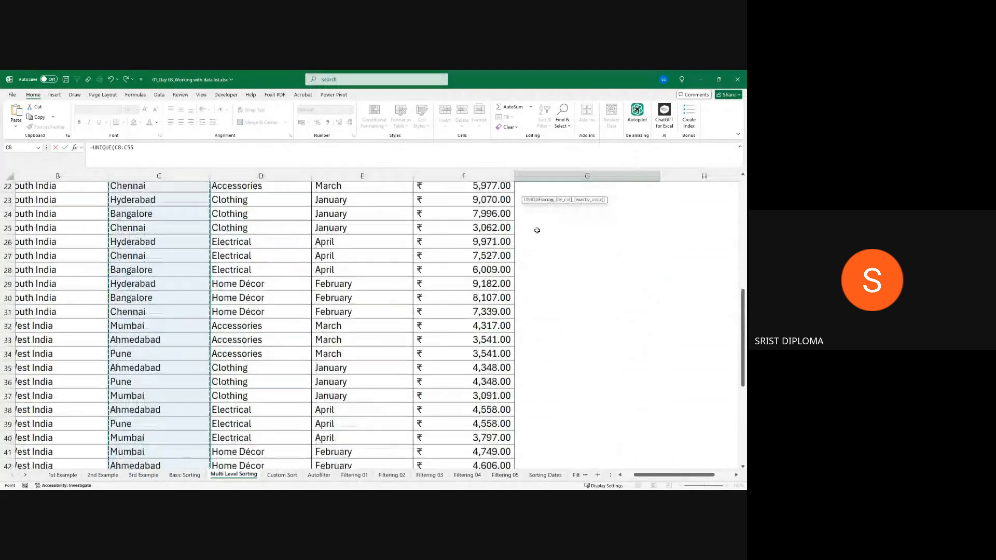
scroll(536, 231, "up", 7)
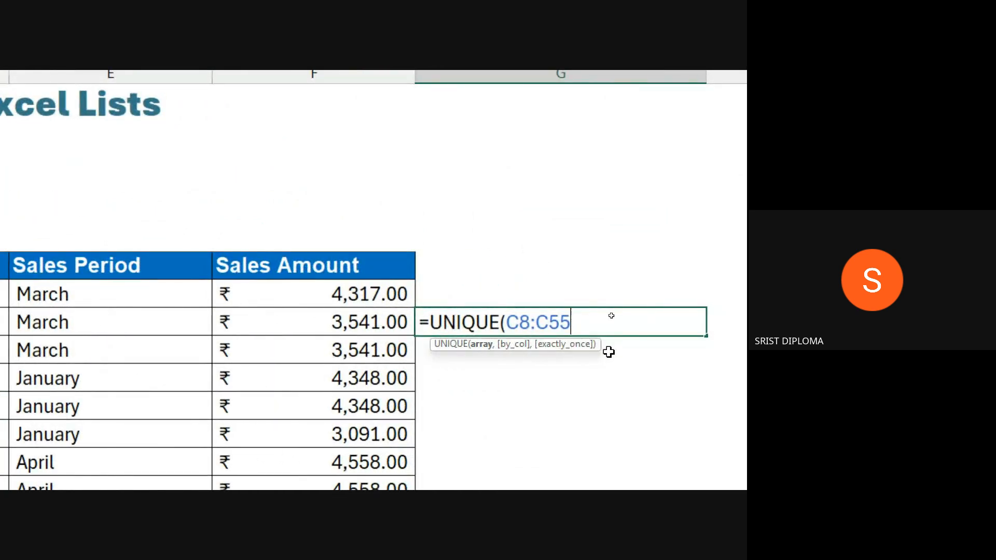
type(")")
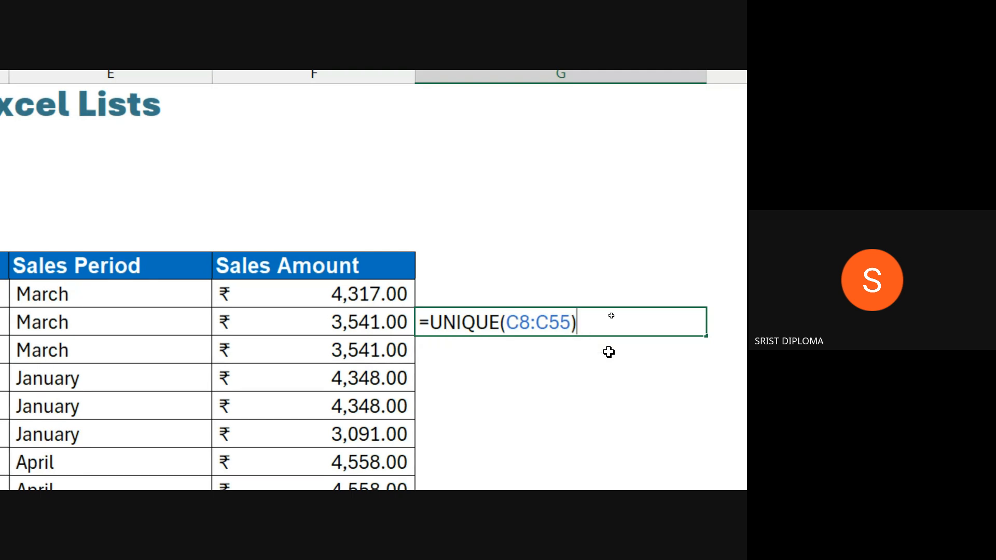
key("Return")
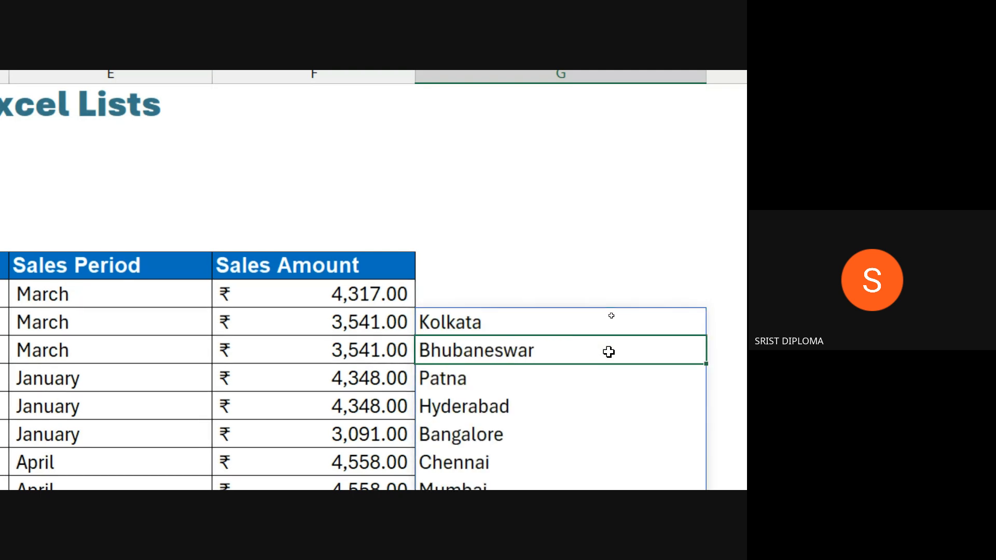
Examine the unique city list in column G and inspect the formula behind its individual cells
scroll(553, 347, "down", 3)
scroll(543, 338, "up", 1)
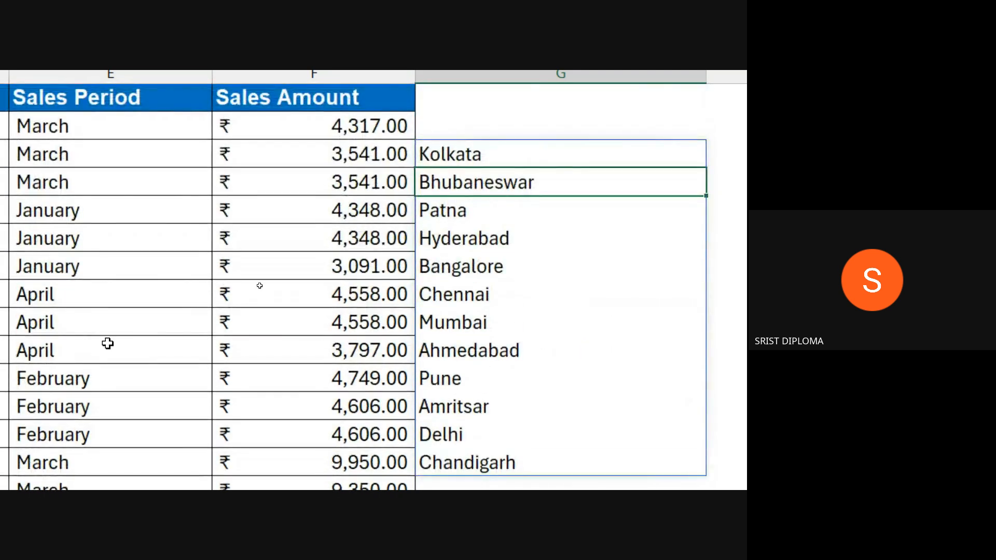
scroll(415, 302, "left", 3)
scroll(652, 255, "right", 2)
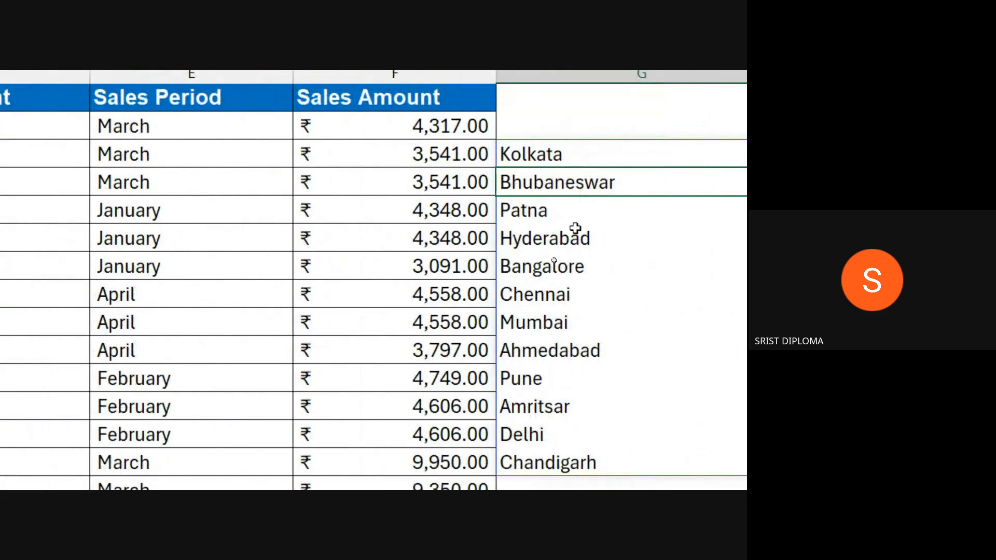
scroll(575, 340, "down", 1)
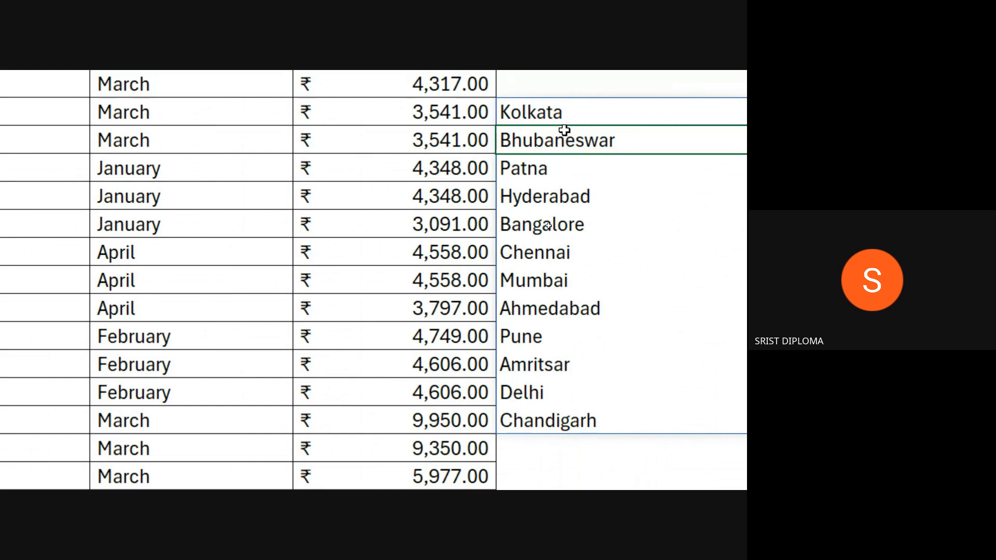
scroll(564, 130, "up", 1)
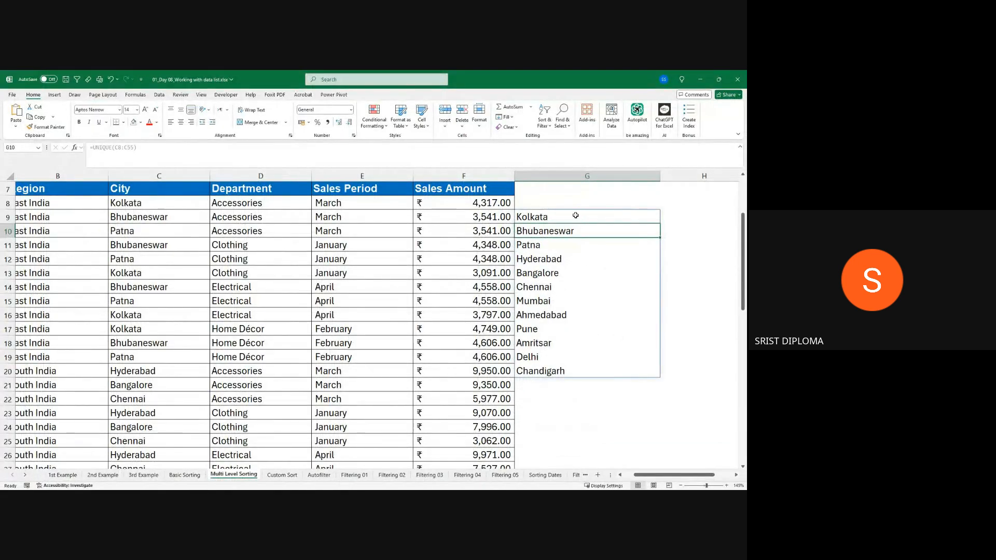
left_click(574, 216)
left_click_drag(572, 217, 569, 370)
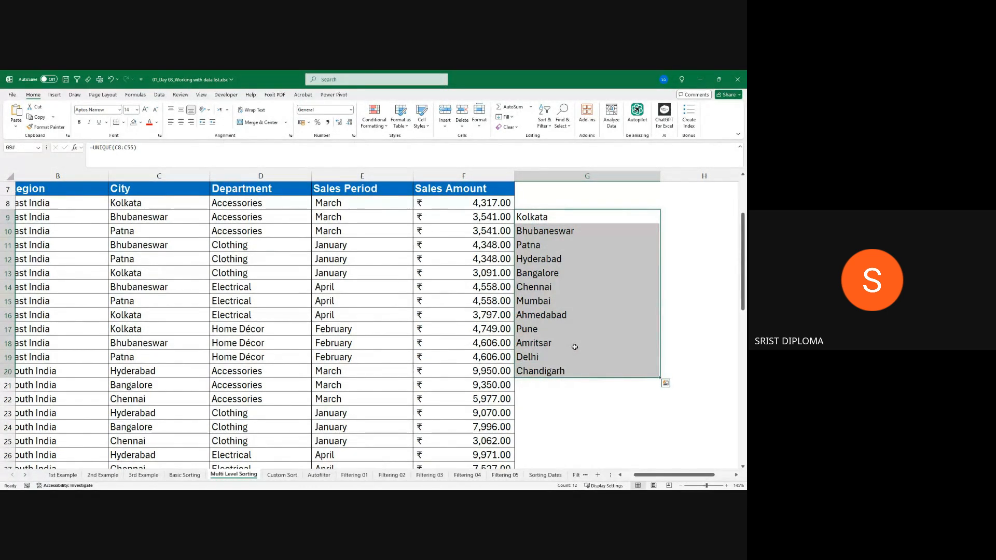
left_click(561, 219)
left_click(557, 249)
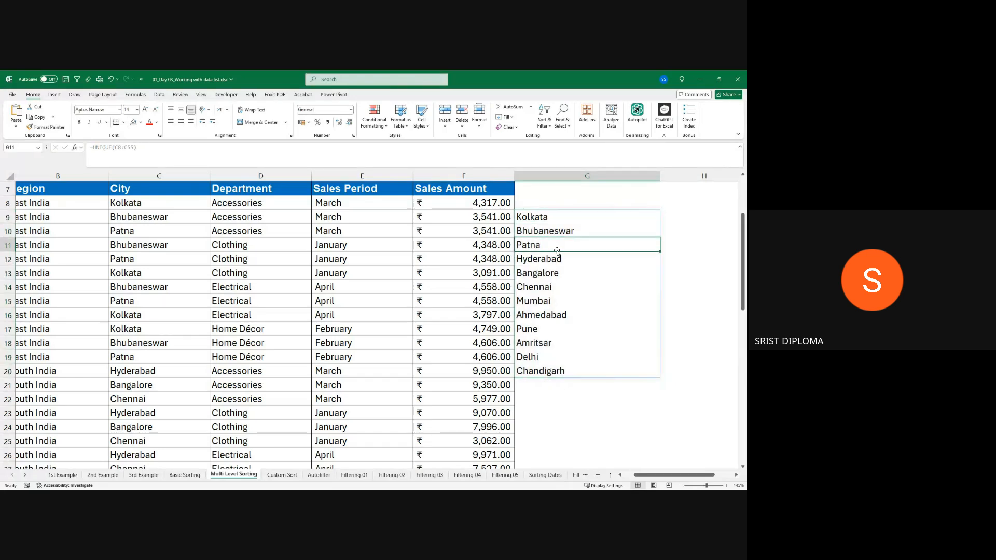
left_click(560, 263)
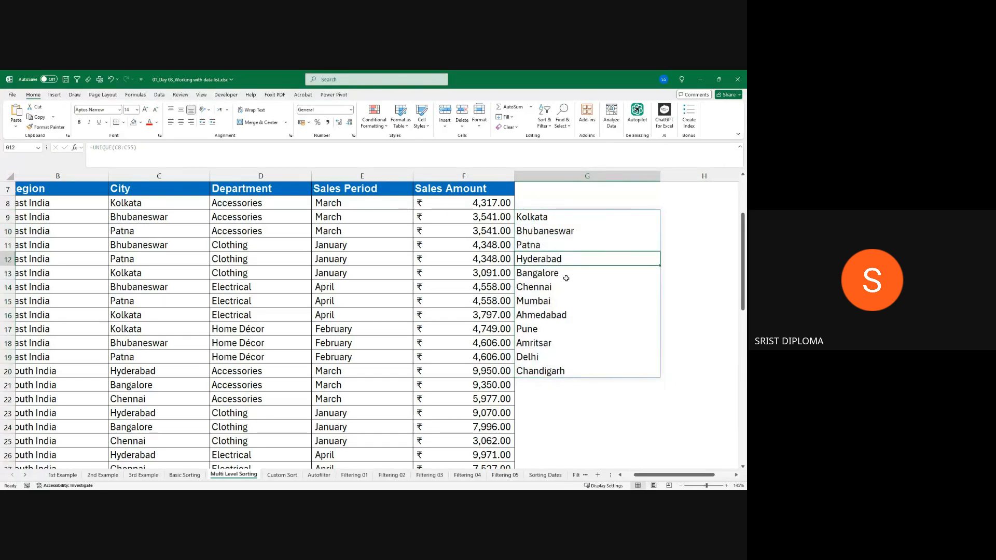
left_click(548, 287)
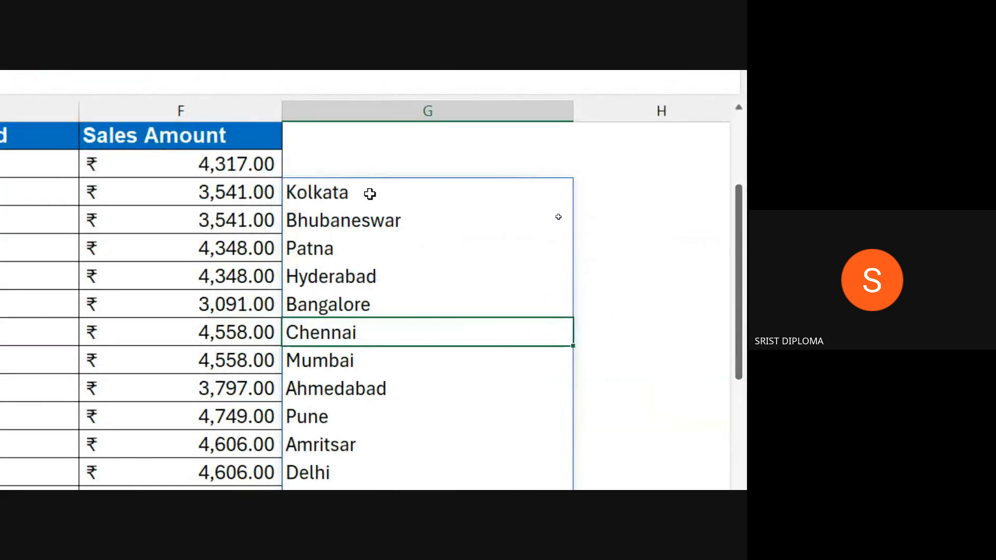
Copy the unique city list in G9:G20 and paste it over itself as values, then select G9
left_click_drag(370, 193, 371, 501)
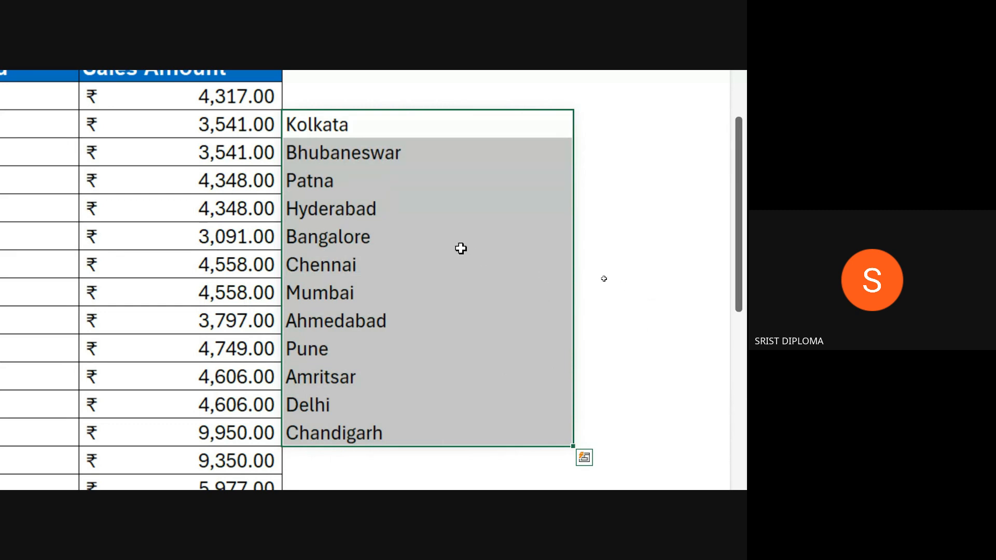
key("ctrl+c")
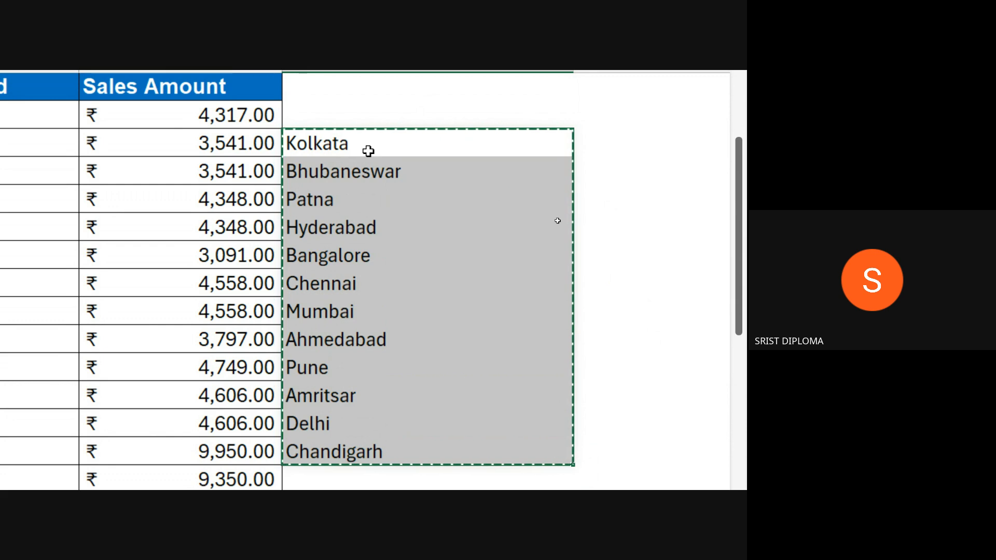
right_click(368, 151)
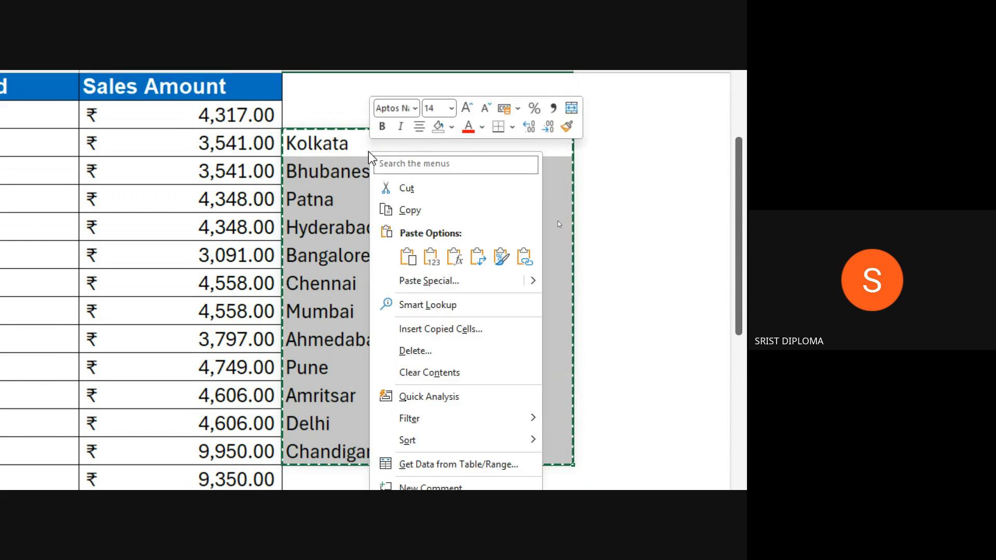
left_click(431, 258)
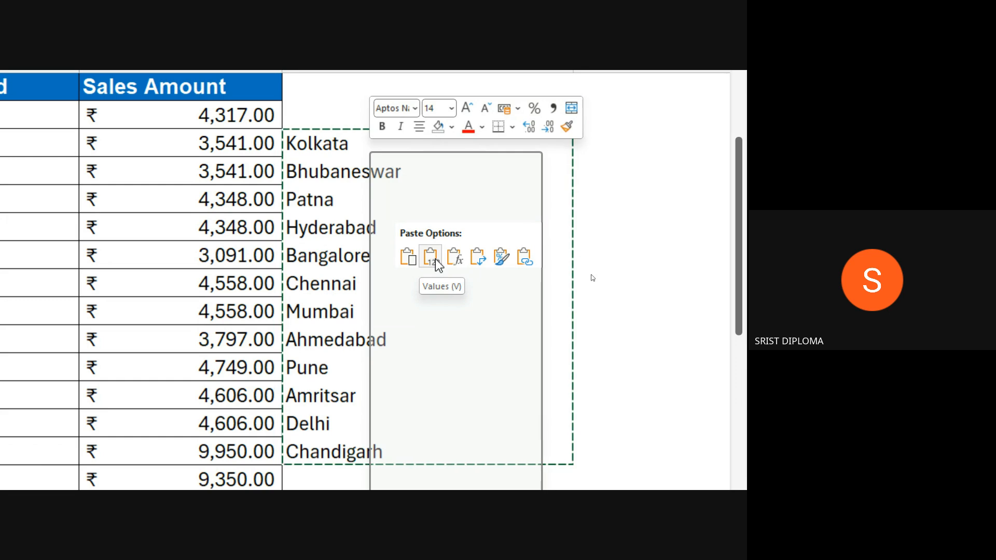
left_click(435, 260)
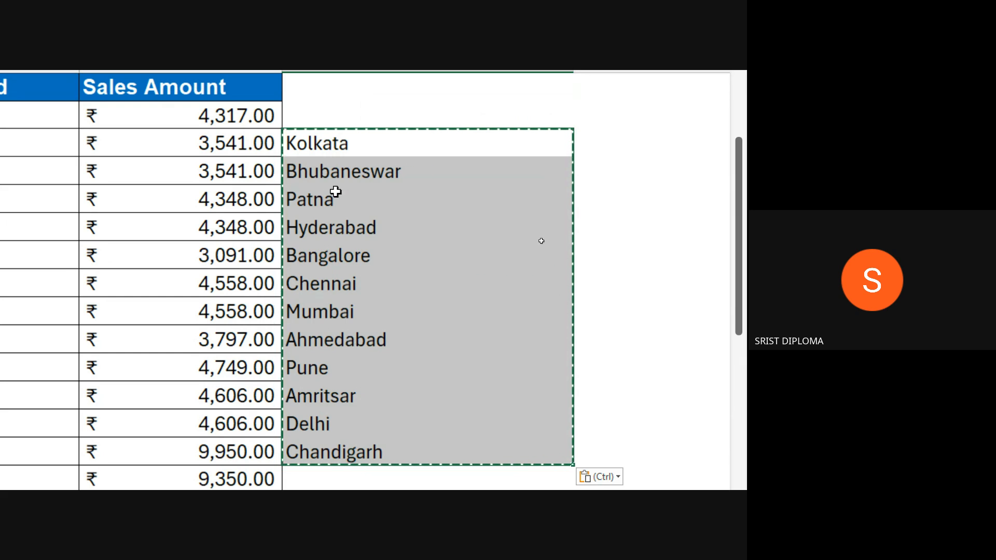
key("Escape")
left_click(323, 145)
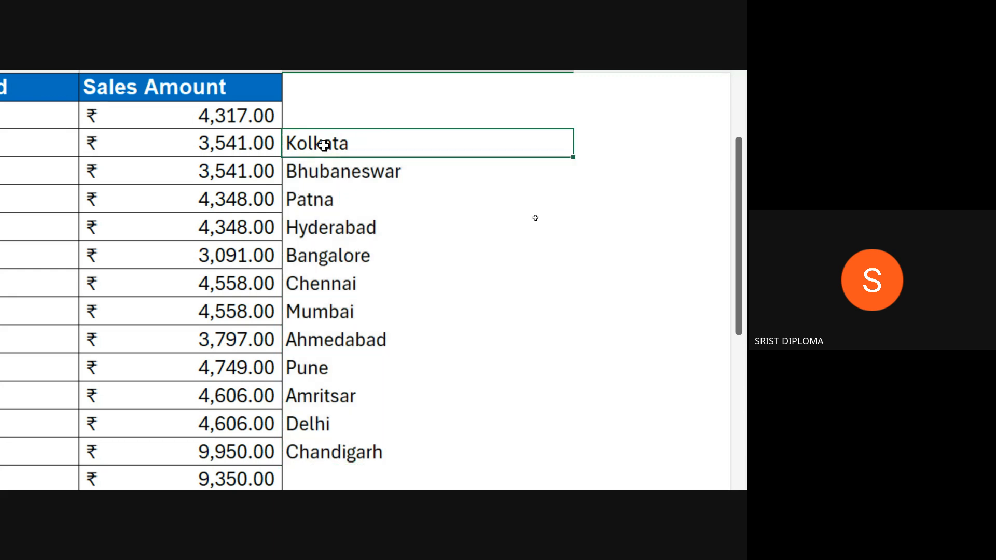
Look through the advanced Excel options for the custom list editing setting, then close the options without changes
left_click(329, 203)
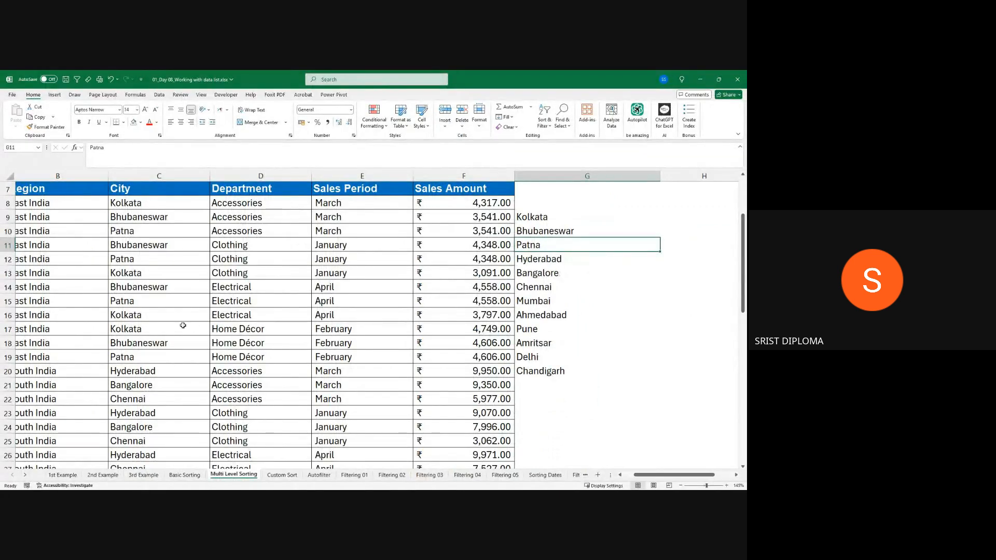
left_click_drag(656, 474, 644, 475)
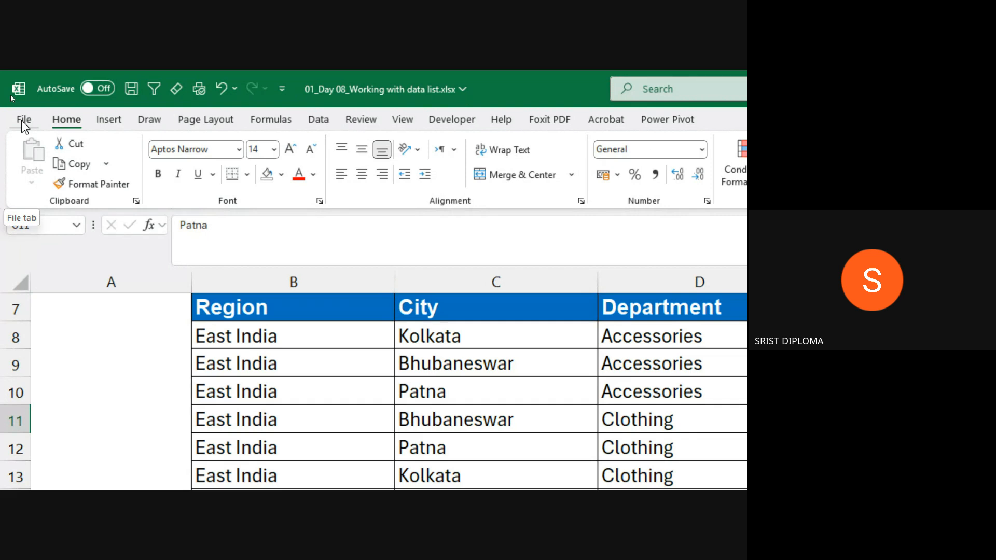
left_click(23, 120)
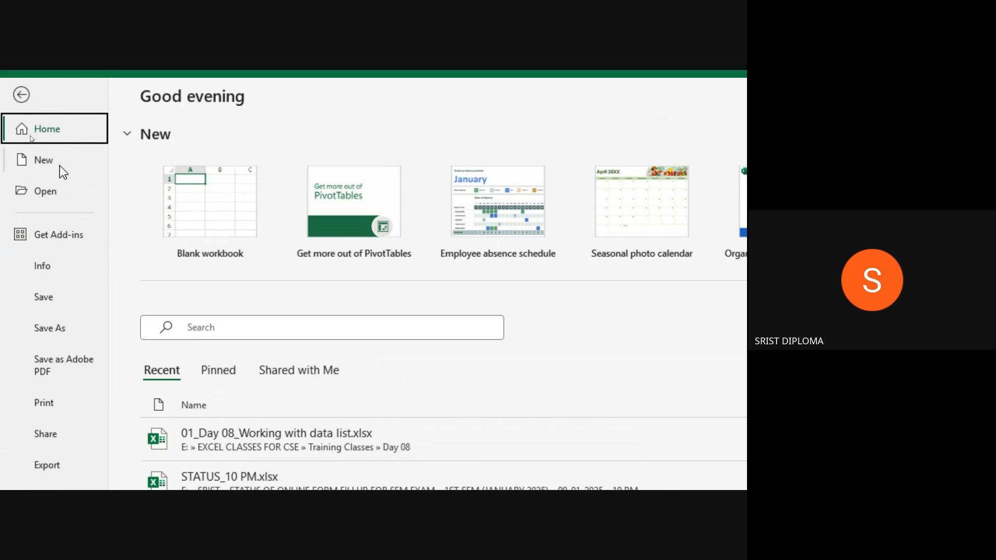
scroll(56, 438, "down", 2)
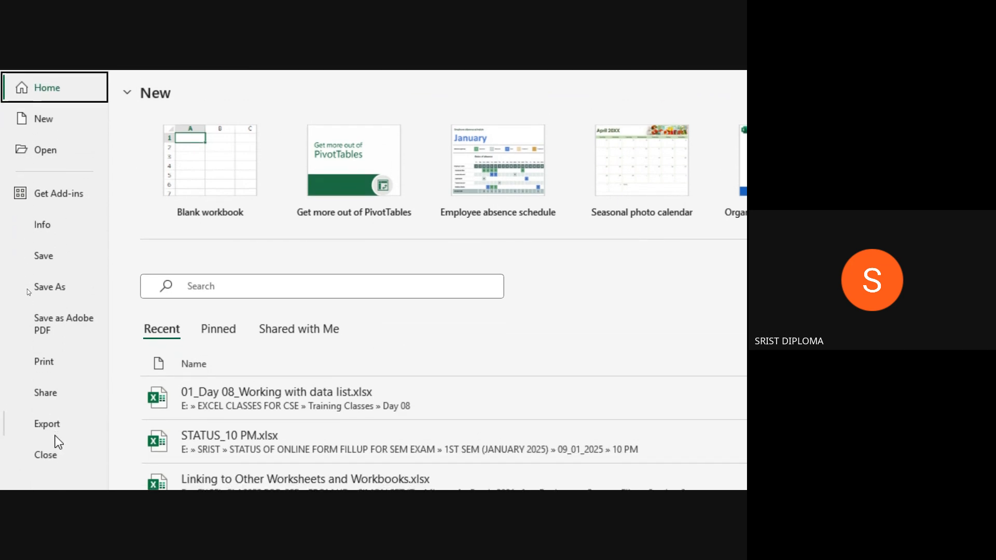
scroll(57, 441, "down", 10)
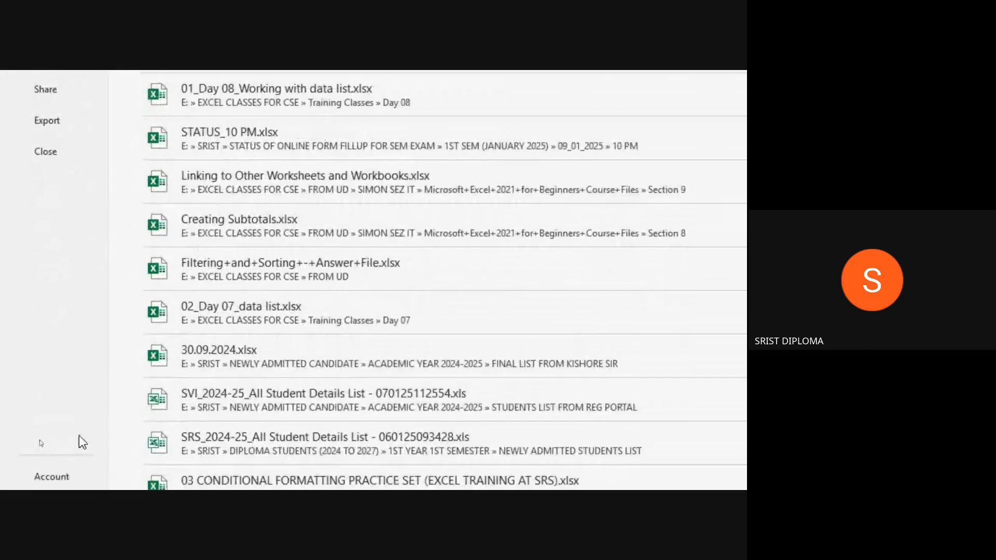
scroll(80, 441, "down", 2)
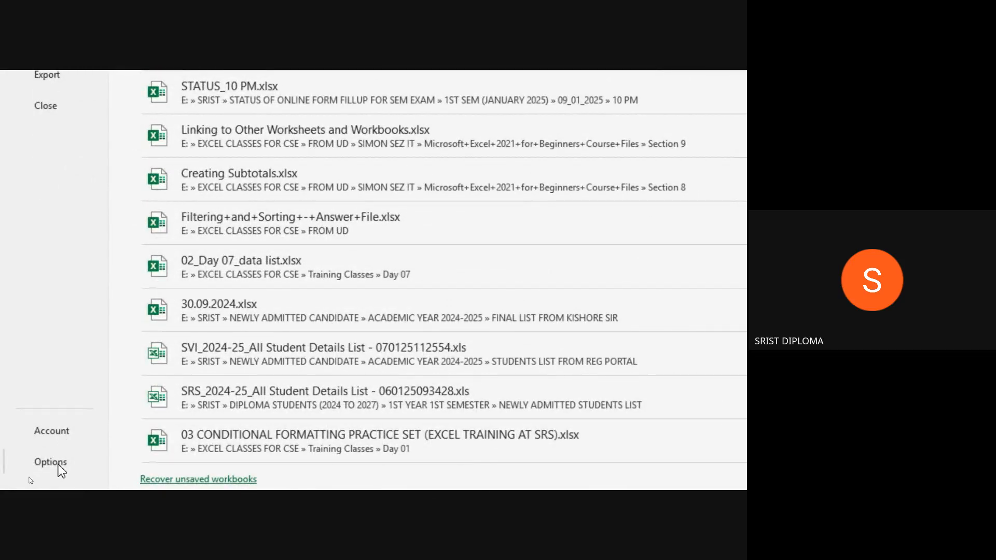
left_click(58, 461)
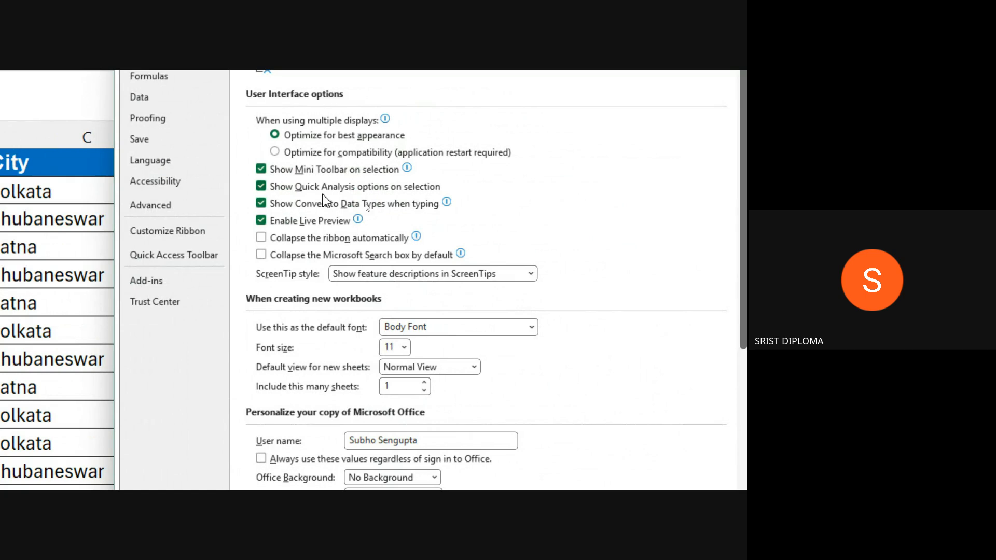
left_click_drag(405, 126, 354, 151)
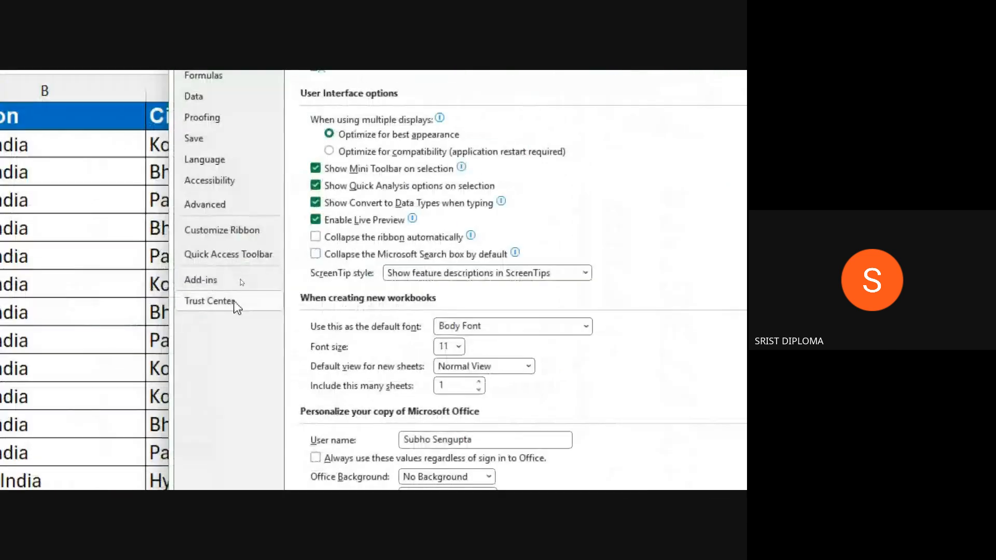
left_click(217, 211)
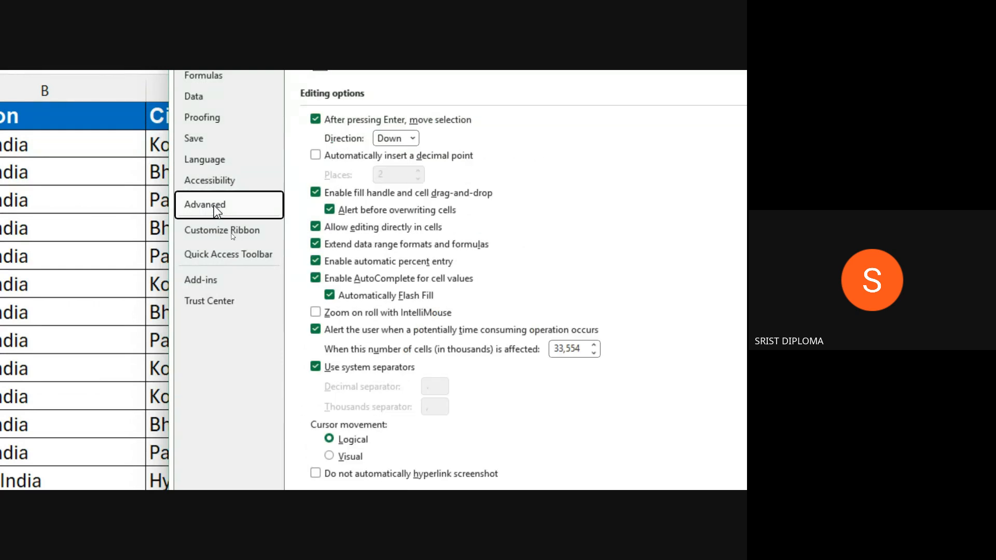
scroll(625, 280, "down", 3)
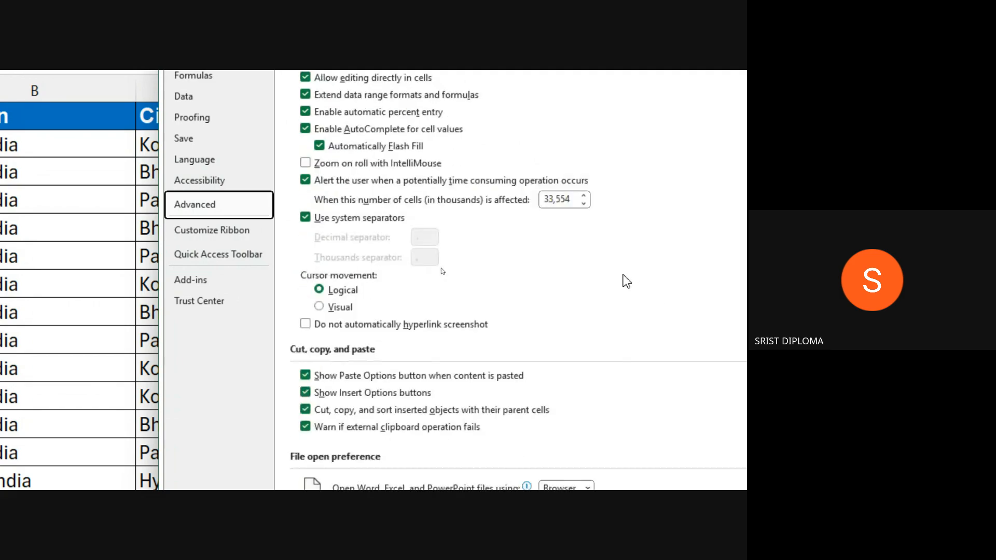
scroll(626, 280, "down", 15)
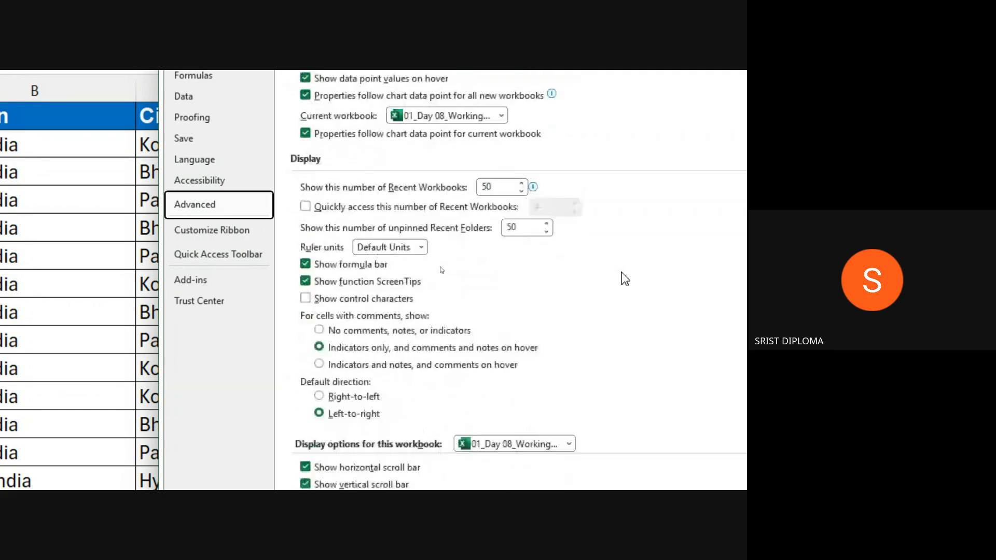
scroll(625, 279, "down", 10)
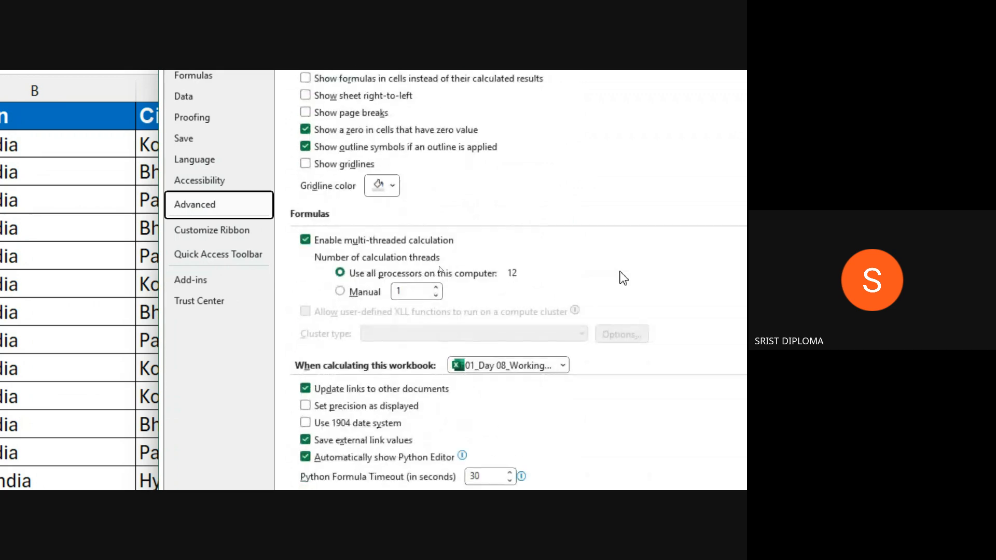
scroll(624, 278, "down", 6)
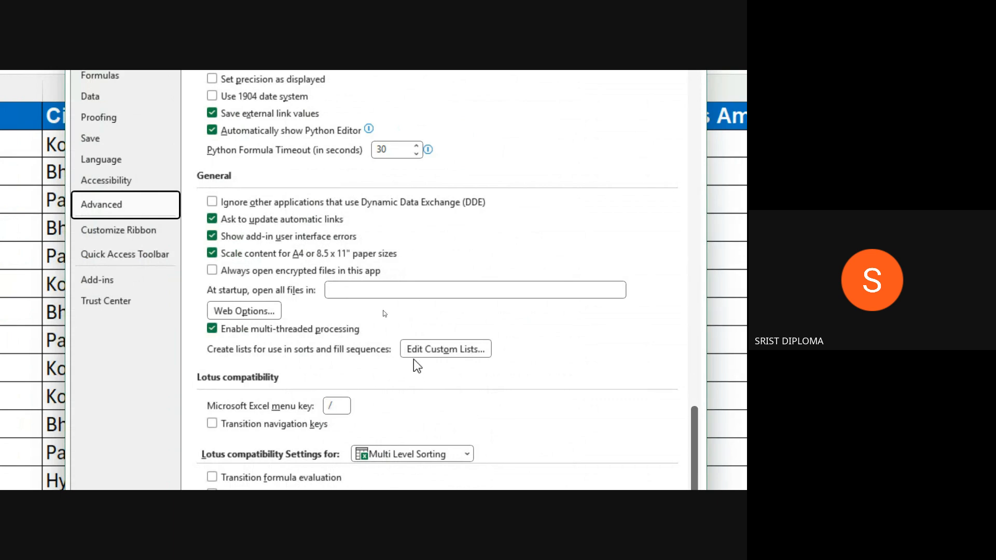
key("ctrl+2")
left_click_drag(416, 365, 382, 421)
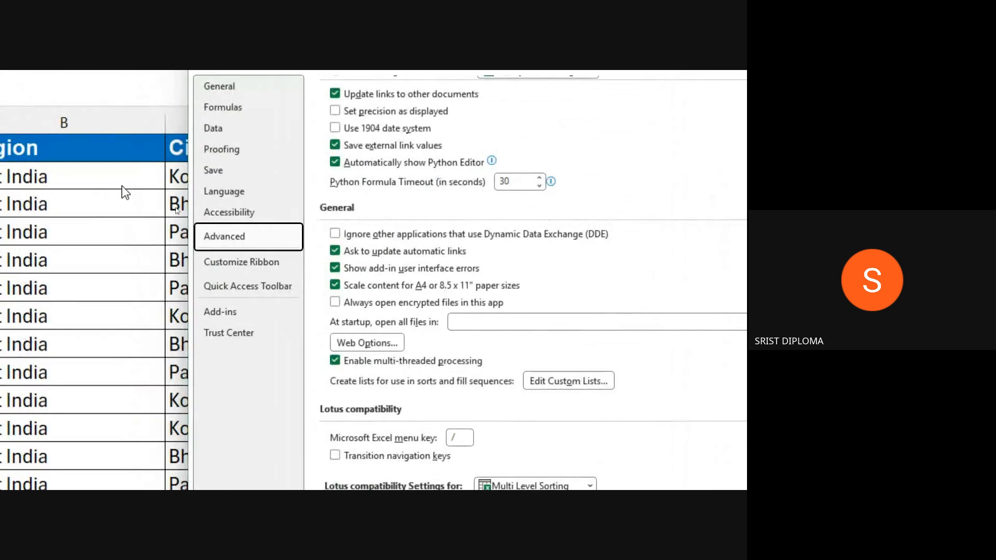
left_click(495, 197)
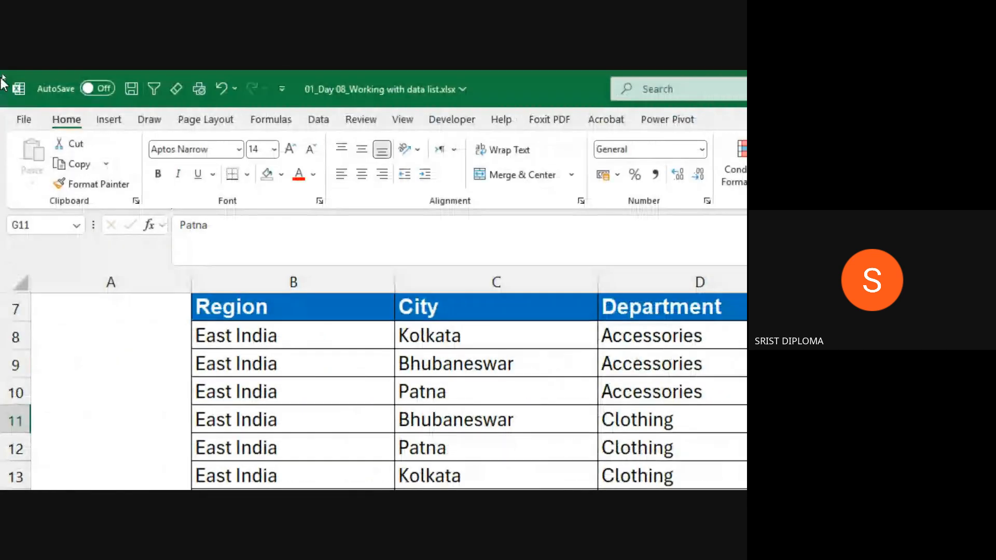
Open the custom lists editor from the General section of the advanced Excel options
left_click(26, 119)
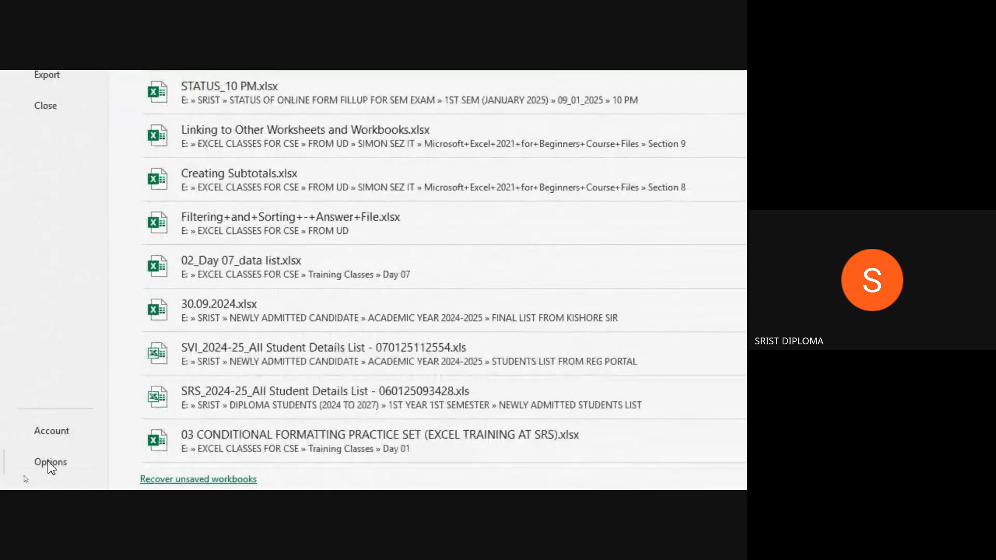
left_click(49, 465)
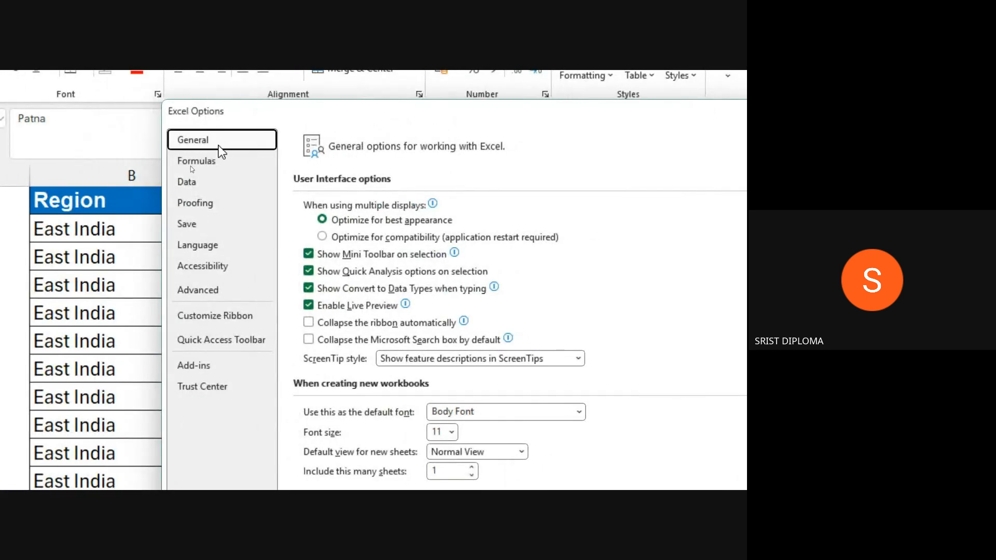
left_click(204, 294)
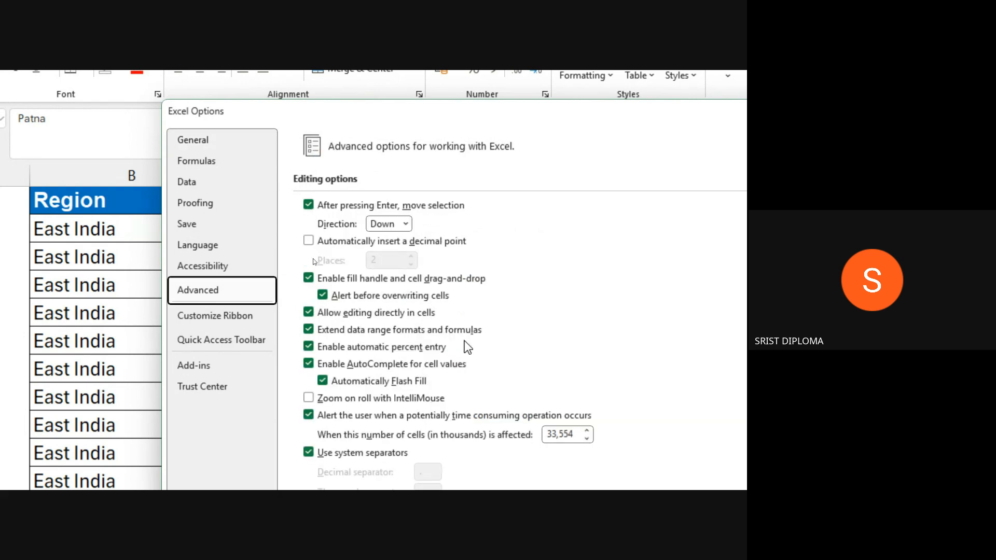
scroll(436, 348, "down", 8)
scroll(428, 349, "down", 12)
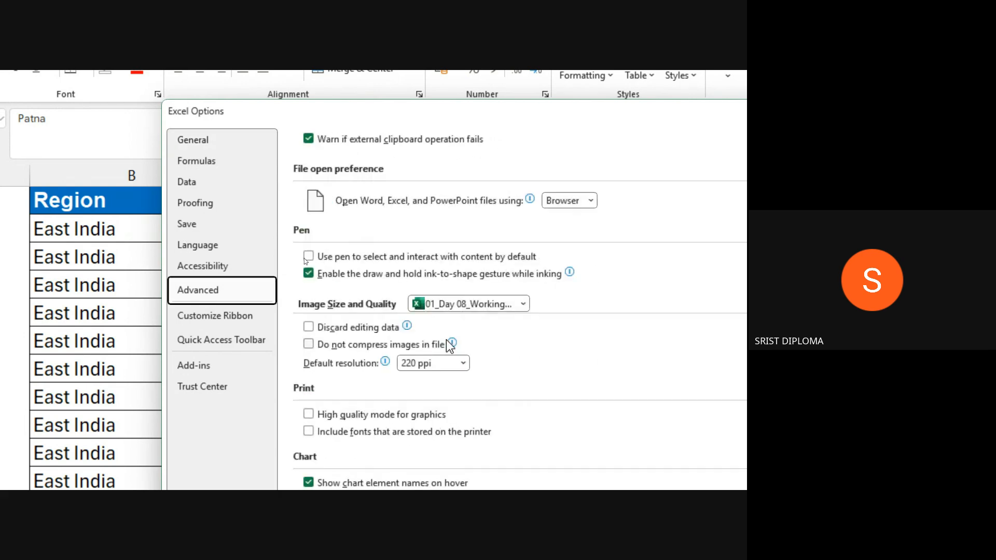
scroll(450, 345, "down", 14)
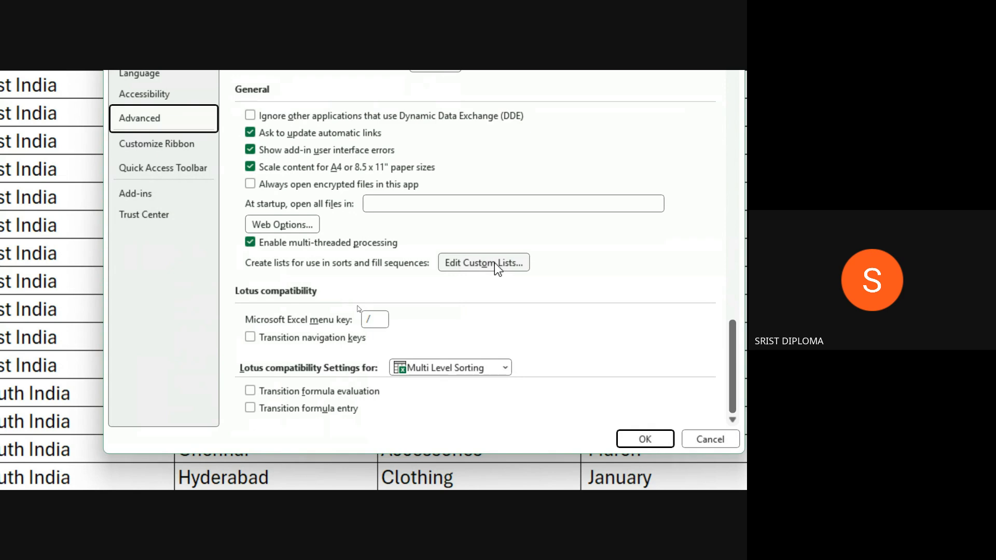
left_click(494, 264)
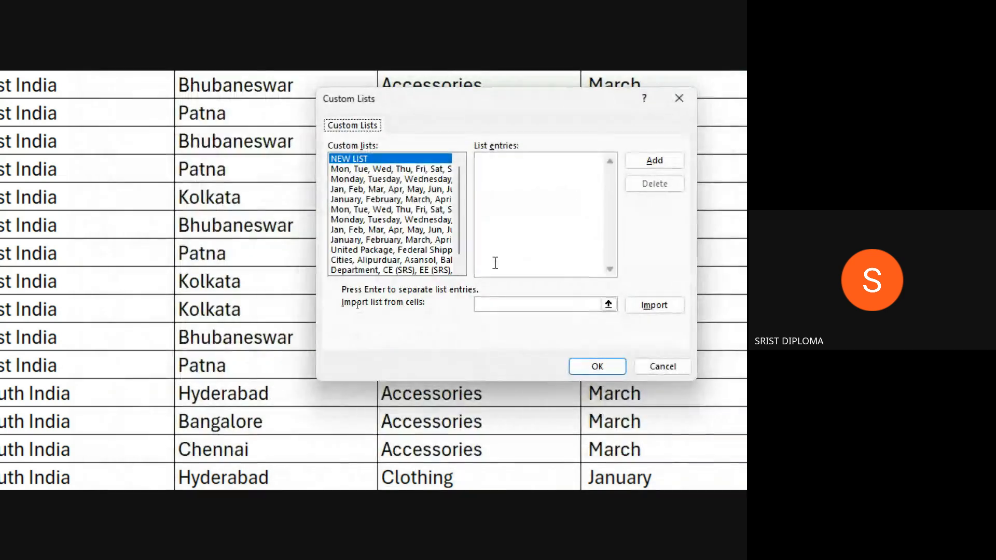
Import the cities in $G$9:$G$20 as a new custom list and accept the Excel options
left_click_drag(529, 129, 387, 137)
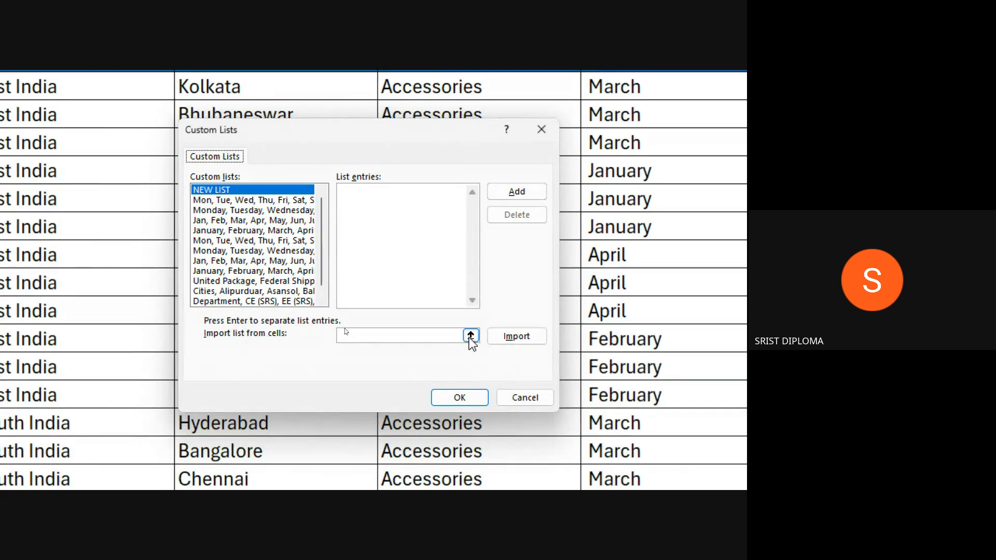
left_click(470, 336)
scroll(662, 374, "right", 3)
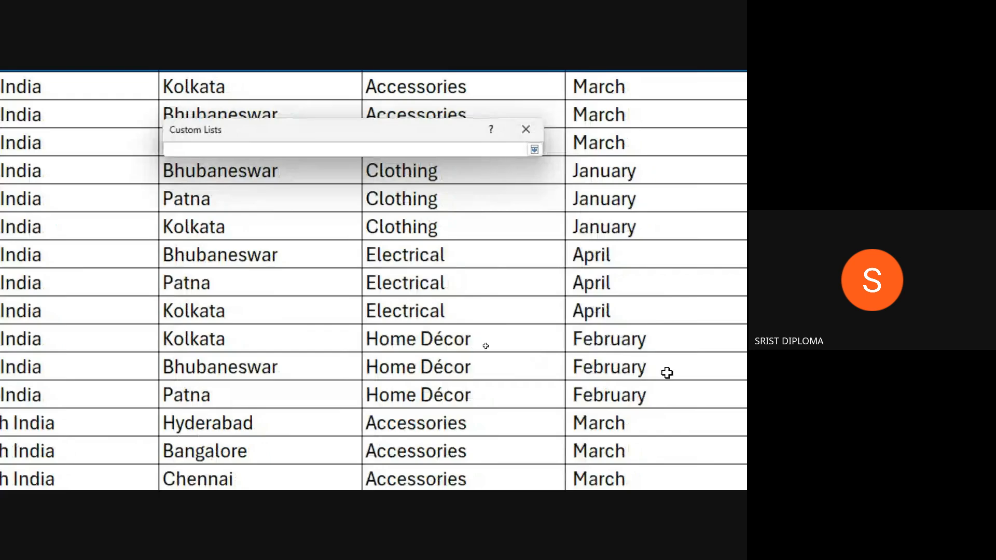
scroll(654, 373, "right", 10)
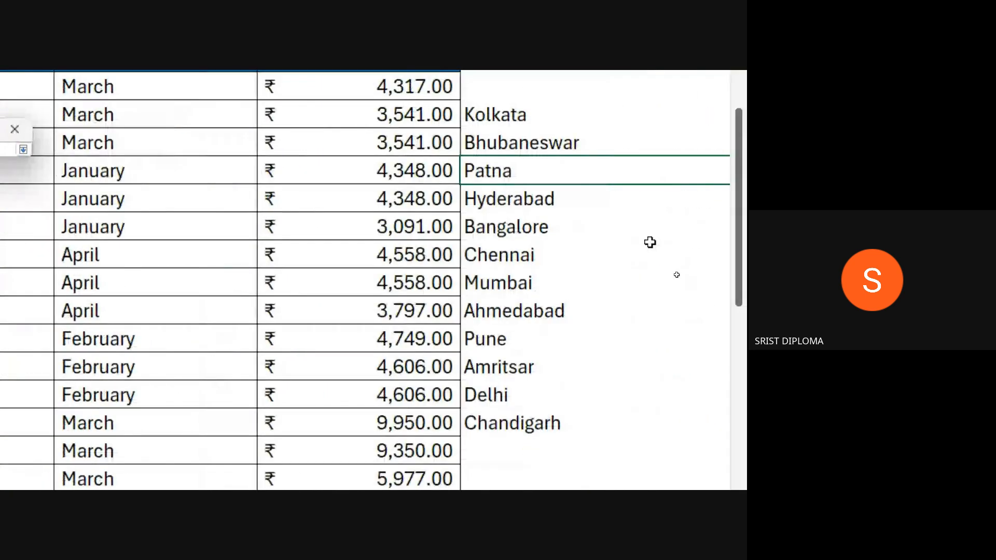
left_click_drag(539, 121, 524, 434)
scroll(522, 125, "up", 1)
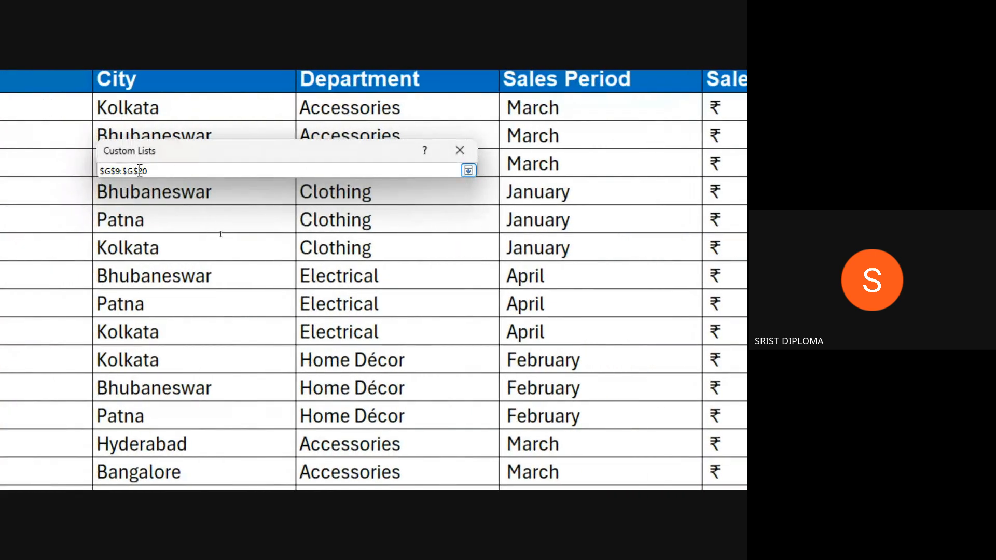
left_click(469, 171)
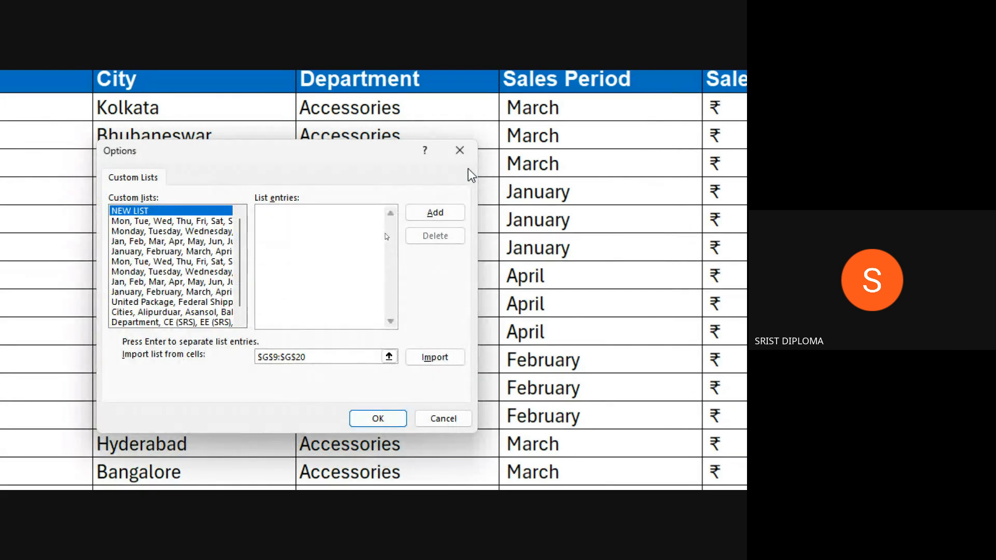
left_click(442, 362)
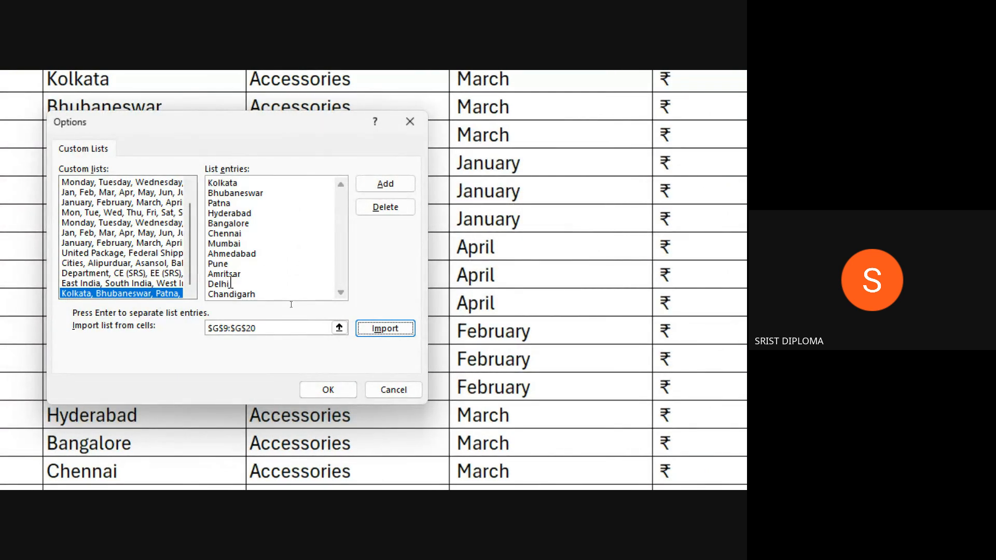
left_click(329, 390)
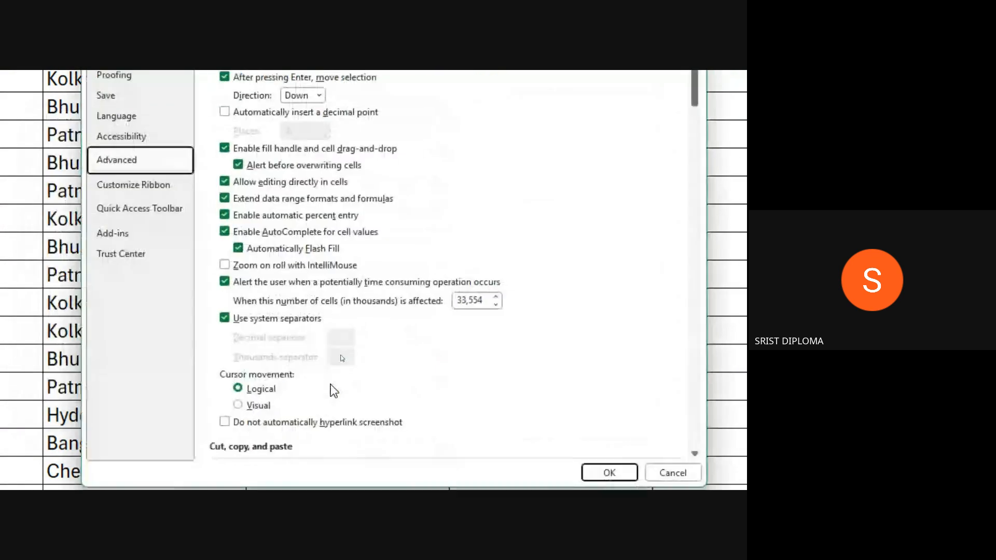
left_click(609, 472)
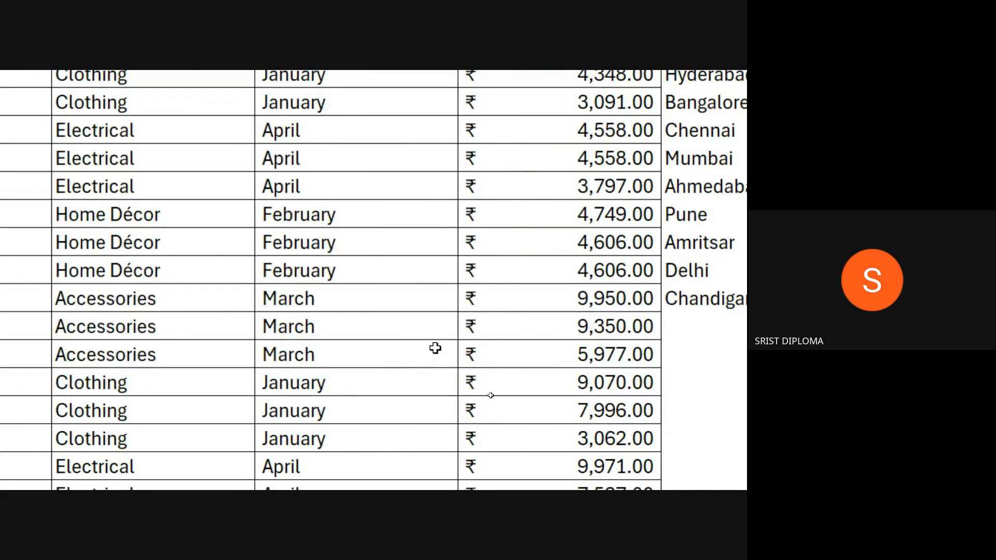
Insert an empty column before column G to separate the city list from the sales table
scroll(725, 224, "up", 2)
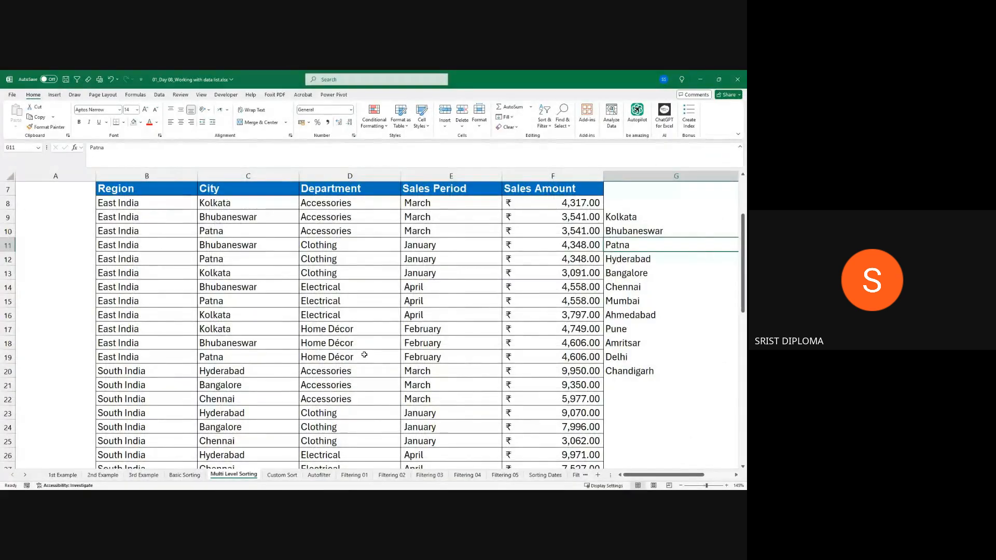
scroll(340, 334, "down", 3, "ctrl")
left_click(312, 364)
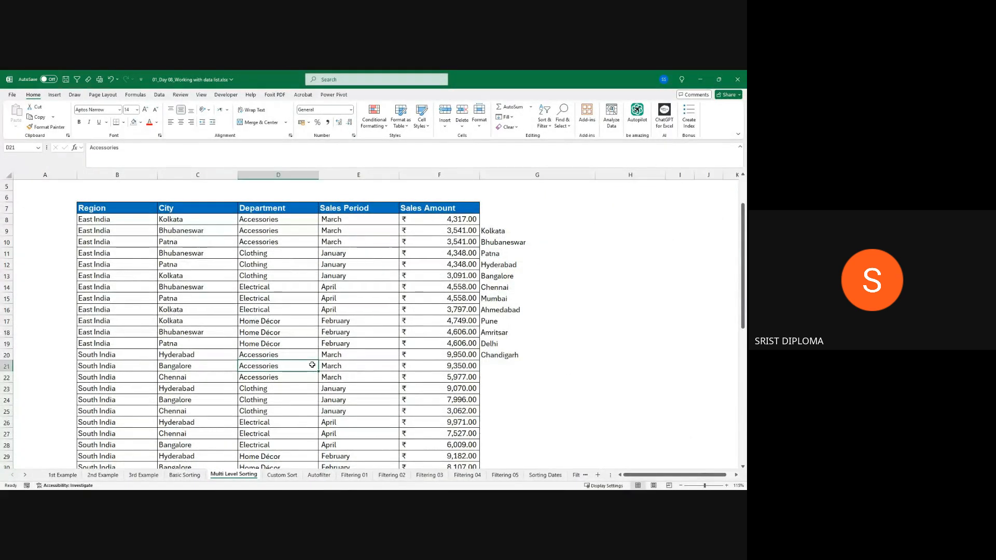
key("ctrl+a")
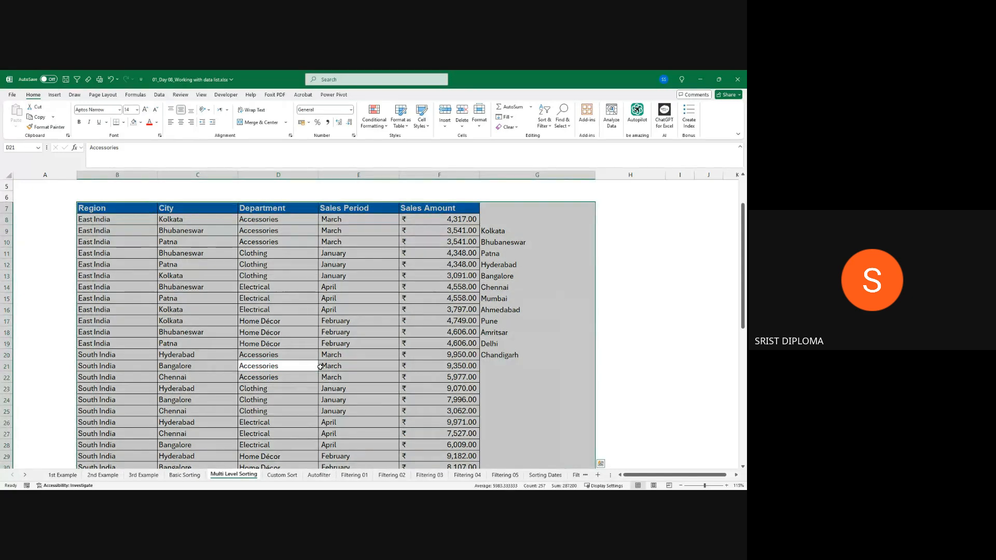
left_click(357, 342)
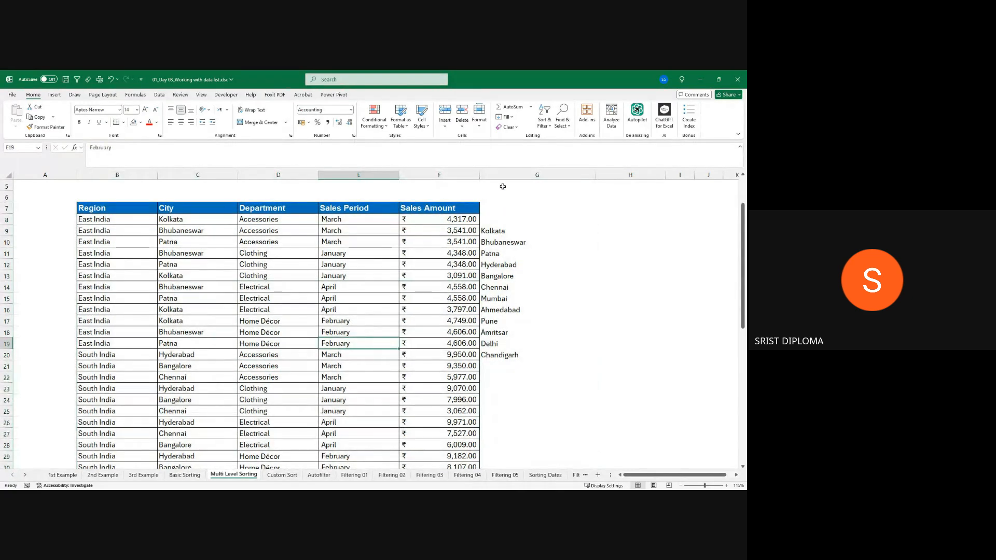
left_click(503, 174)
right_click(504, 176)
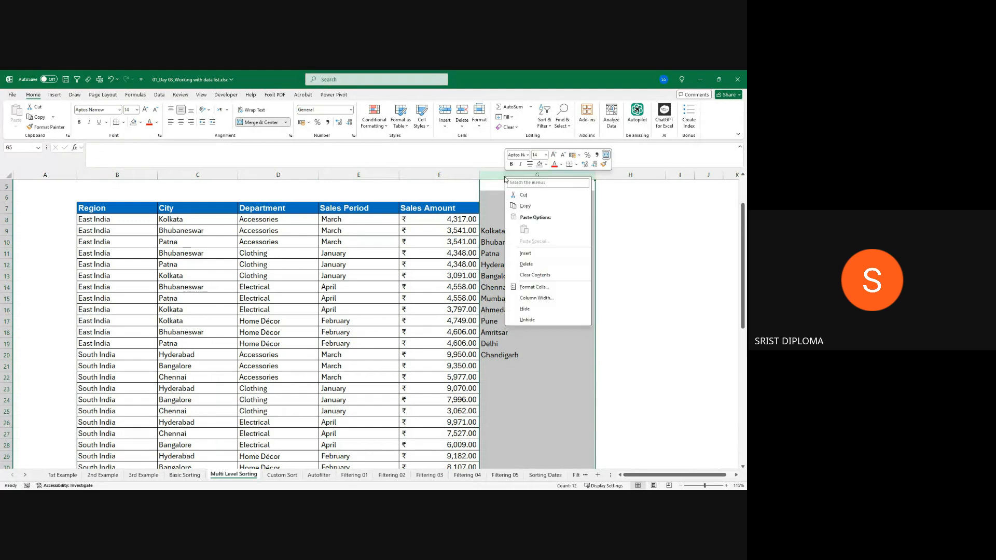
left_click(528, 256)
left_click(456, 309)
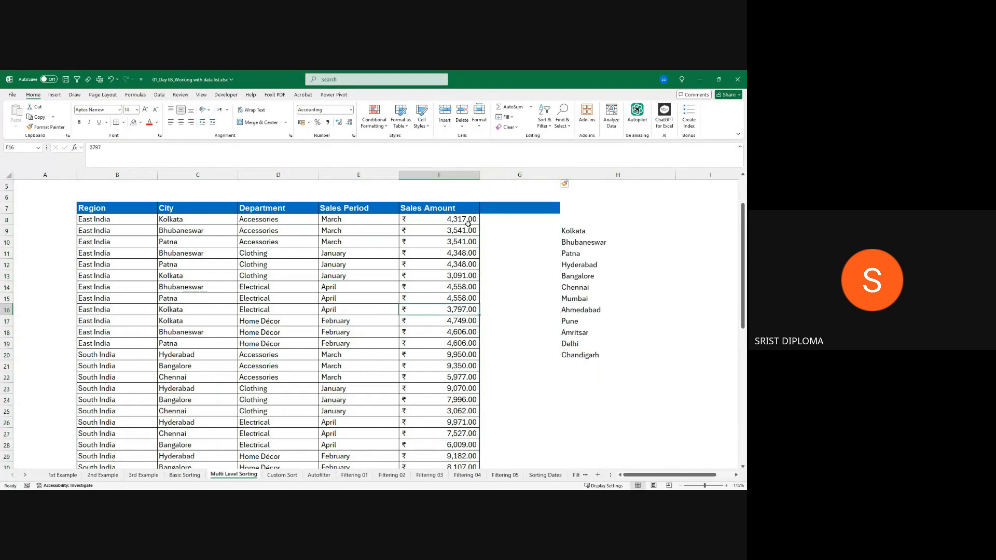
Remove the blue header fill from cell G7 in the empty column beside the sales table
left_click(503, 176)
right_click(505, 177)
left_click(496, 214)
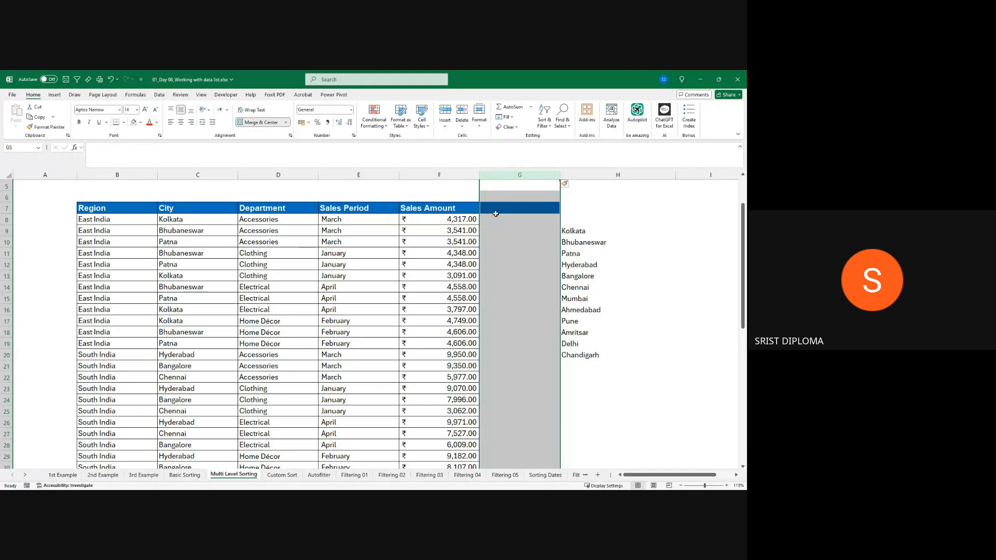
left_click(496, 214)
left_click(133, 122)
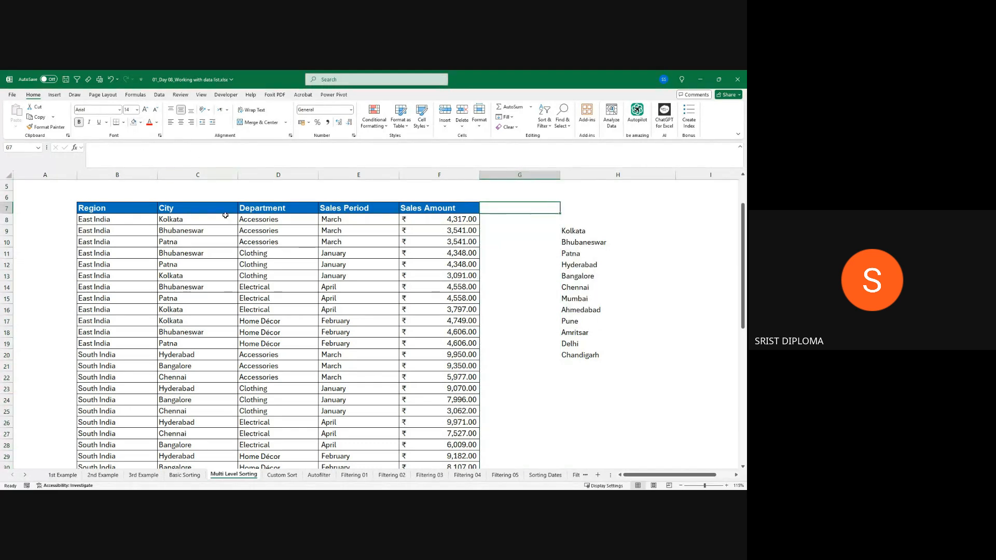
Start a custom sort on the whole sales table and set its sort column to City
left_click(197, 241)
left_click(262, 343)
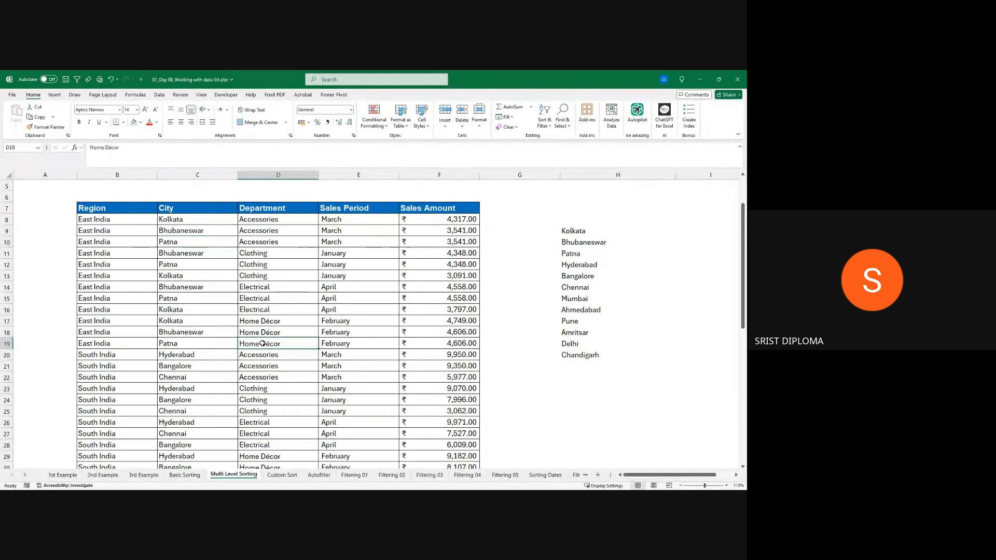
key("ctrl+a")
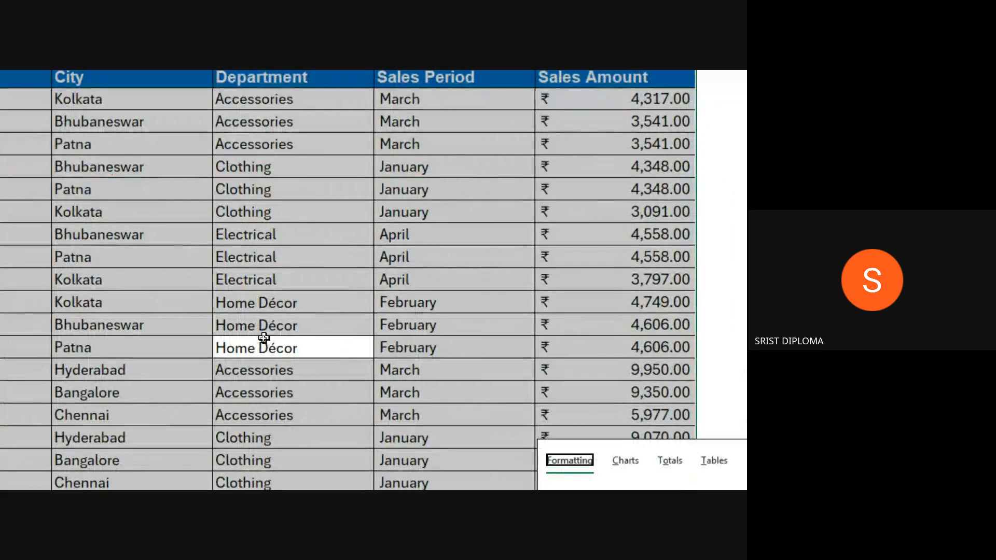
right_click(264, 301)
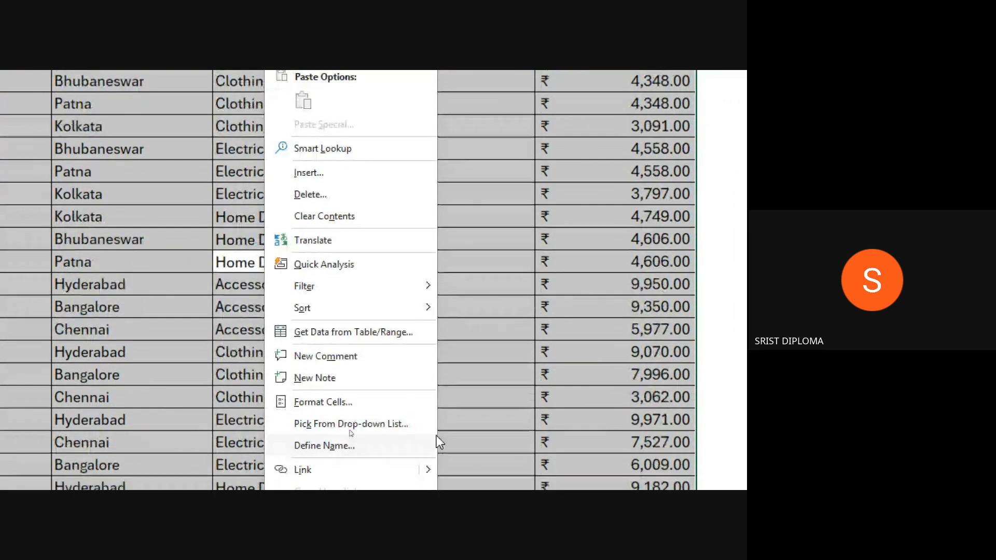
mouse_move(397, 392)
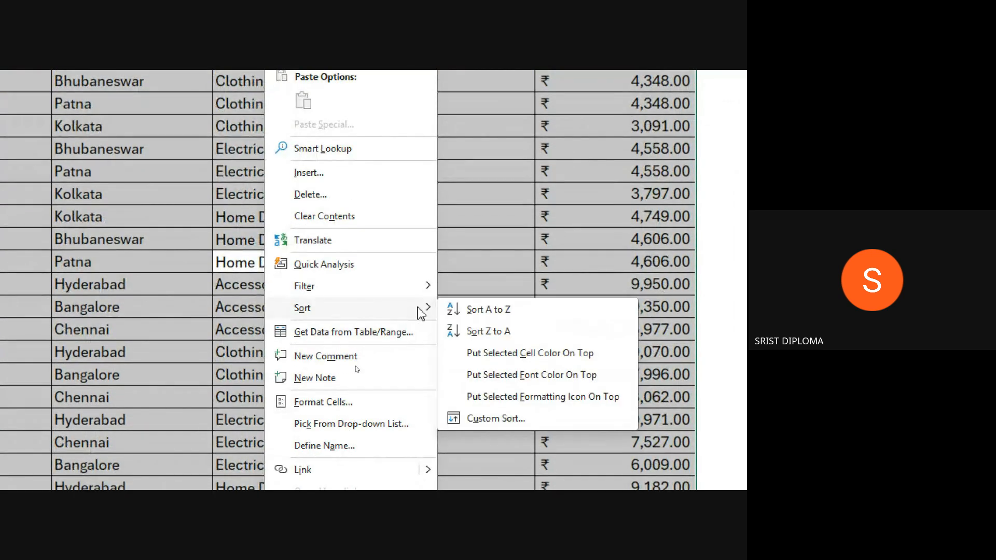
left_click(506, 418)
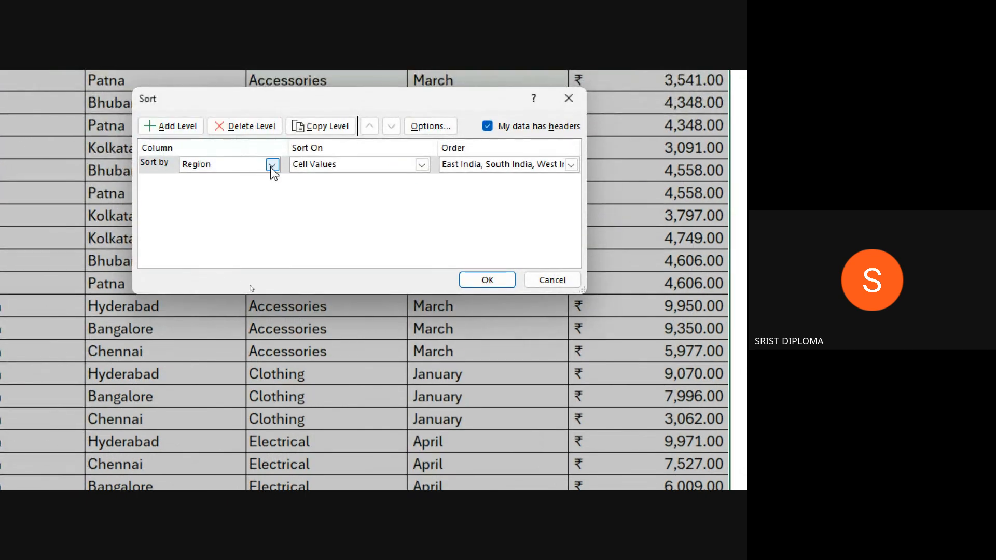
left_click(272, 165)
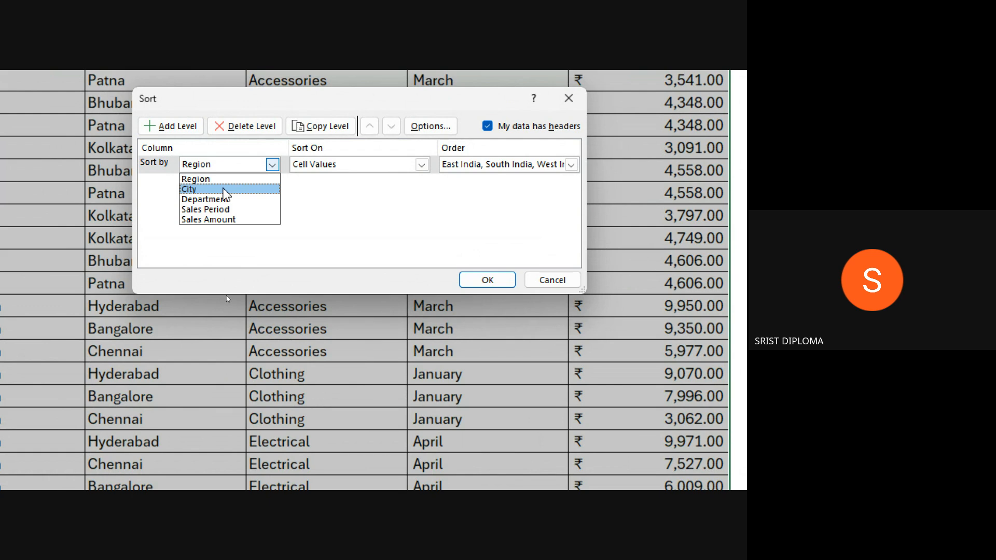
left_click(226, 189)
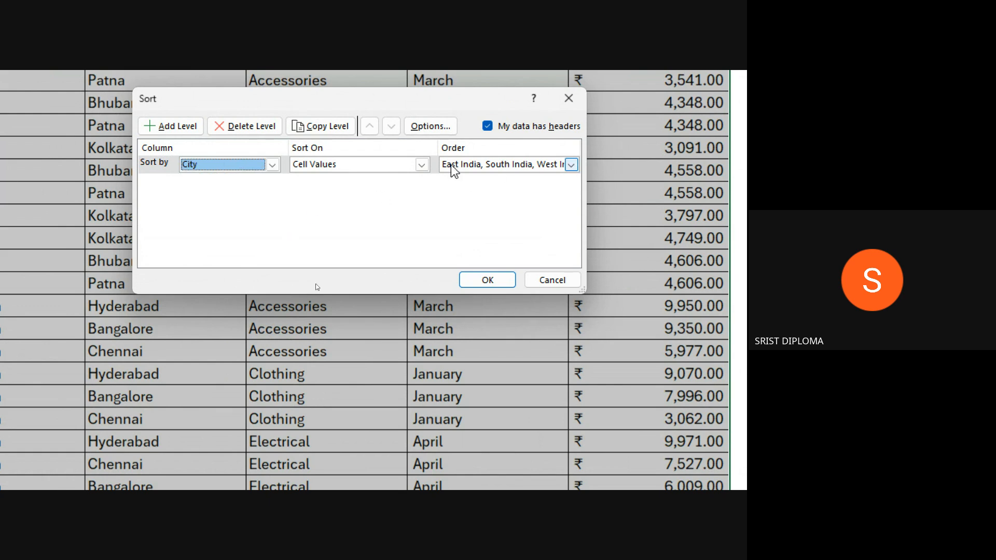
Set the City sort order to the custom list starting Kolkata, Bhubaneswar, Patna, and apply the sort to the table
left_click(571, 165)
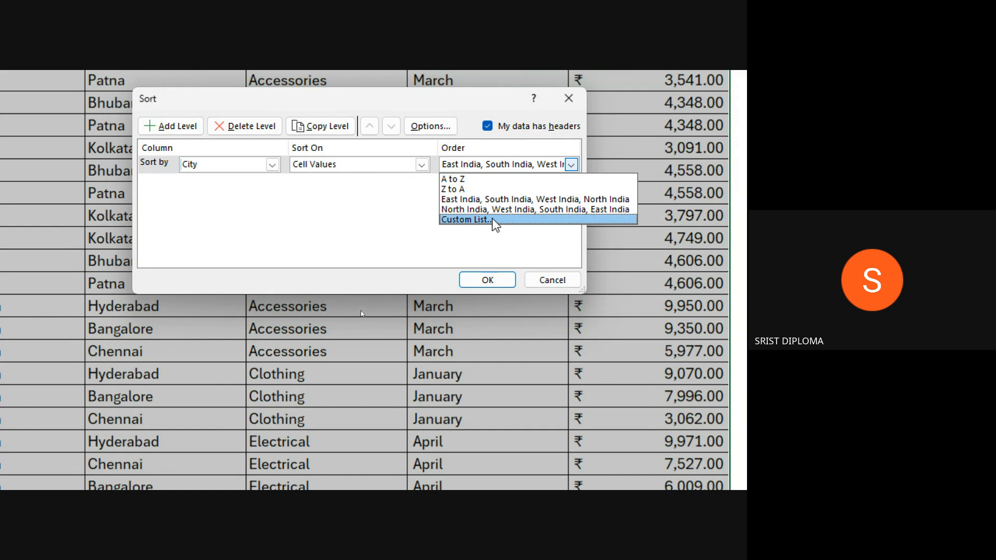
left_click(467, 218)
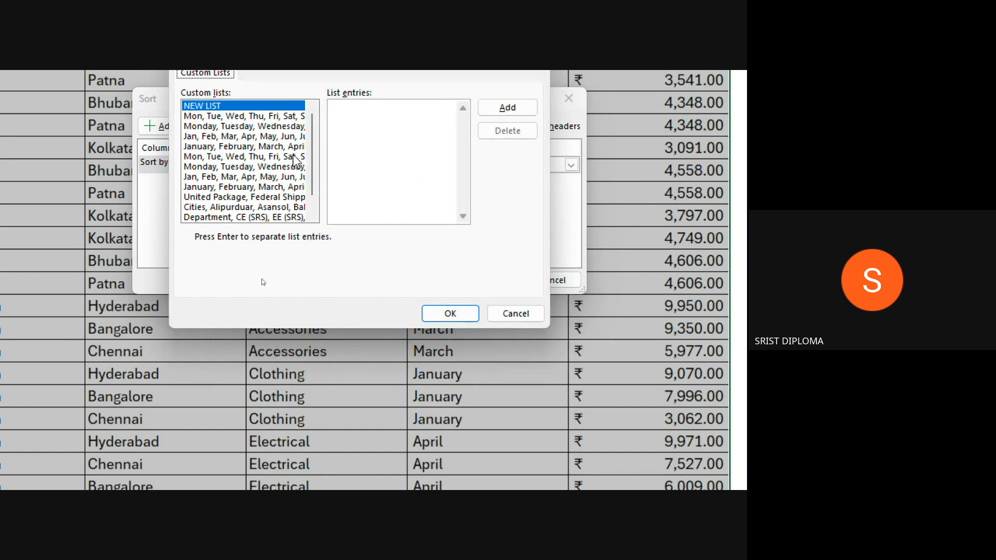
scroll(295, 158, "down", 1)
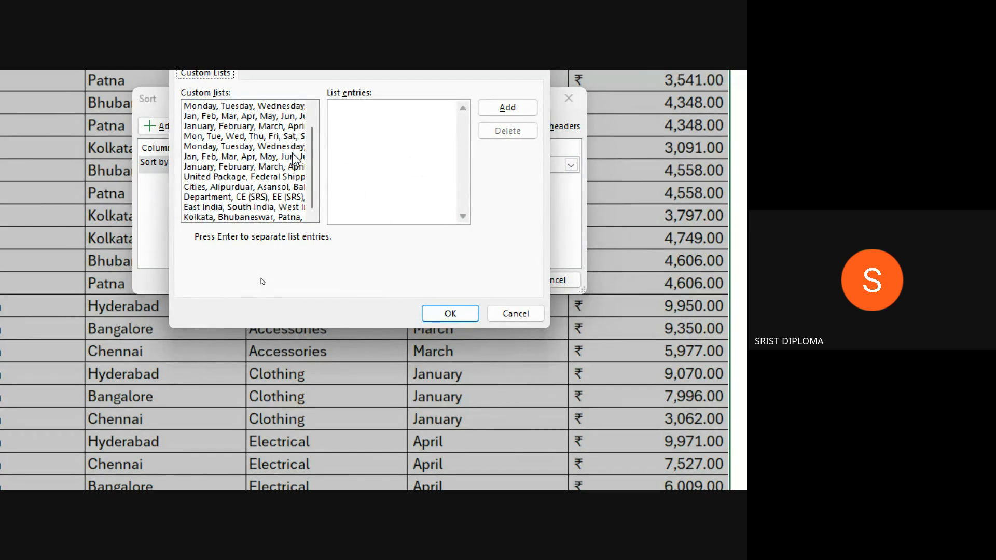
left_click(232, 219)
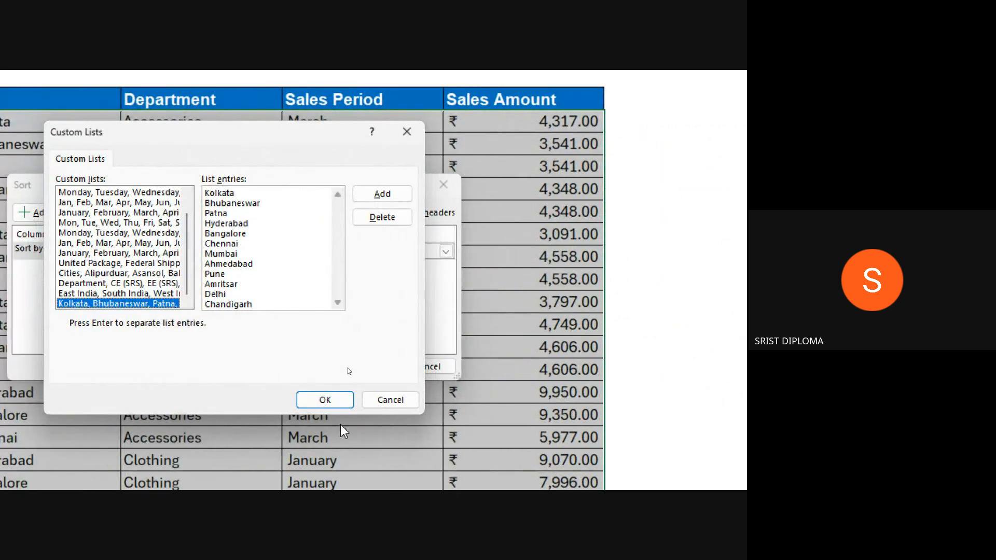
left_click(330, 400)
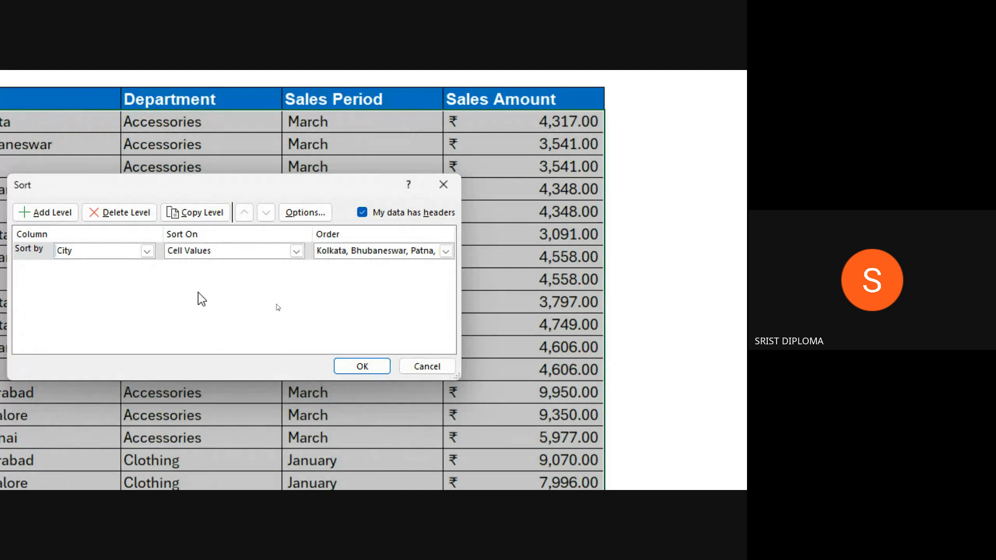
left_click(370, 366)
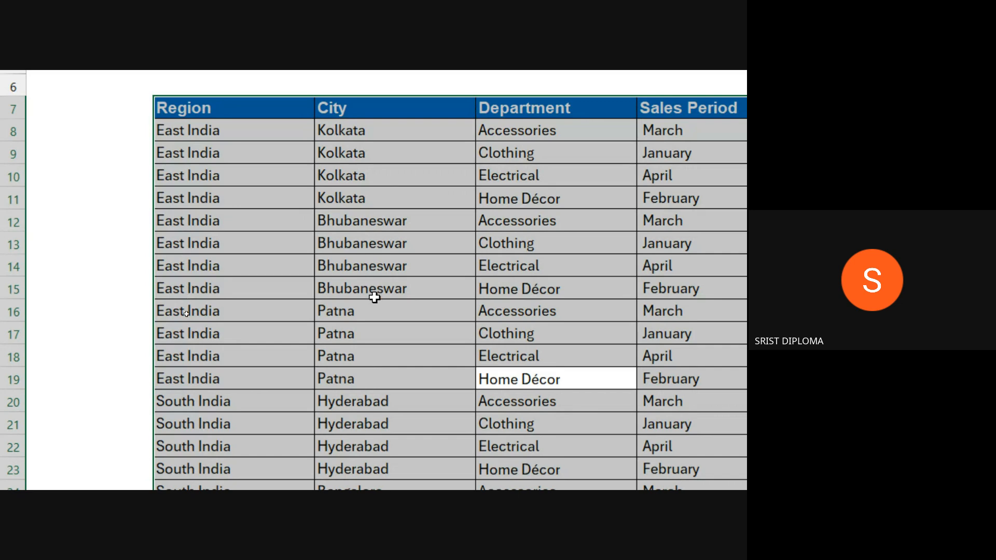
scroll(376, 396, "down", 4)
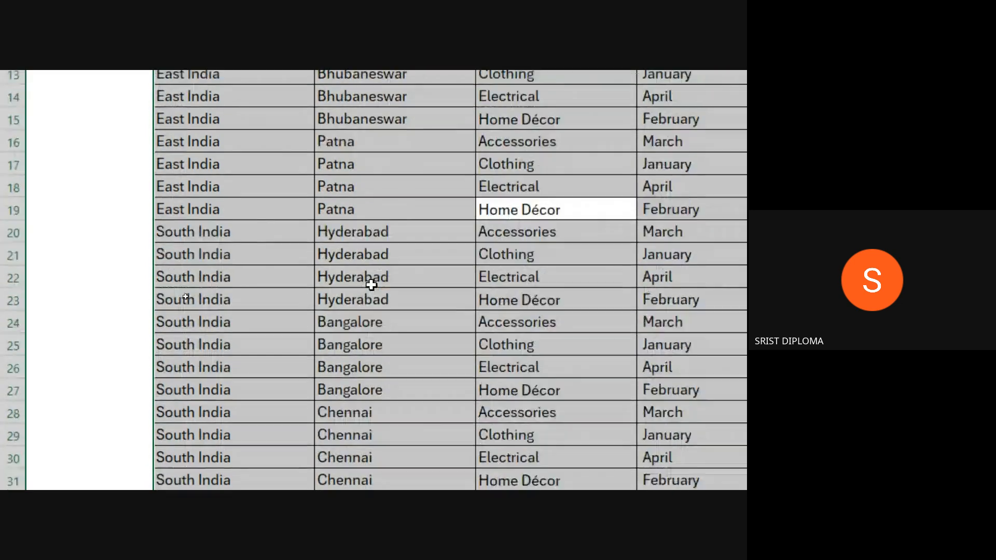
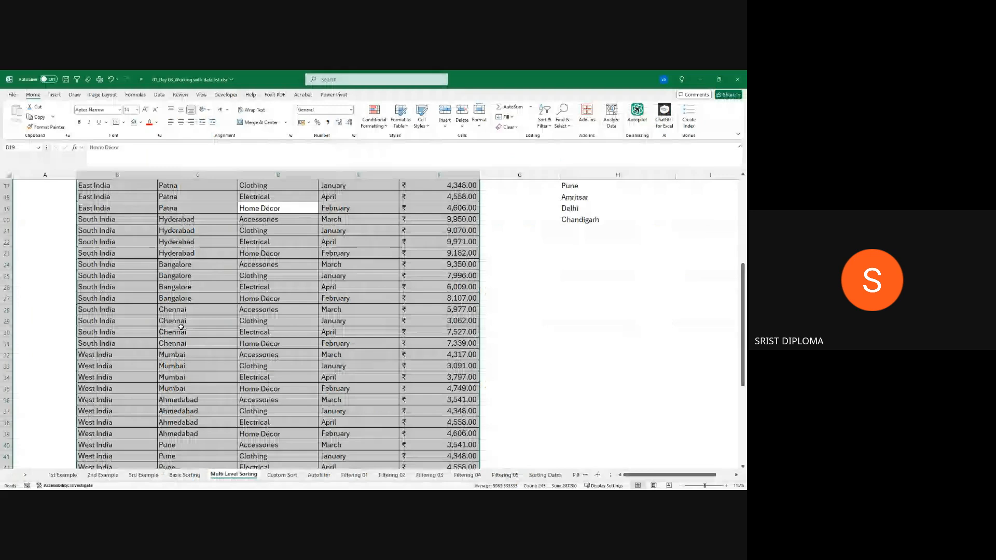
key("ctrl+q")
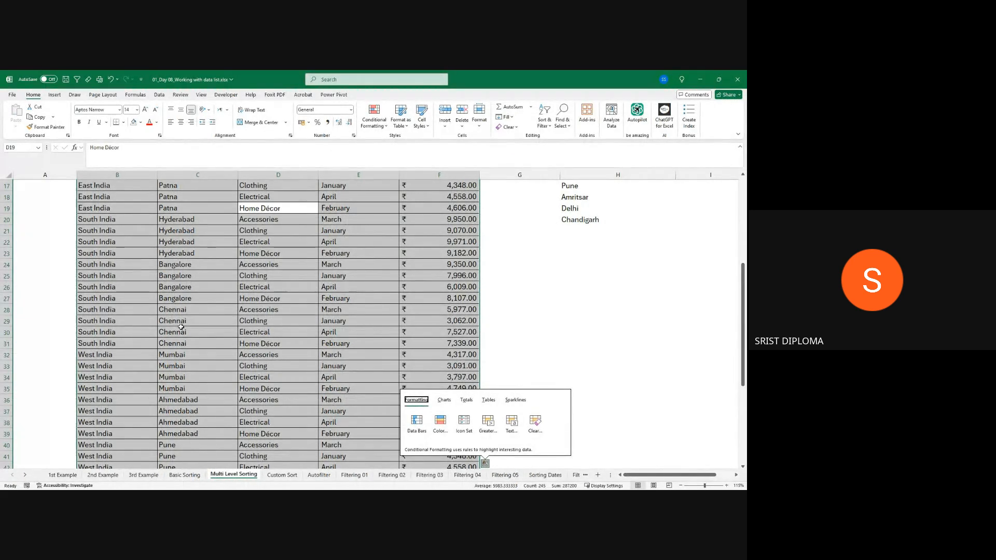
left_click(509, 325)
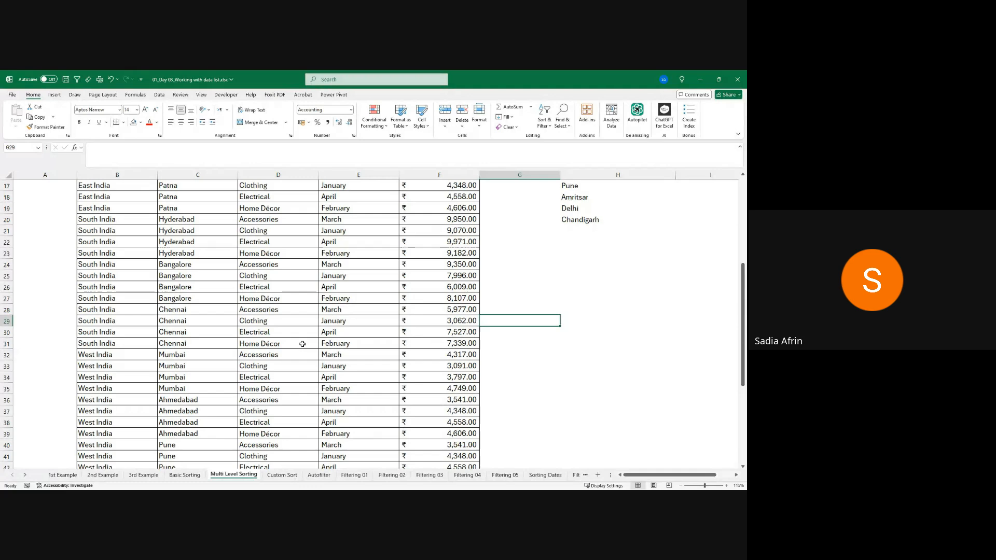
Switch to the Autofilter sheet and select a City cell in its sales table
left_click(321, 475)
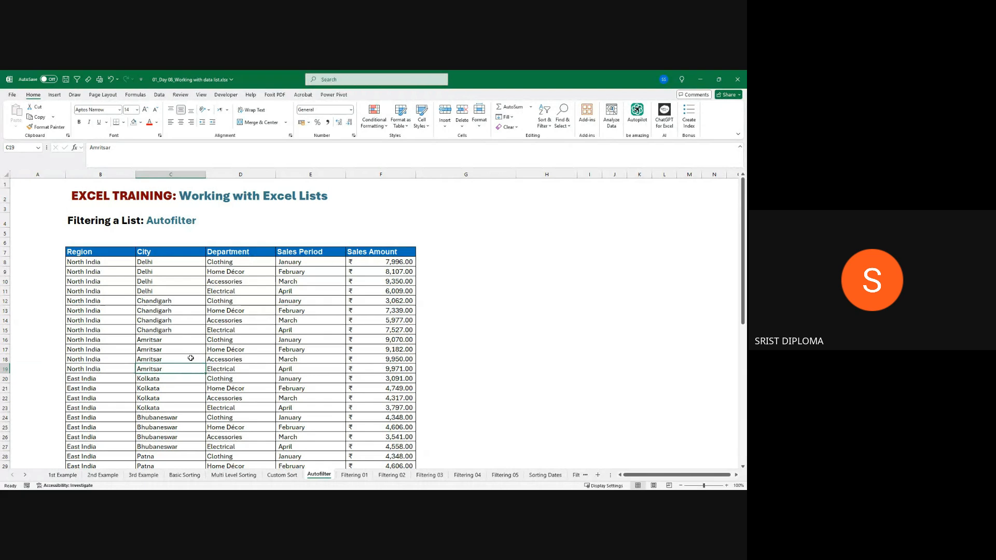
left_click(191, 358)
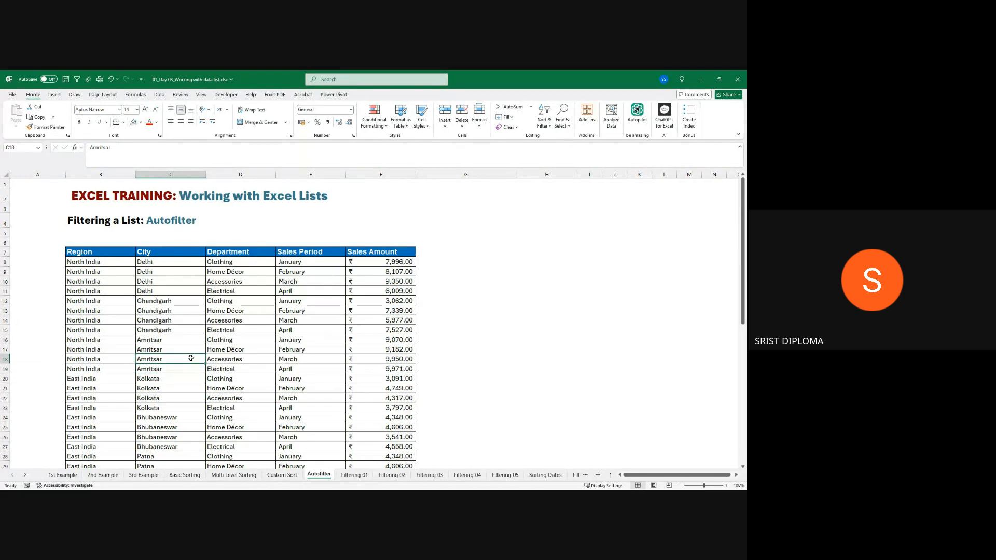
key("ctrl+a")
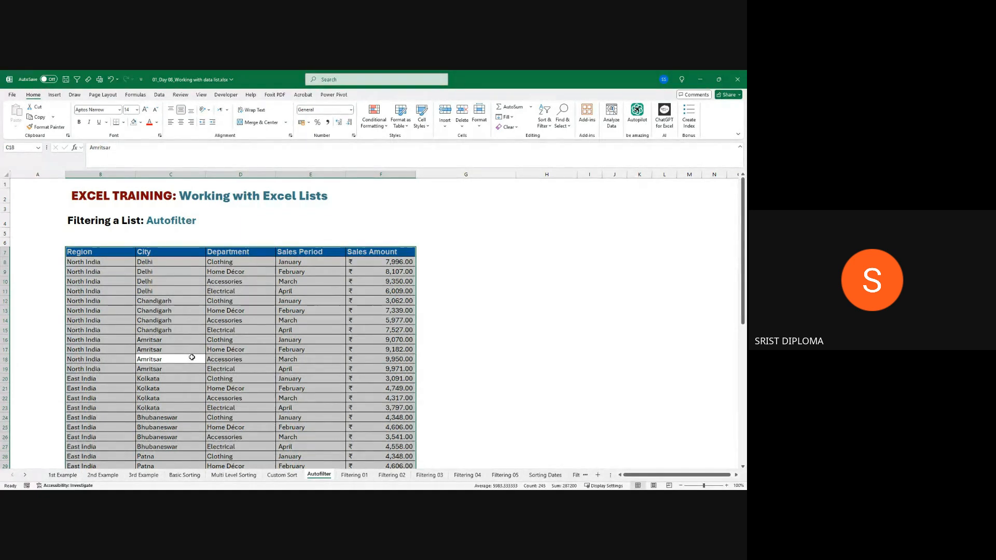
left_click(190, 349)
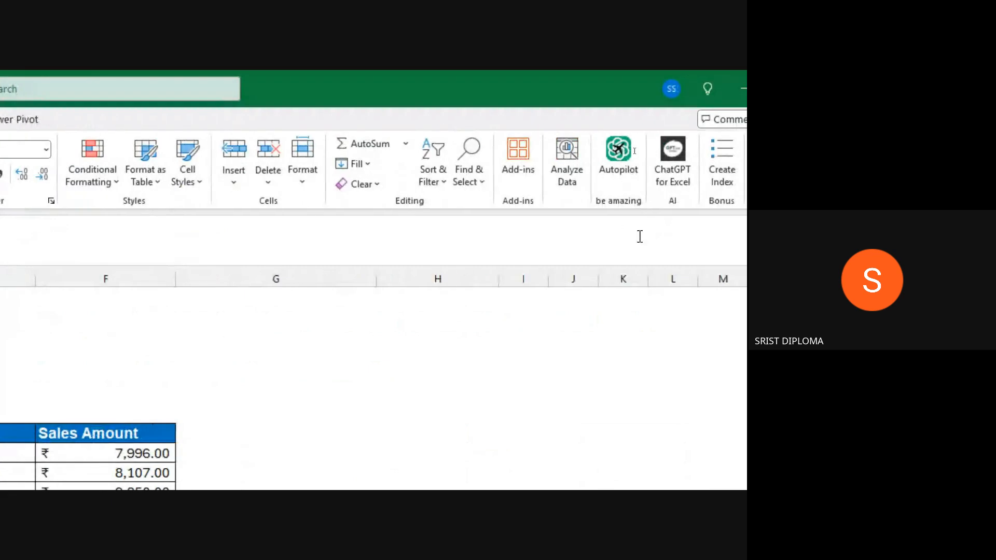
left_click(446, 182)
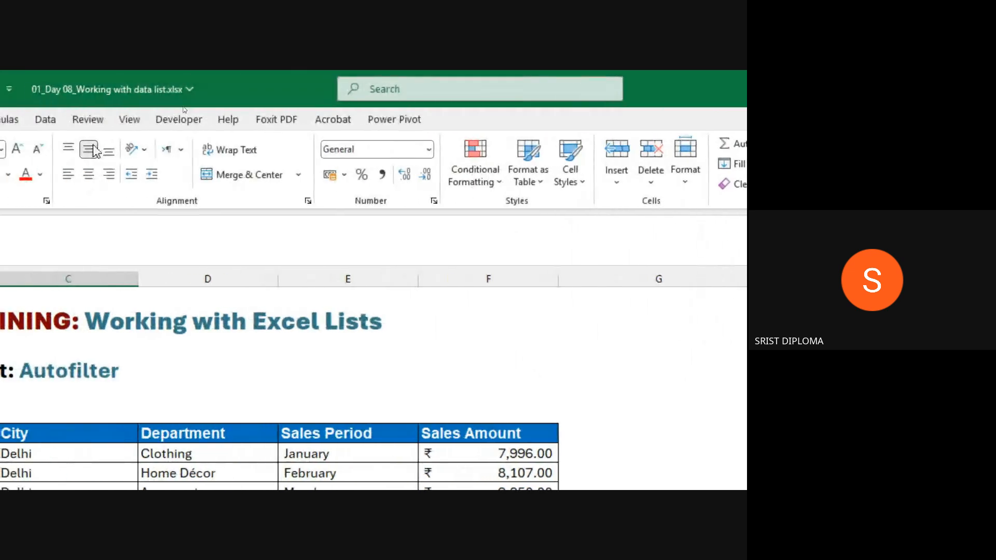
left_click(84, 121)
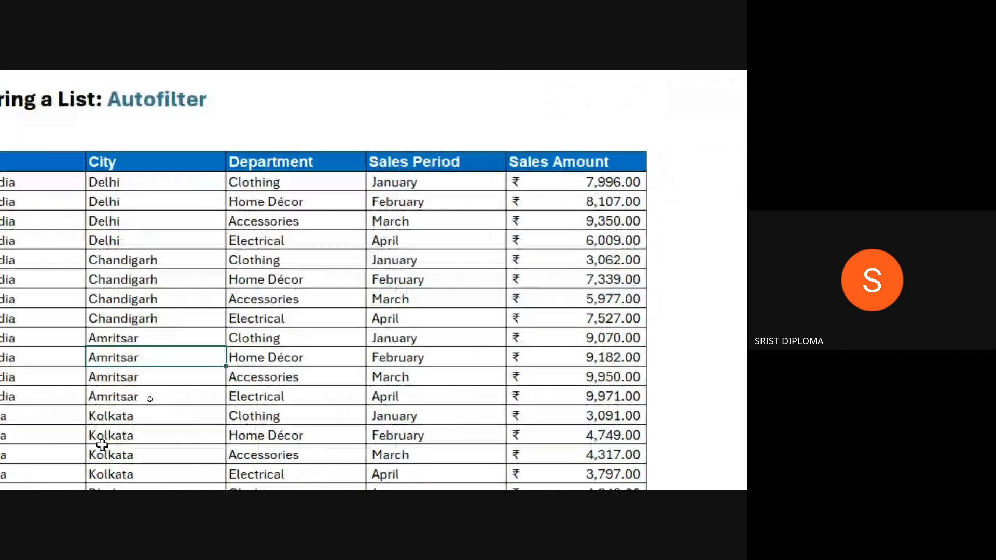
right_click(152, 333)
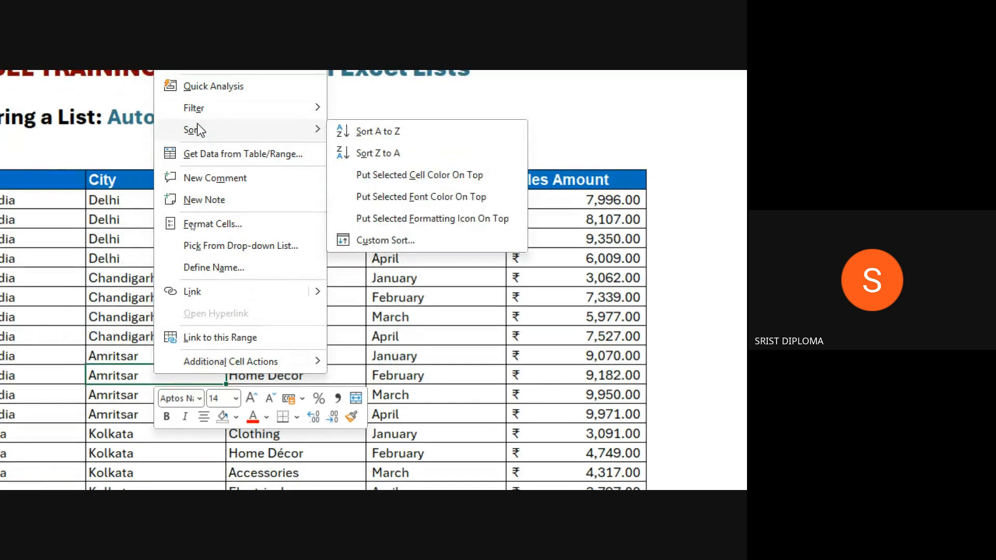
mouse_move(217, 107)
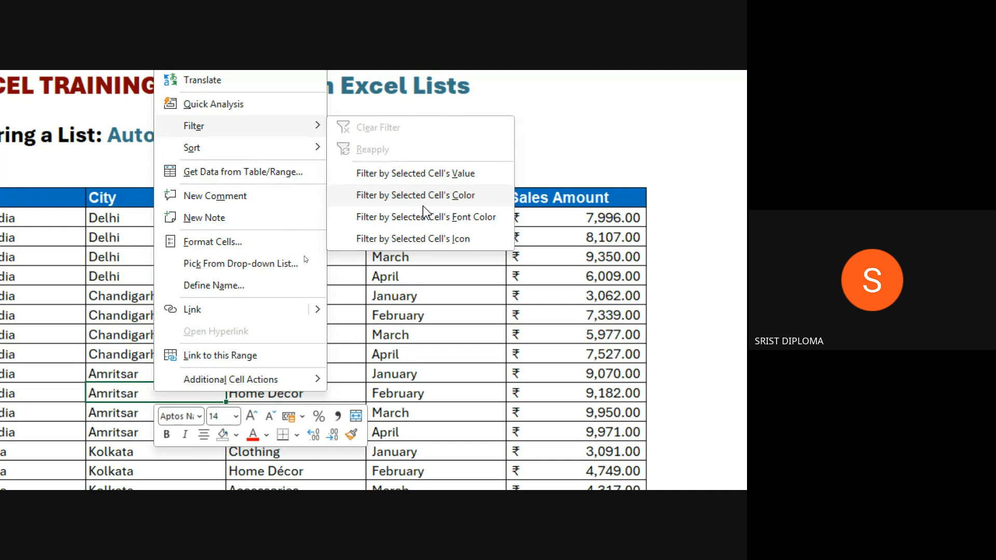
key("Escape")
Select the whole sales table on the Autofilter sheet and turn on Filter for its header row
left_click(189, 356)
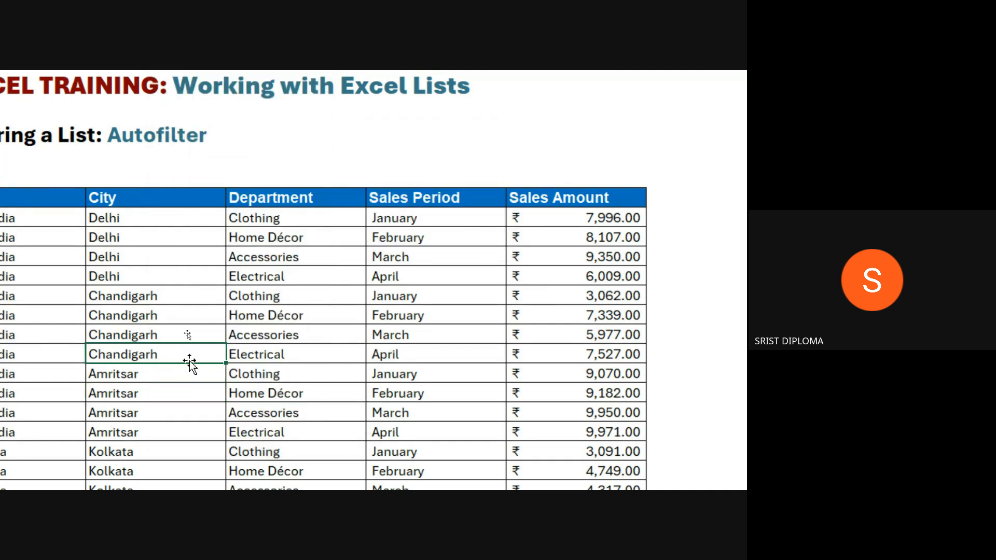
key("ctrl+a")
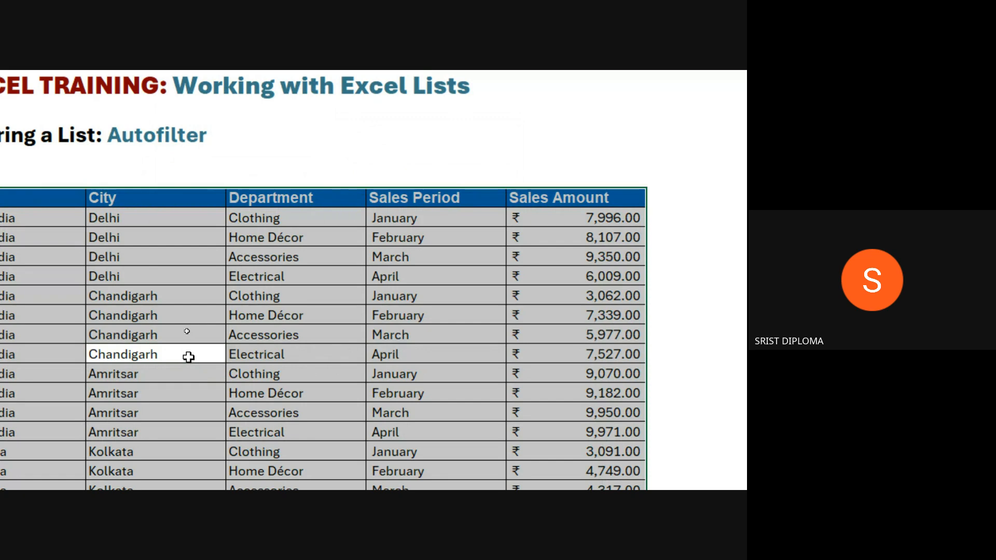
right_click(189, 356)
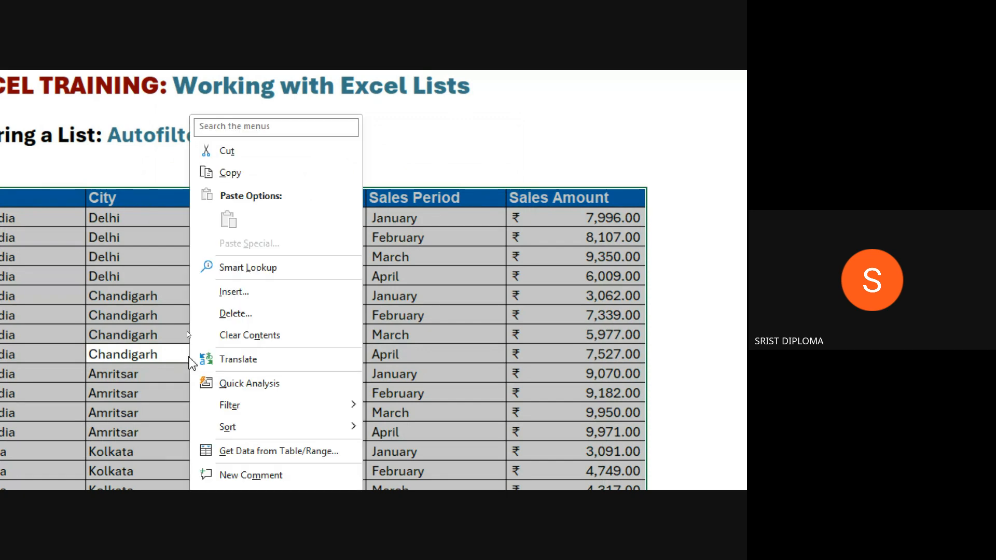
mouse_move(329, 412)
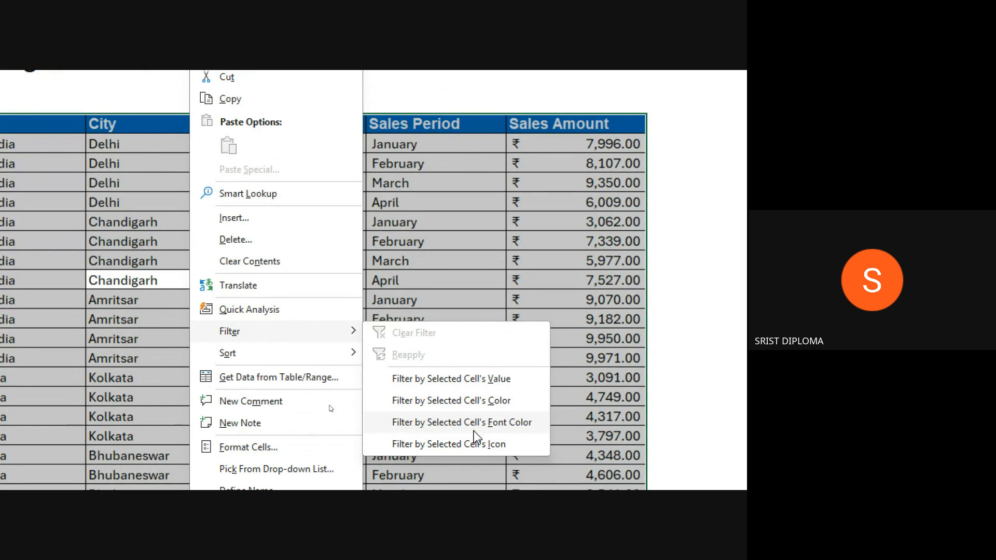
left_click(42, 227)
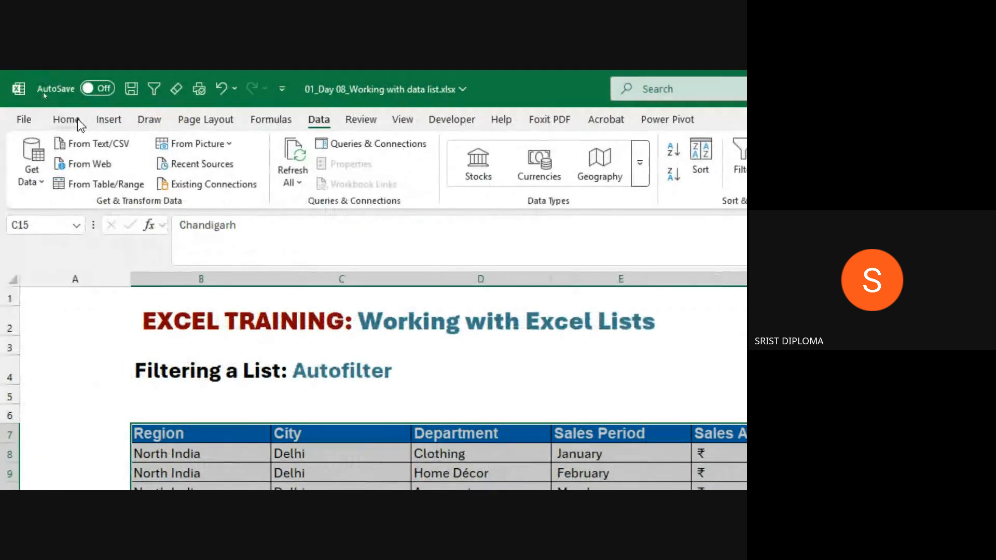
left_click(75, 120)
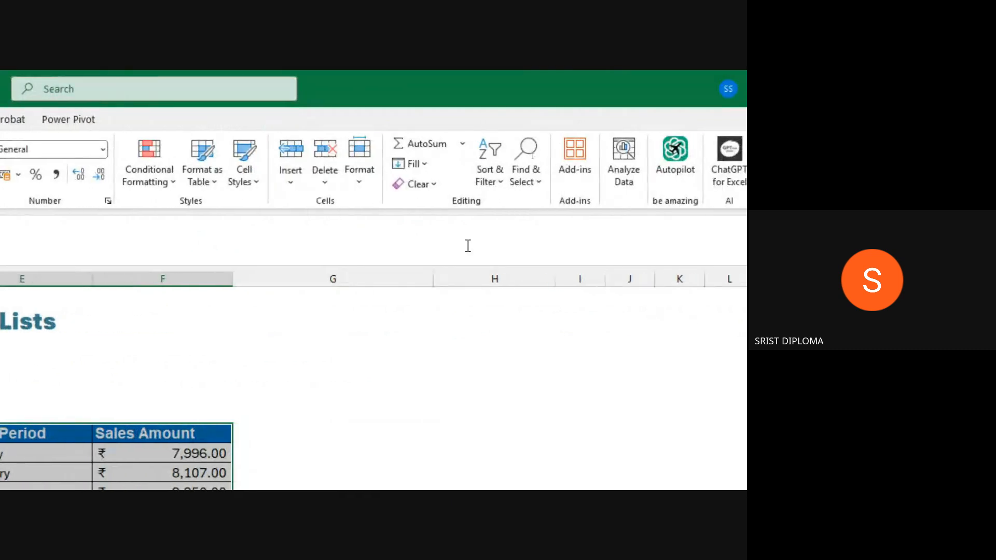
left_click(497, 184)
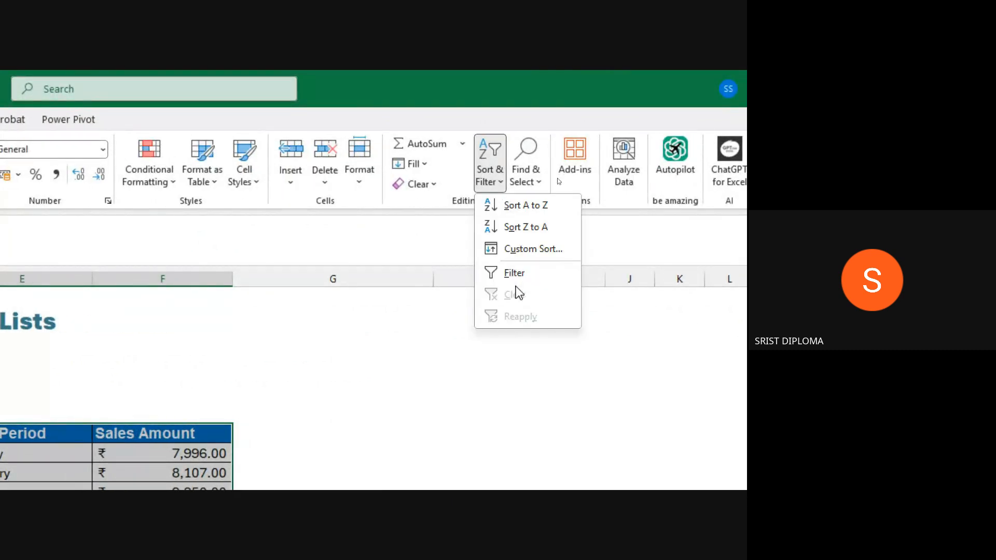
left_click(516, 273)
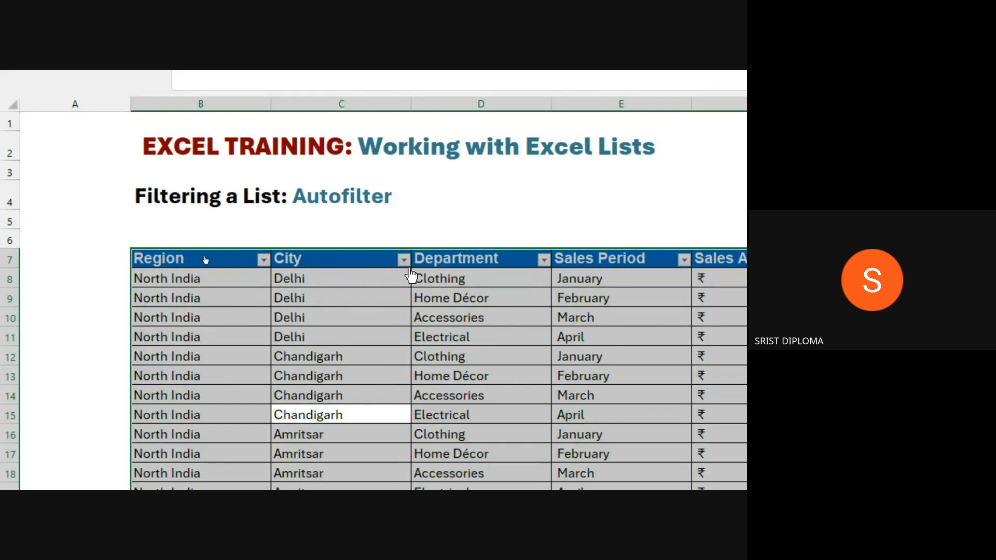
Examine the Region filter's list of values and compare it with the Region entries in the sales table
left_click(407, 337)
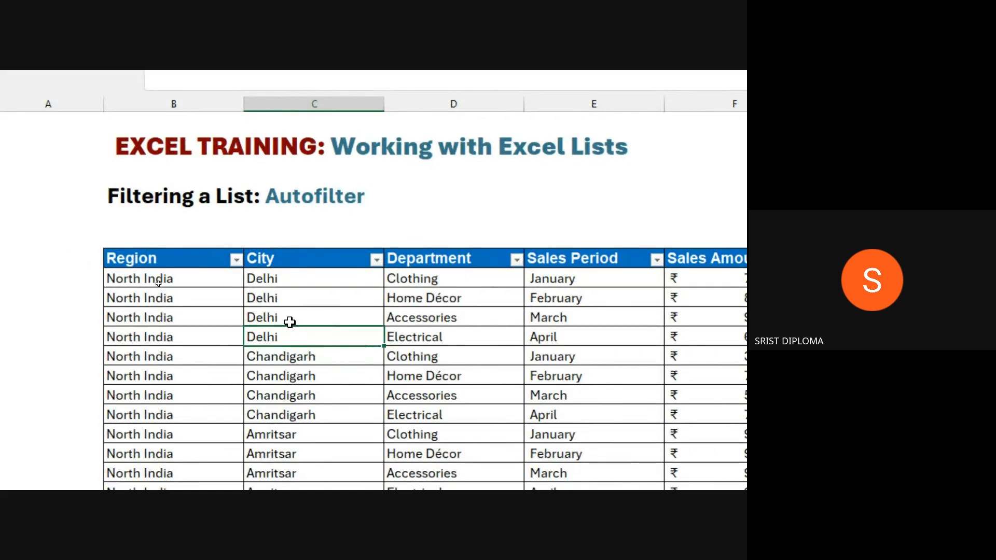
left_click(236, 260)
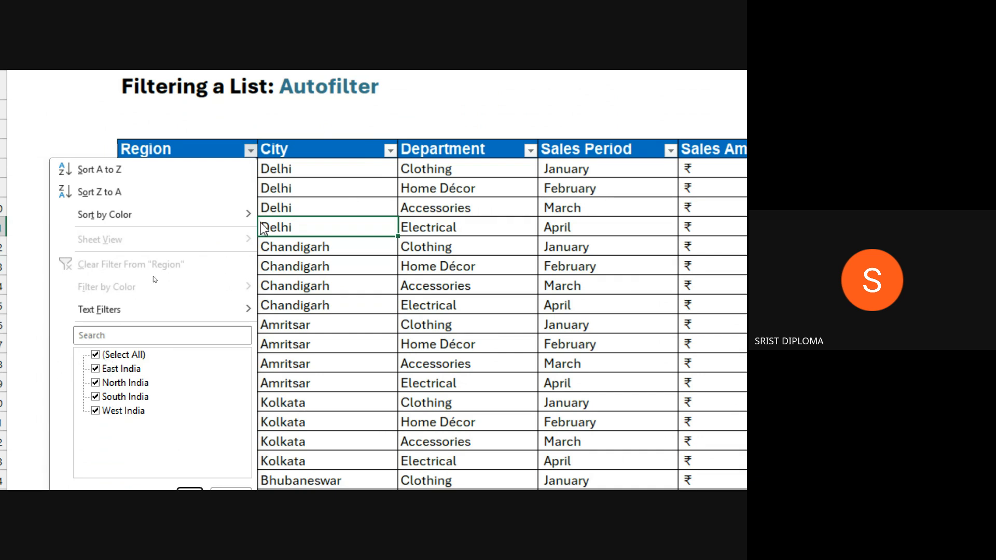
left_click(343, 176)
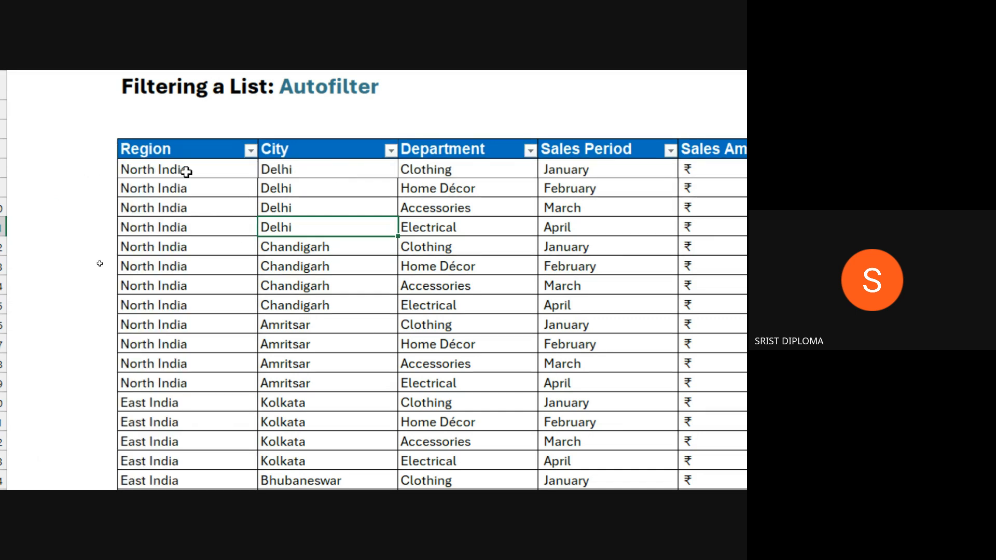
scroll(169, 431, "down", 1)
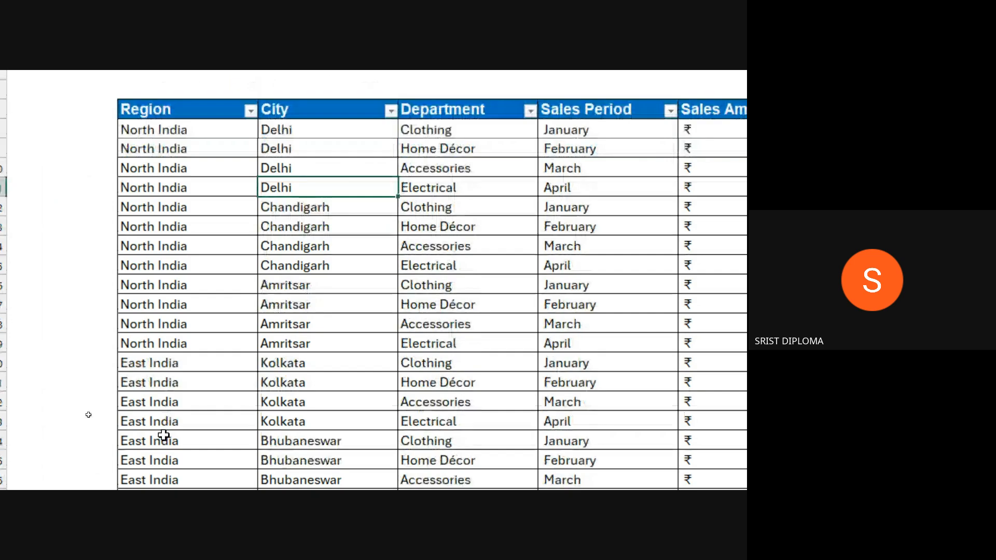
scroll(163, 409, "down", 3)
scroll(177, 386, "down", 2)
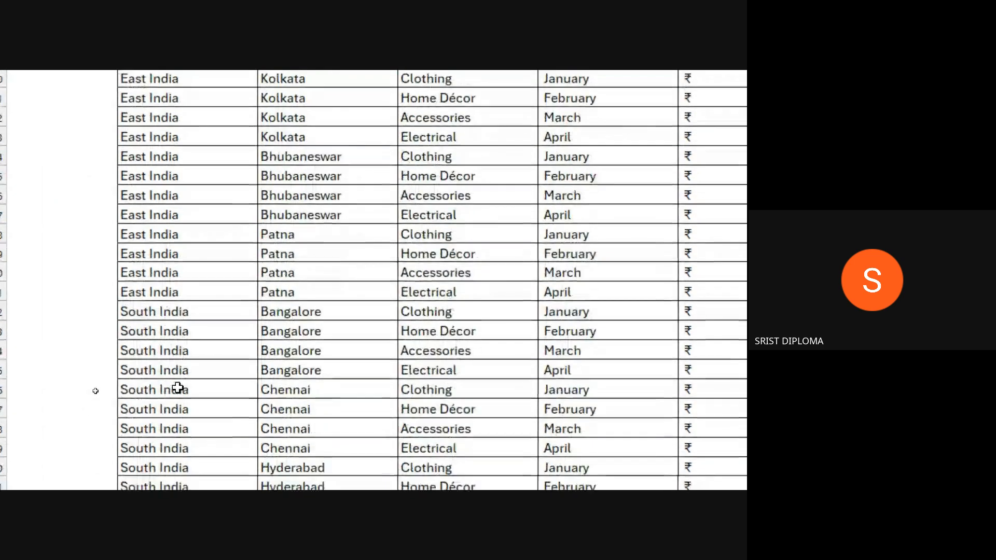
scroll(173, 384, "up", 7)
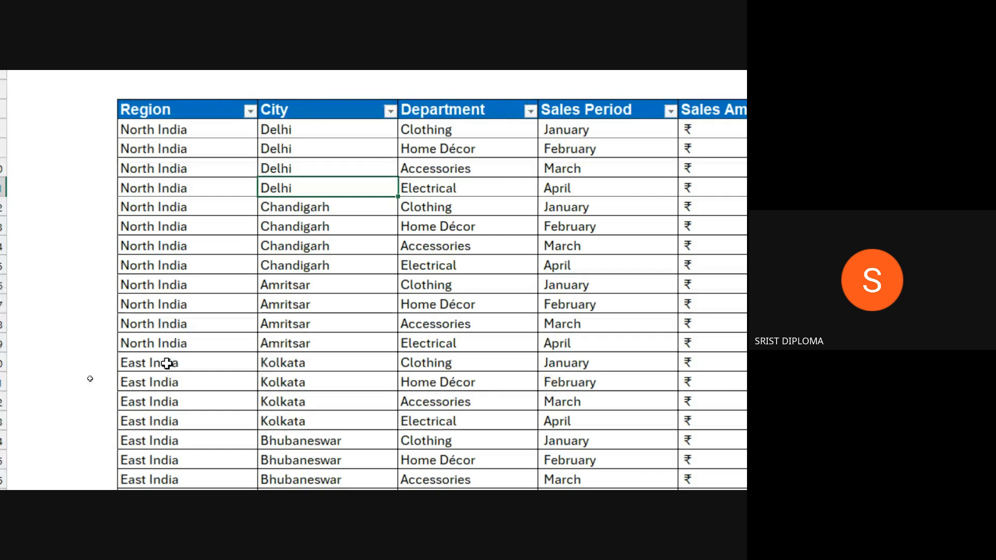
scroll(171, 291, "up", 1)
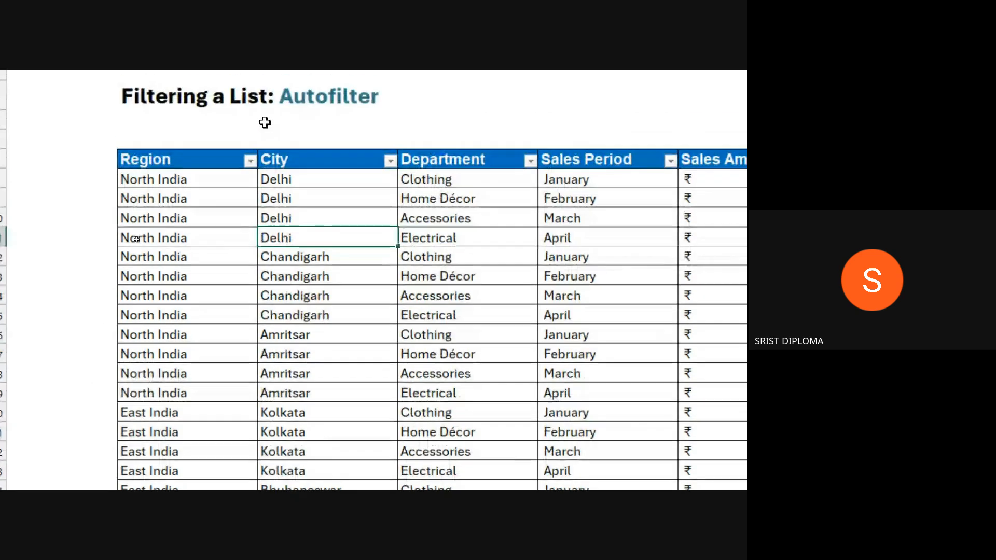
left_click(250, 162)
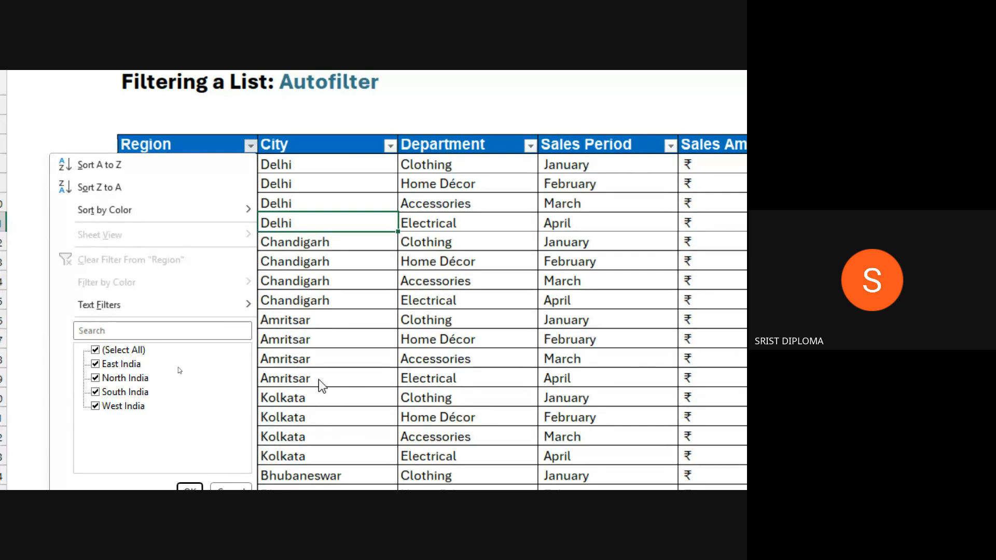
left_click(350, 369)
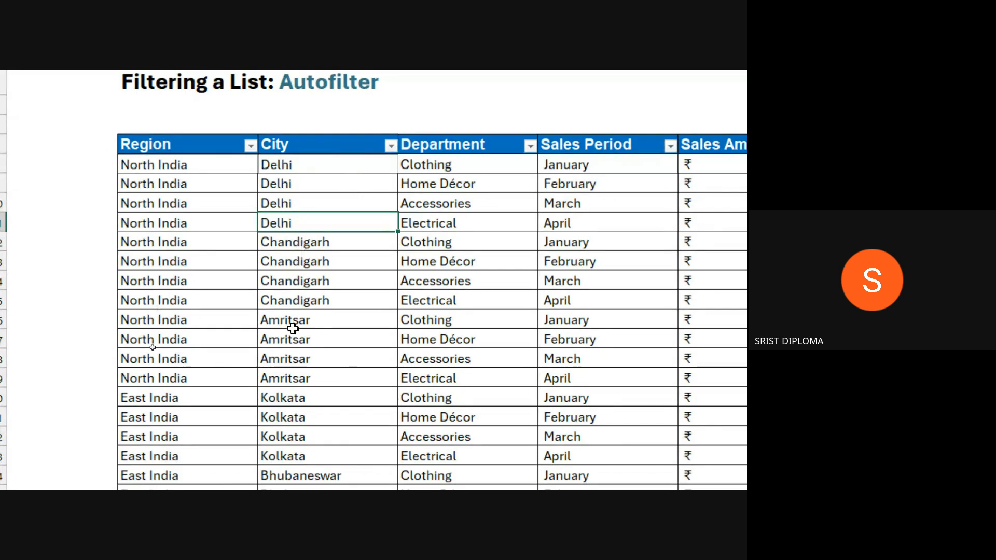
Look through the list of cities in the City column's filter and close it without filtering
left_click(390, 147)
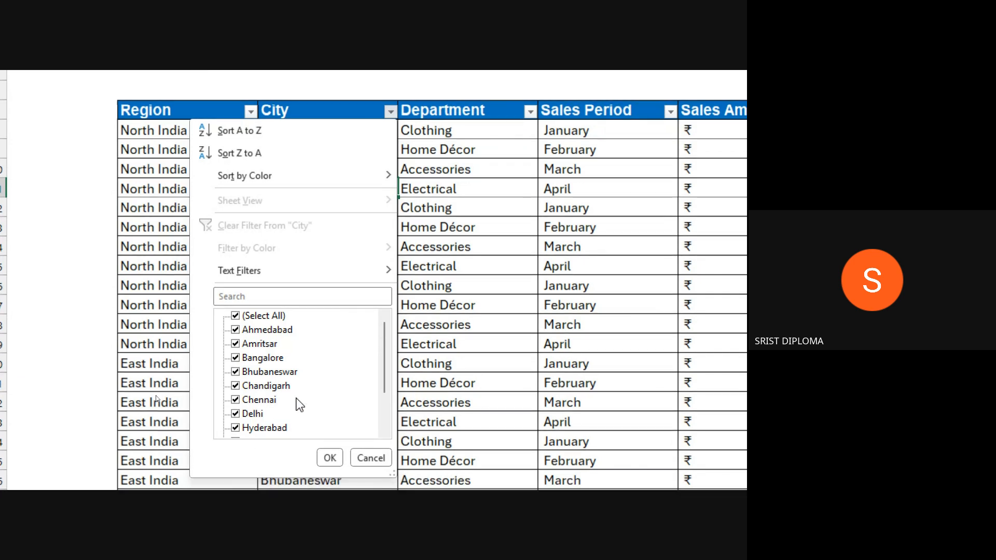
scroll(300, 403, "down", 1)
scroll(322, 393, "down", 1)
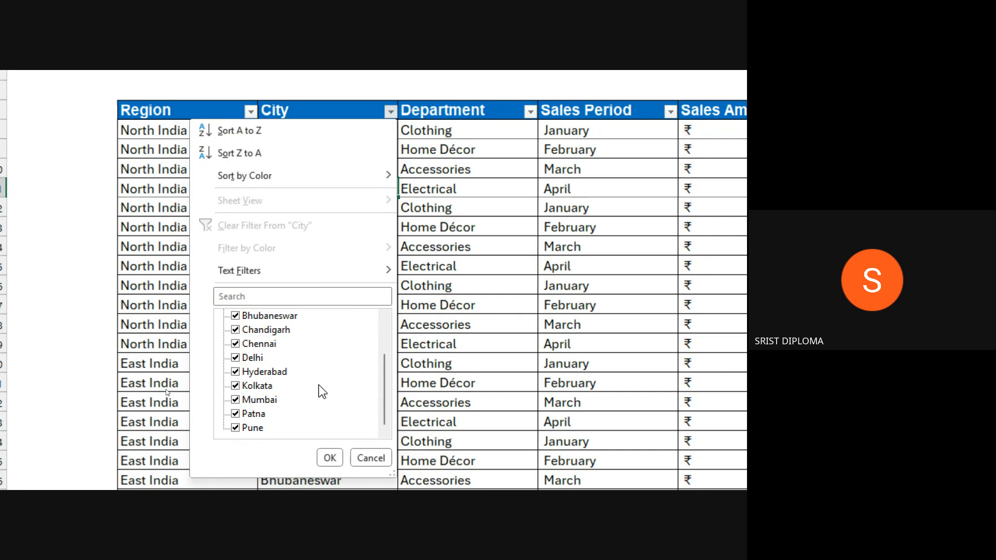
scroll(318, 386, "up", 2)
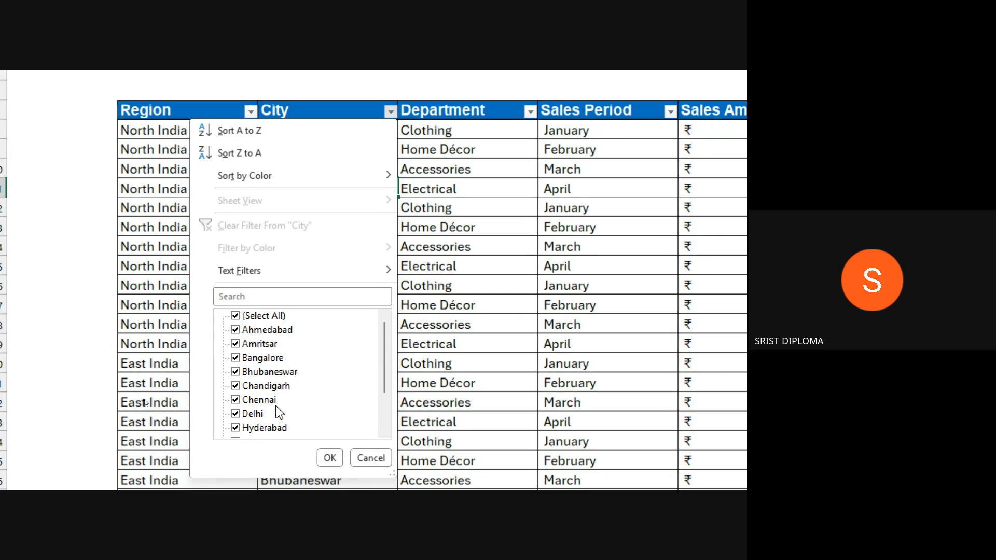
left_click(371, 457)
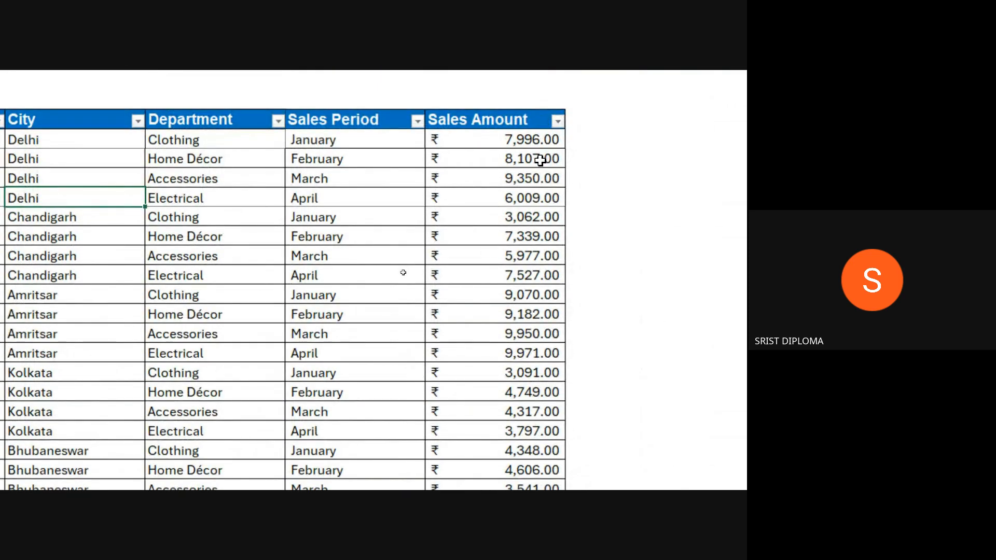
Look through the amounts in the Sales Amount column's filter and close it without filtering
left_click(557, 123)
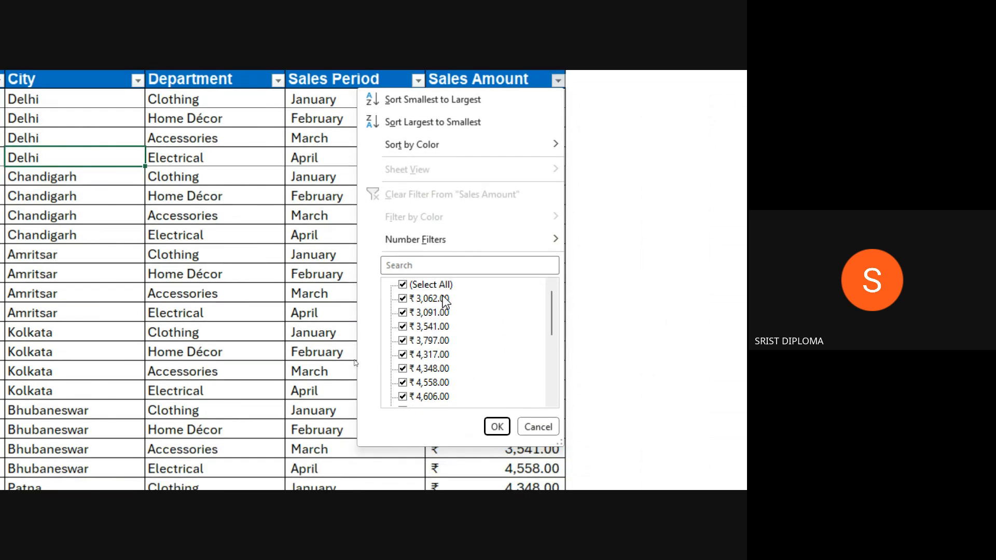
scroll(451, 308, "down", 5)
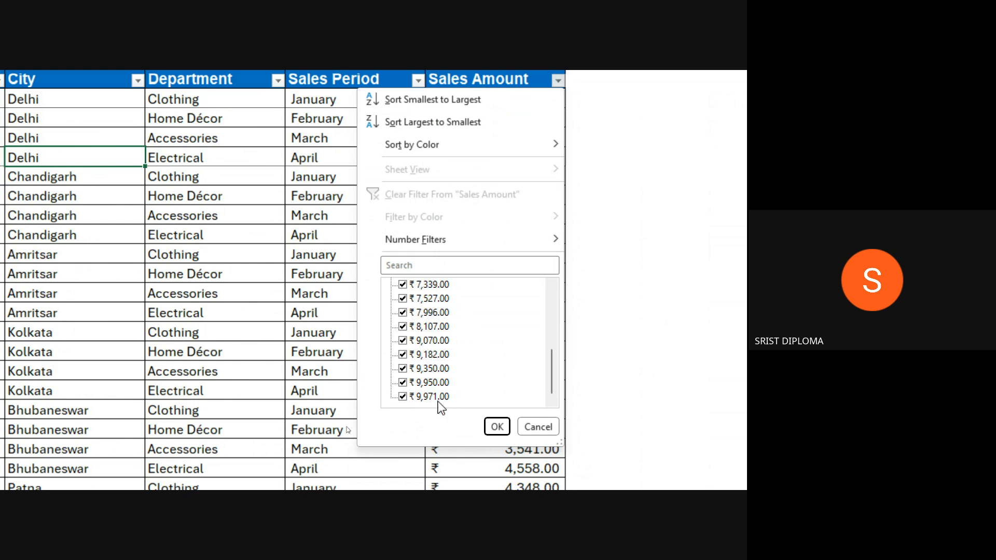
scroll(425, 391, "up", 5)
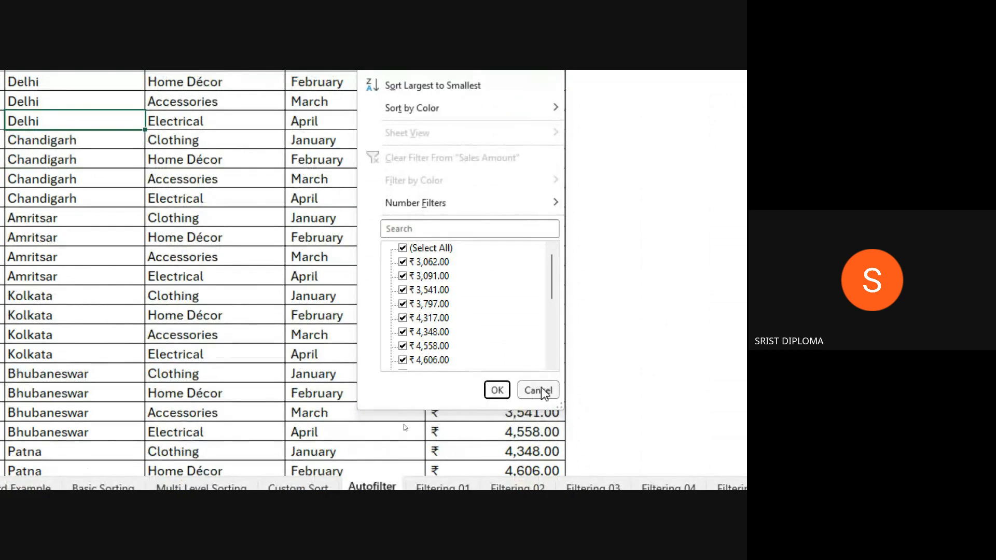
left_click(538, 426)
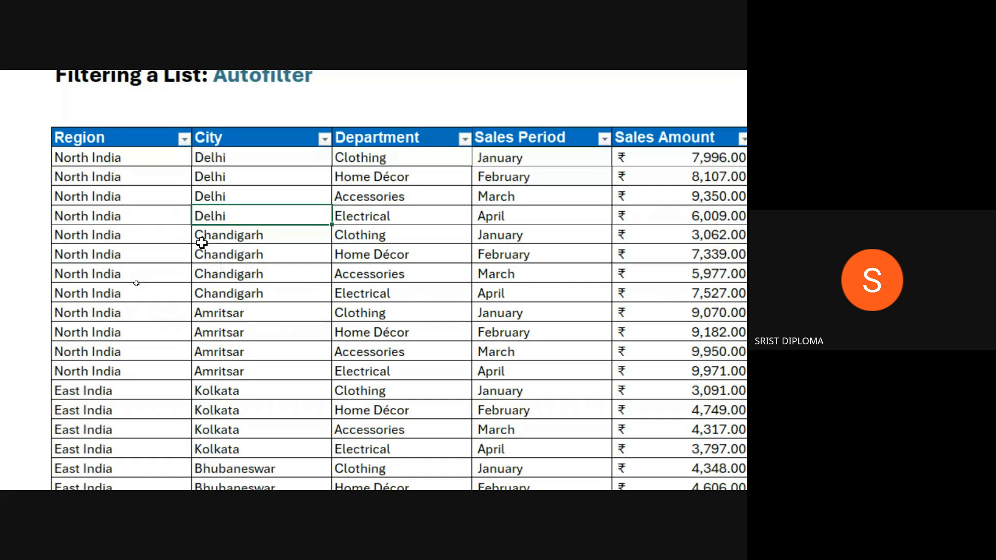
Filter the Region column to show only North India rows
left_click(184, 138)
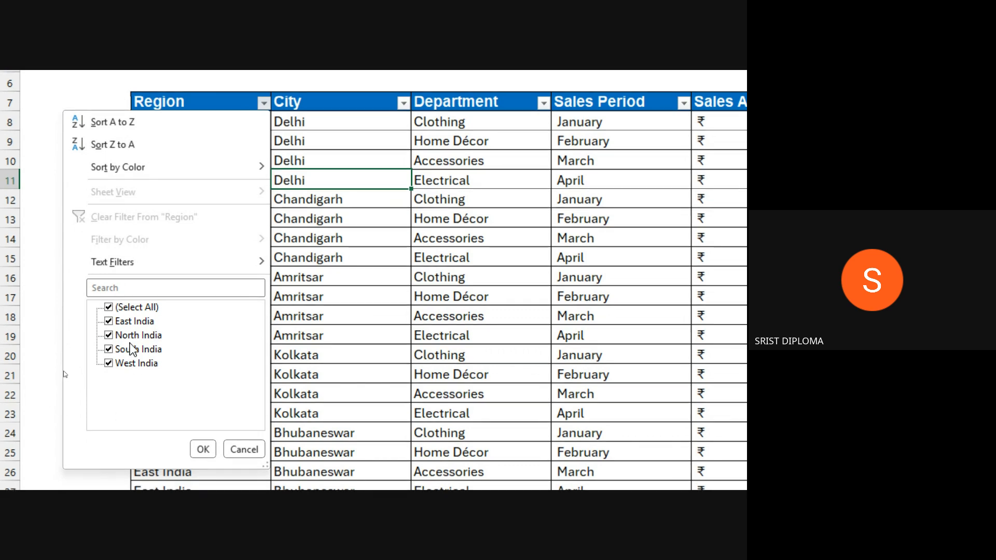
left_click(107, 307)
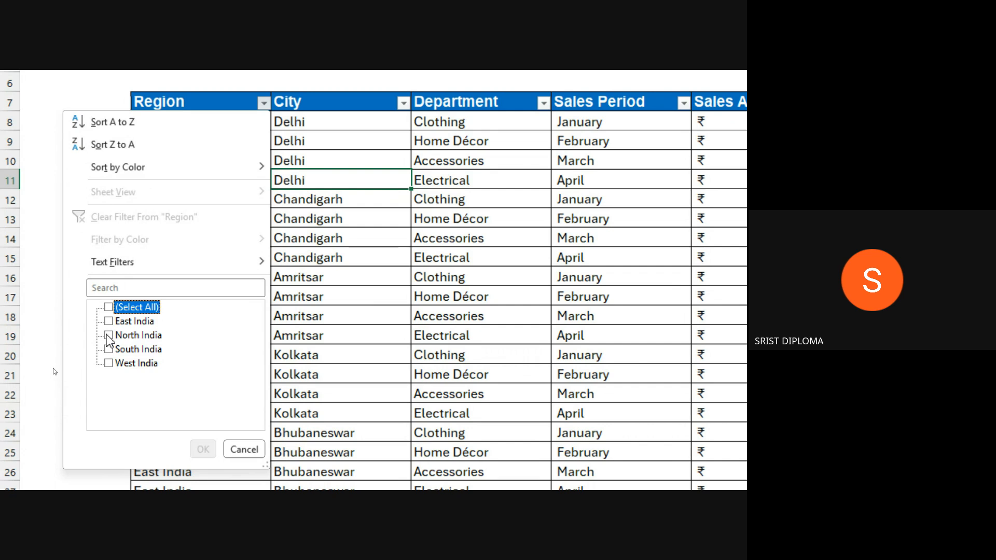
left_click(108, 337)
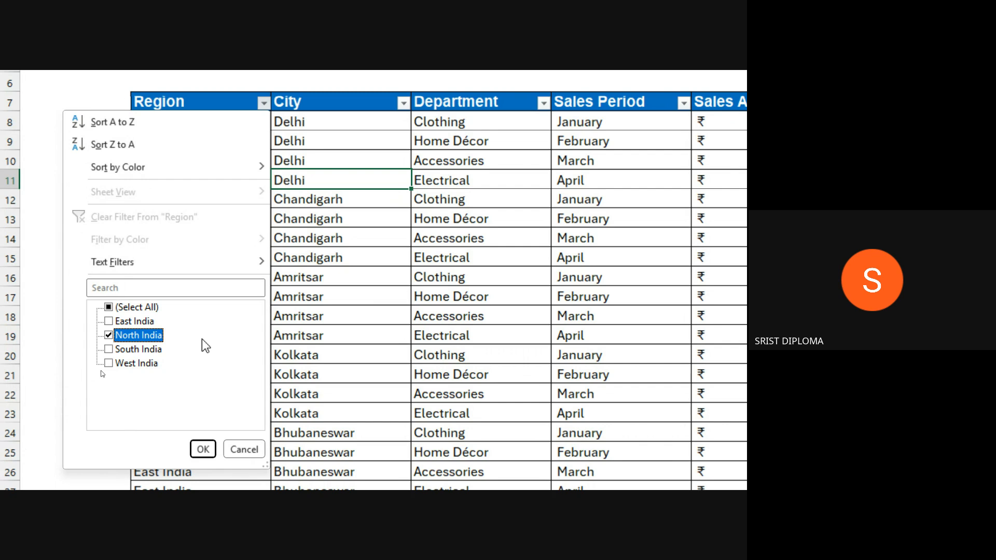
left_click(203, 449)
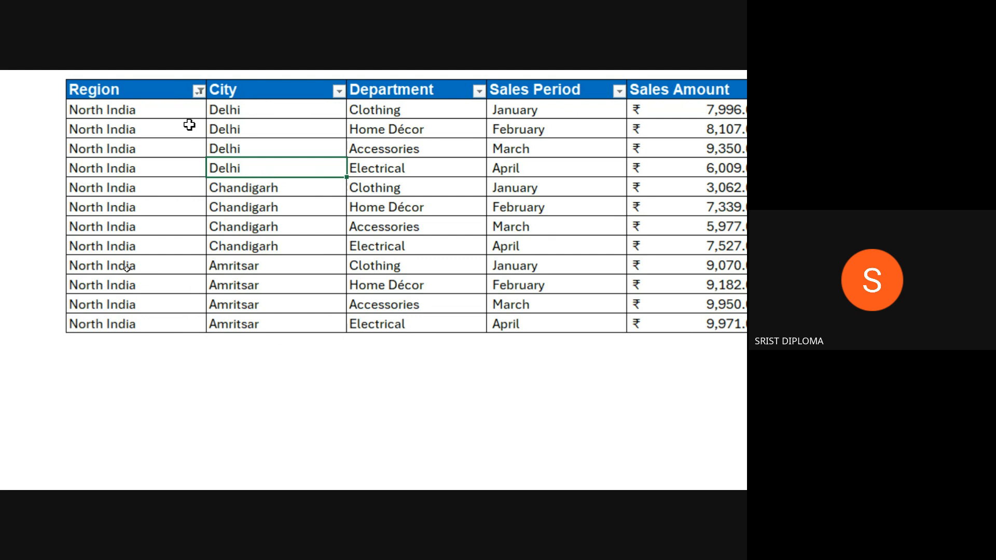
scroll(190, 124, "up", 1)
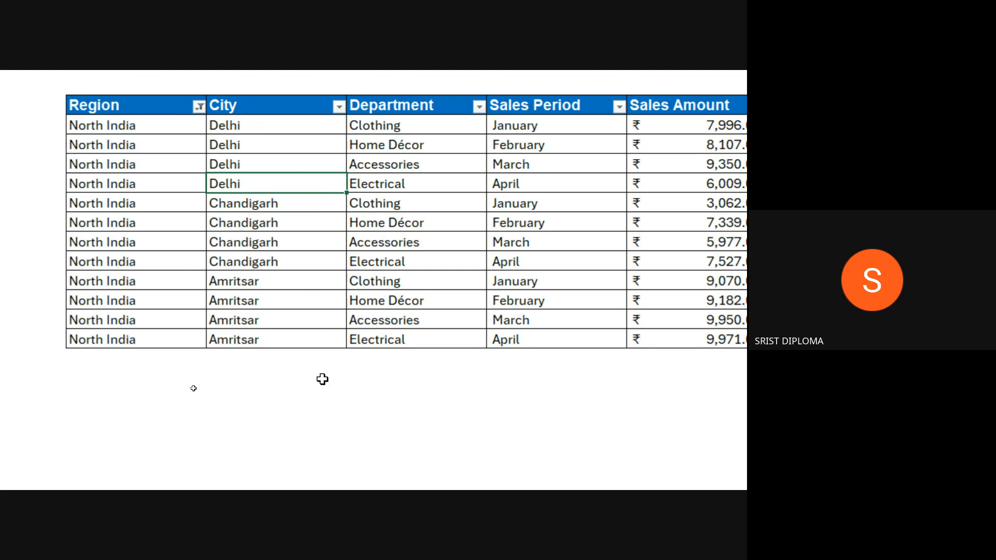
scroll(262, 126, "up", 2)
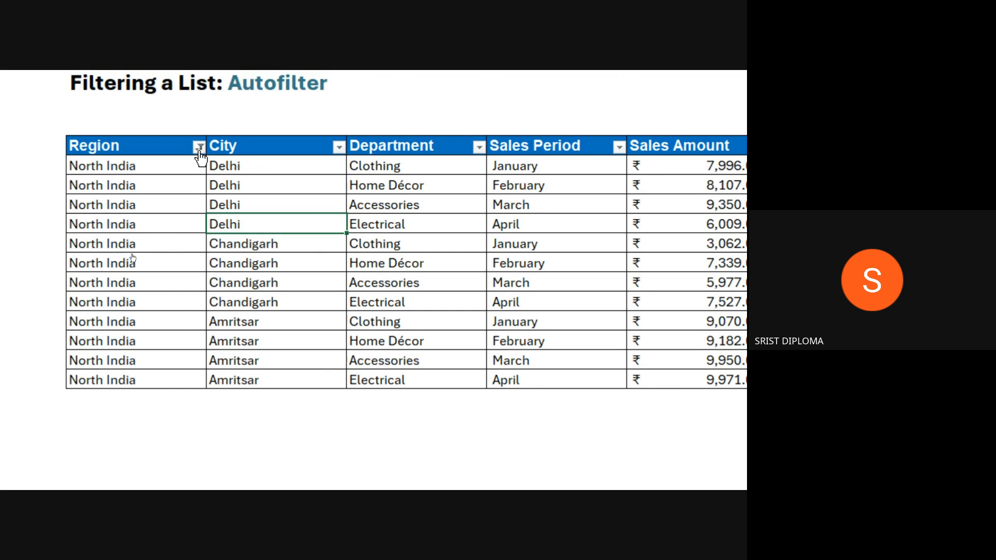
Change the Region filter from North India to South India only
left_click(198, 148)
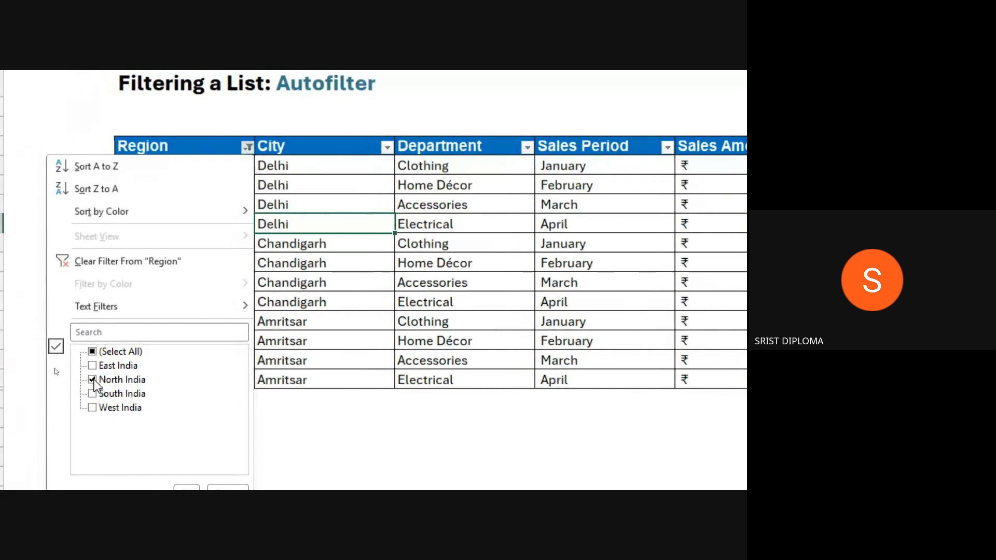
left_click(94, 381)
left_click(93, 394)
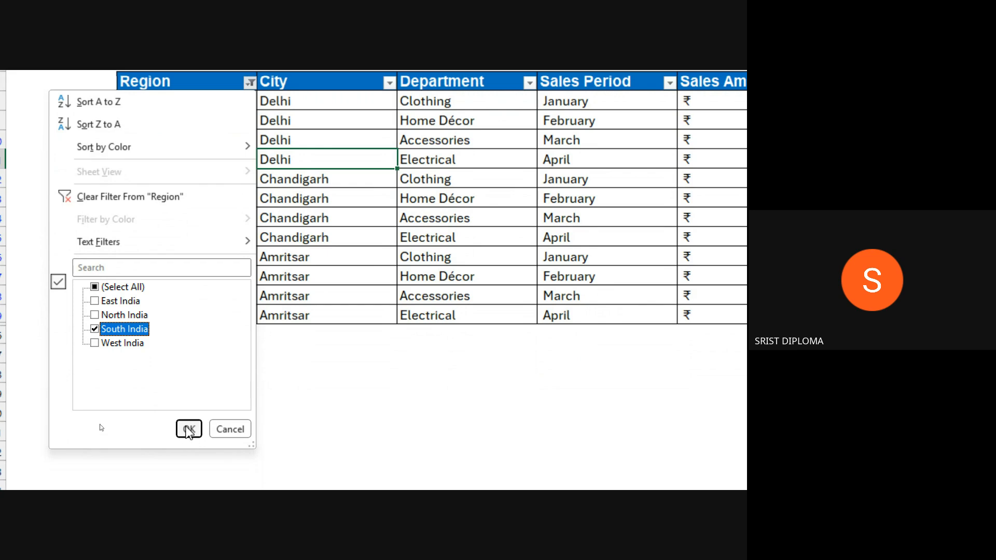
left_click(188, 430)
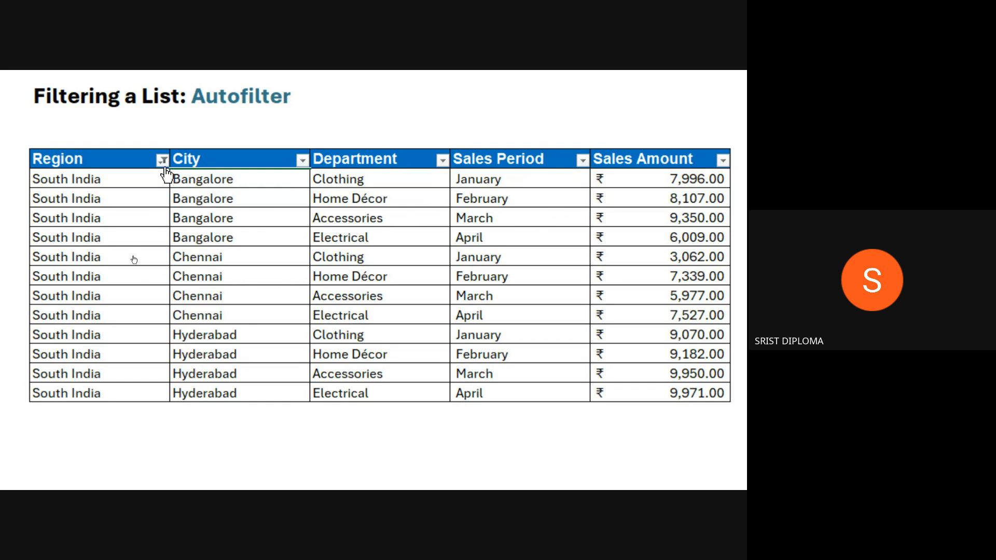
Clear the Region filter and look through the list of cities in the City column's filter
mouse_move(166, 172)
scroll(155, 146, "up", 1)
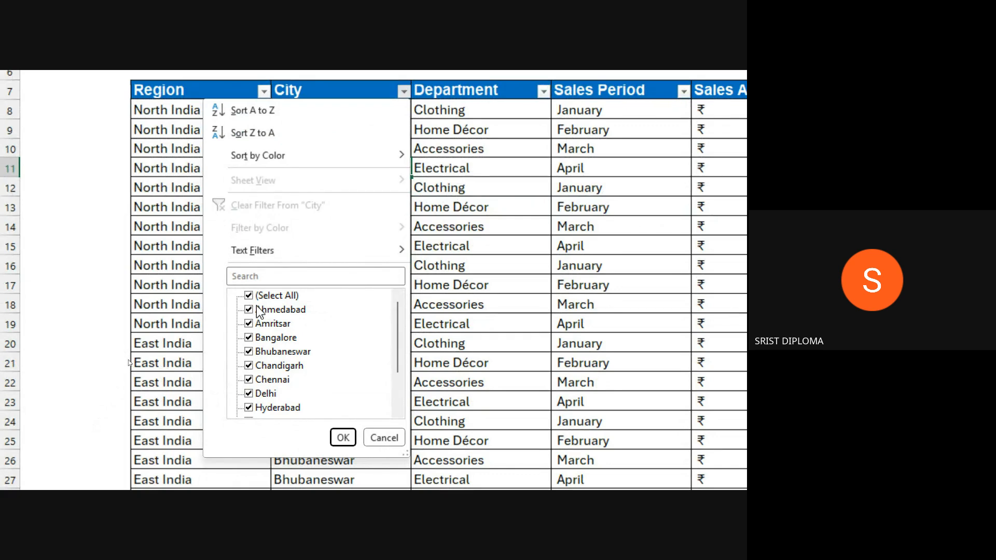
scroll(372, 337, "down", 2)
scroll(374, 332, "up", 2)
scroll(336, 350, "down", 2)
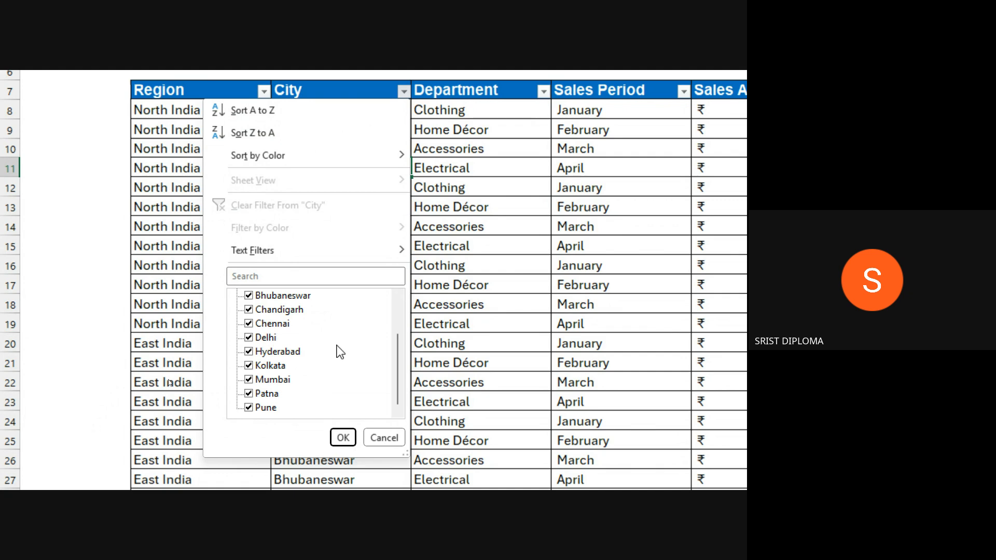
scroll(340, 352, "up", 2)
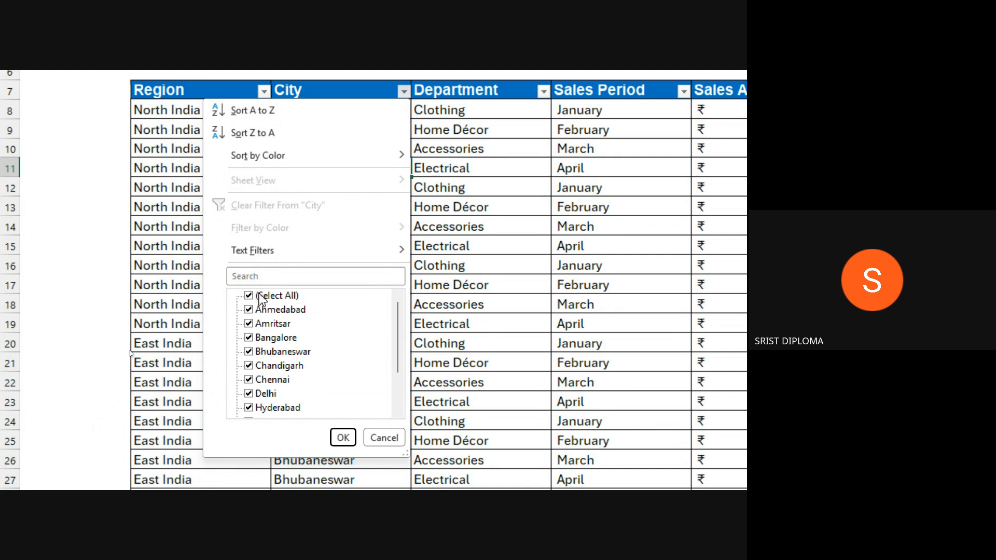
Search the City filter for kolkata and erase the search text without applying it
left_click(264, 275)
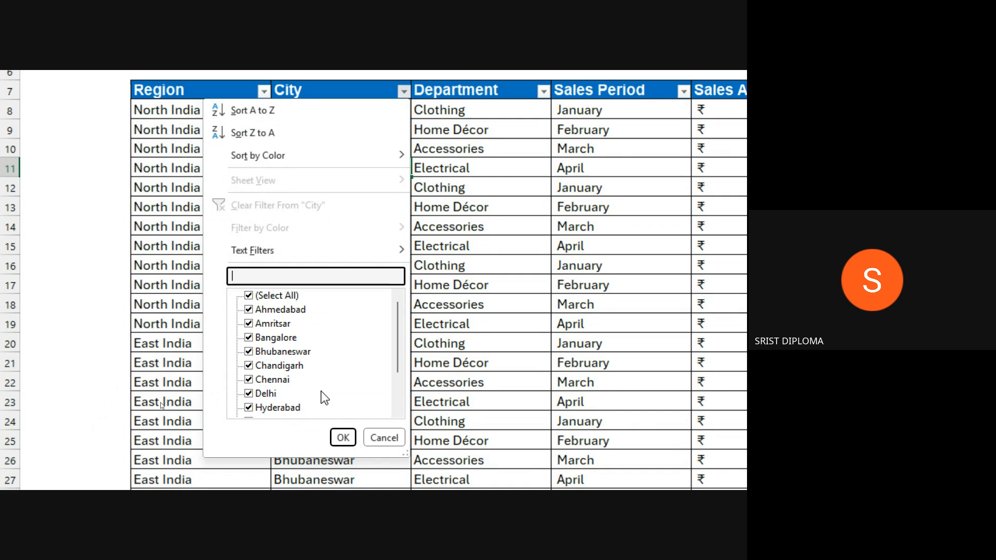
type("kolkatat")
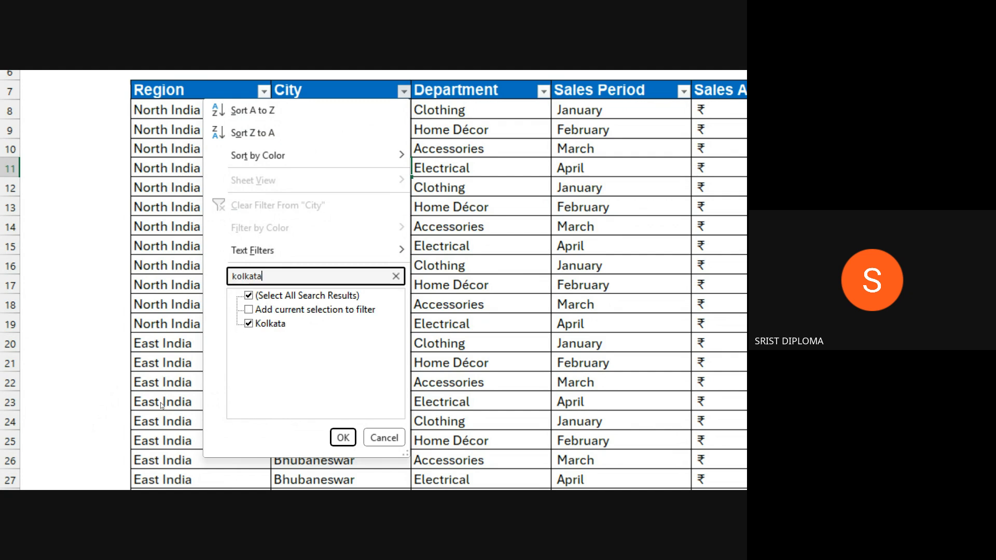
key("BackSpace")
key("BackSpace")
key("BackSpace")
key("BackSpace")
key("BackSpace")
key("BackSpace")
key("BackSpace")
key("BackSpace")
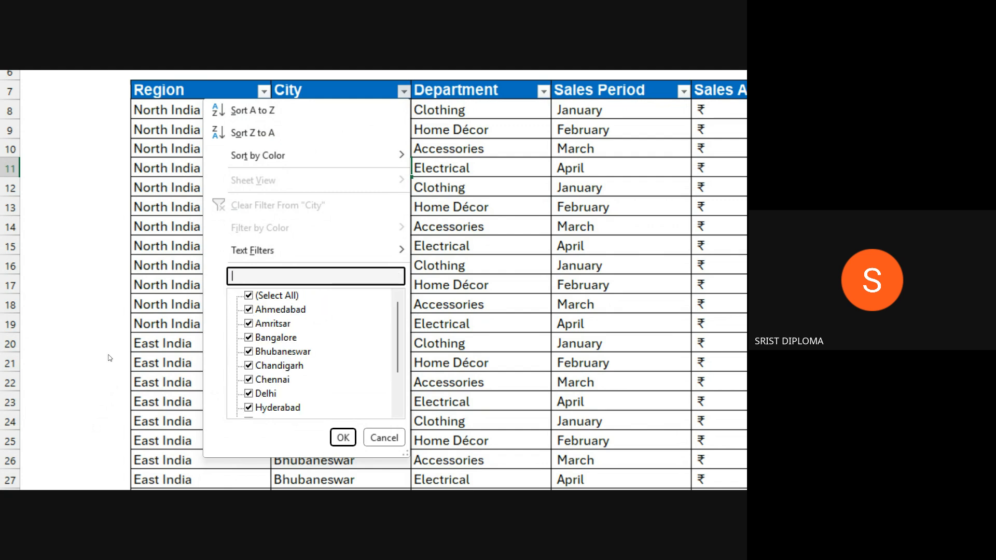
Filter the City column to Hyderabad by searching for hydera, and reopen the City filter's options
type("hydera")
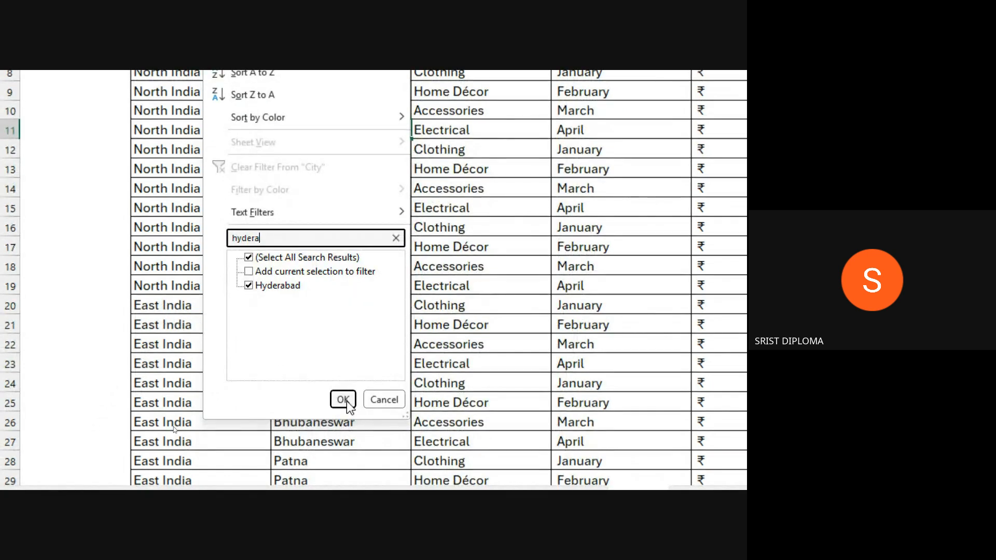
left_click(344, 400)
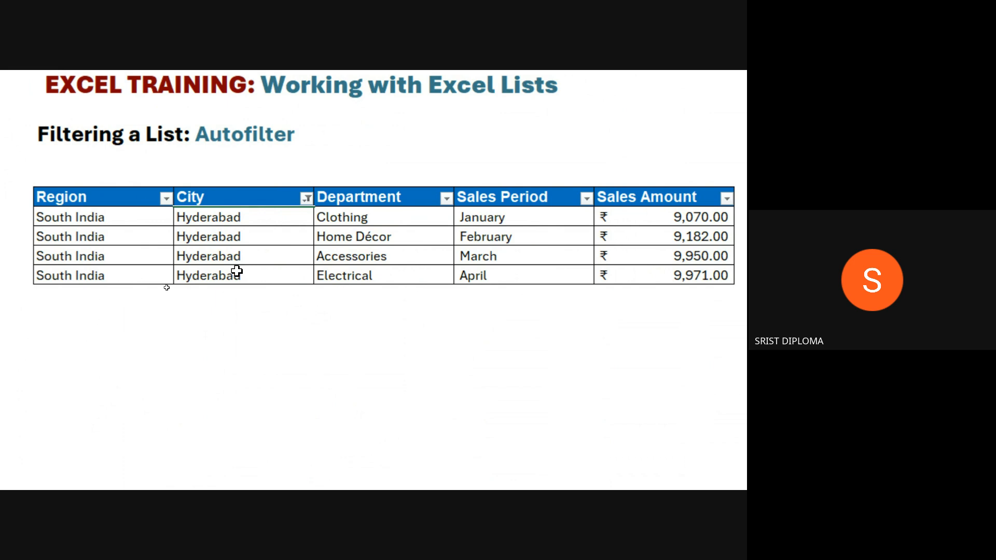
left_click(306, 199)
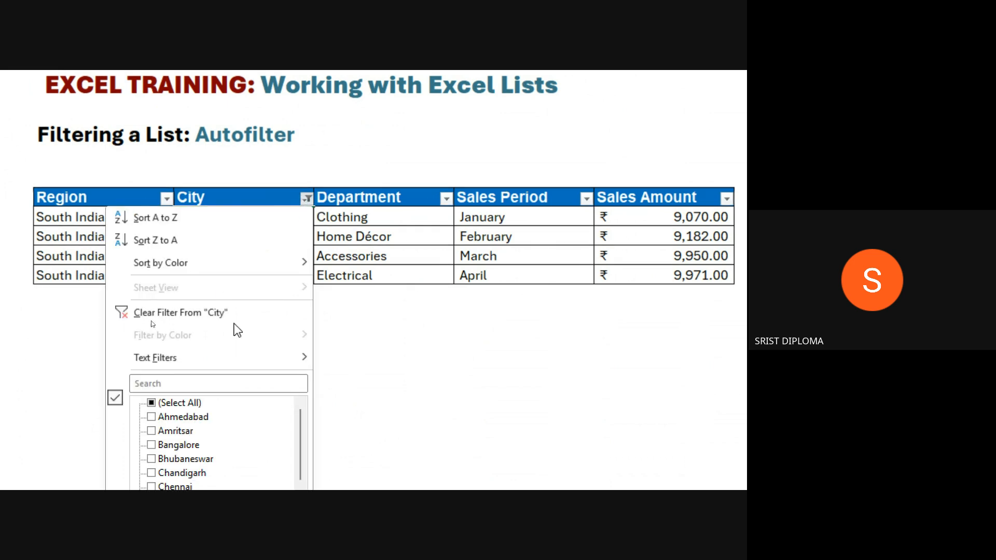
Clear the filter from the City column
left_click(122, 318)
scroll(410, 416, "down", 2)
scroll(410, 416, "right", 3)
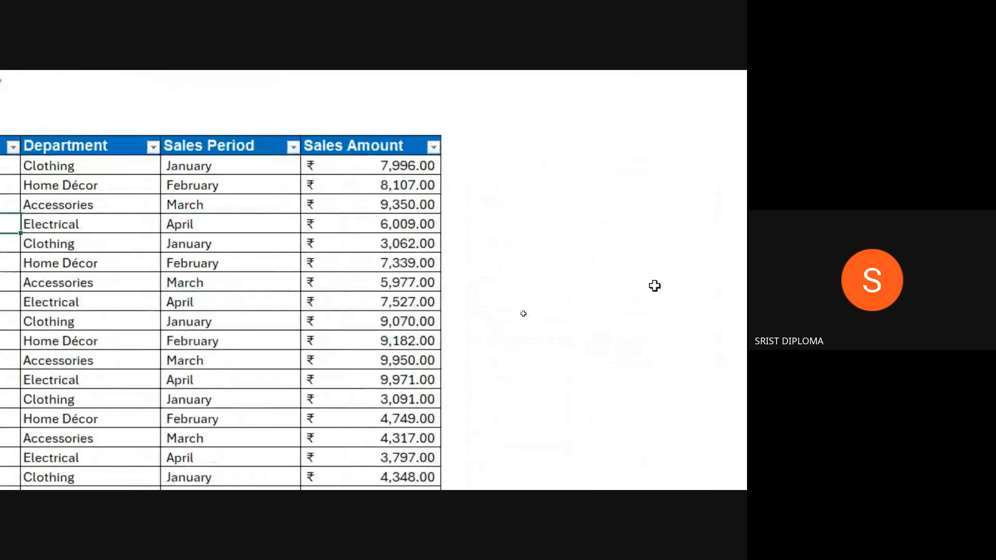
Search the Sales Amount column's filter for 900, and shorten the search text to 9
left_click(430, 147)
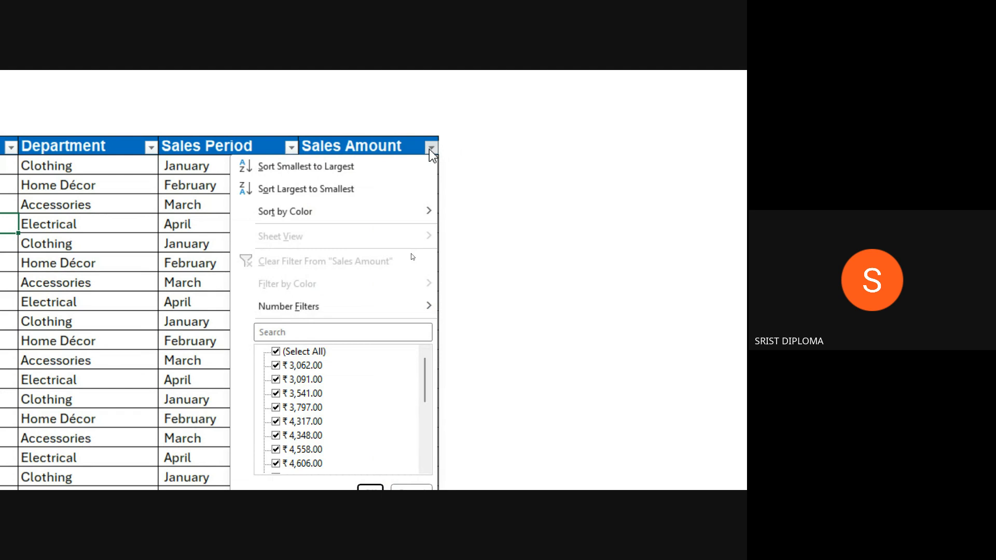
left_click(305, 329)
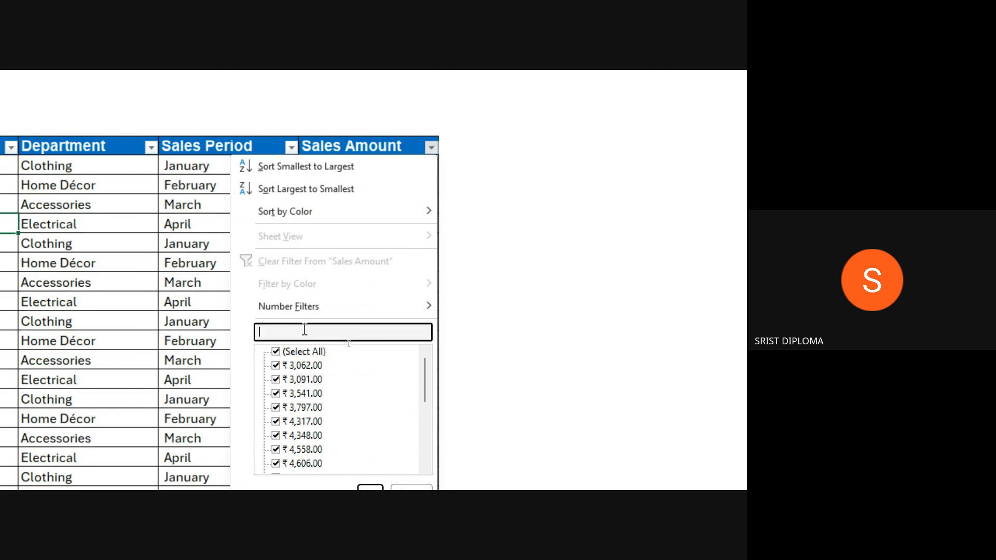
type("900")
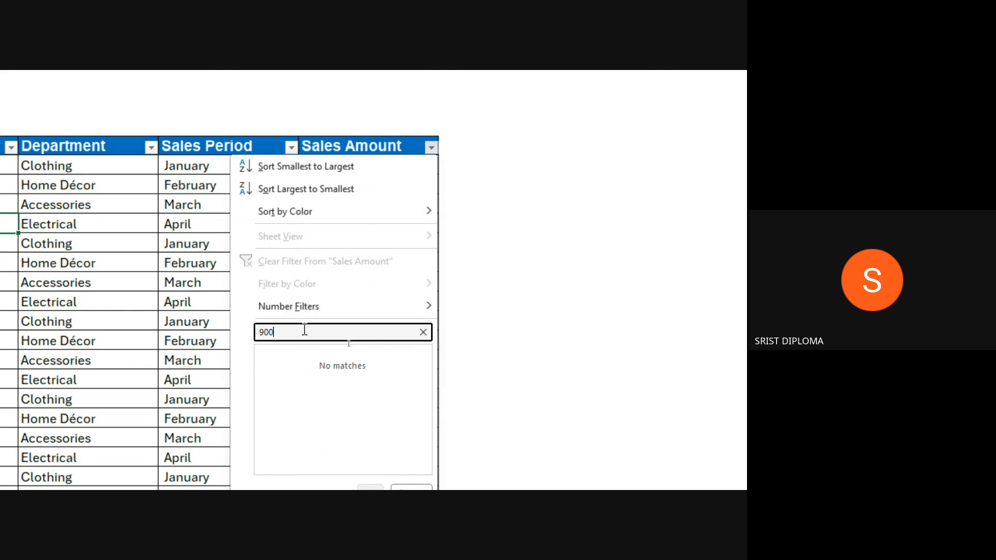
key("BackSpace")
key("BackSpace")
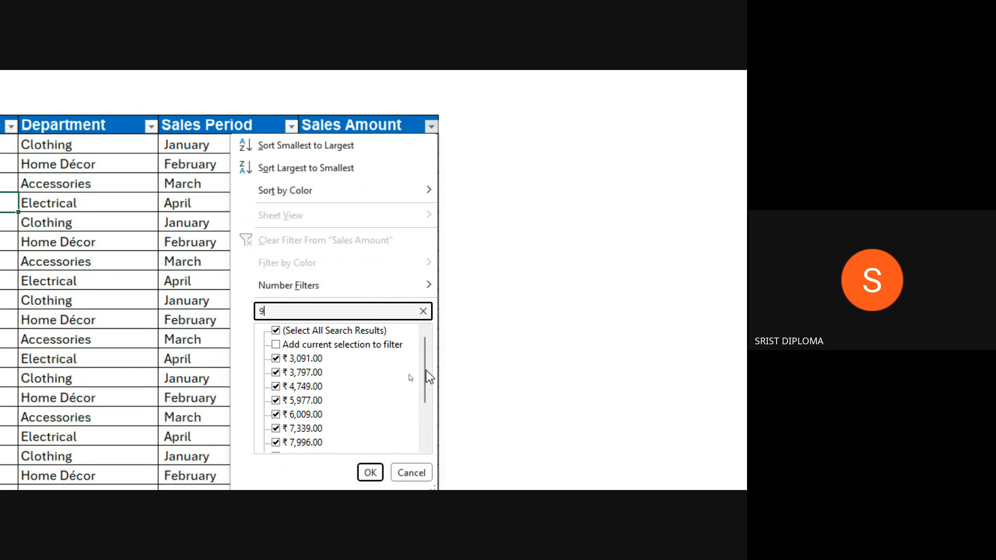
Deselect all search results and filter Sales Amount to only 9,070, 9,182, 9,350, 9,950 and 9,971
left_click(276, 330)
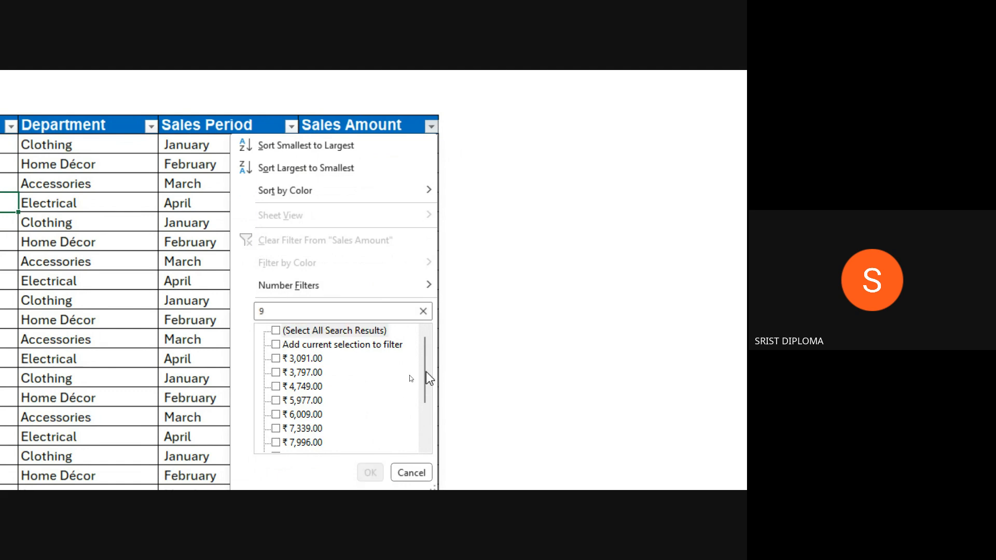
scroll(363, 380, "down", 2)
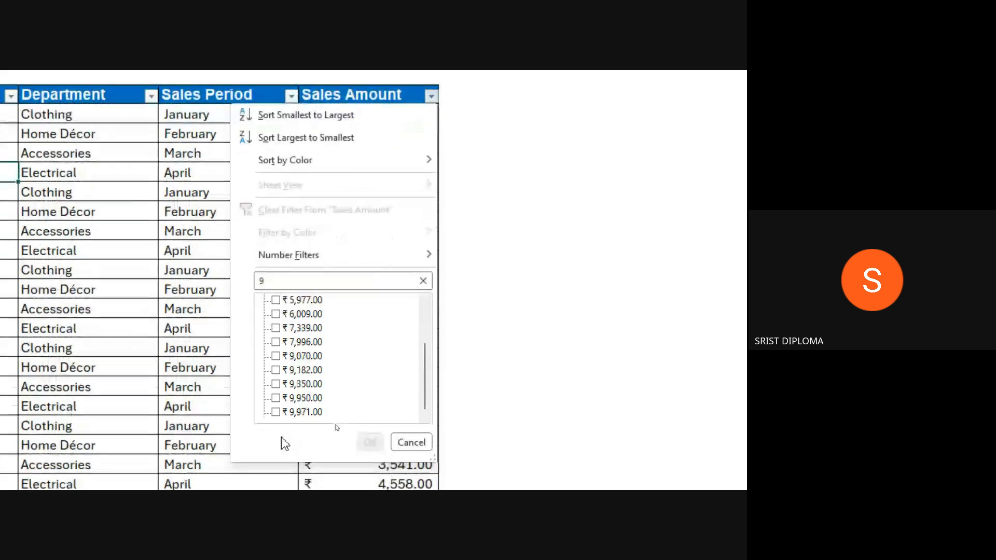
left_click(275, 355)
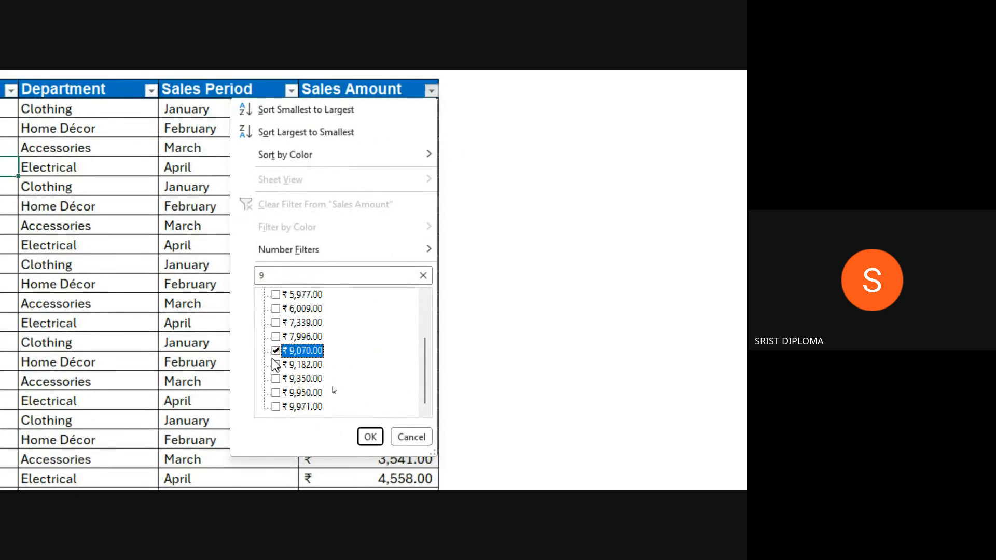
left_click(275, 364)
left_click(275, 379)
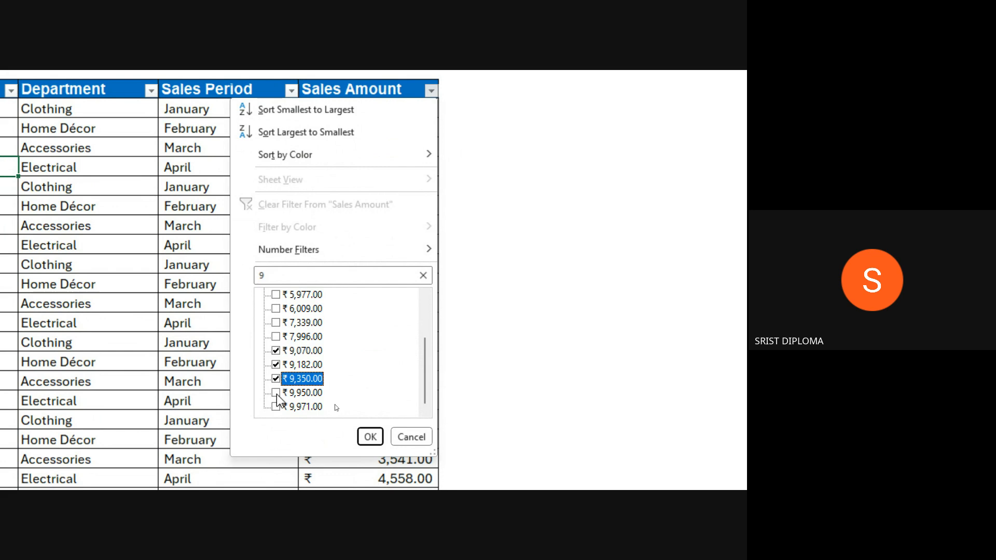
left_click(275, 393)
left_click(275, 407)
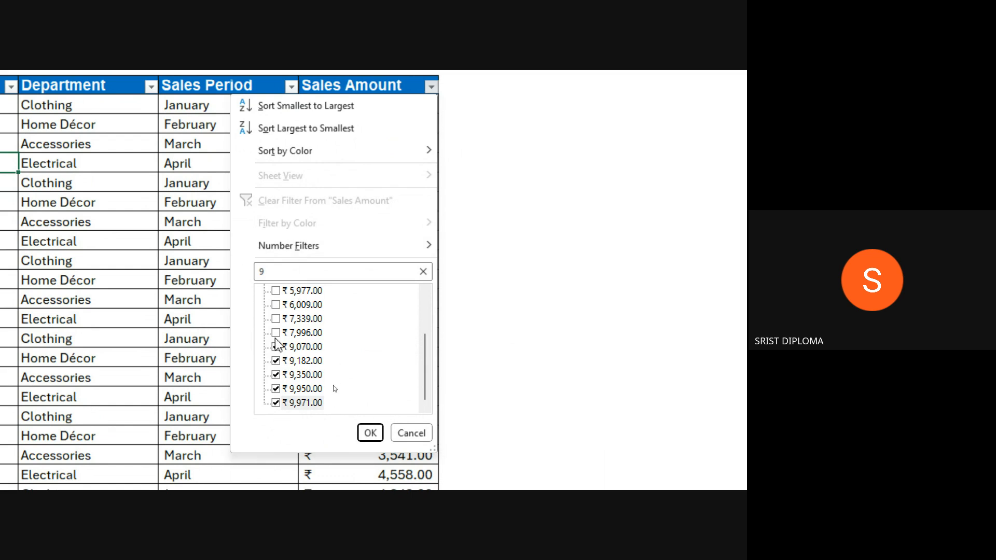
left_click(276, 403)
left_click(275, 403)
left_click(370, 408)
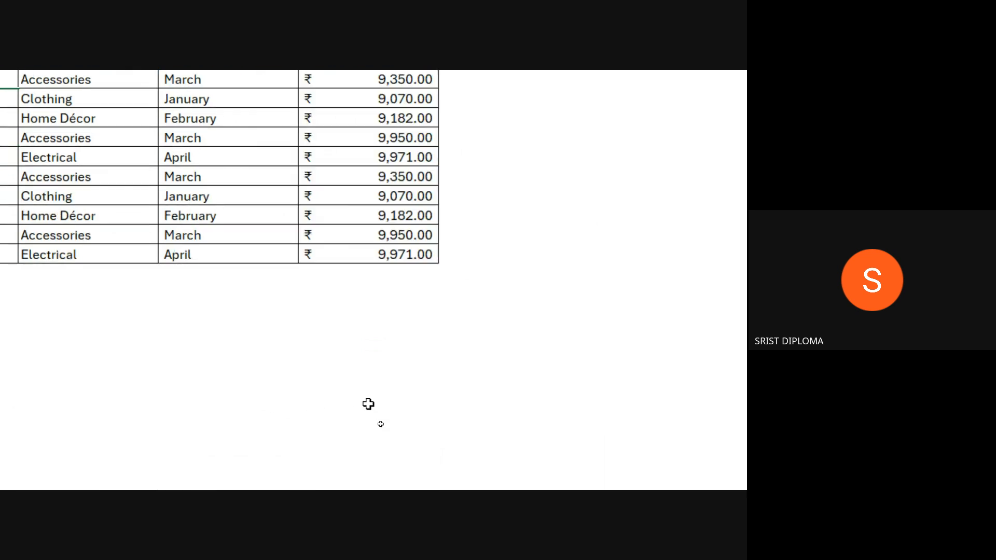
Clear the filter from the Sales Amount column
scroll(158, 173, "up", 3)
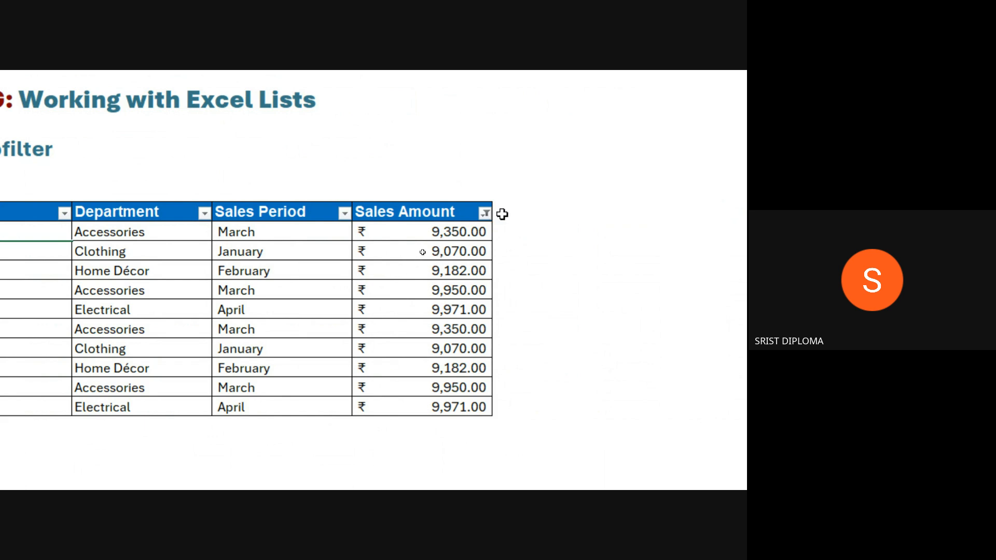
left_click(486, 214)
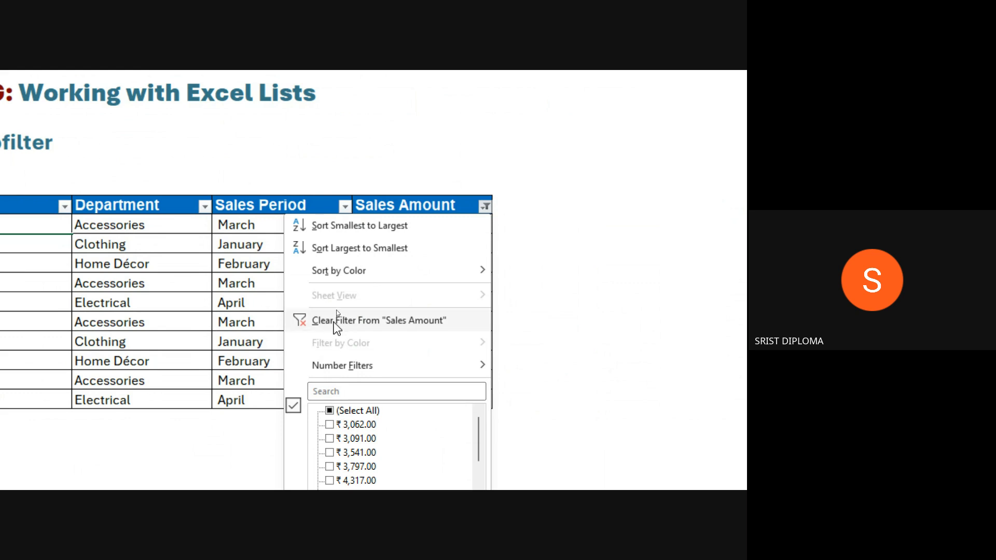
left_click(334, 321)
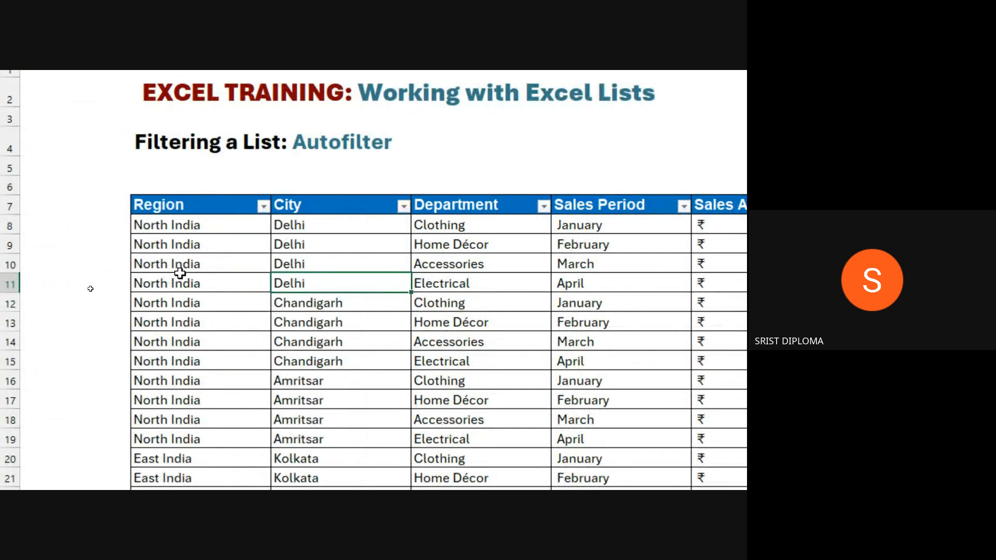
Fill the North India cells B13:B18 in the Region column with the dark orange theme colour
left_click_drag(179, 323, 191, 423)
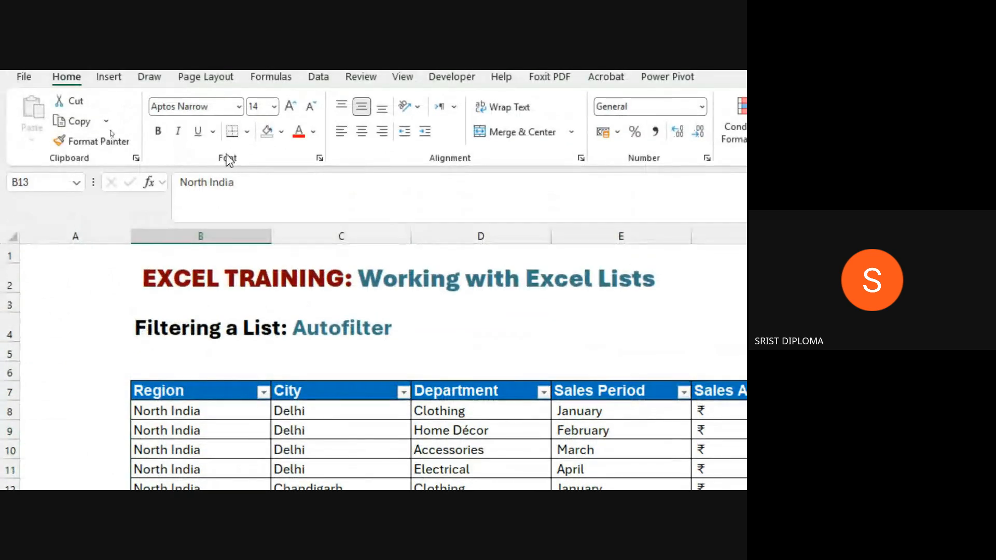
left_click(281, 132)
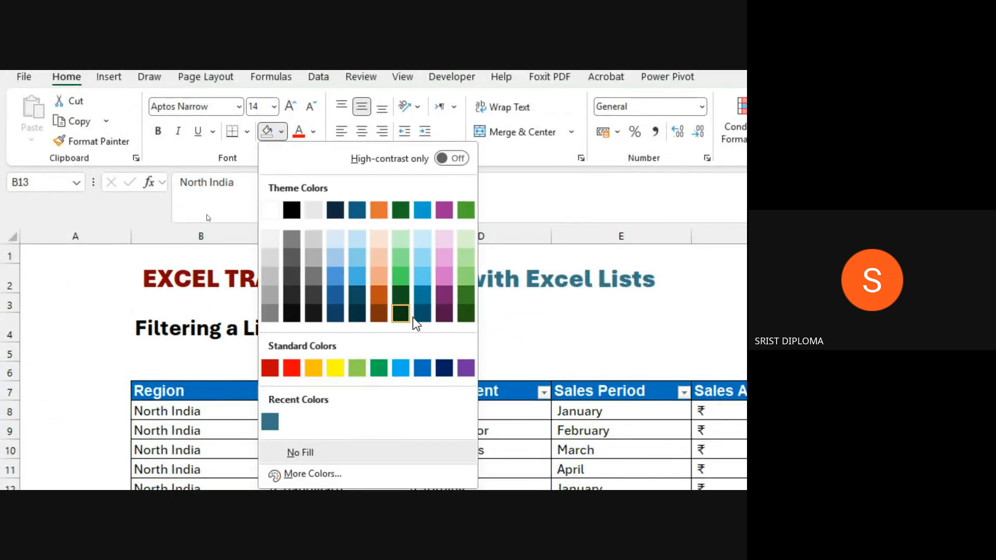
left_click(379, 294)
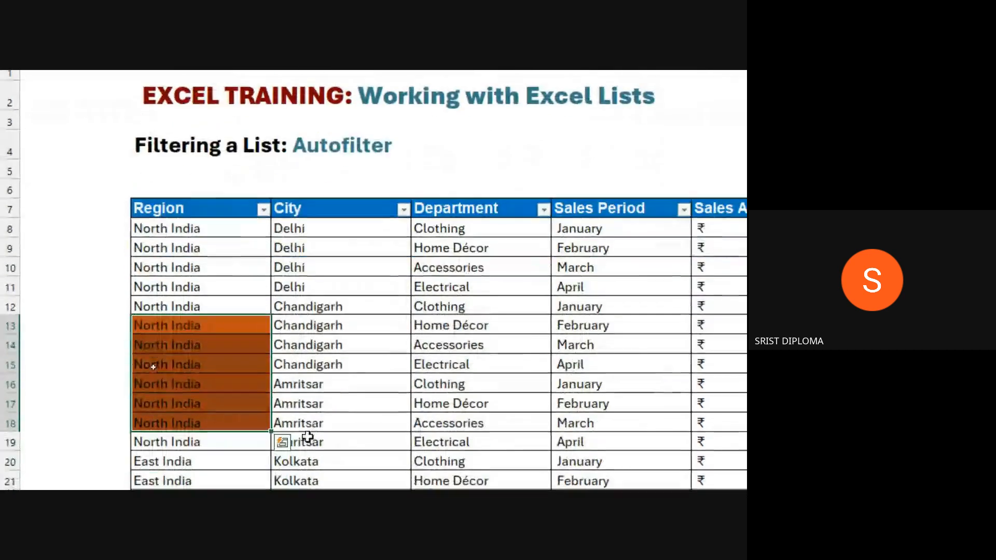
left_click(308, 438)
Fill the East India cells B24:B29 in the Region column with a medium blue theme colour
scroll(356, 403, "down", 2)
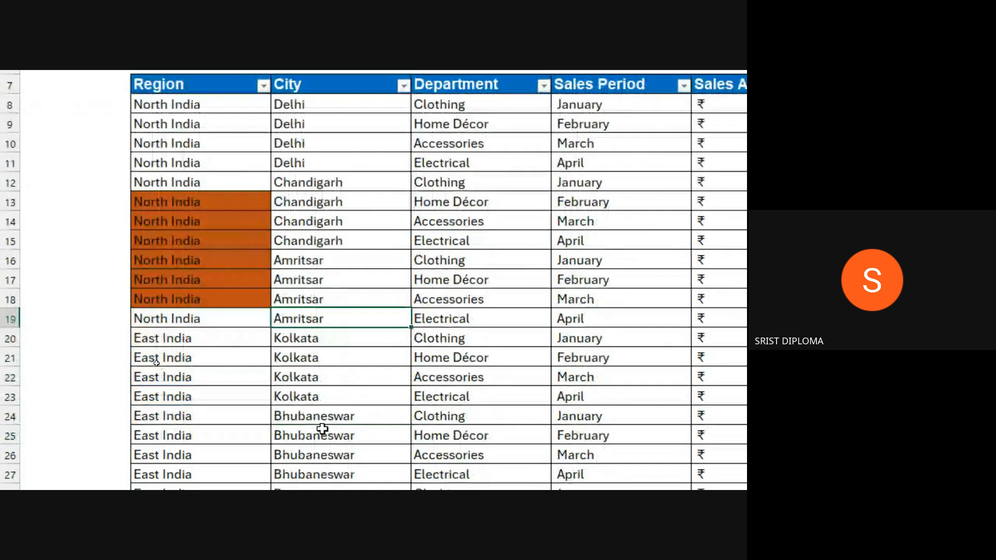
scroll(322, 428, "down", 1)
left_click_drag(165, 354, 173, 429)
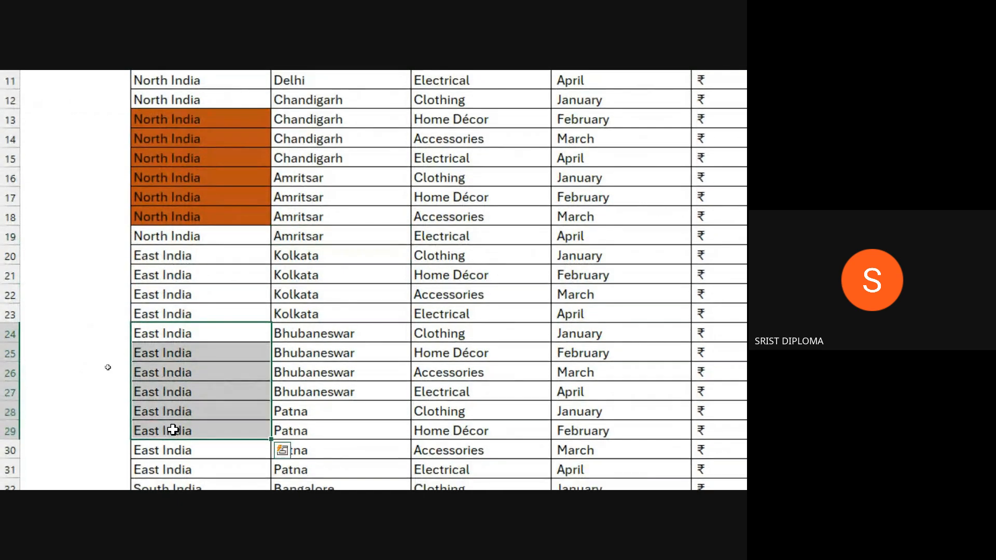
left_click(280, 139)
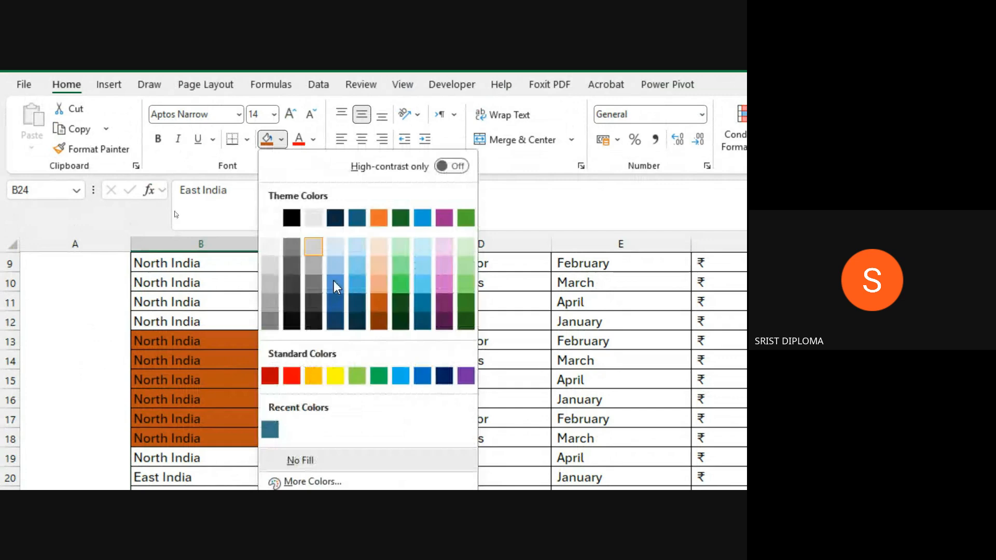
left_click(357, 285)
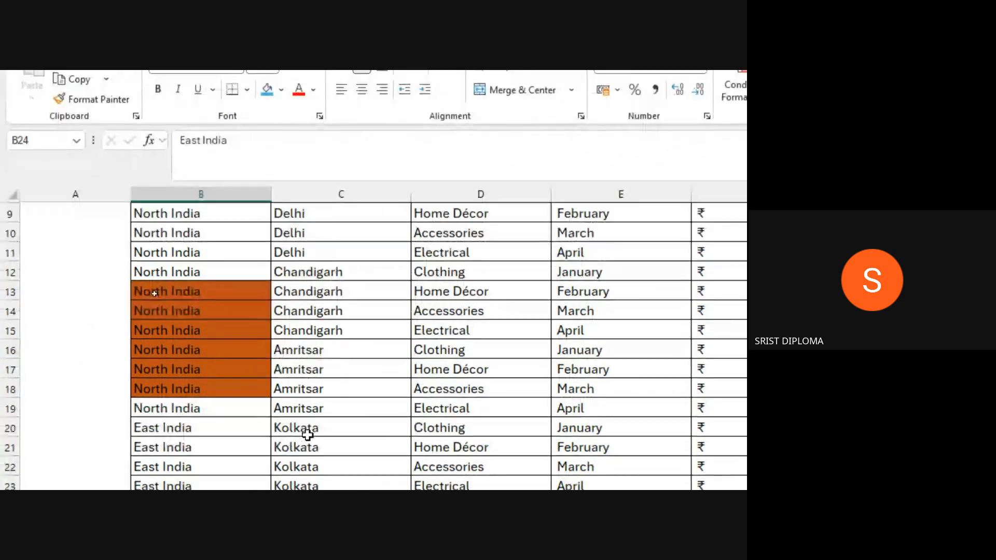
Fill the South India cells B36:B41 in the Region column with the golden-orange standard colour
scroll(311, 430, "down", 6)
left_click(191, 369)
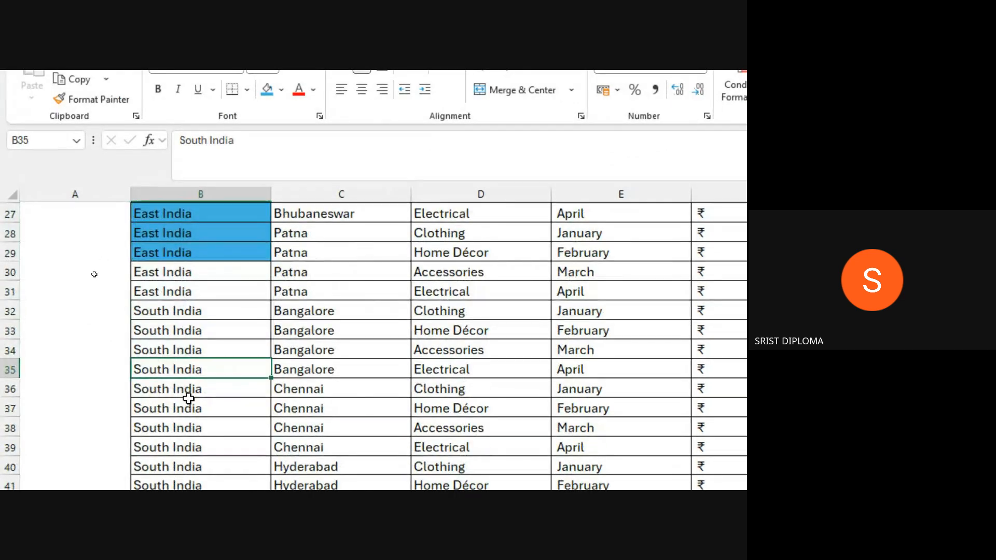
left_click_drag(189, 398, 189, 483)
scroll(425, 345, "up", 6)
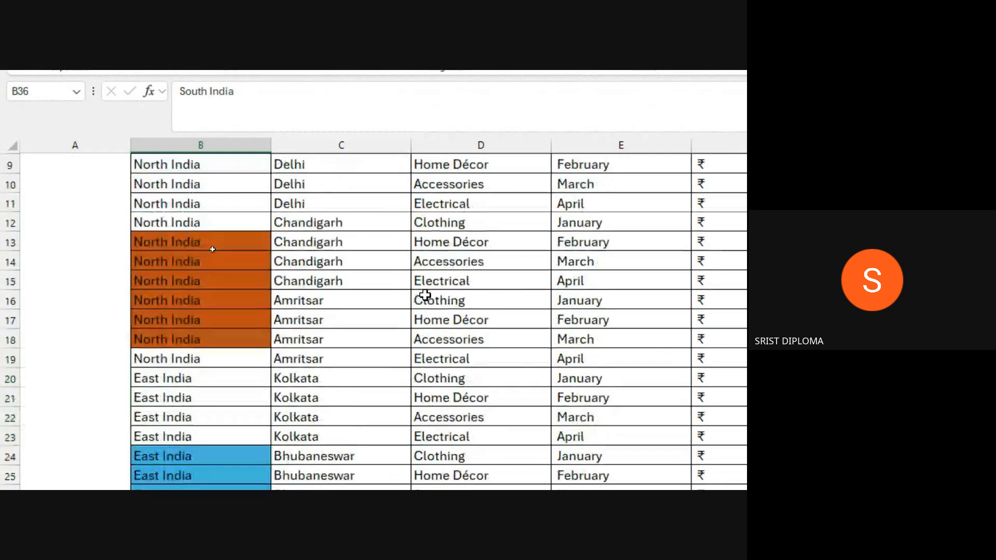
scroll(425, 295, "up", 3)
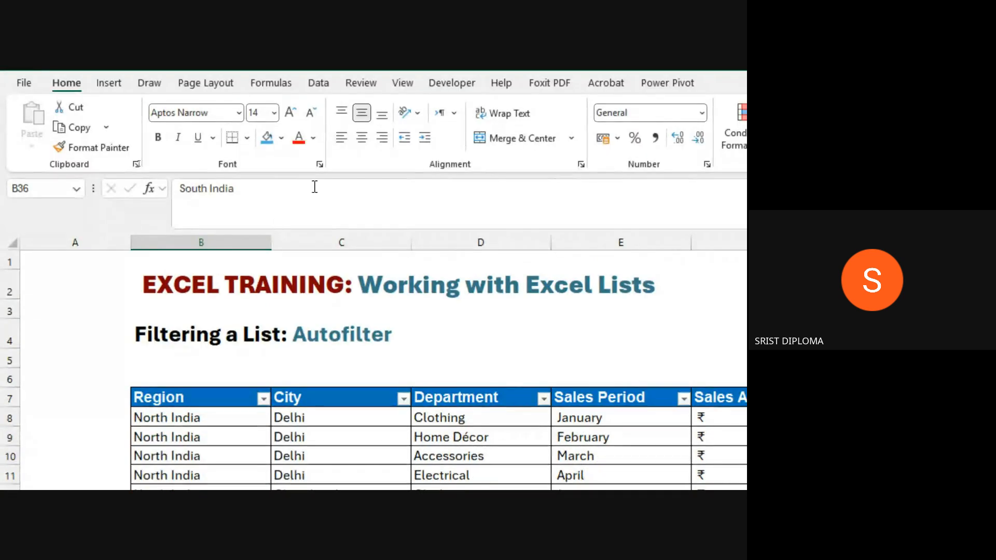
left_click(281, 137)
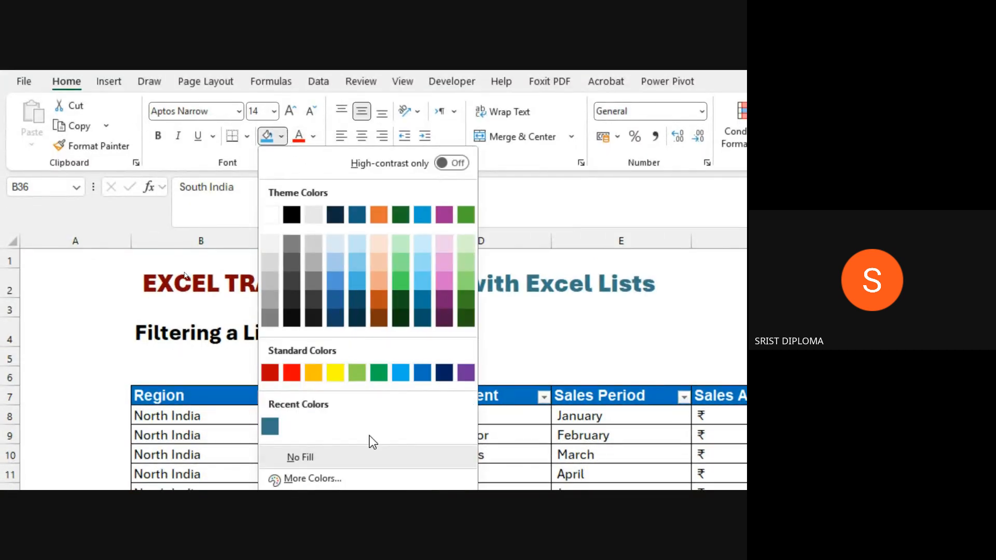
left_click(313, 373)
scroll(333, 399, "down", 7)
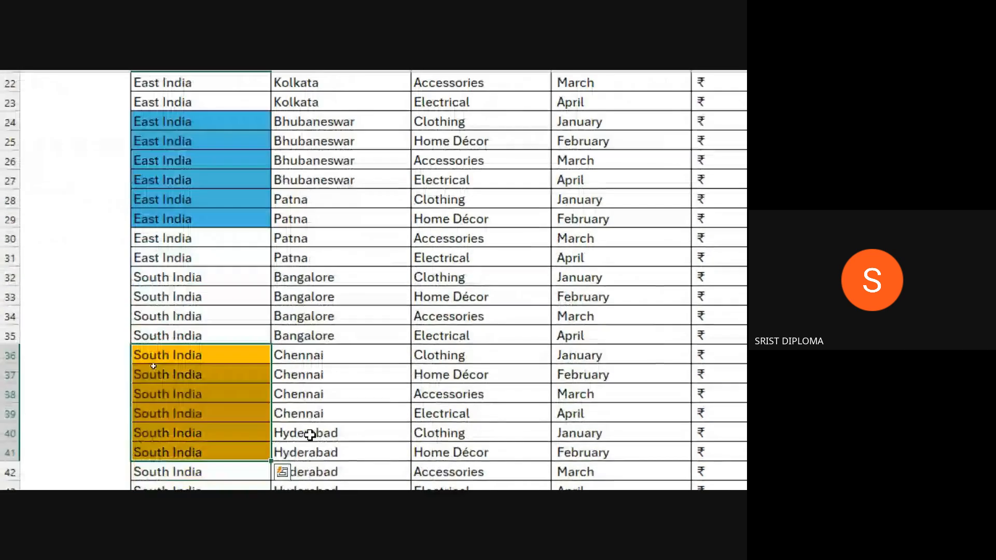
left_click(209, 258)
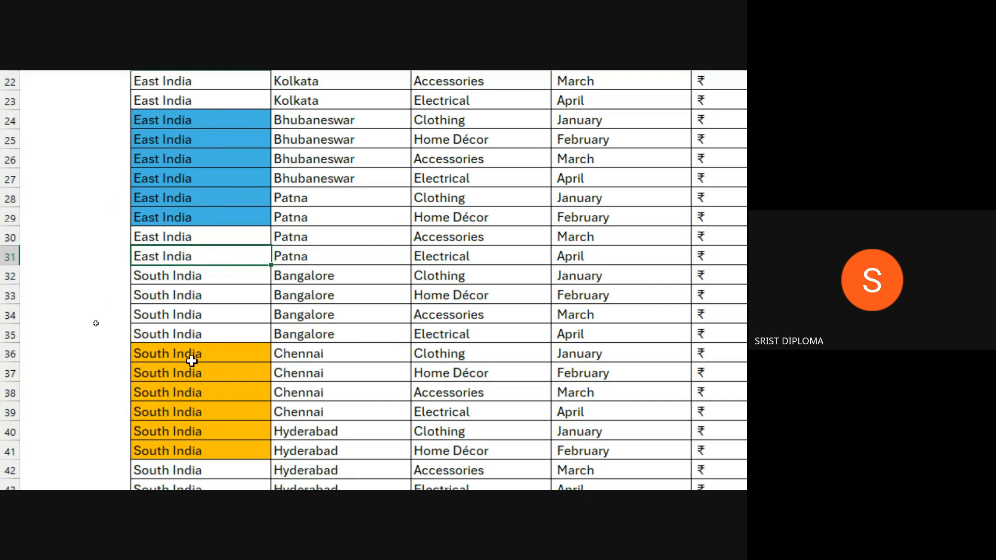
Filter the Region column by the blue cell colour
scroll(193, 332, "up", 7)
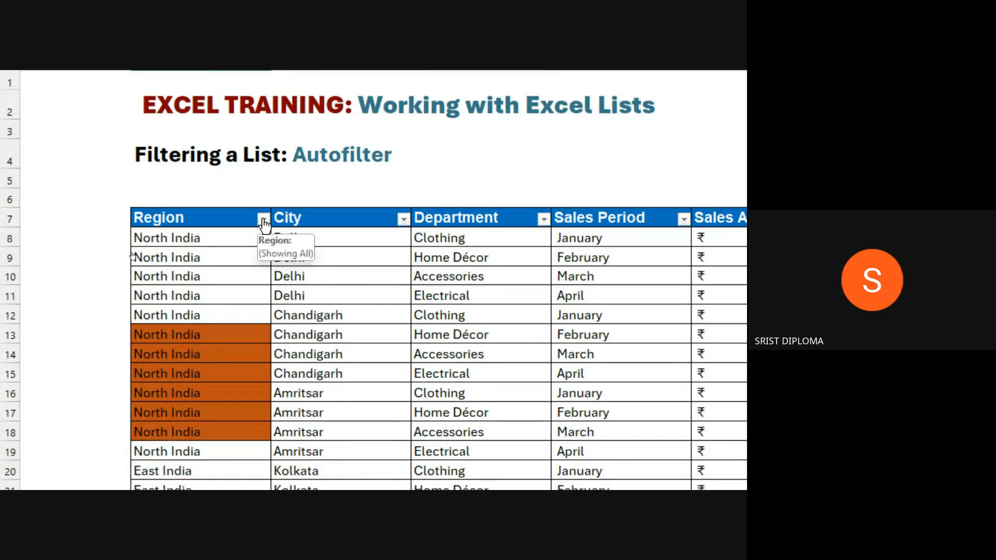
left_click(263, 219)
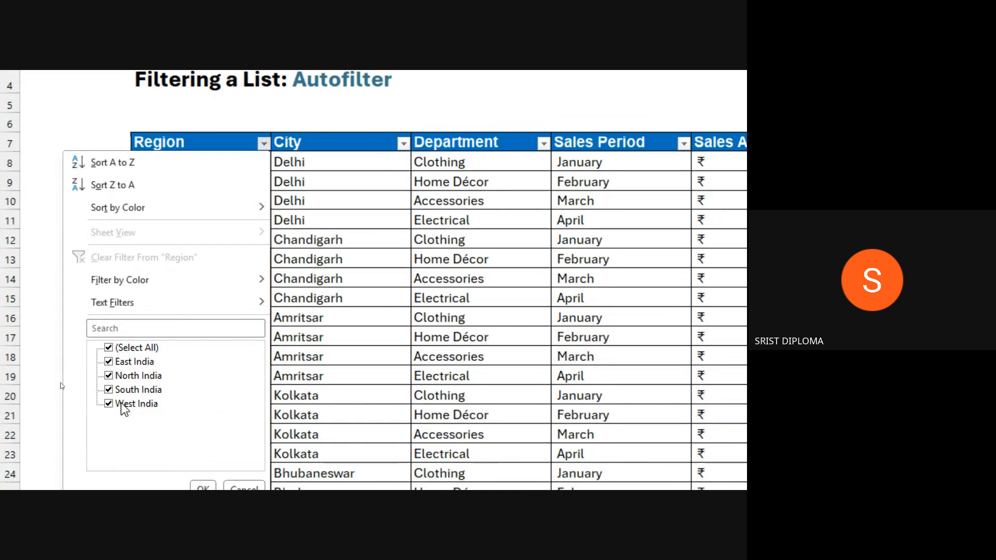
mouse_move(104, 280)
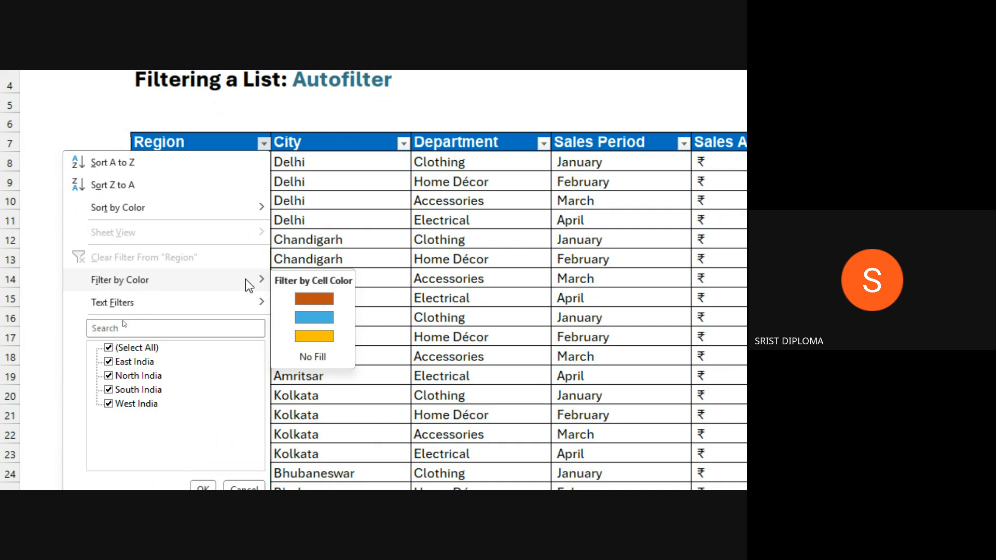
left_click(319, 318)
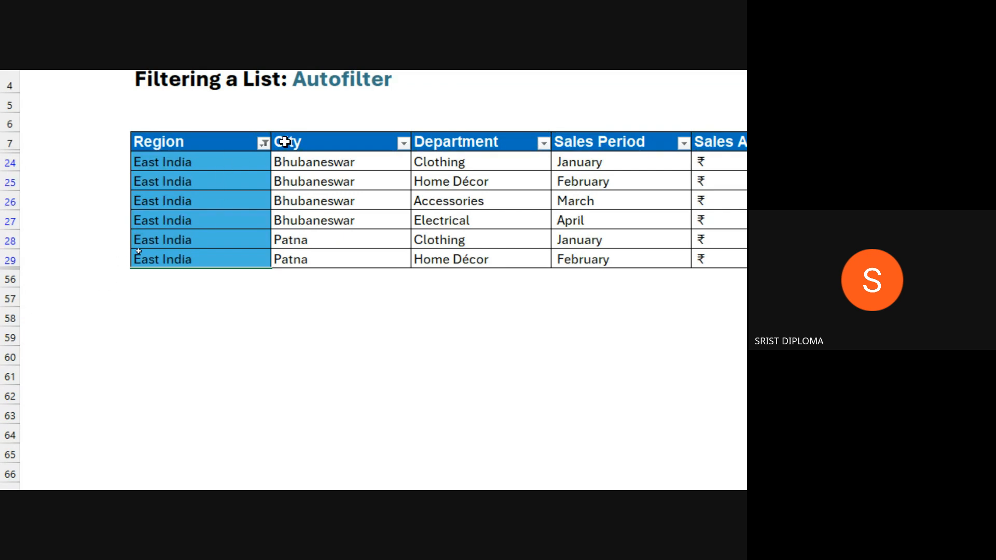
Change the Region column's colour filter to the golden-orange cells and reopen its filter options
left_click(263, 143)
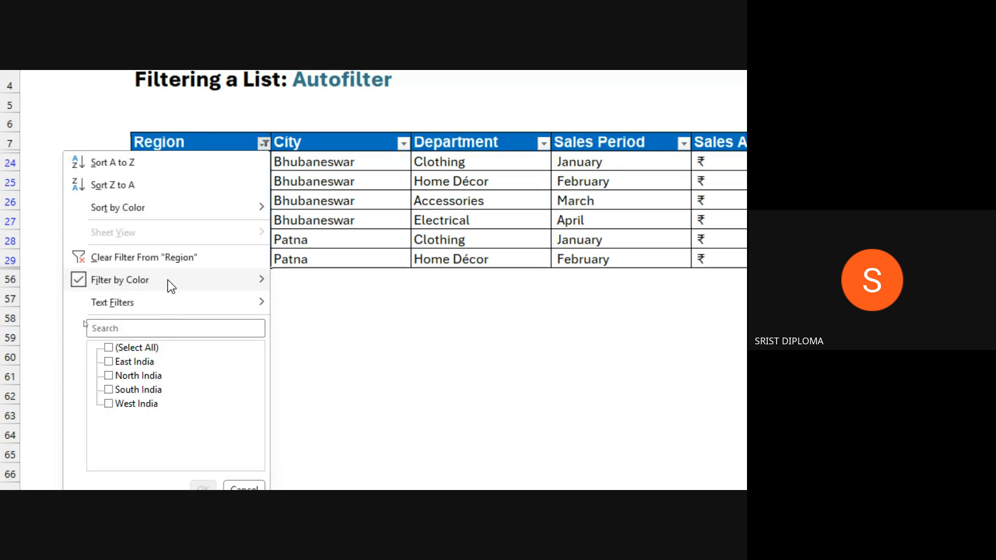
mouse_move(228, 280)
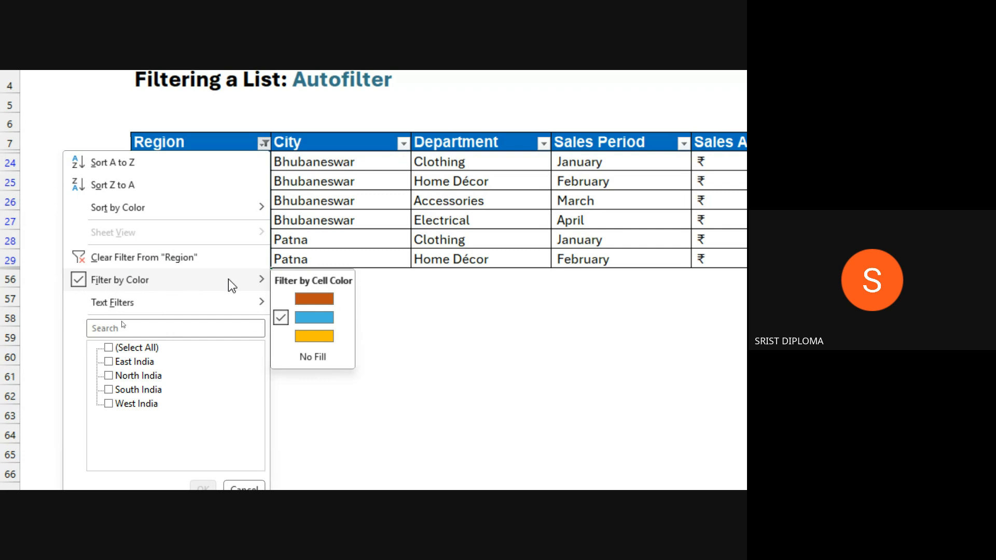
left_click(312, 337)
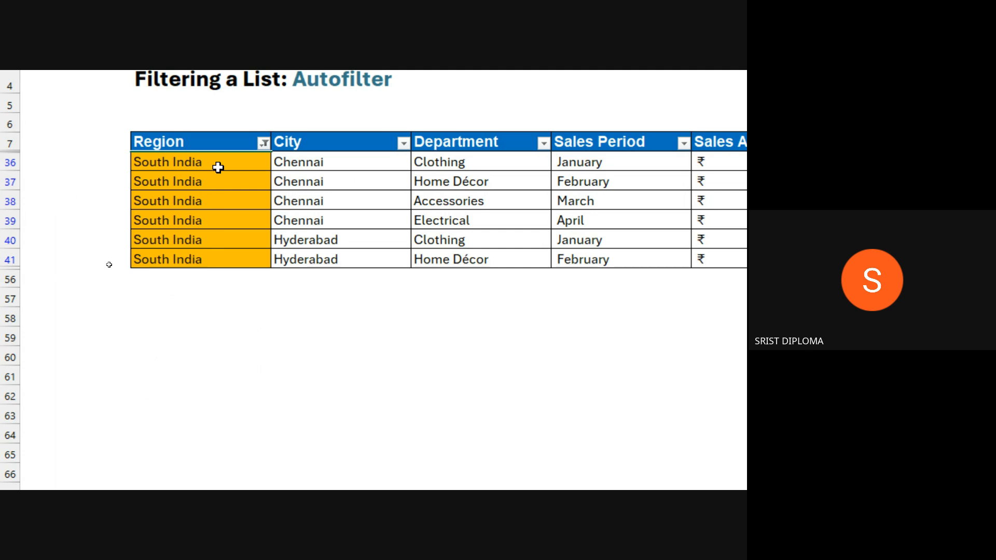
left_click(263, 144)
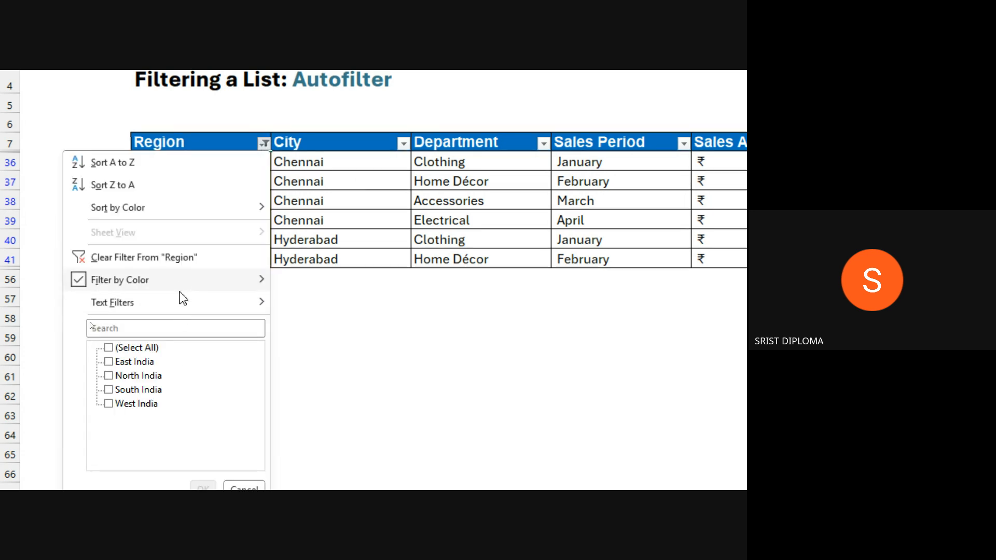
Change the Region column's colour filter to the dark orange cells, and clear the Region filter to restore the full list
mouse_move(197, 280)
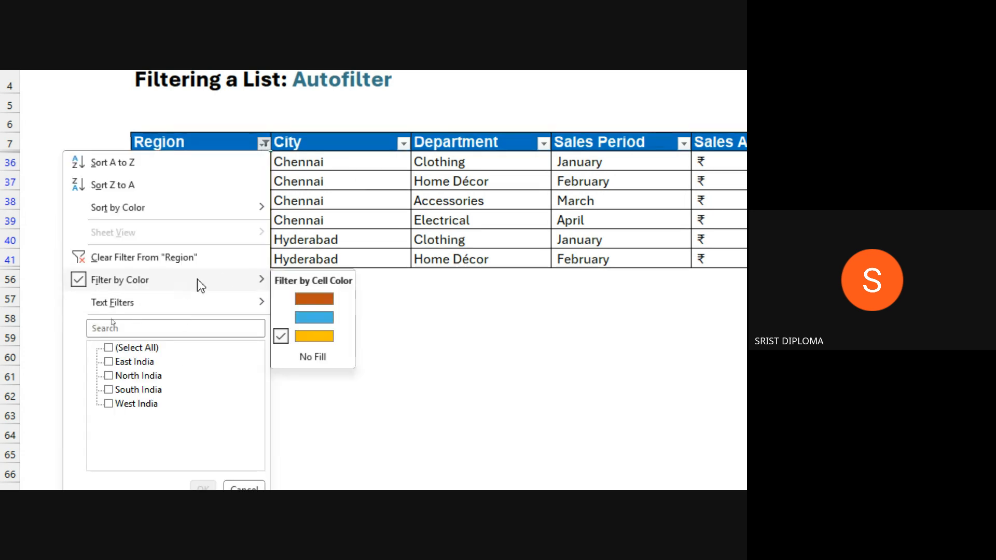
left_click(323, 298)
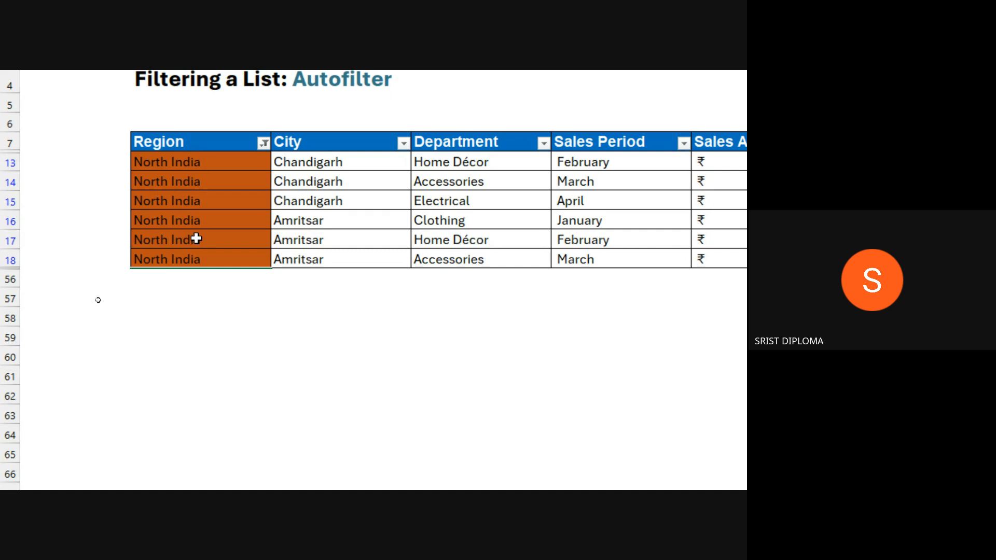
left_click(264, 151)
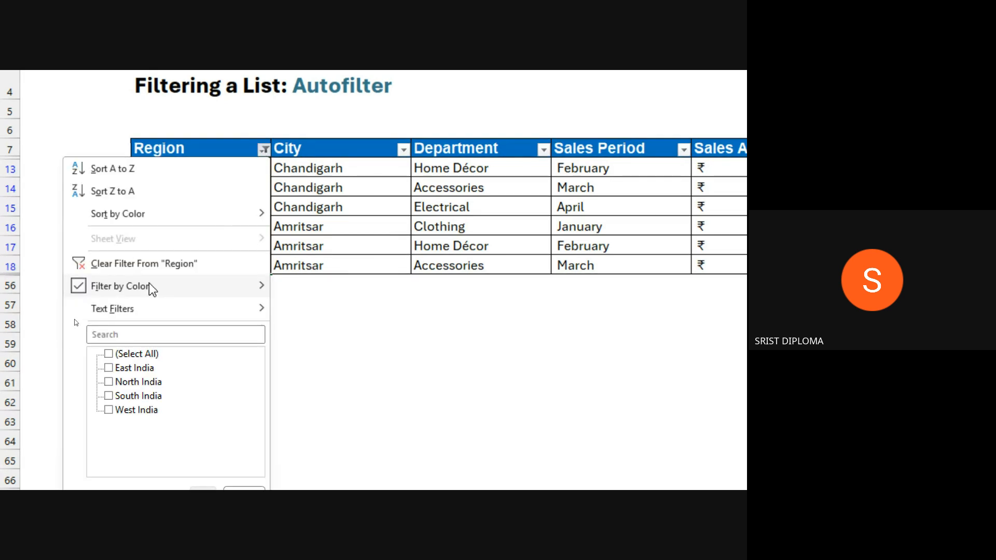
mouse_move(241, 288)
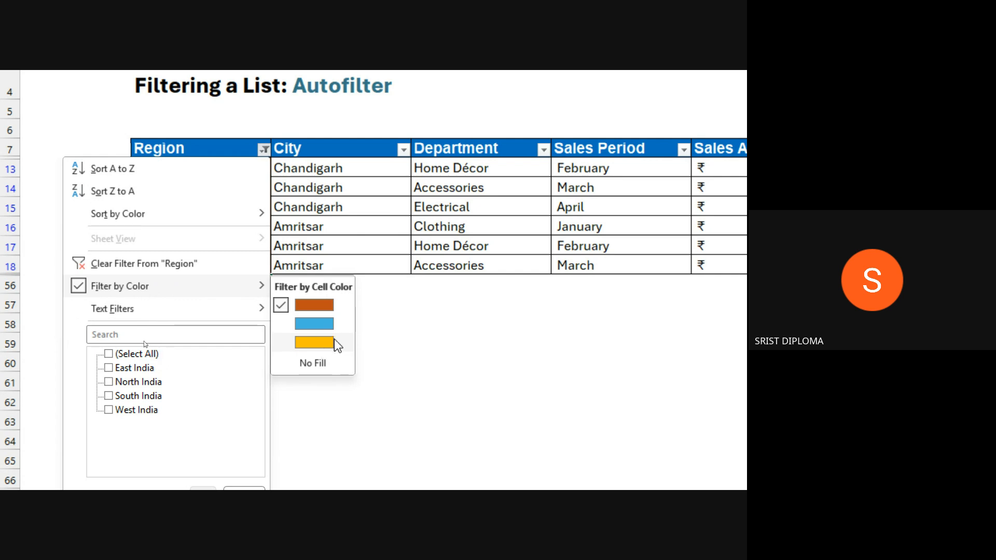
mouse_move(158, 315)
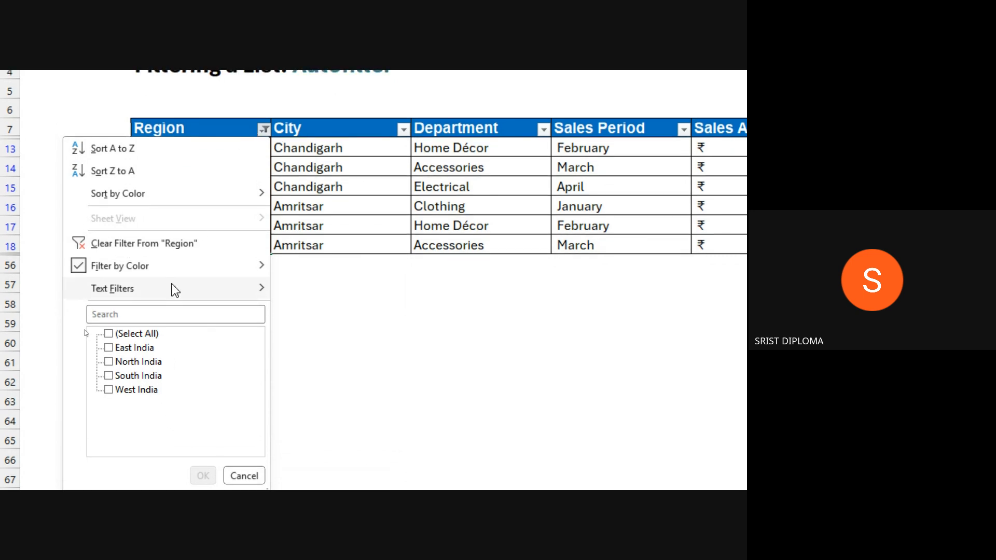
left_click(141, 245)
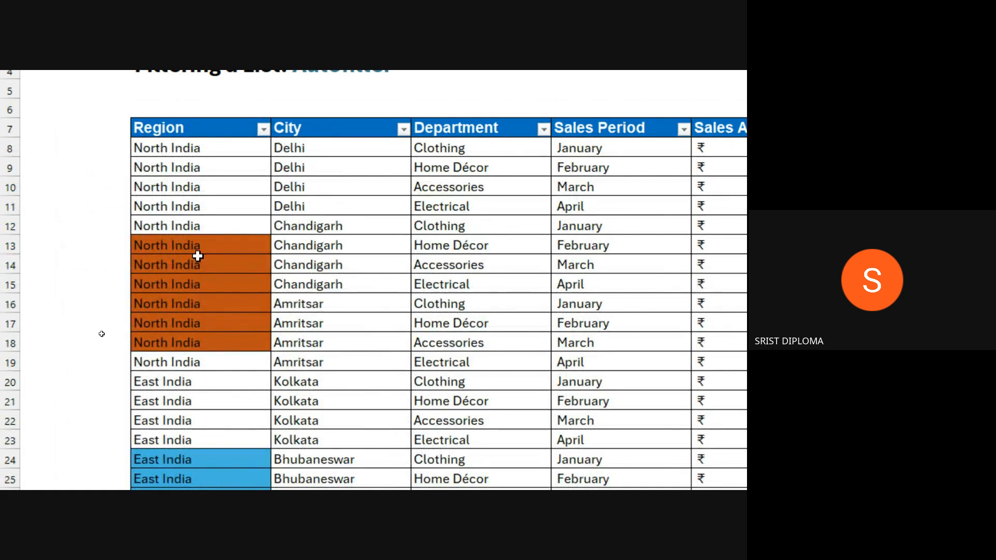
scroll(200, 345, "down", 7)
scroll(194, 296, "down", 6)
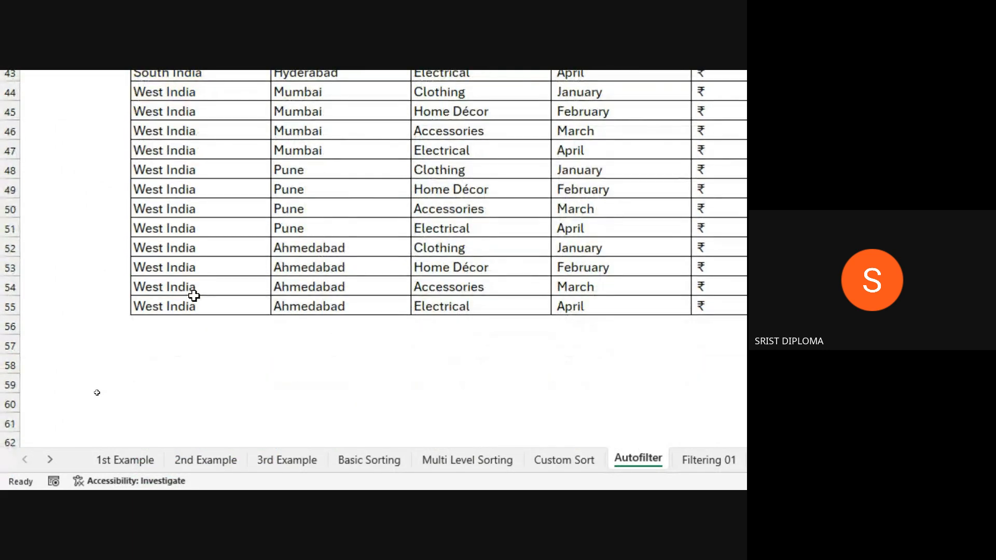
scroll(193, 296, "up", 11)
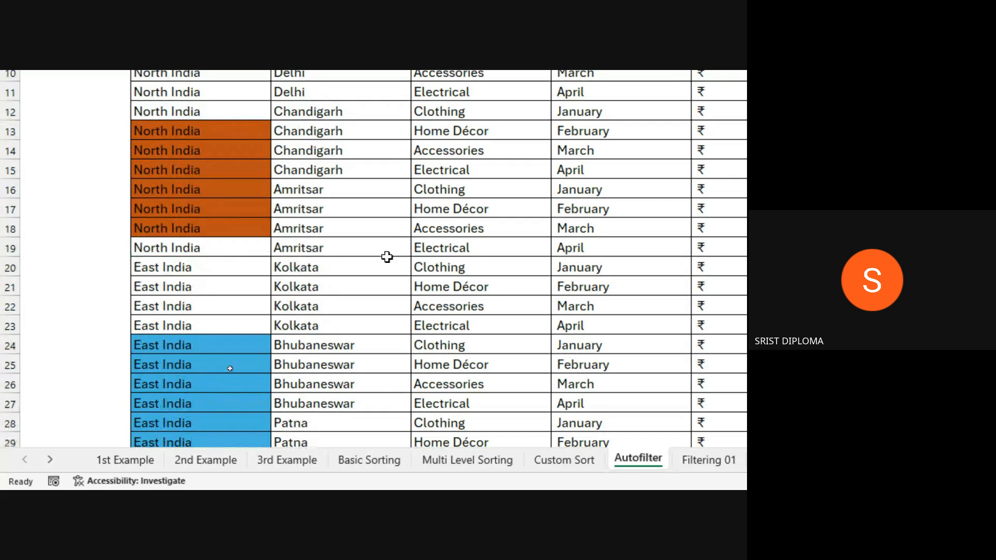
scroll(451, 244, "up", 2)
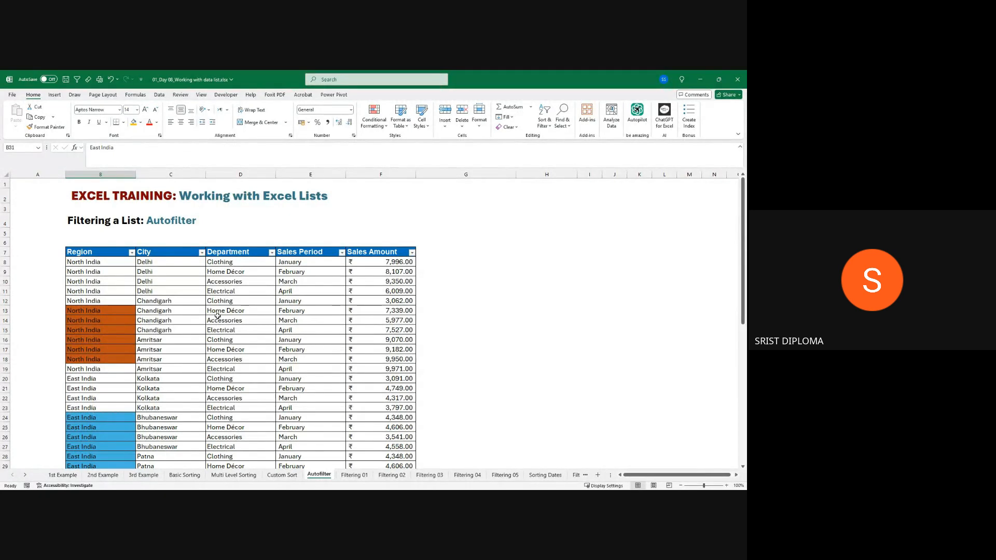
Open the Filtering 01 sheet and examine the length of its transaction list by selecting the Customer Name entries from B10 down
left_click(354, 475)
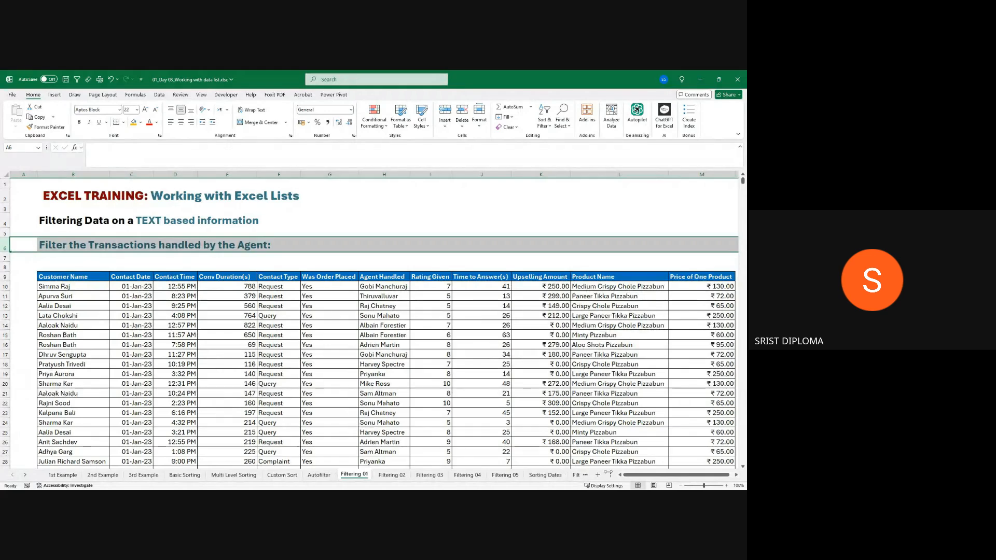
left_click_drag(644, 475, 642, 475)
left_click(92, 287)
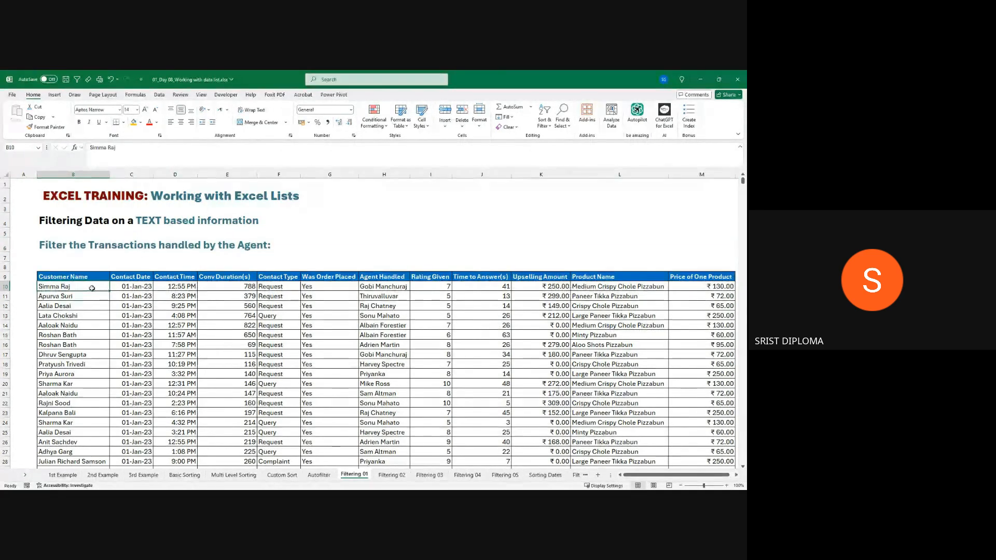
key("ctrl+shift+Down")
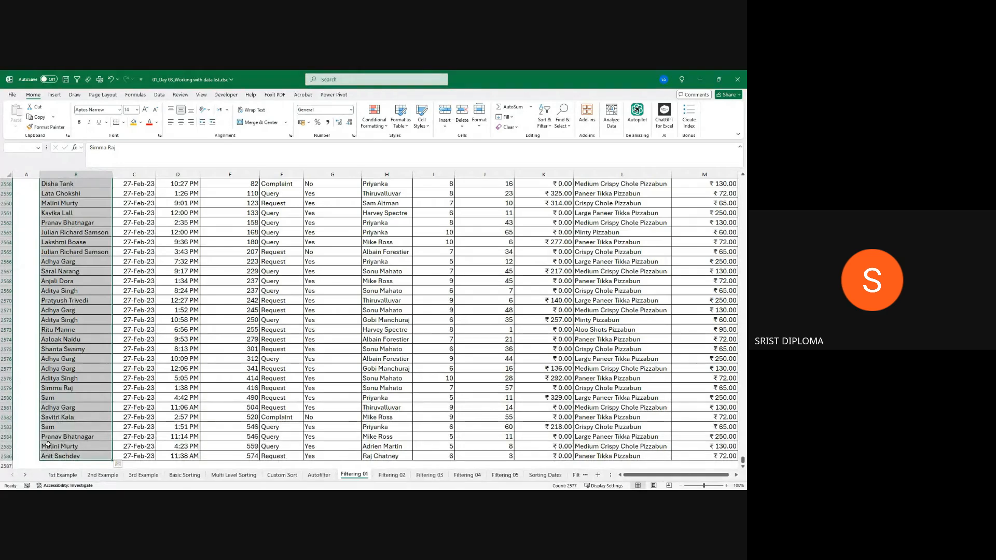
key("ctrl+Home")
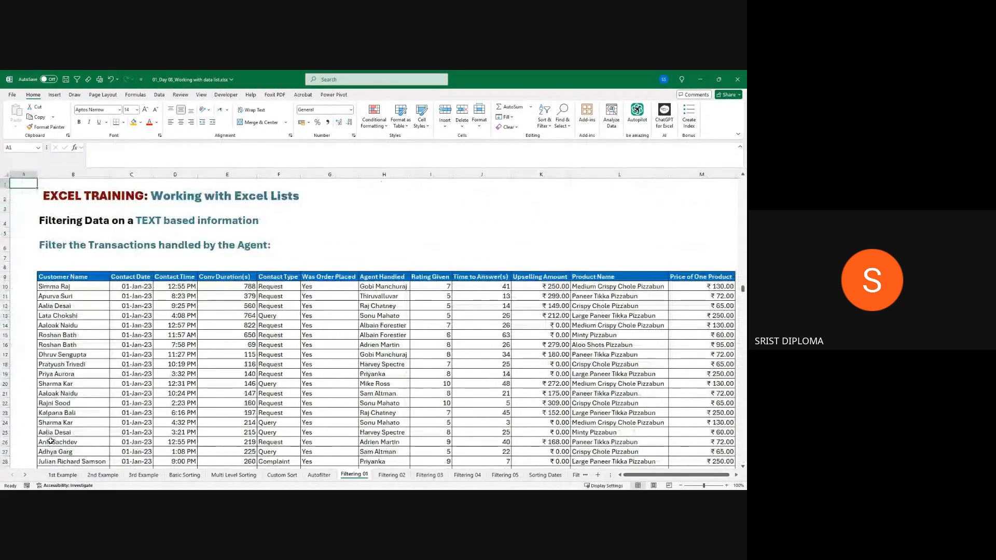
left_click(64, 287)
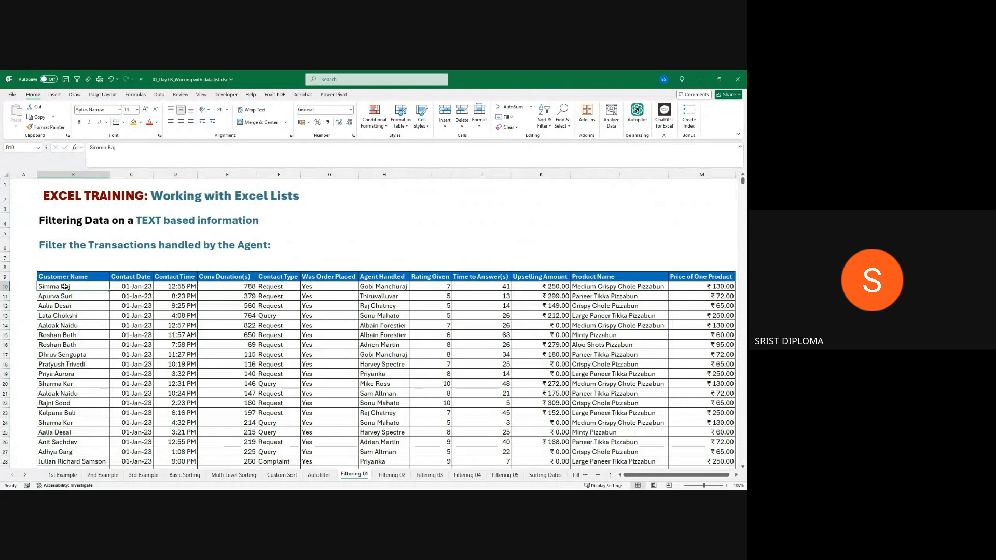
key("ctrl+shift+Down")
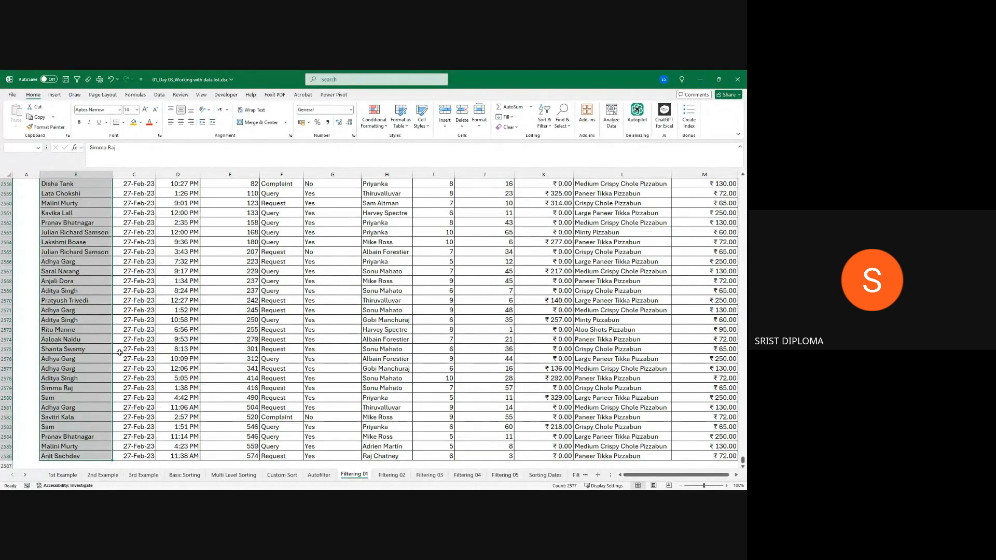
scroll(124, 348, "up", 6)
scroll(125, 348, "up", 20)
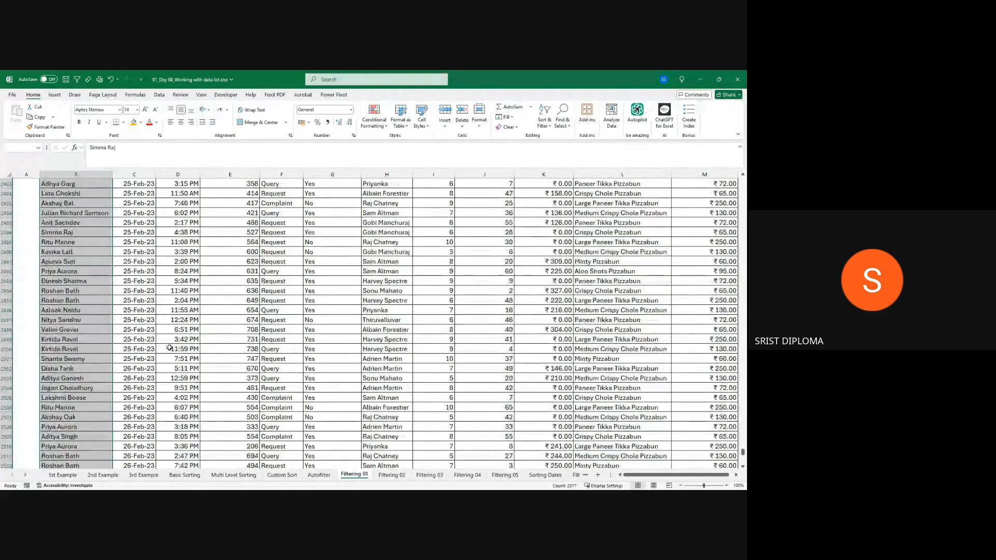
scroll(169, 348, "up", 20)
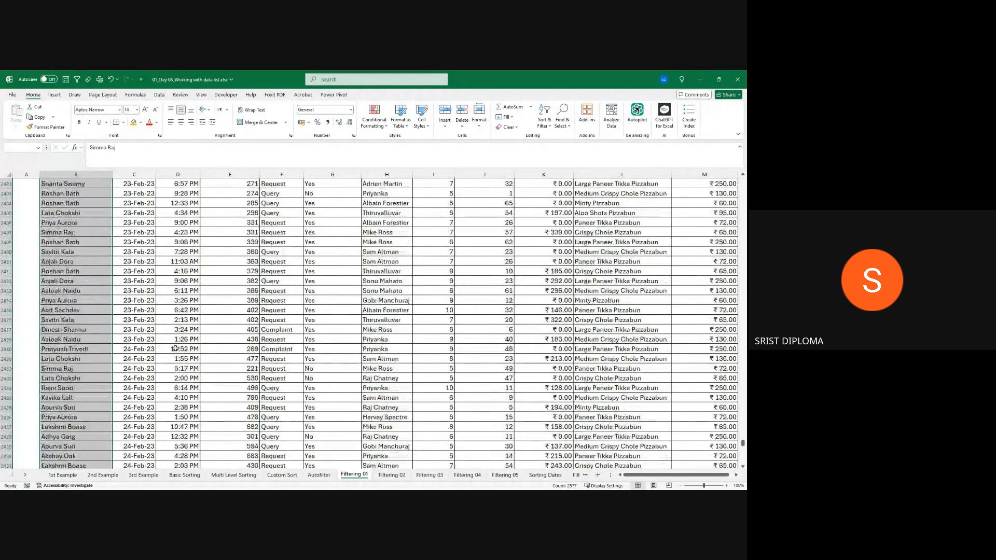
scroll(178, 348, "up", 10)
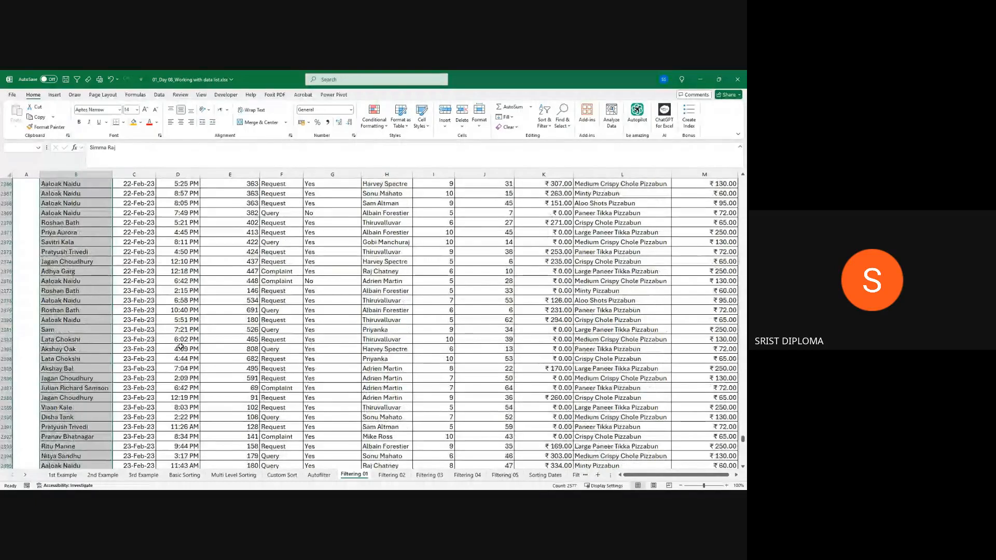
key("ctrl+Home")
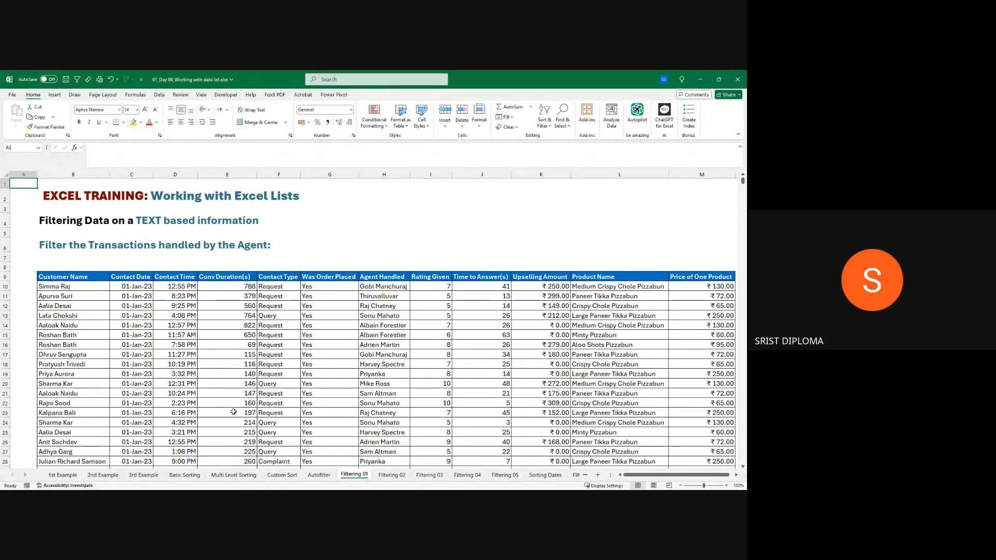
Return to the Autofilter sheet and look over the Region column's filled and unfilled rows in the sales table
left_click(319, 475)
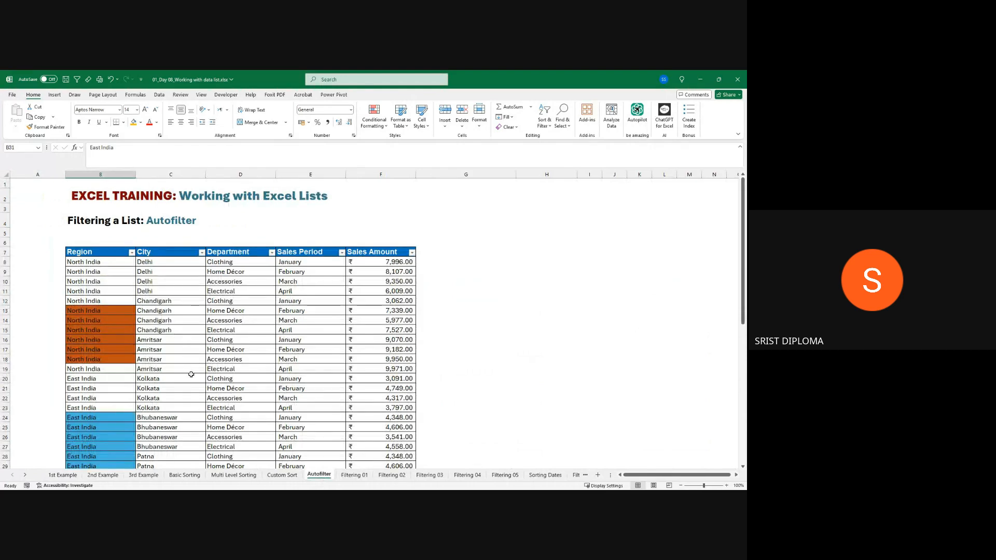
scroll(191, 374, "up", 3)
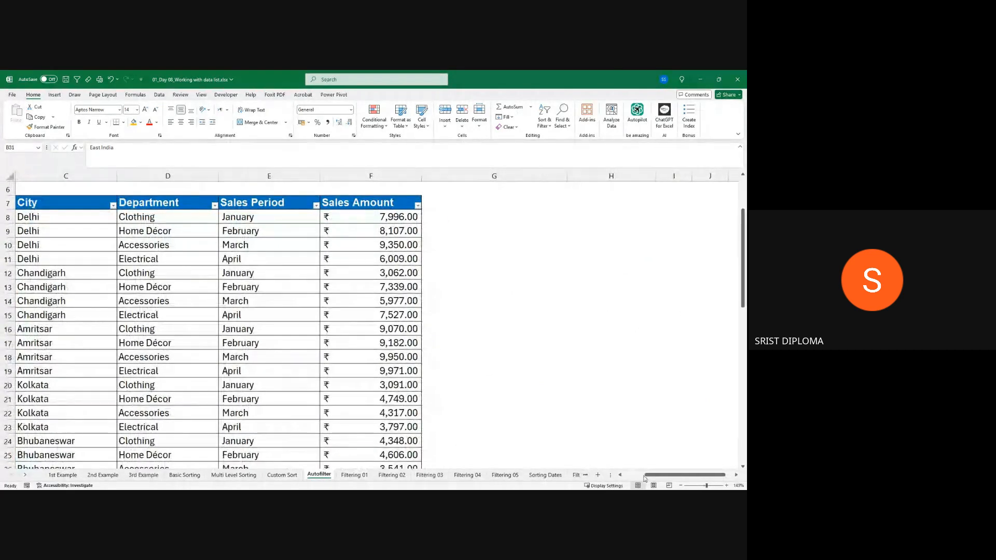
left_click_drag(652, 475, 630, 475)
scroll(283, 371, "down", 1)
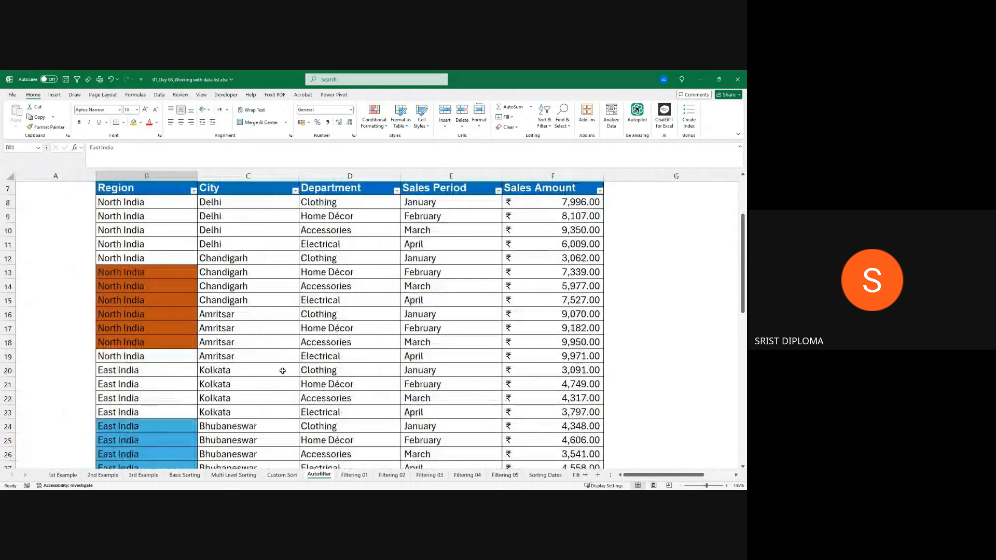
scroll(283, 370, "down", 1)
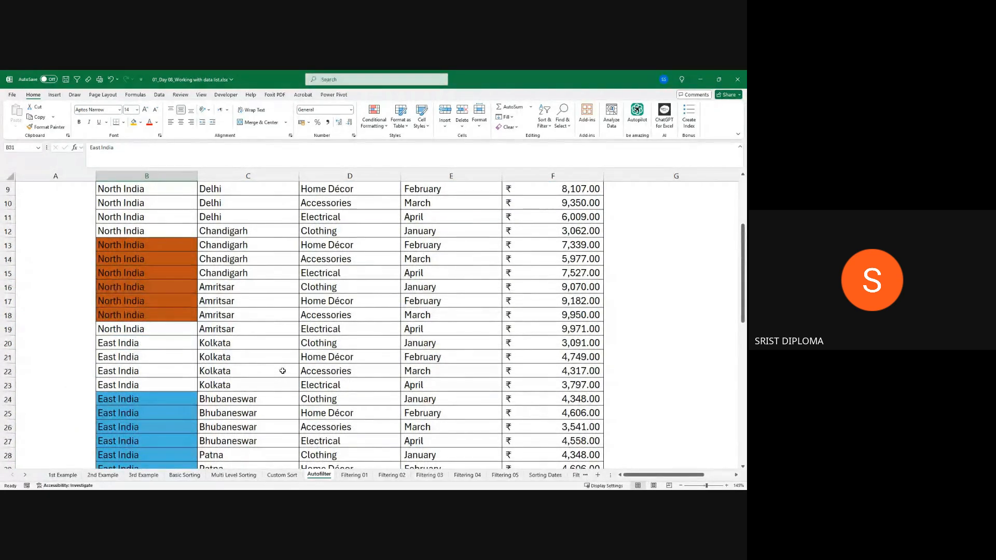
scroll(282, 370, "down", 2)
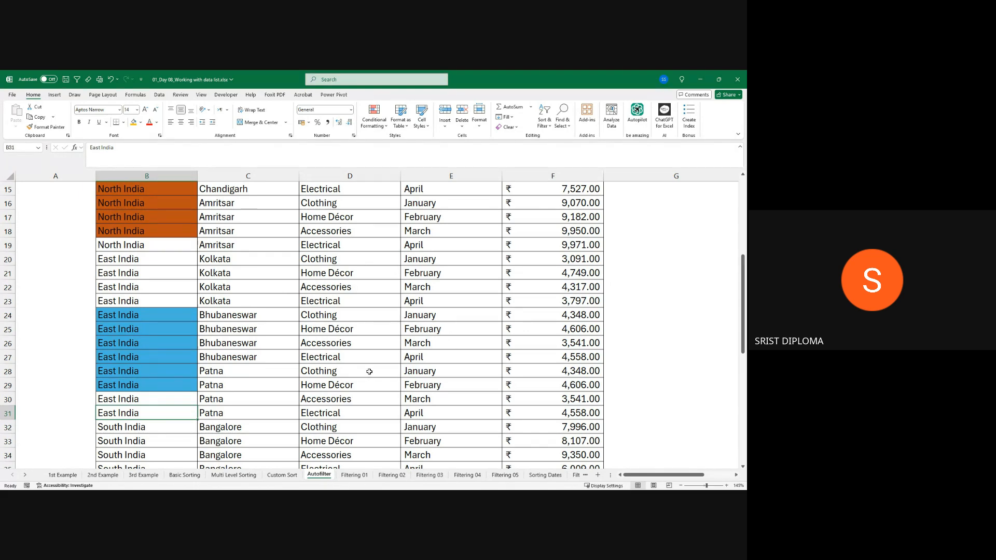
scroll(283, 298, "up", 4)
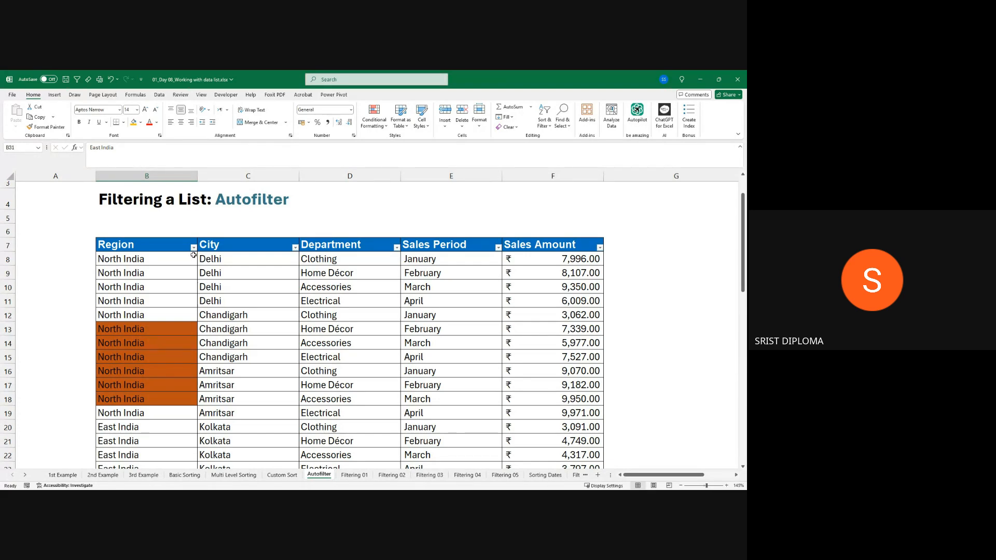
scroll(213, 269, "down", 3)
scroll(215, 270, "up", 3)
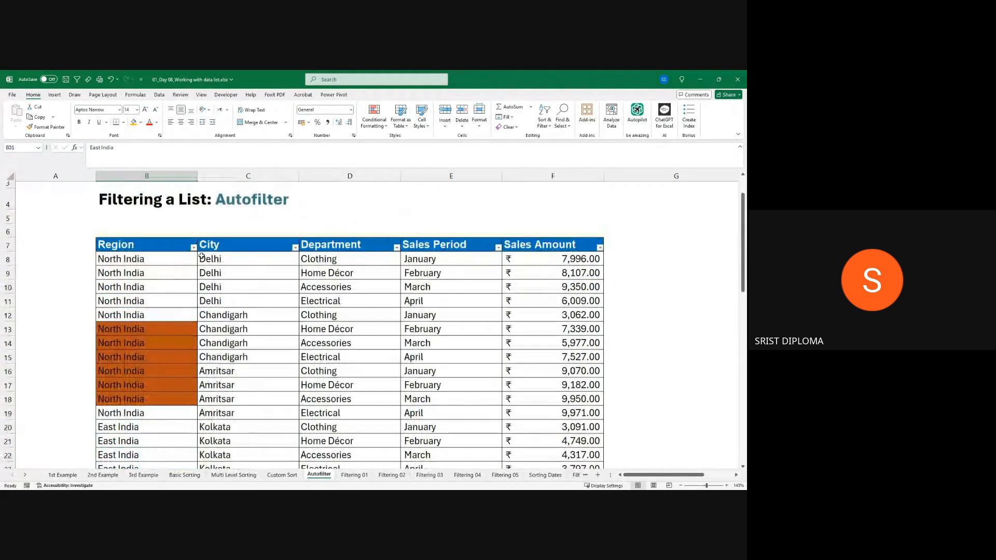
Filter the Region column to East India and South India only
left_click(194, 246)
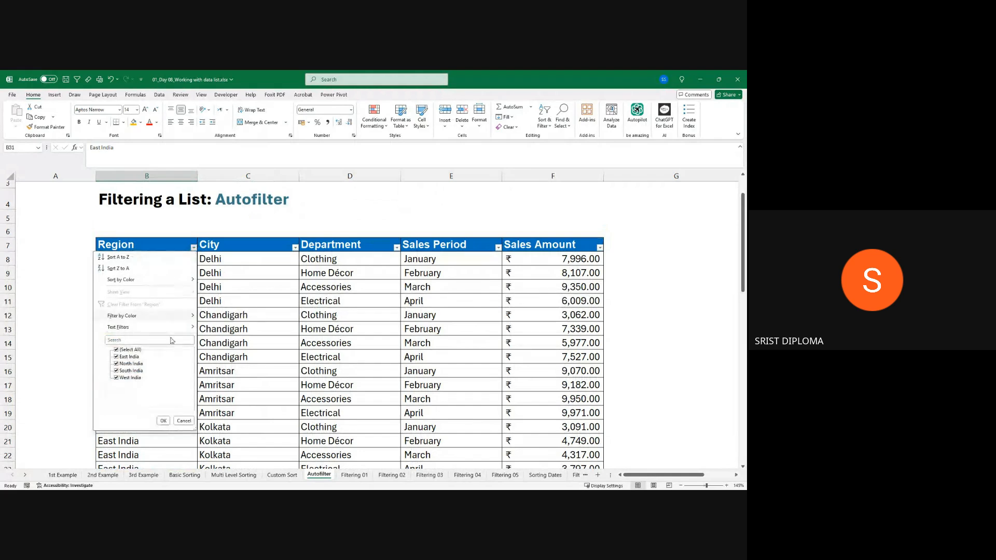
left_click(125, 351)
left_click(125, 357)
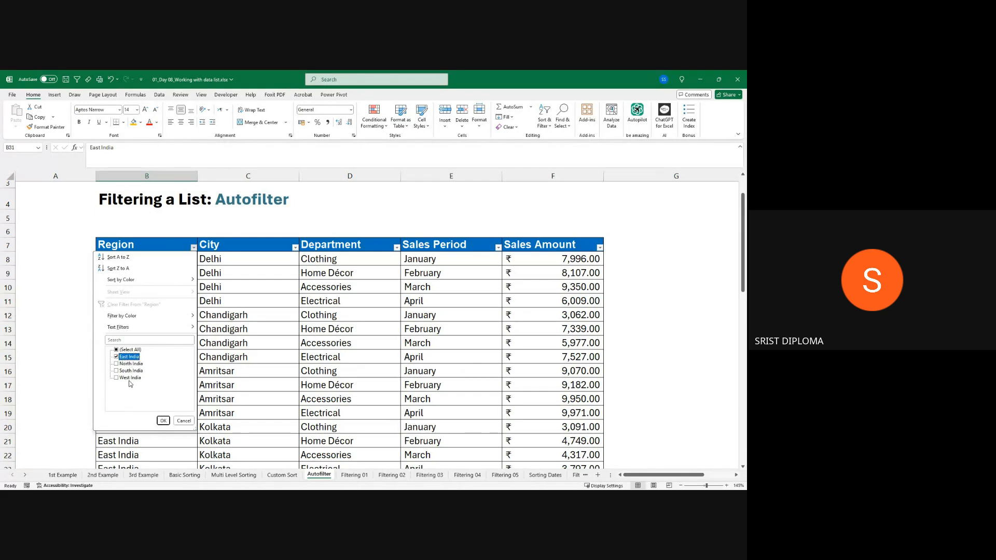
left_click(127, 371)
left_click(163, 421)
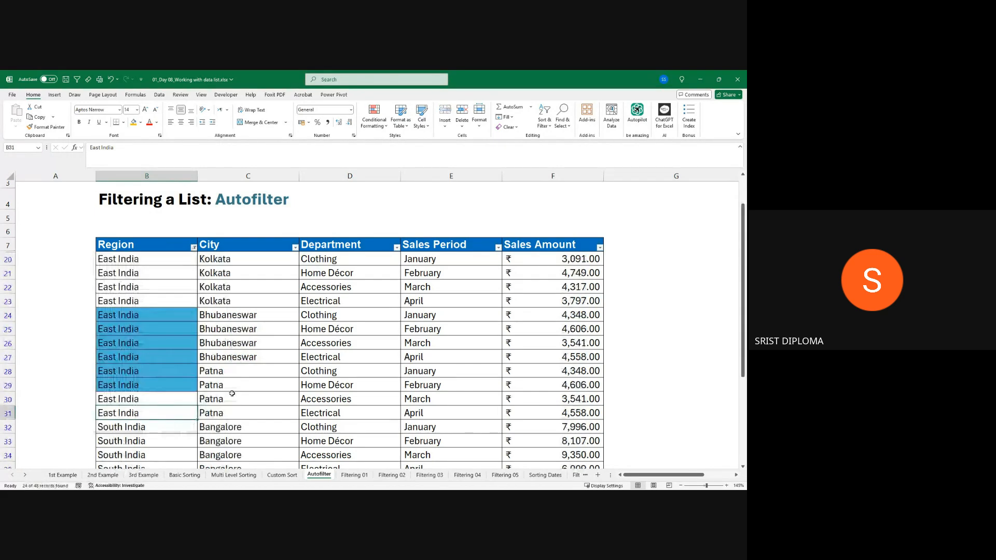
Examine the filtered East India and South India rows and their row numbers through to the end of the table
scroll(294, 357, "down", 2)
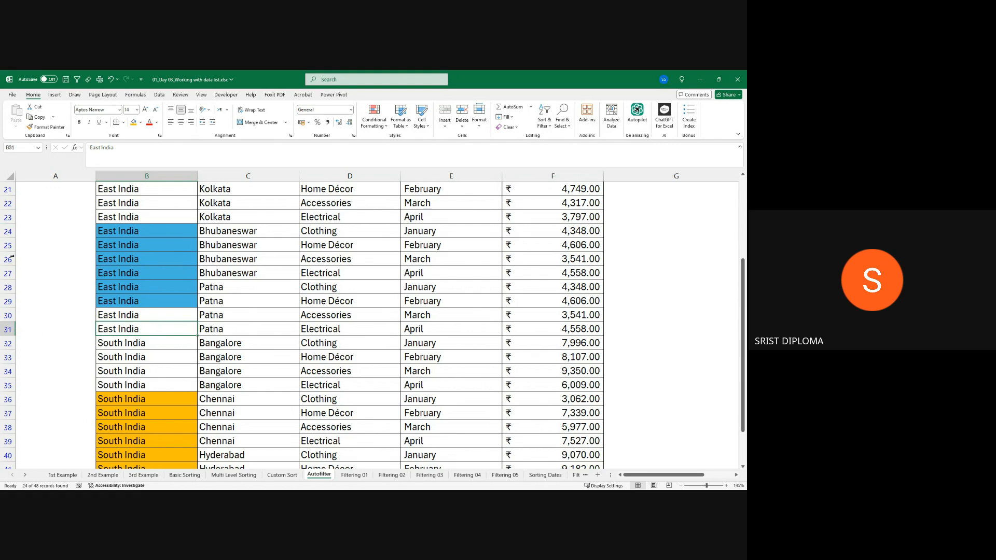
scroll(103, 325, "down", 7)
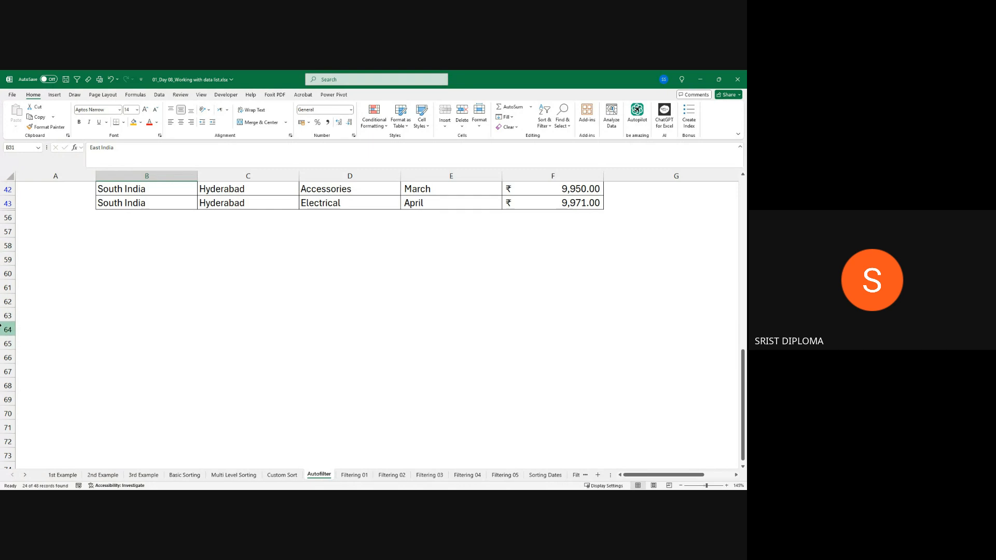
scroll(232, 226, "up", 2)
scroll(232, 226, "up", 4)
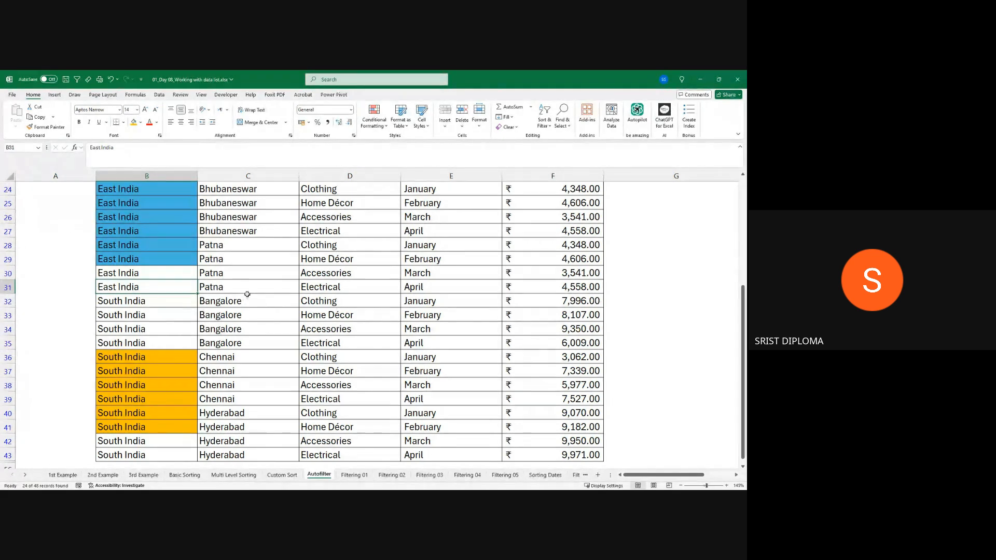
scroll(247, 294, "down", 2)
scroll(247, 294, "down", 1)
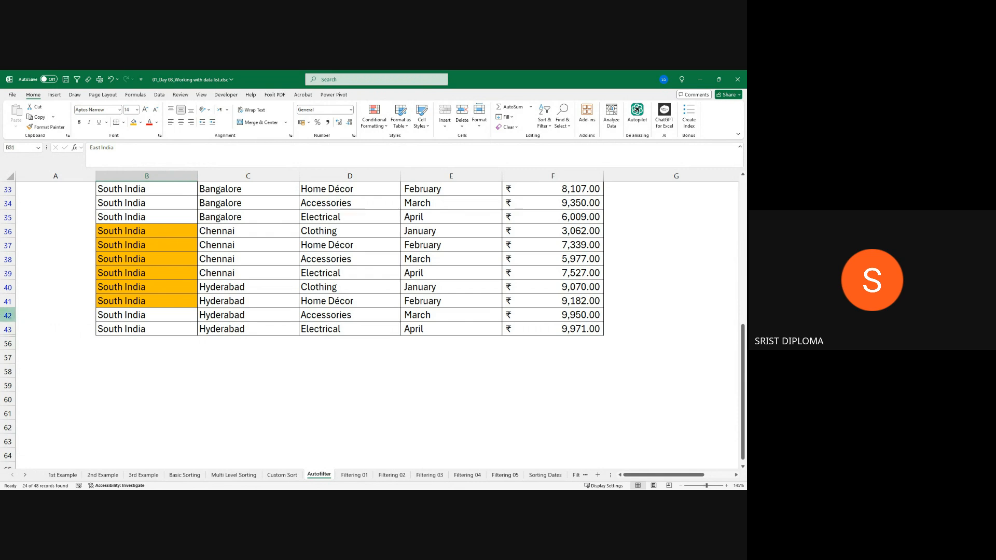
scroll(62, 264, "up", 4)
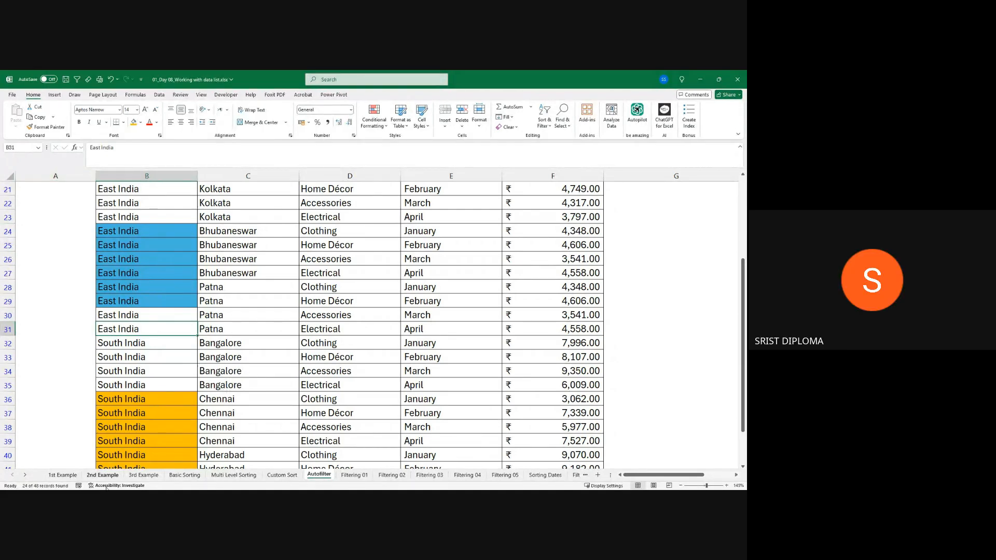
key("alt+Tab")
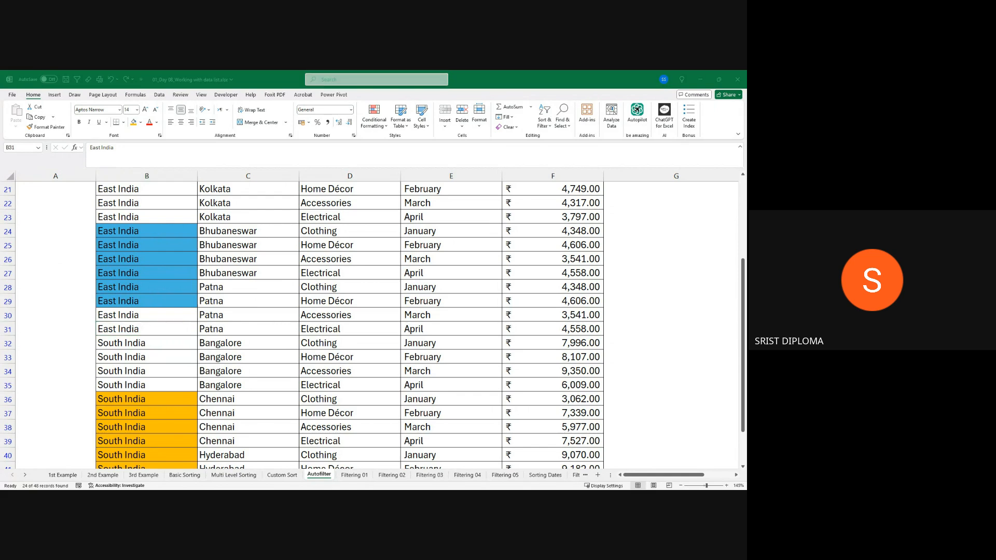